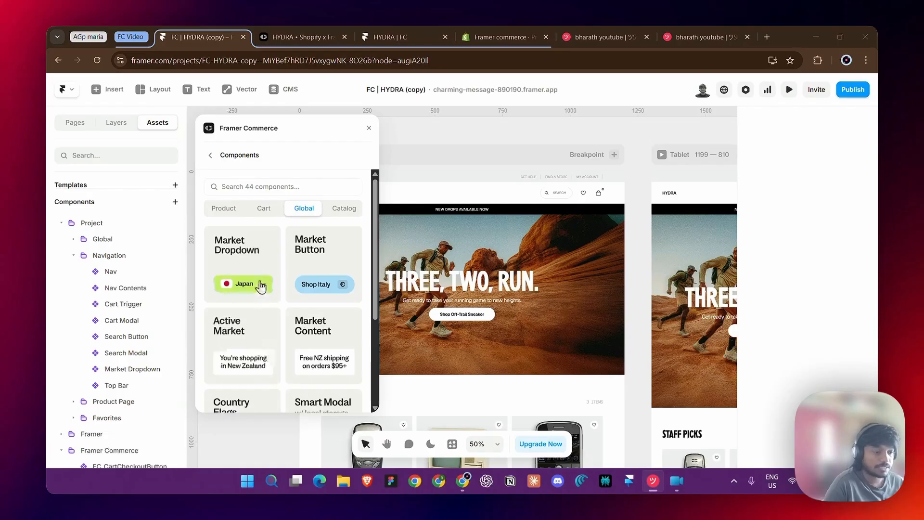
- Look through the Global components in the Framer Commerce plugin, from Market Dropdown to Smart Modal Trigger
scroll(265, 337, down, 5)
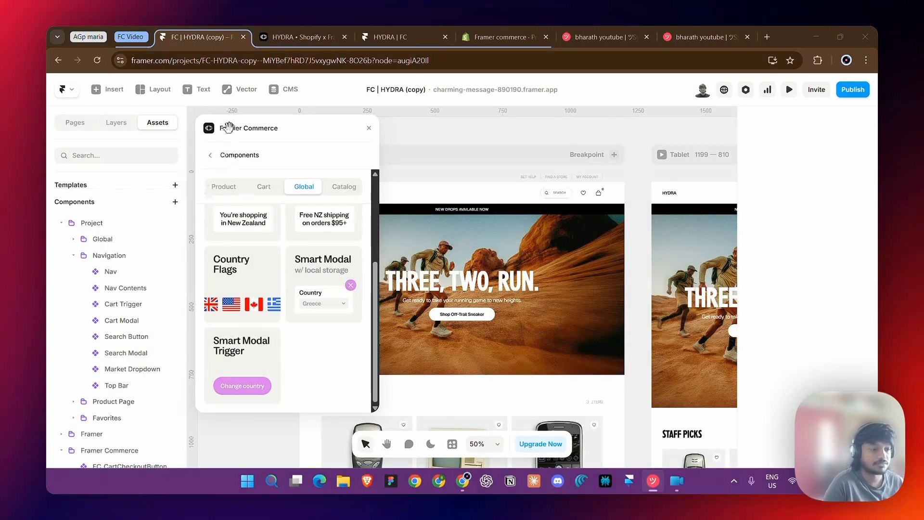
scroll(249, 303, up, 5)
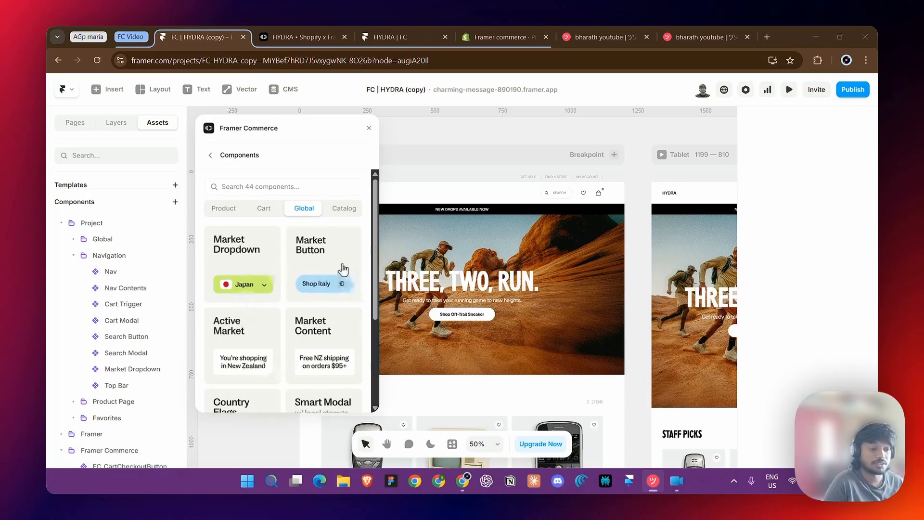
scroll(260, 359, down, 2)
scroll(249, 339, down, 1)
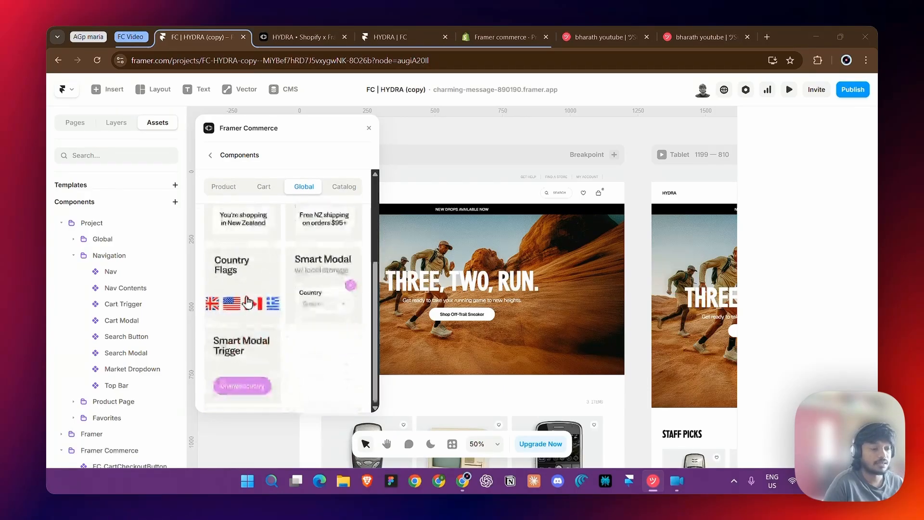
scroll(242, 330, up, 5)
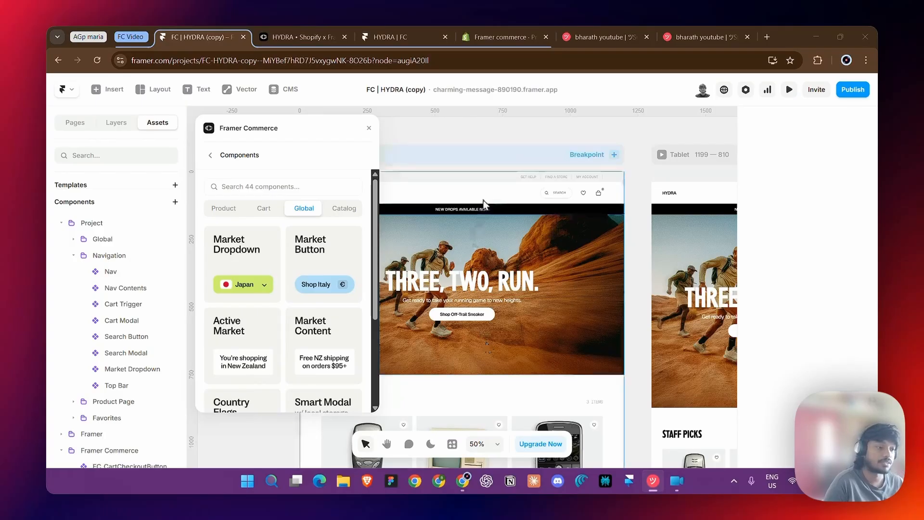
drag(328, 135, 270, 135)
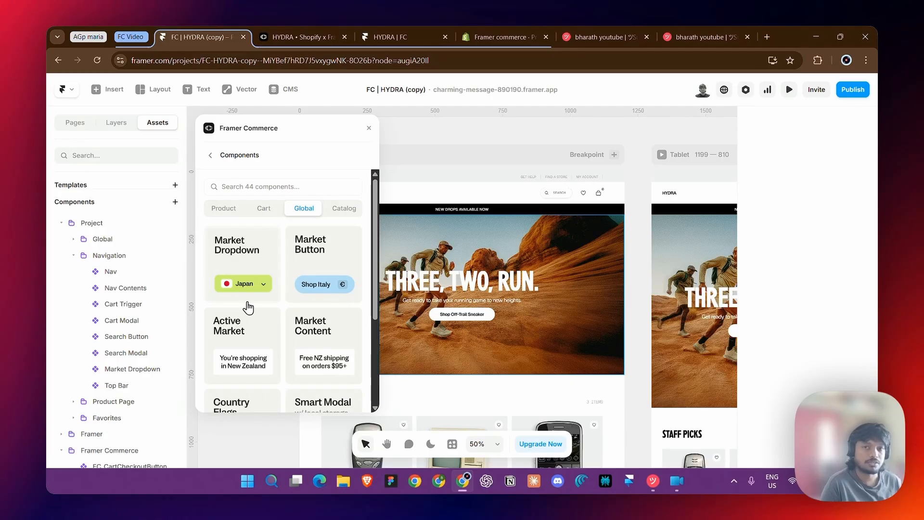
- Switch to the Shopify admin and start a new market named International
click(511, 28)
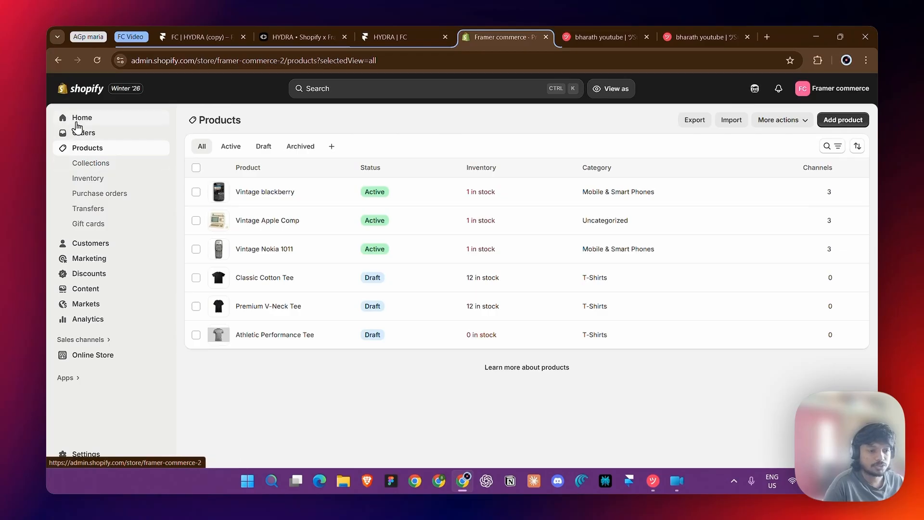
click(85, 303)
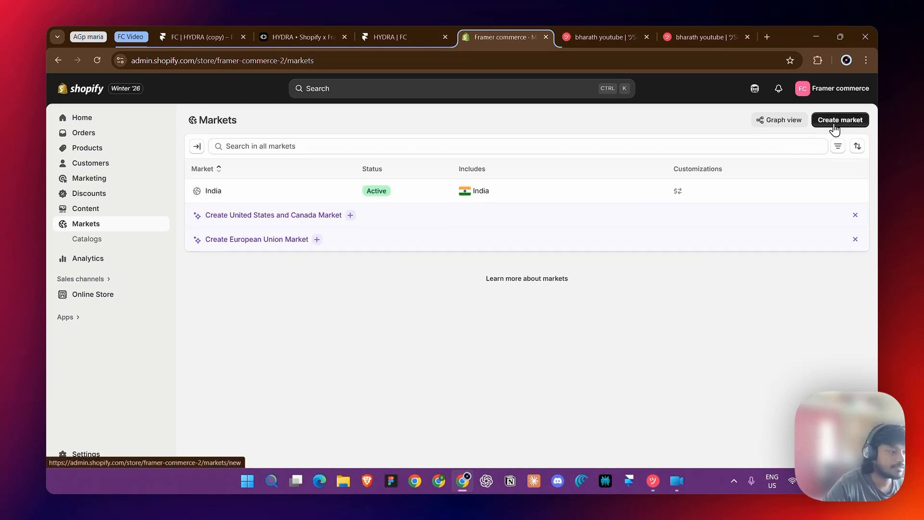
click(840, 120)
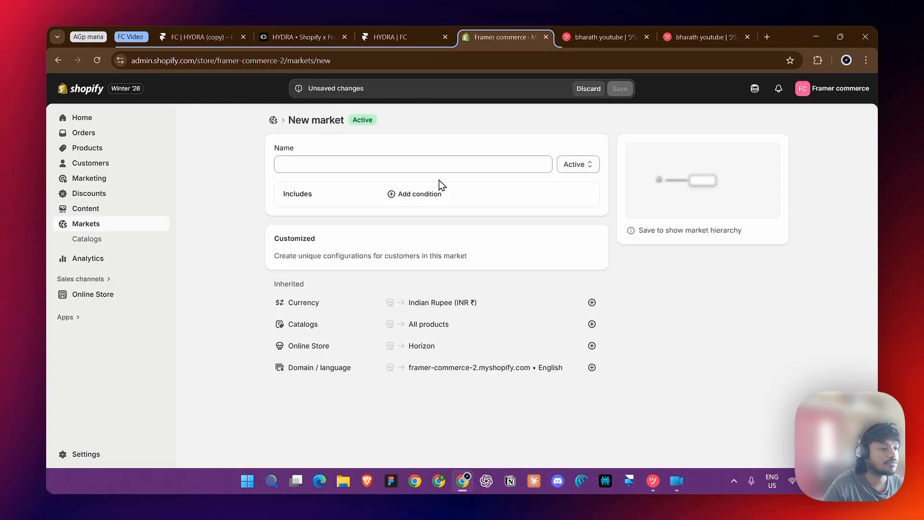
click(446, 167)
text(International)
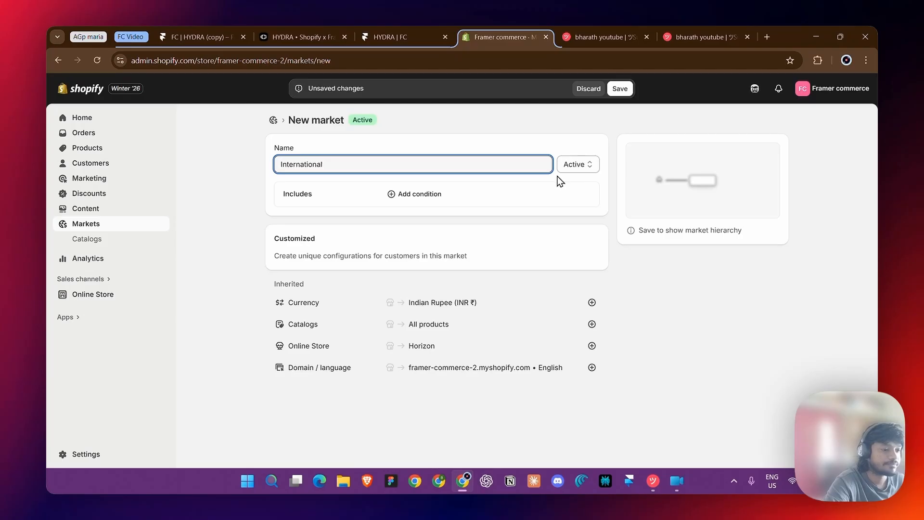
click(396, 236)
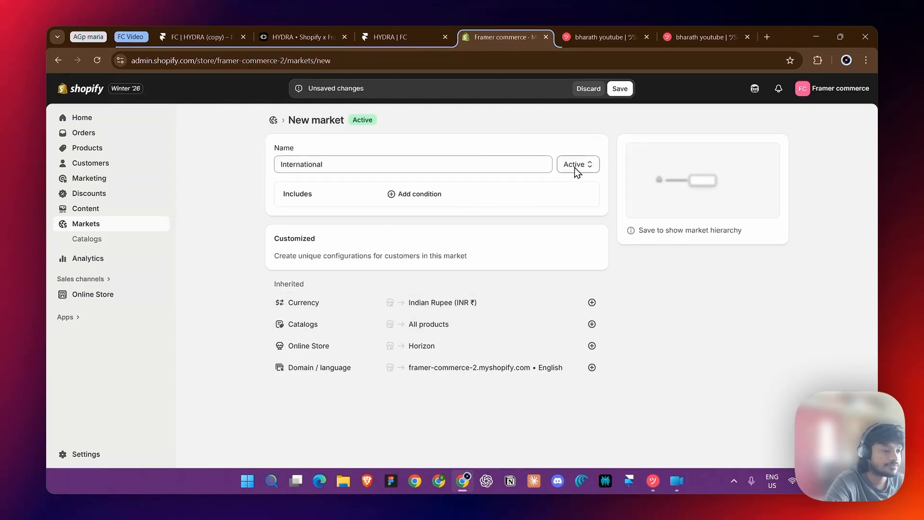
- Open the International market's region conditions and include Germany
click(420, 195)
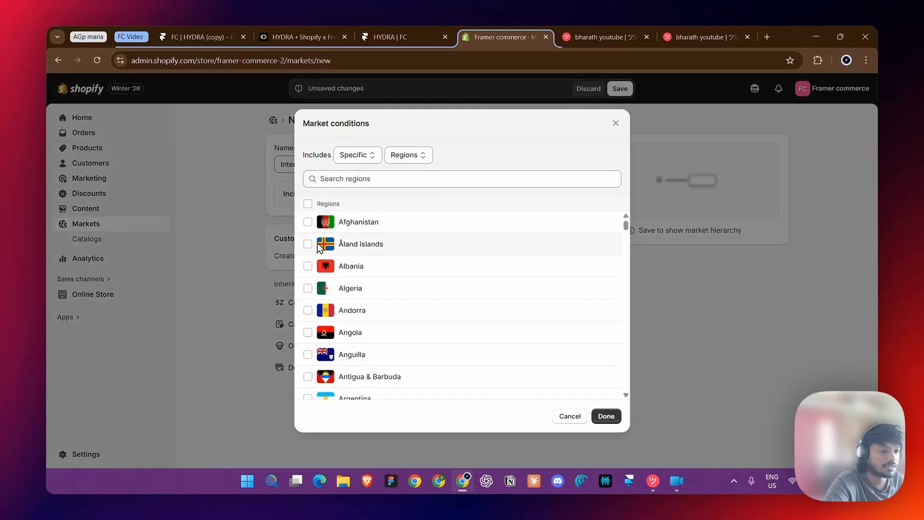
scroll(318, 255, down, 2)
scroll(318, 260, down, 4)
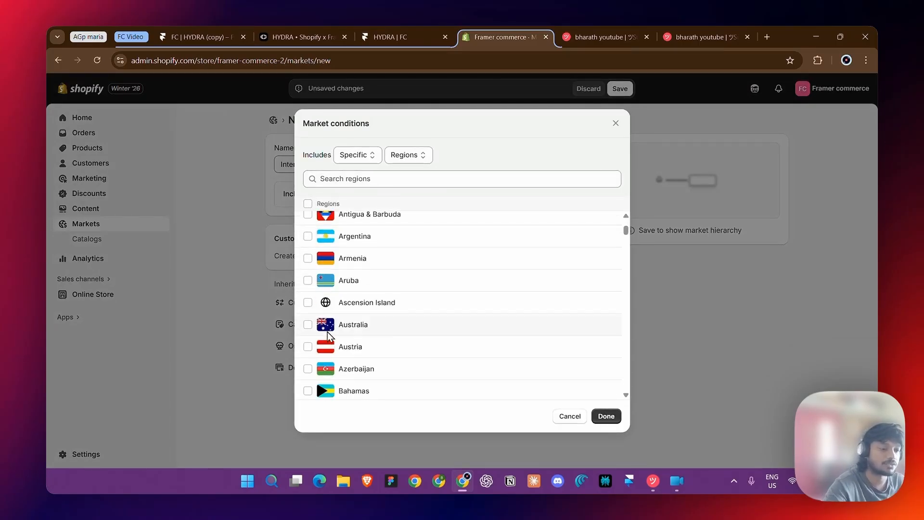
scroll(318, 260, up, 4)
scroll(321, 289, up, 2)
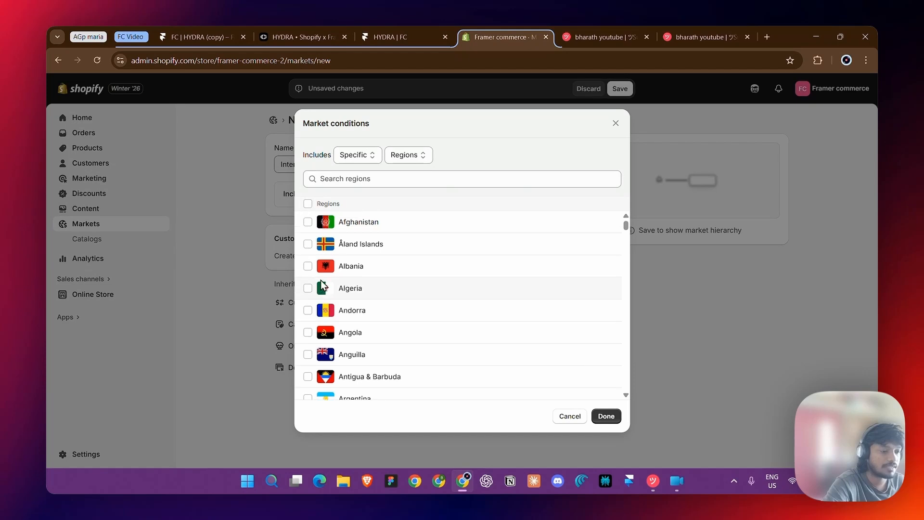
scroll(320, 289, down, 1)
click(339, 182)
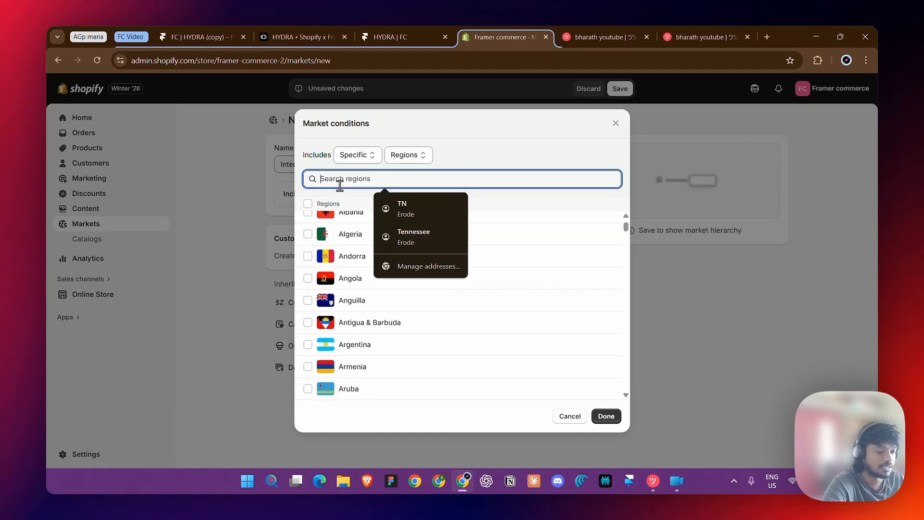
text(Germna)
key(BackSpace)
key(BackSpace)
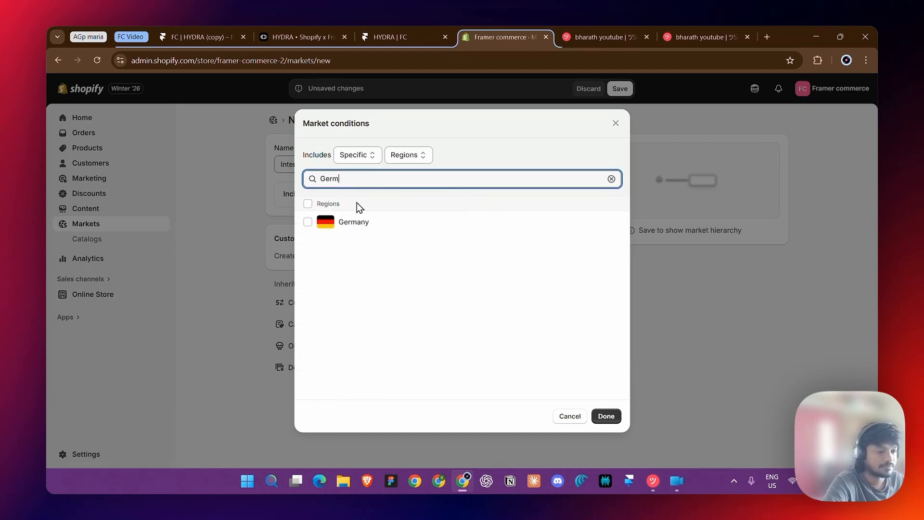
click(391, 224)
- Search the market regions for USA and include Australia from the matches
click(384, 176)
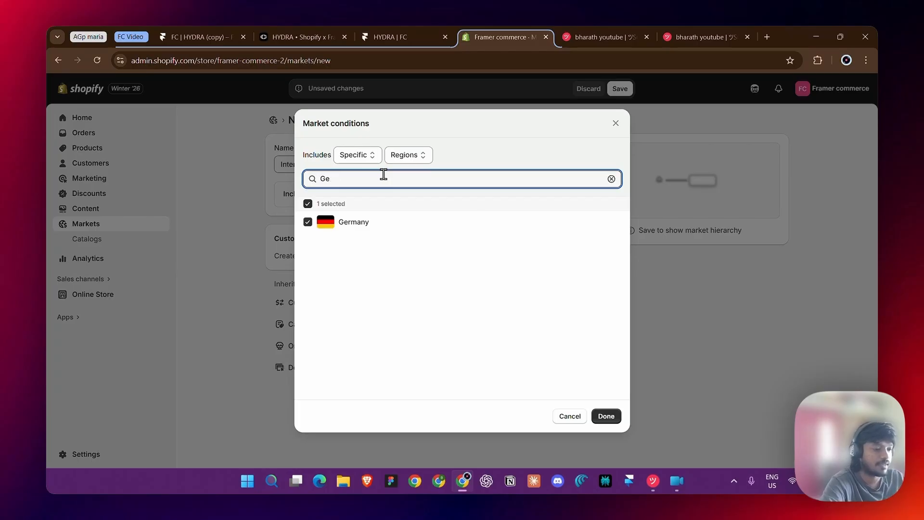
key(BackSpace)
key(BackSpace)
text(USA)
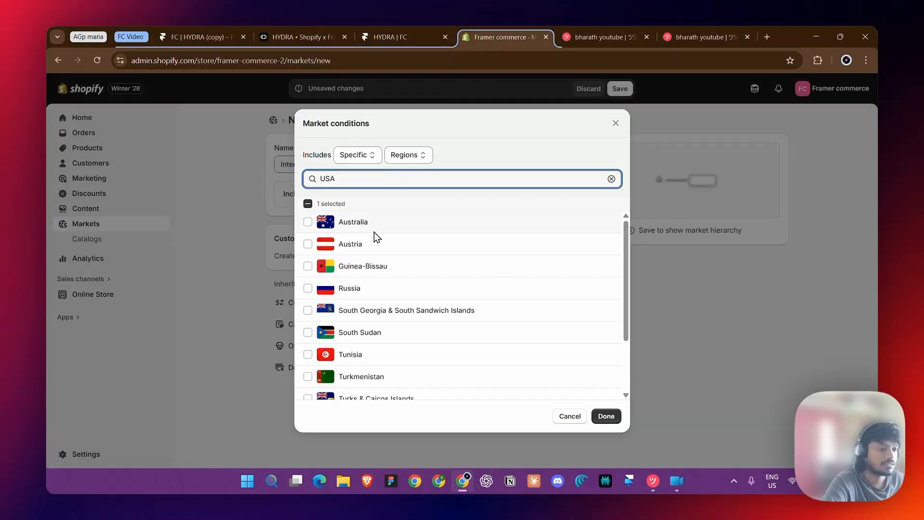
click(374, 226)
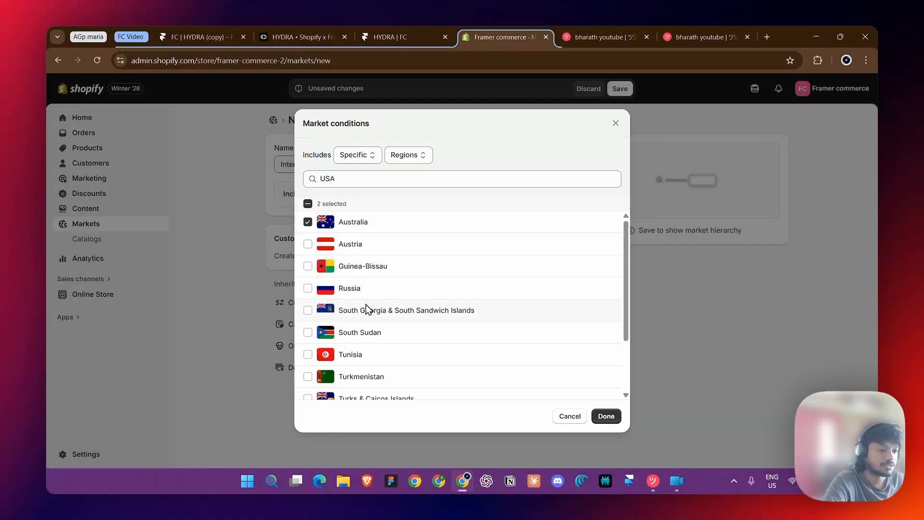
- Search the regions for United, include United States, United Kingdom and United Arab Emirates, and apply the market conditions
click(365, 180)
key(BackSpace)
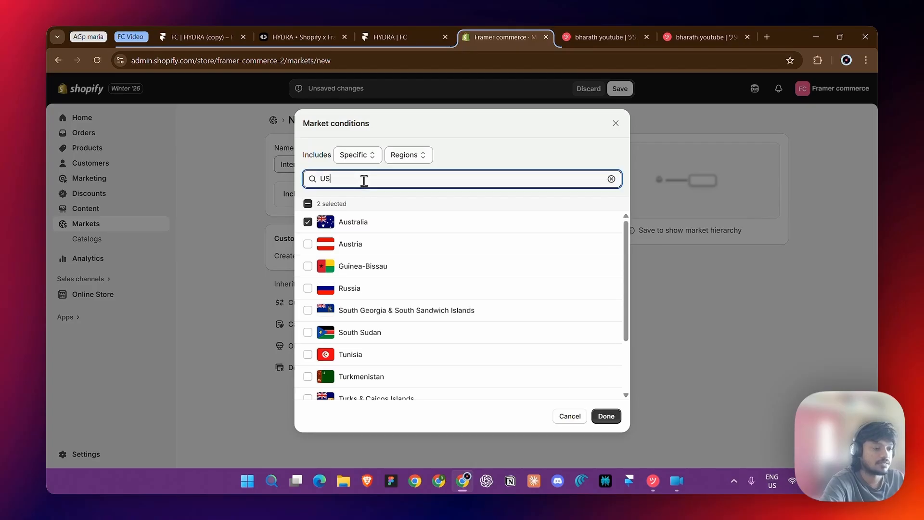
text(nited)
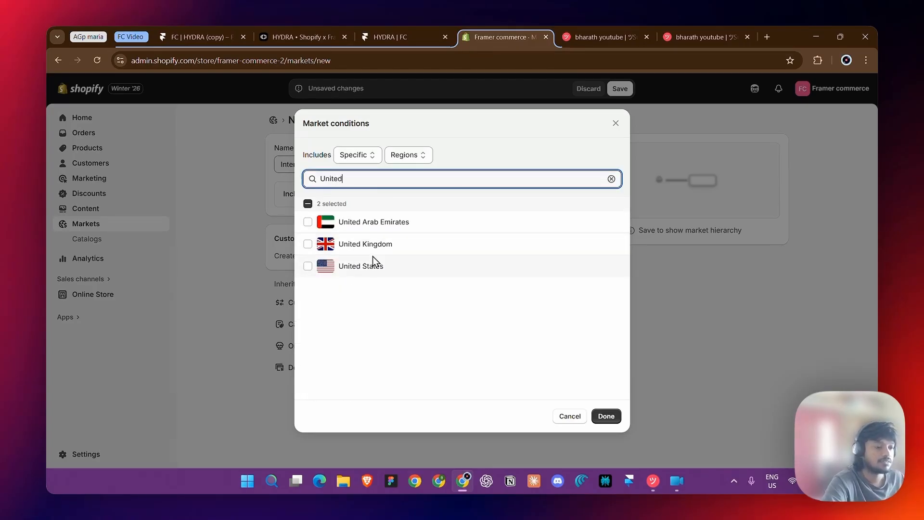
click(375, 266)
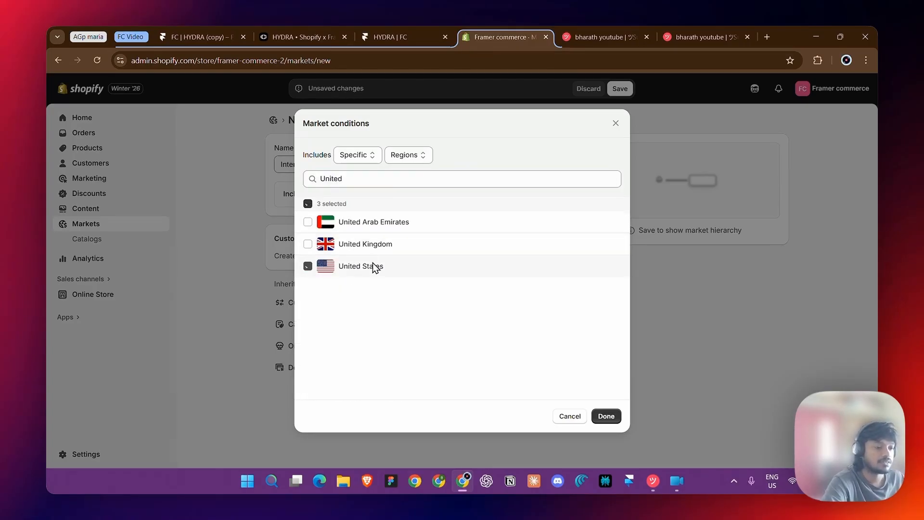
click(381, 252)
click(385, 229)
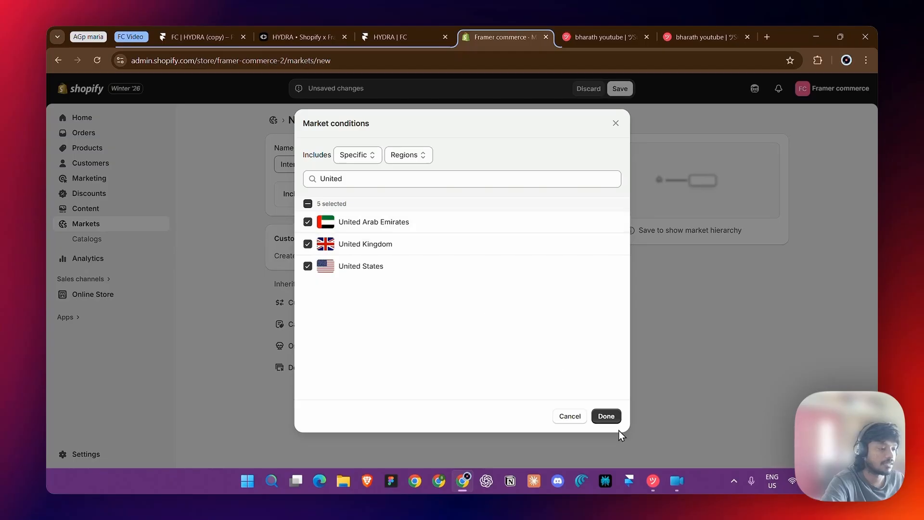
click(606, 416)
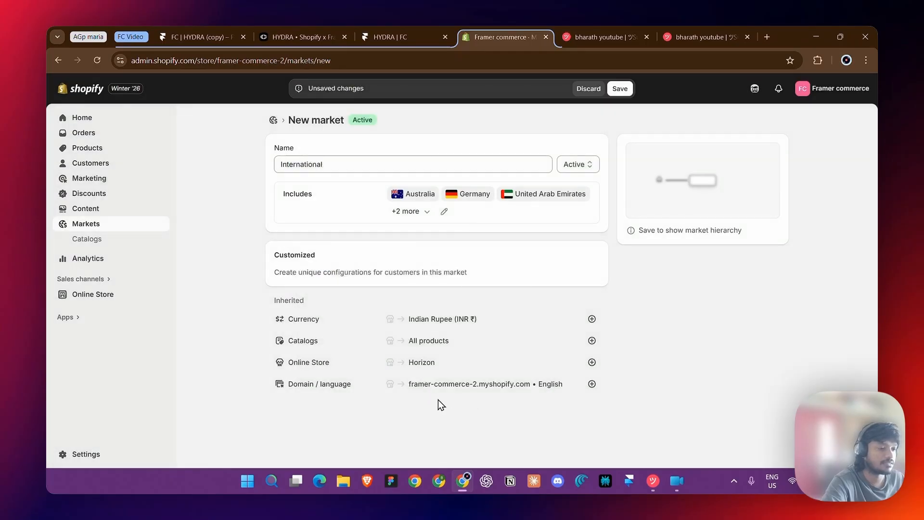
- Review the new market's collapsed included regions, the price rounding options and the list of currencies offered under the currency setting
click(425, 215)
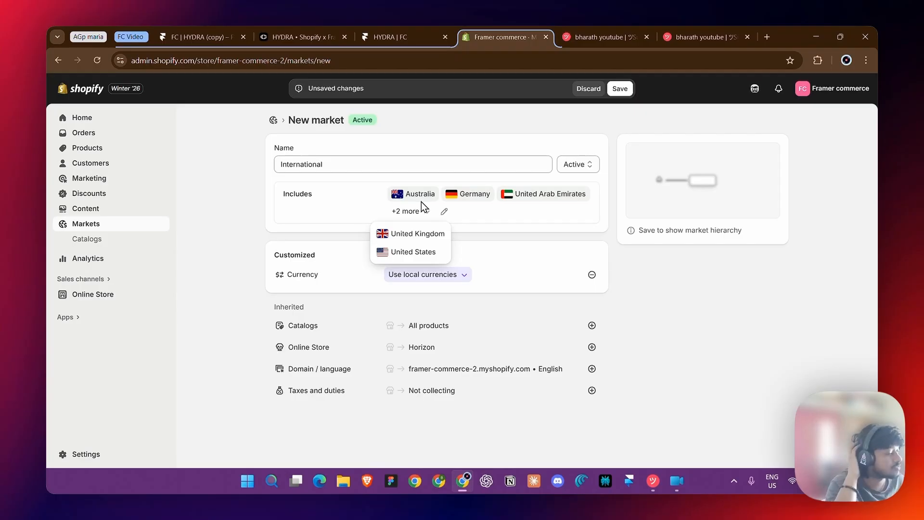
click(478, 225)
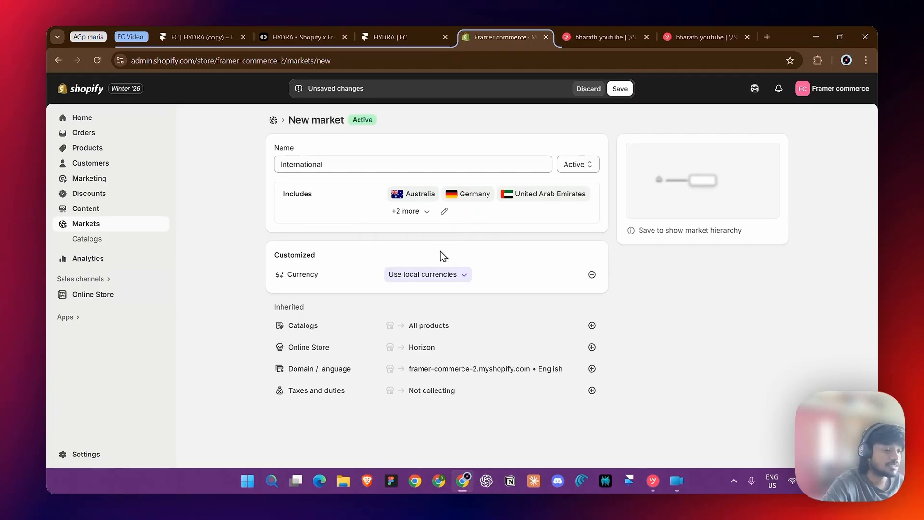
click(437, 275)
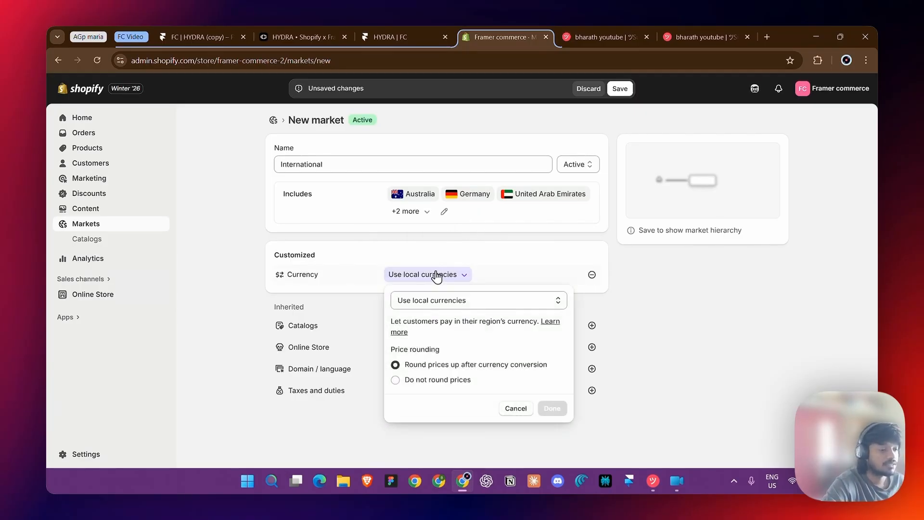
click(316, 293)
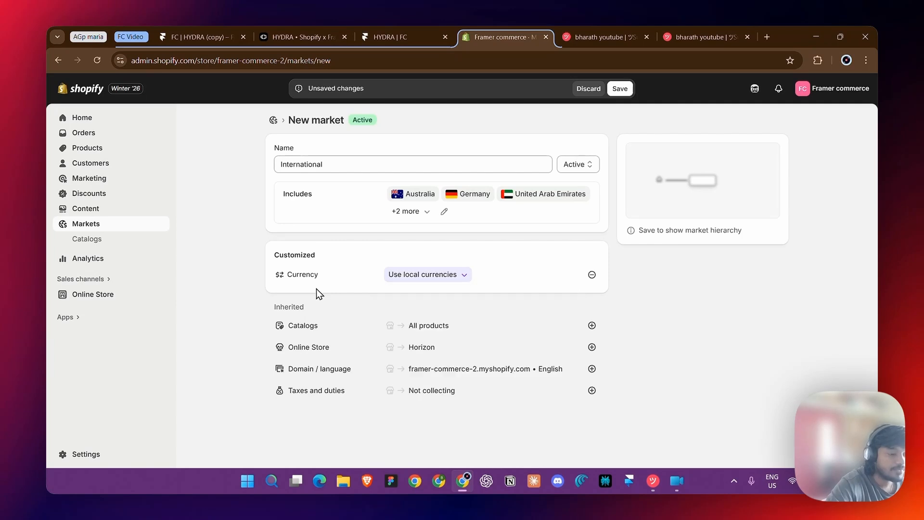
click(440, 278)
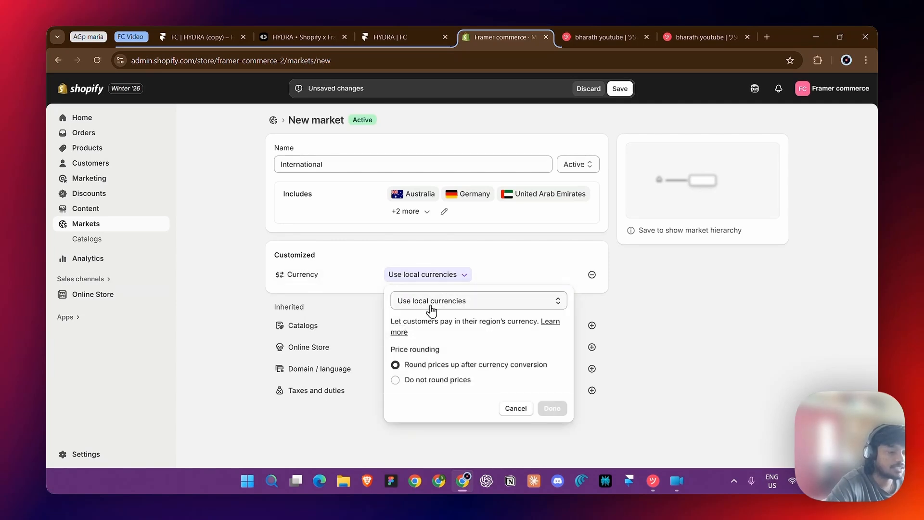
click(431, 306)
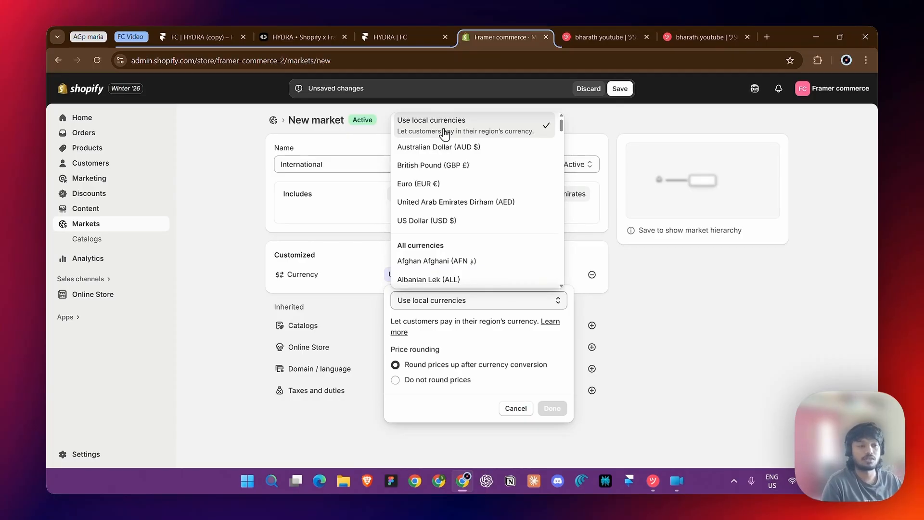
click(419, 135)
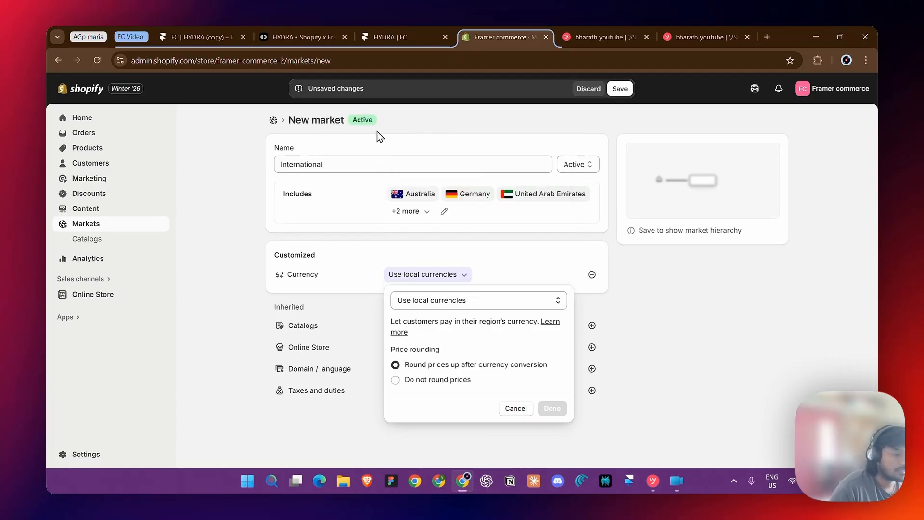
click(455, 277)
click(425, 273)
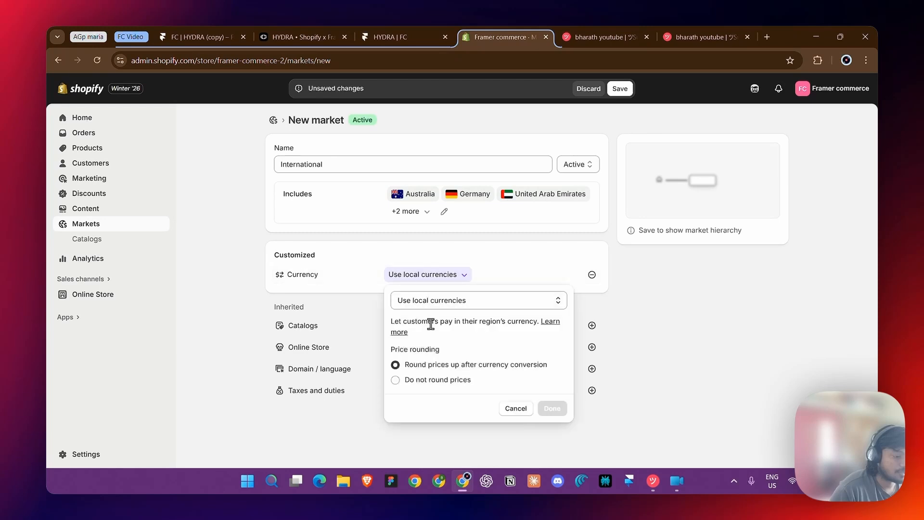
click(440, 304)
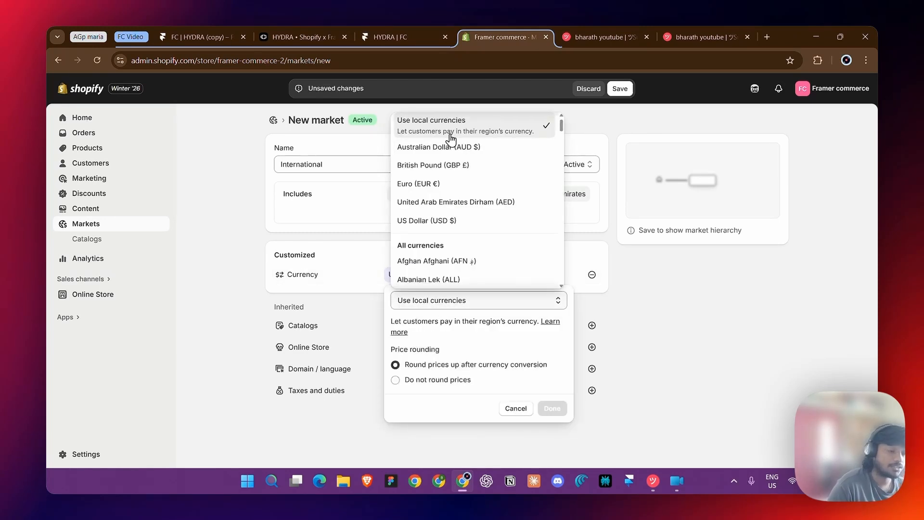
click(346, 278)
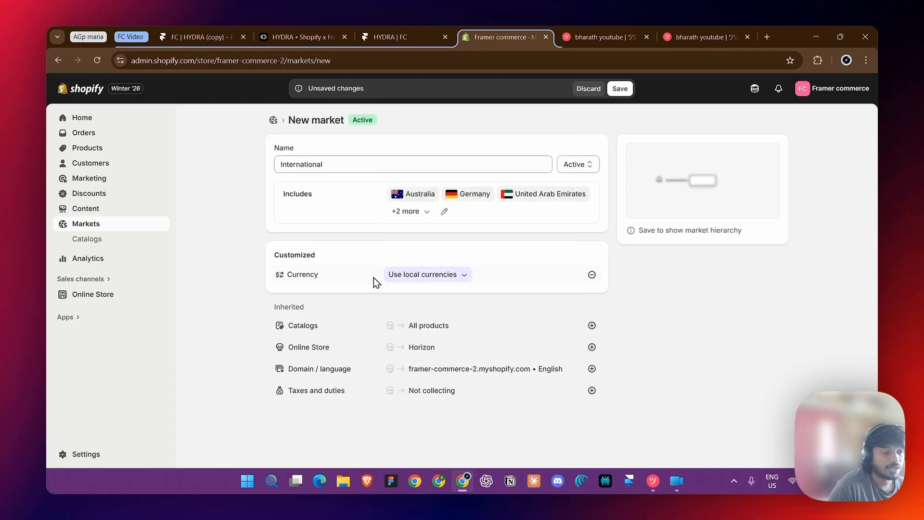
click(423, 277)
click(431, 300)
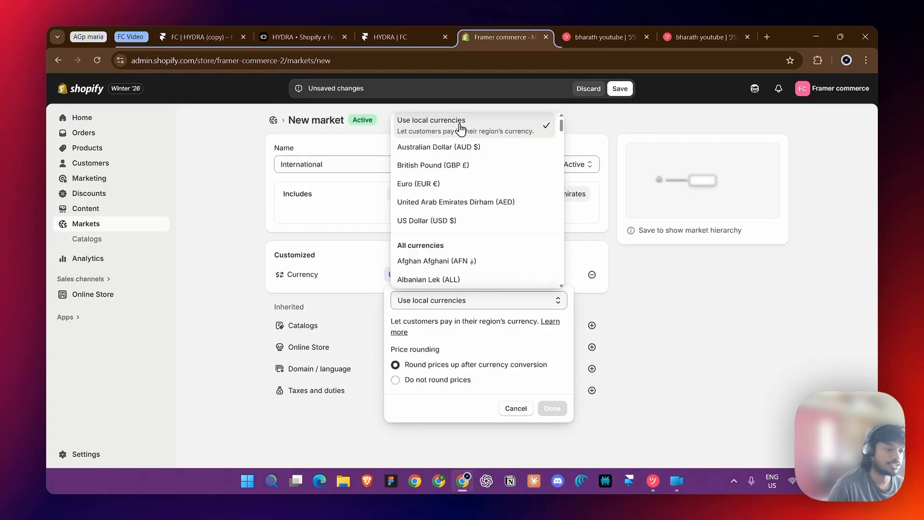
click(346, 301)
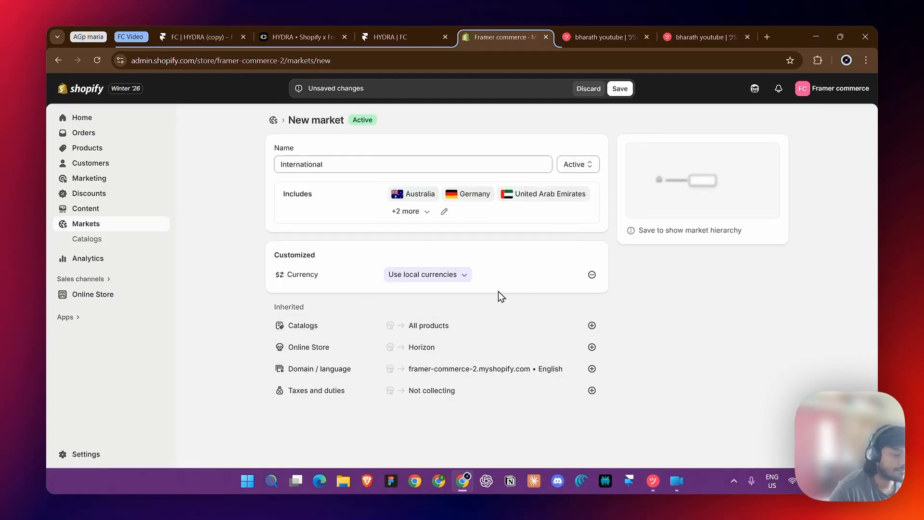
- Save the International market and expand its collapsed included regions to check them
click(619, 89)
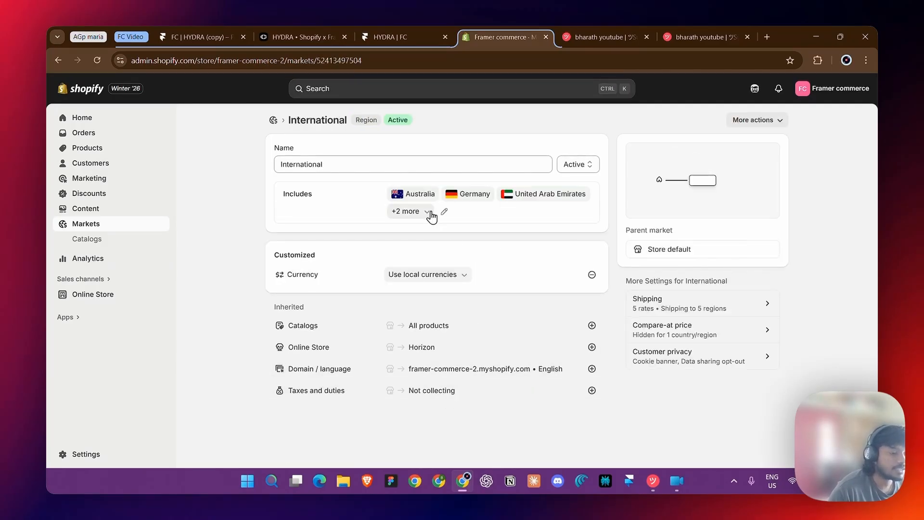
click(430, 211)
click(429, 211)
click(429, 211)
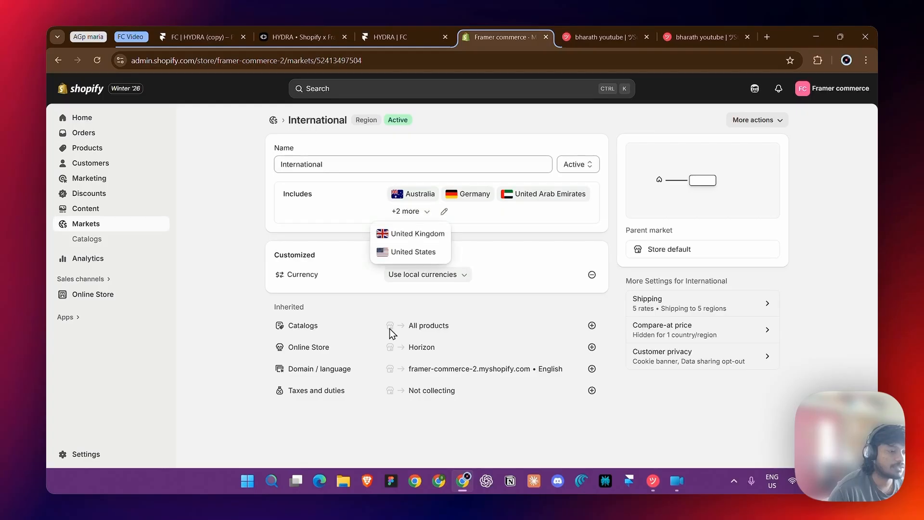
- Switch to the HYDRA (copy) project in Framer, insert the Market Dropdown component and place it on the canvas beside the Desktop page
click(201, 37)
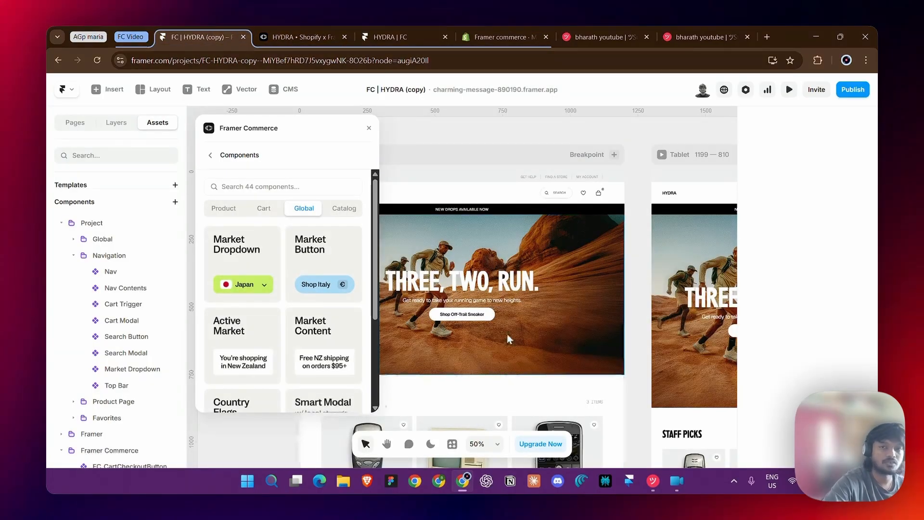
scroll(503, 334, left, 5)
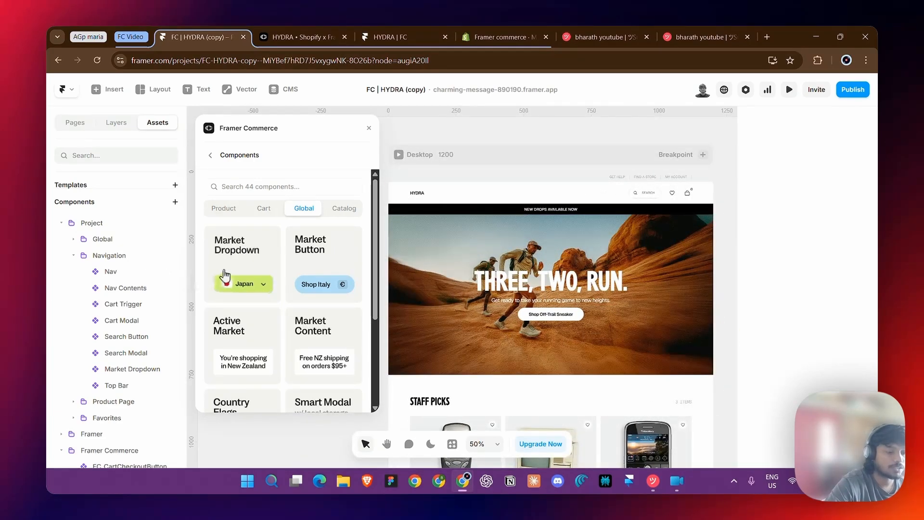
click(237, 250)
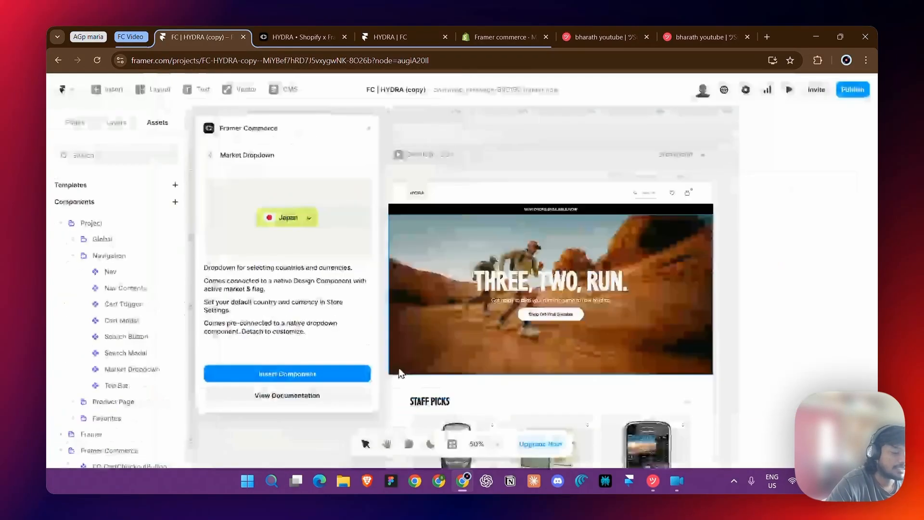
click(356, 414)
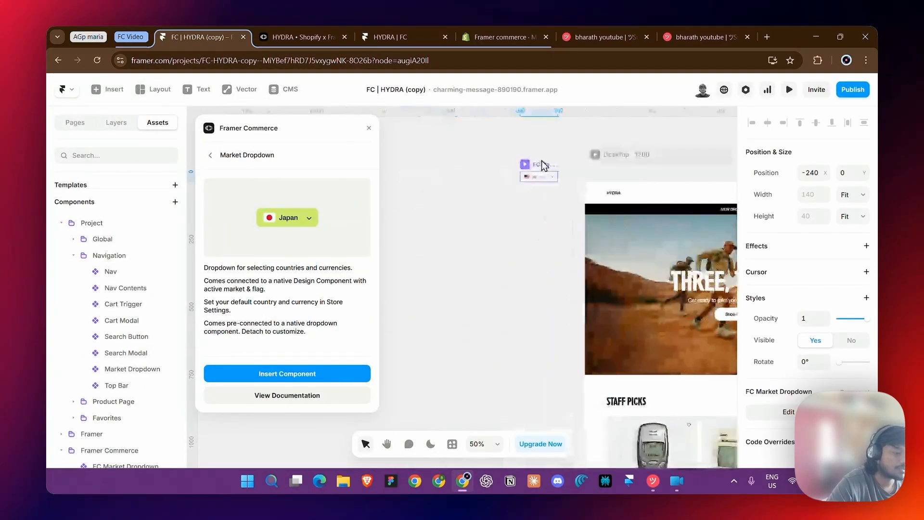
drag(543, 177, 544, 192)
scroll(541, 192, right, 3)
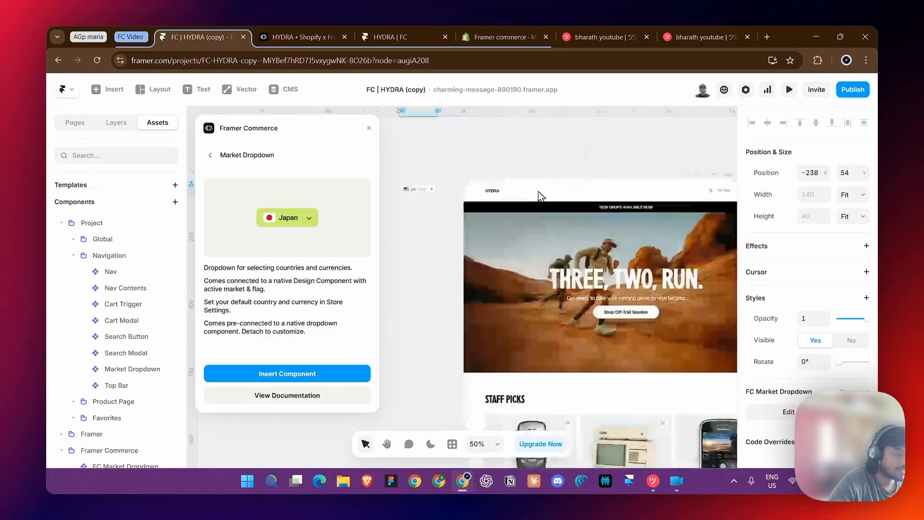
- Move the market dropdown into the cart stack of the Nav Contents component, after the cart trigger
click(492, 196)
drag(427, 193, 456, 191)
click(555, 189)
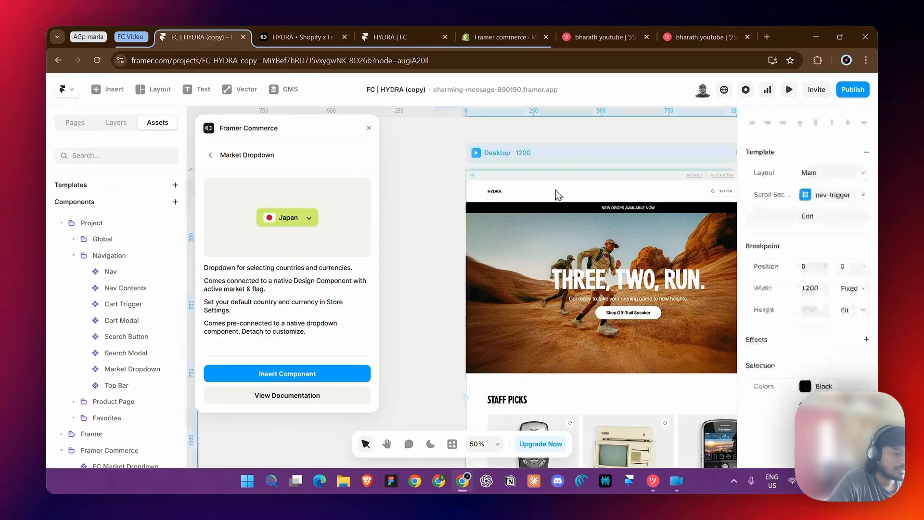
double_click(556, 190)
double_click(643, 307)
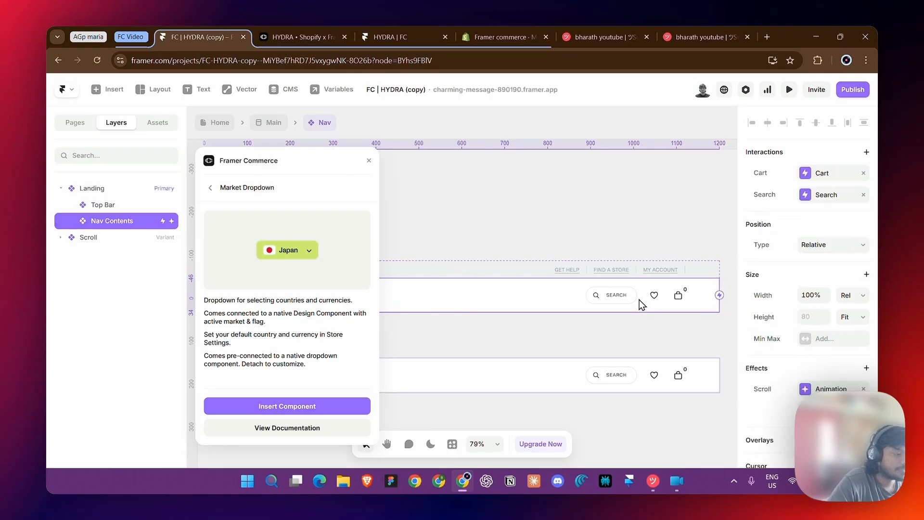
double_click(580, 245)
click(578, 246)
scroll(578, 246, up, 4)
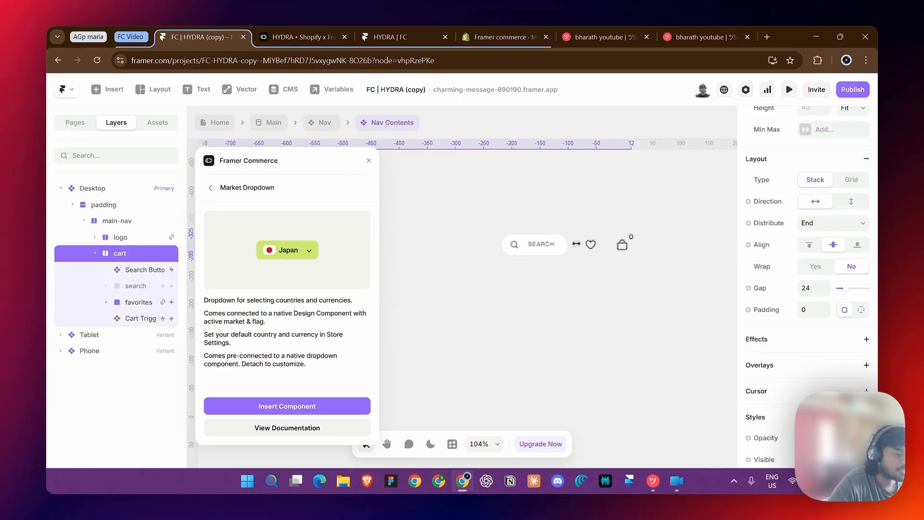
key(ctrl+v)
scroll(568, 267, up, 4)
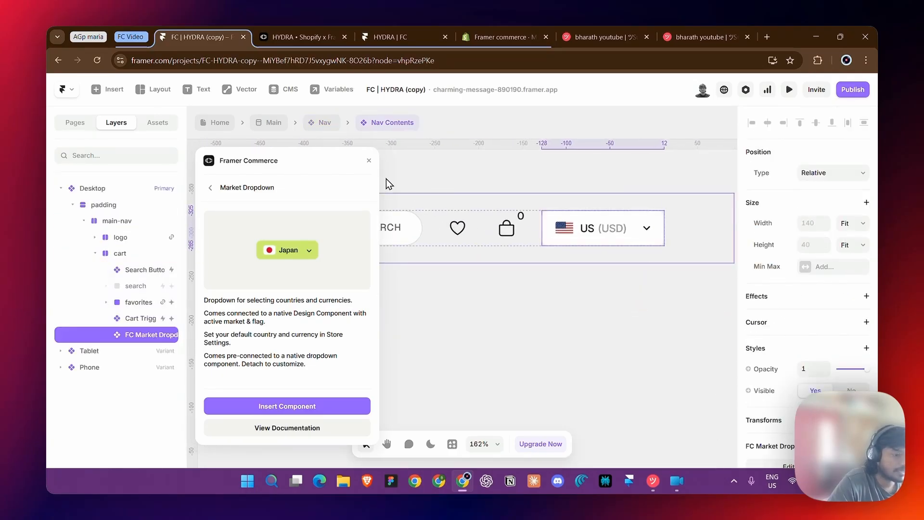
- Close the Framer Commerce plugin and open FC Market Dropdown for editing by unlinking and replacing all its instances
click(369, 160)
double_click(622, 236)
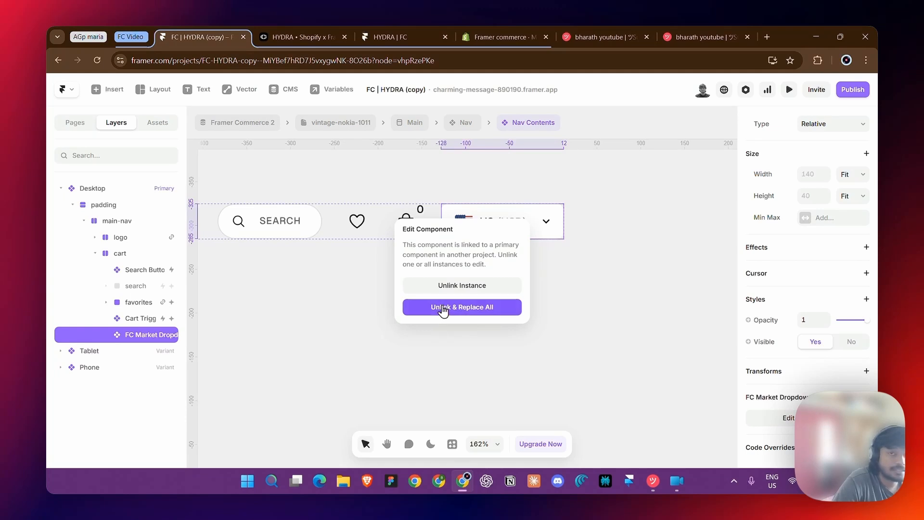
double_click(489, 224)
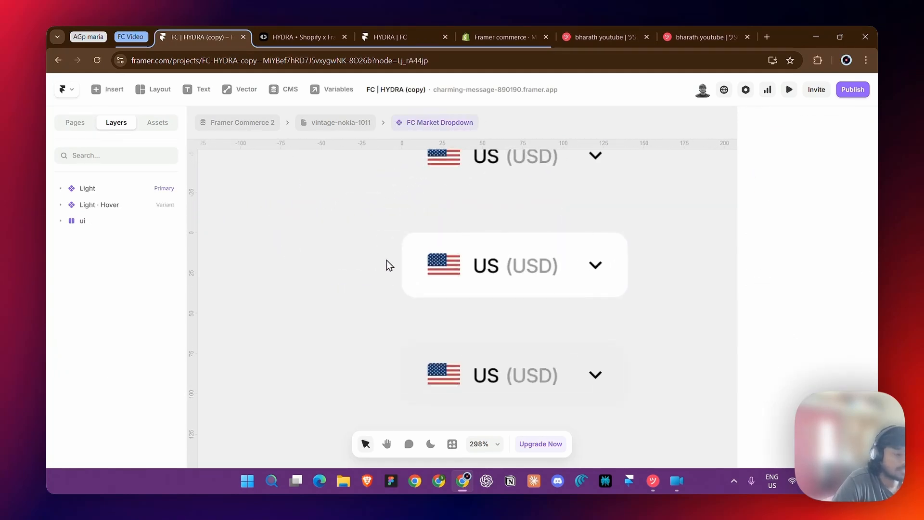
- Examine the Light primary variant's market dropdown, its connected ui frame and the country flag's display settings
click(422, 271)
scroll(475, 265, up, 1)
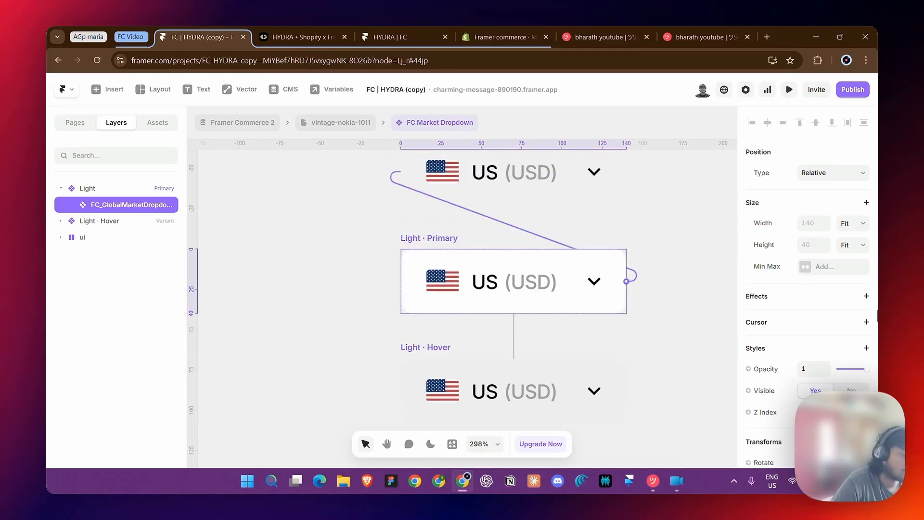
scroll(768, 329, down, 2)
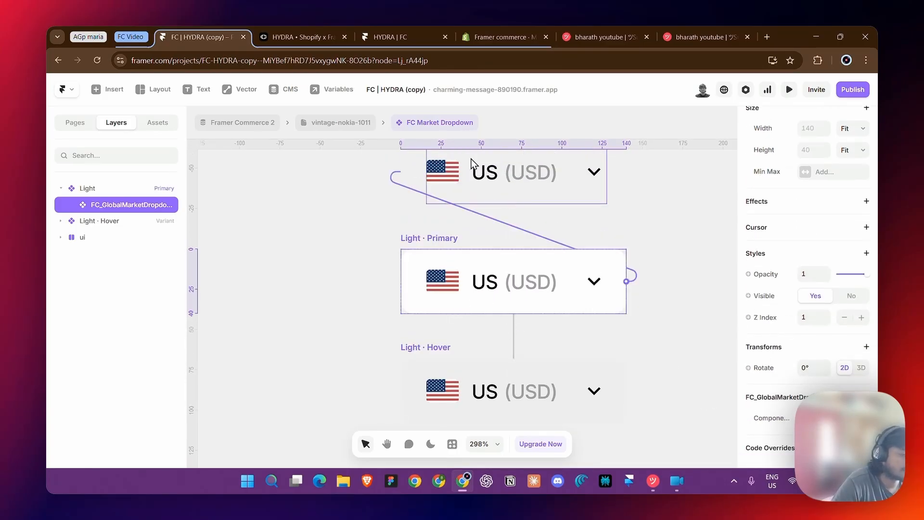
scroll(400, 222, up, 3)
click(416, 193)
scroll(435, 236, up, 10)
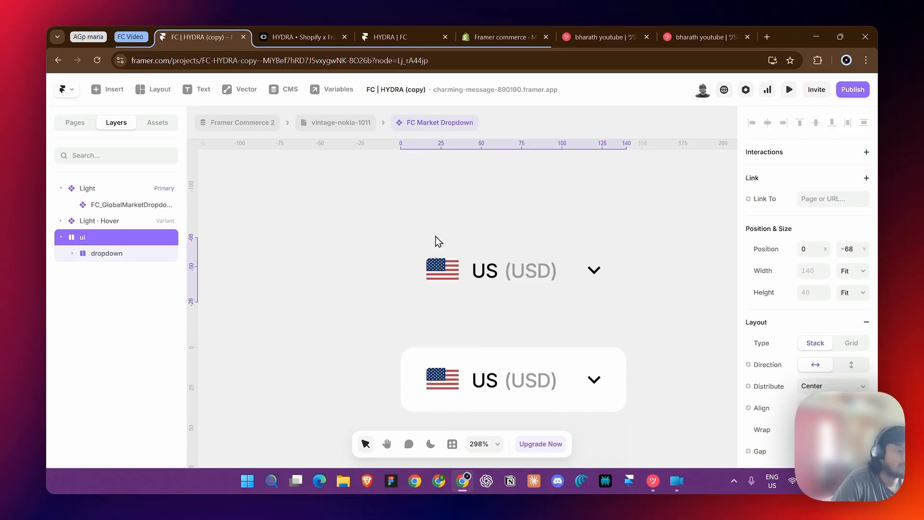
click(444, 285)
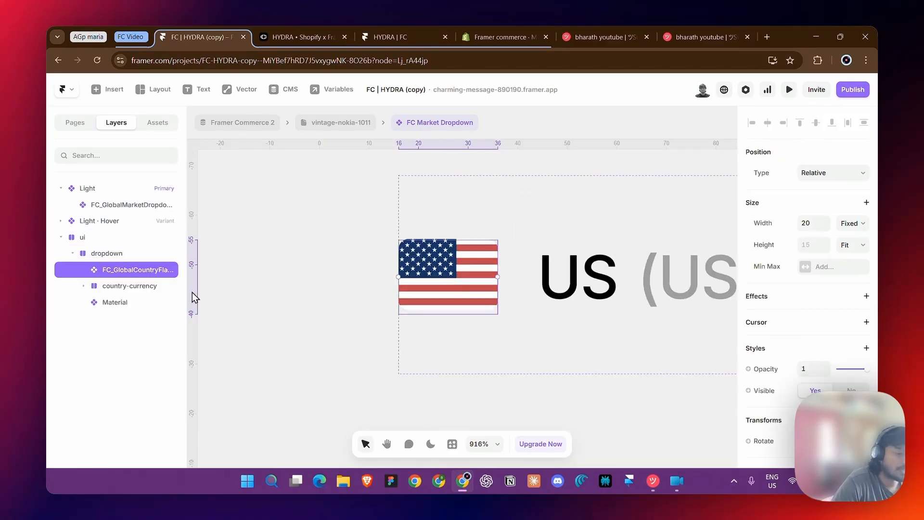
scroll(458, 295, right, 2)
scroll(864, 372, down, 4)
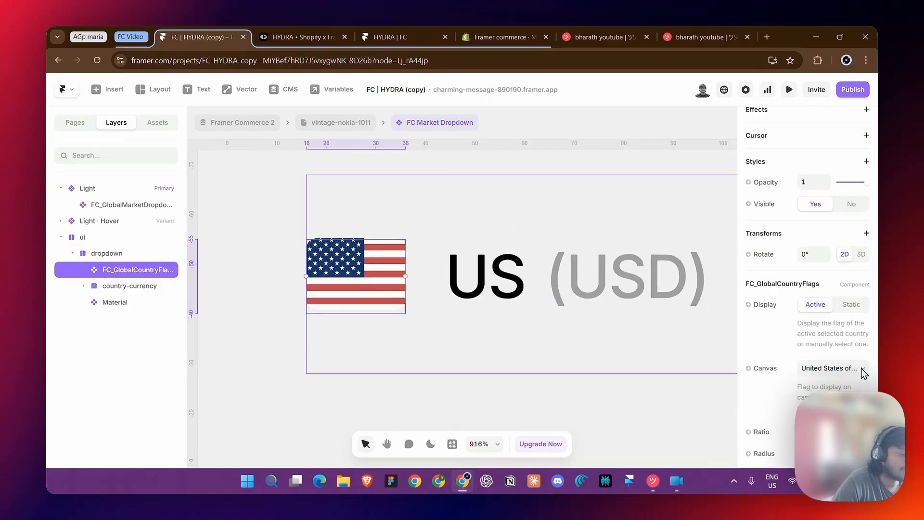
- Widen the layer list to read full layer names and inspect the country code and currency code texts
click(487, 260)
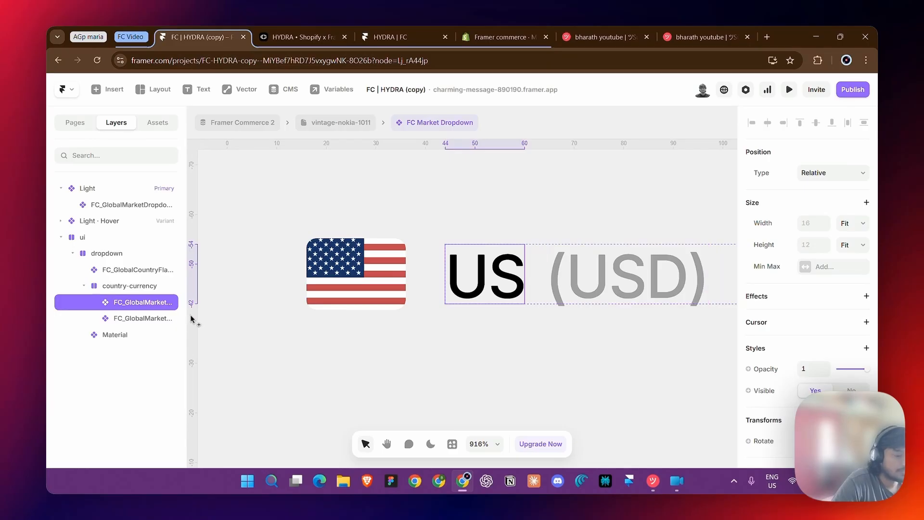
drag(188, 316, 268, 313)
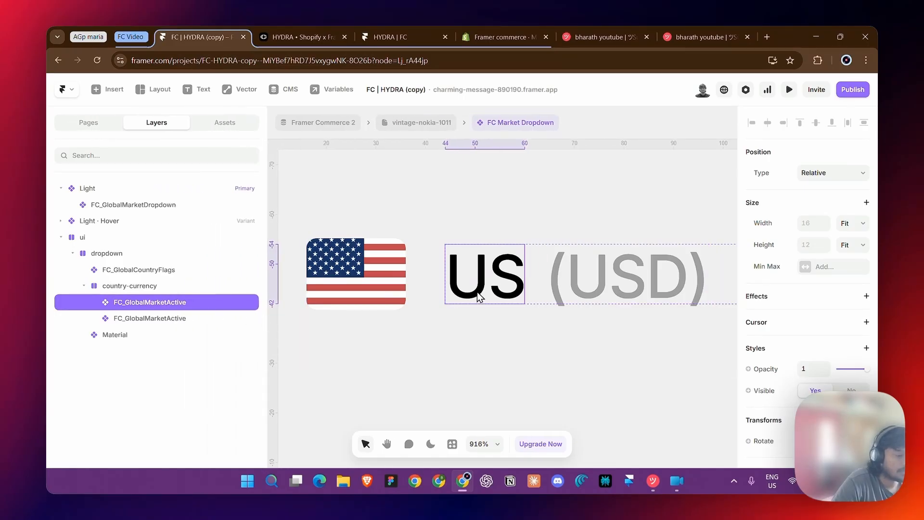
click(611, 290)
click(512, 281)
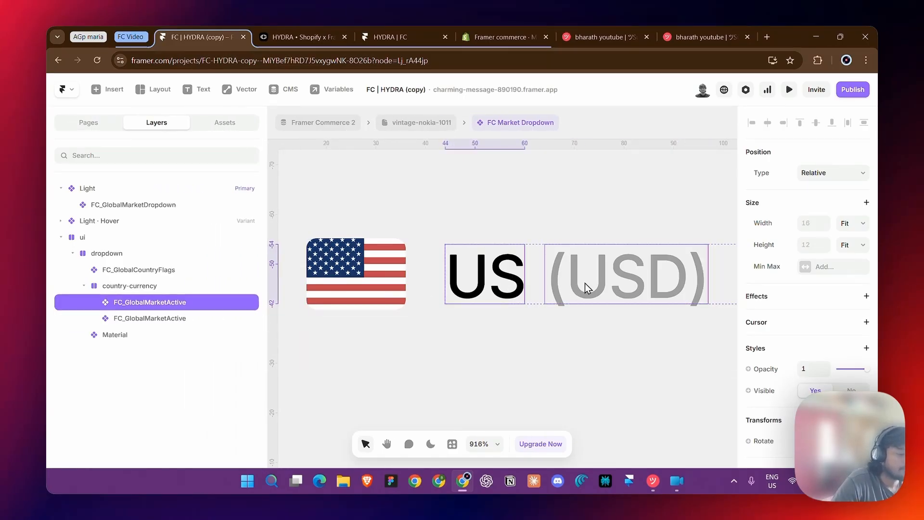
click(585, 283)
- Give the country flag square corners, try its Static display and set it back to Active
click(367, 266)
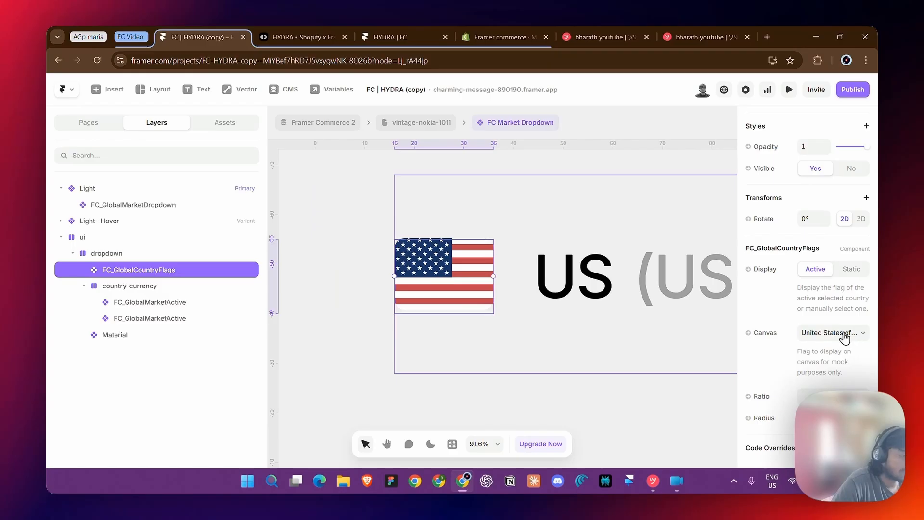
click(817, 396)
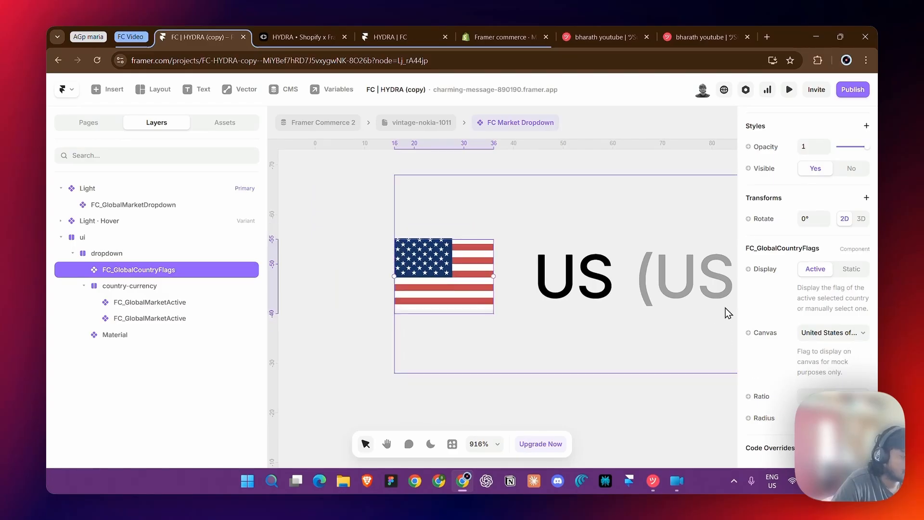
click(855, 270)
click(815, 311)
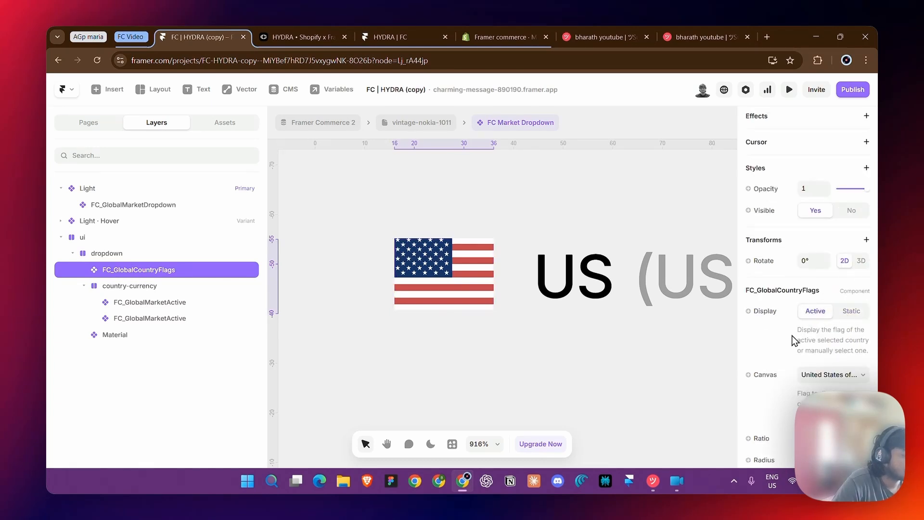
scroll(824, 345, down, 1)
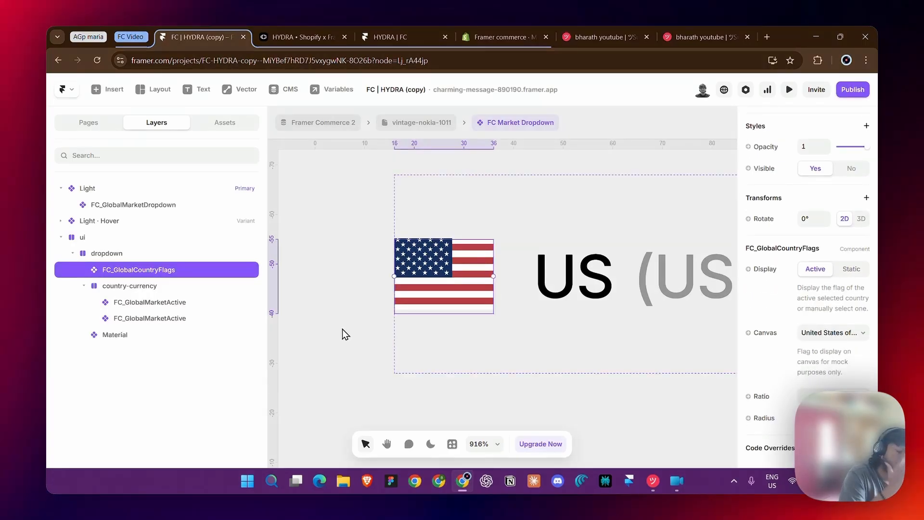
- Examine the country code text's font, colour, transform options and the placeholders available for its display
scroll(375, 313, right, 2)
click(517, 298)
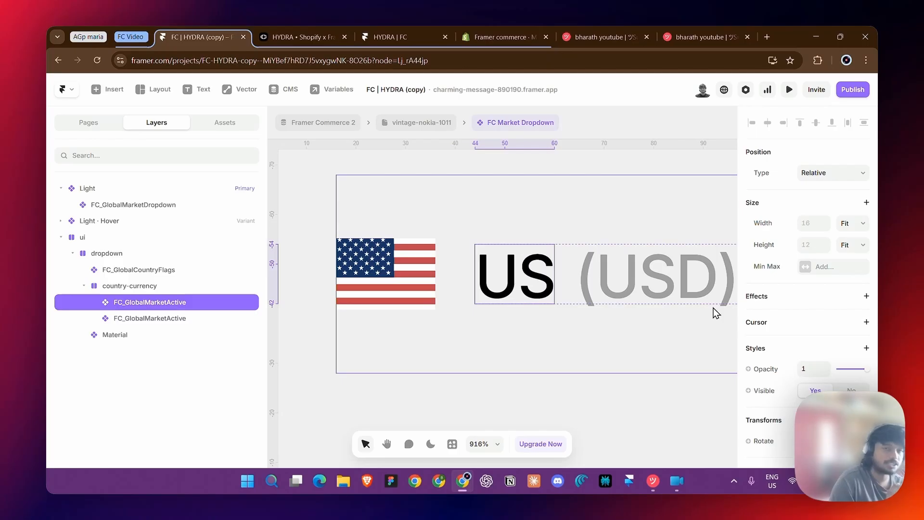
scroll(805, 296, down, 5)
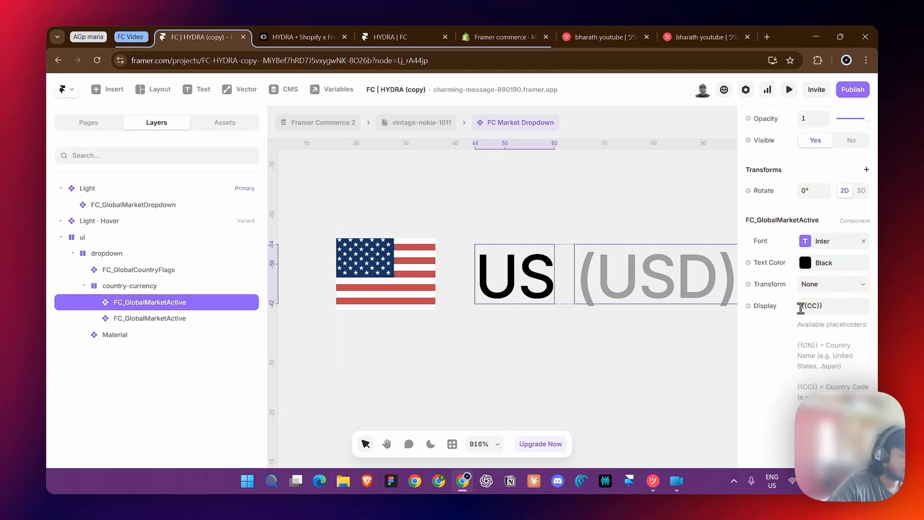
scroll(812, 318, down, 2)
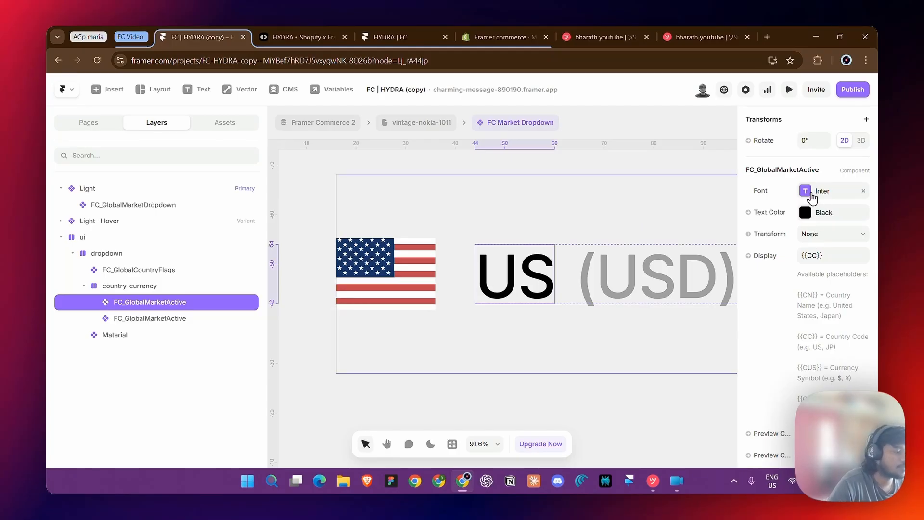
click(813, 198)
click(826, 217)
click(827, 234)
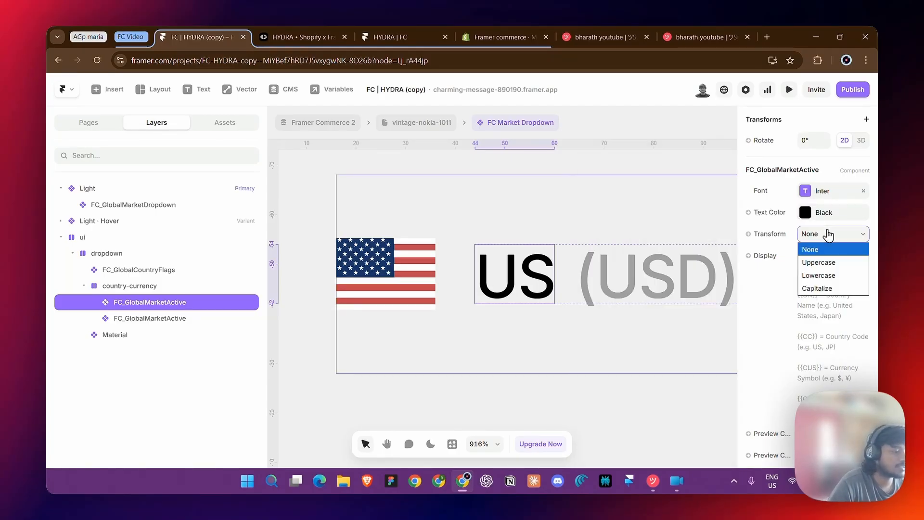
click(827, 233)
click(822, 256)
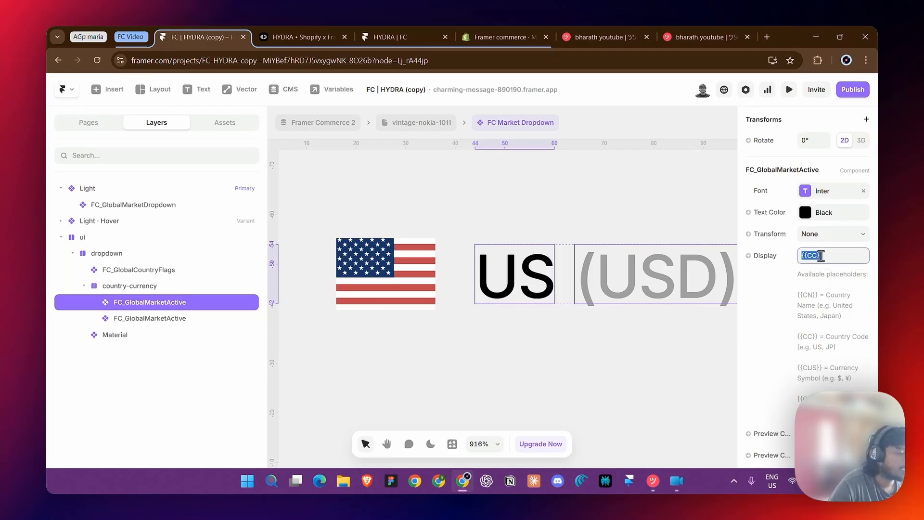
click(813, 304)
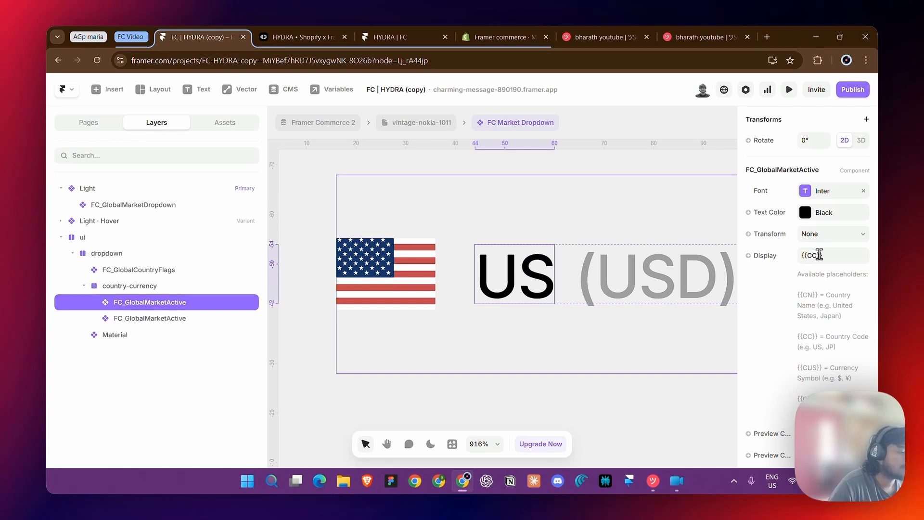
scroll(822, 318, down, 1)
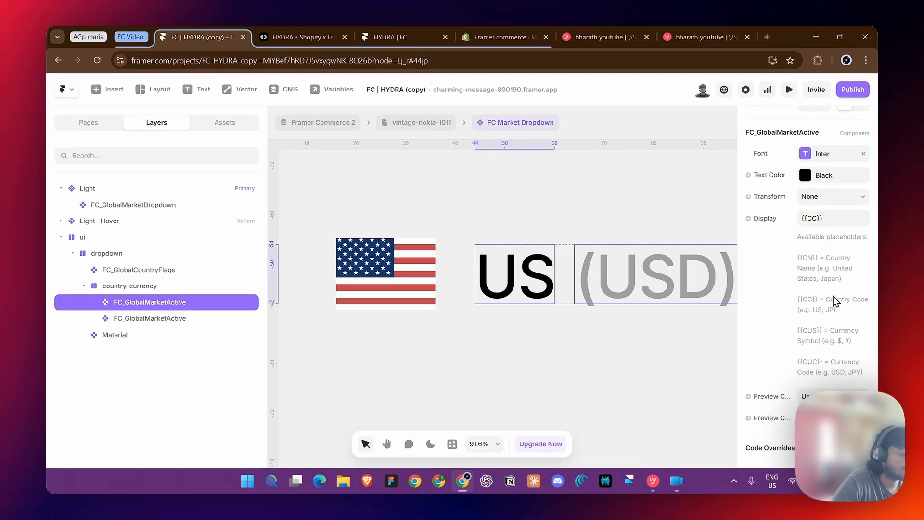
- Examine the currency code text's colour, display value and available placeholders
click(693, 277)
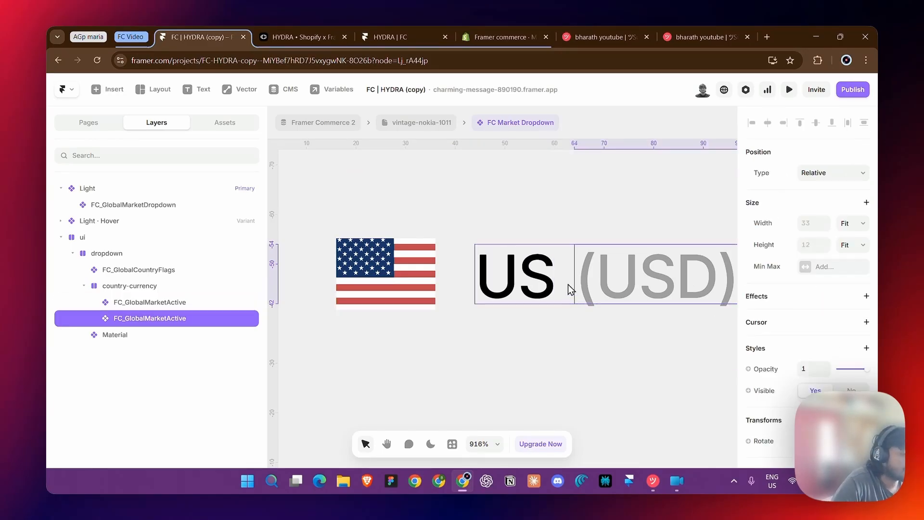
scroll(568, 285, right, 3)
scroll(826, 325, down, 5)
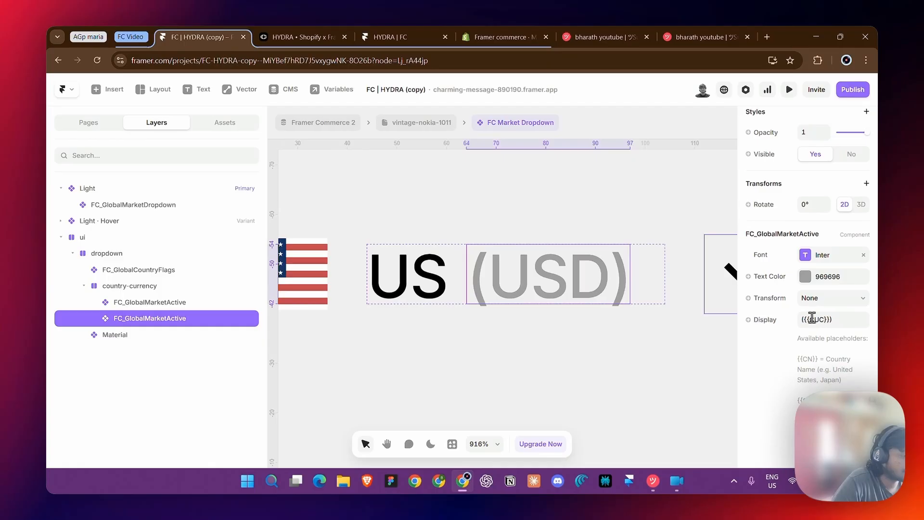
scroll(814, 323, down, 2)
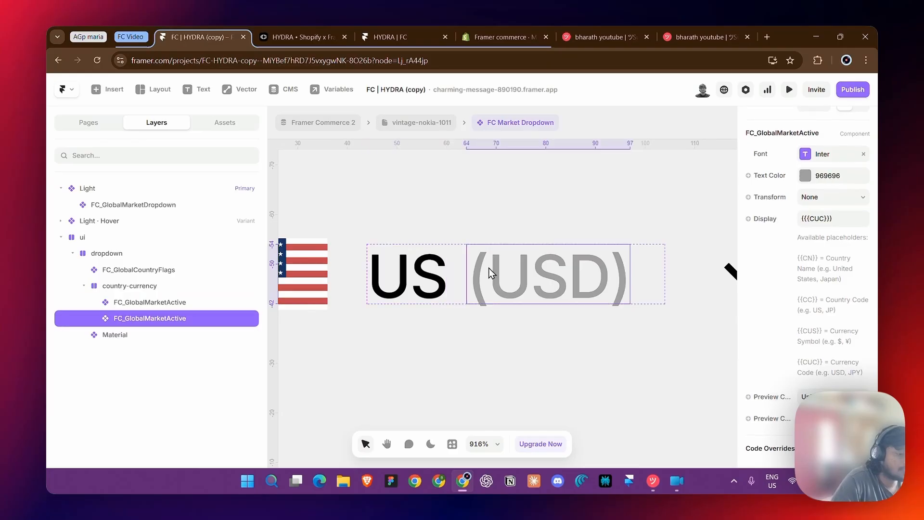
- Duplicate the currency code text and set the country-currency stack's width to fit its content
key(ctrl+d)
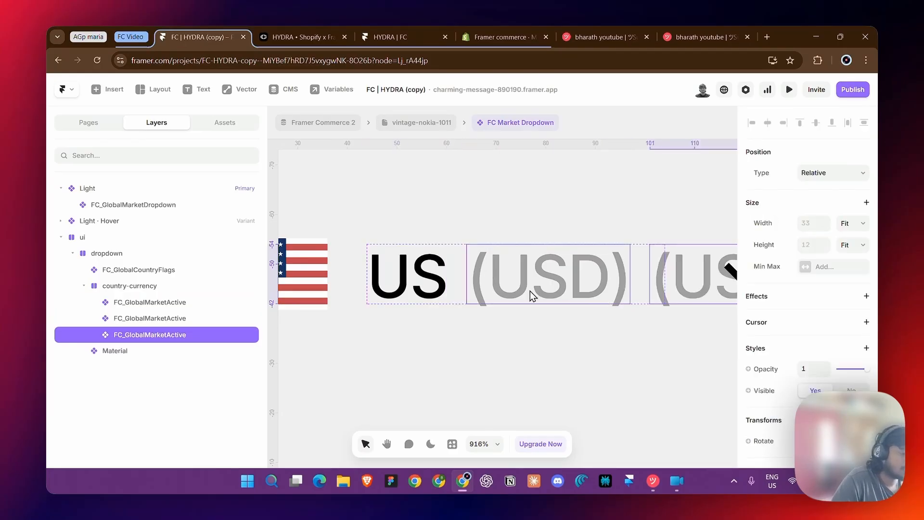
scroll(530, 291, right, 2)
click(596, 276)
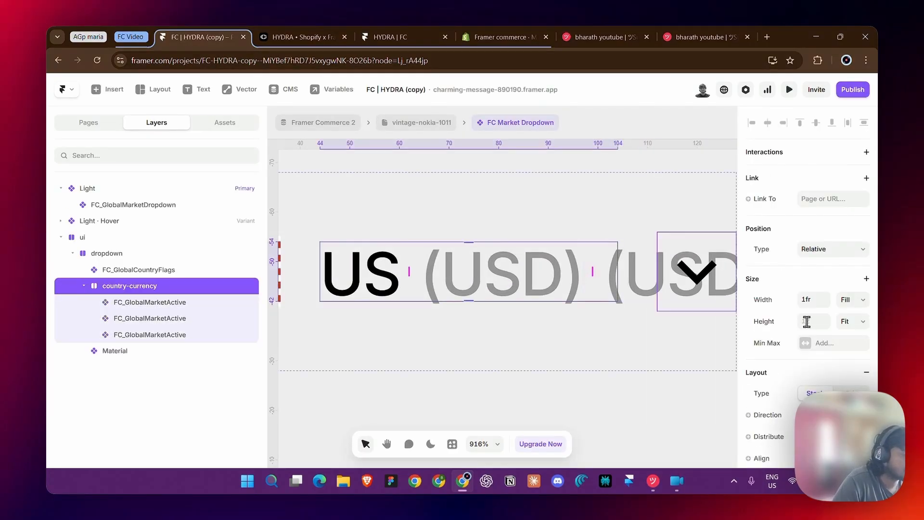
click(850, 300)
click(845, 352)
scroll(593, 320, down, 5)
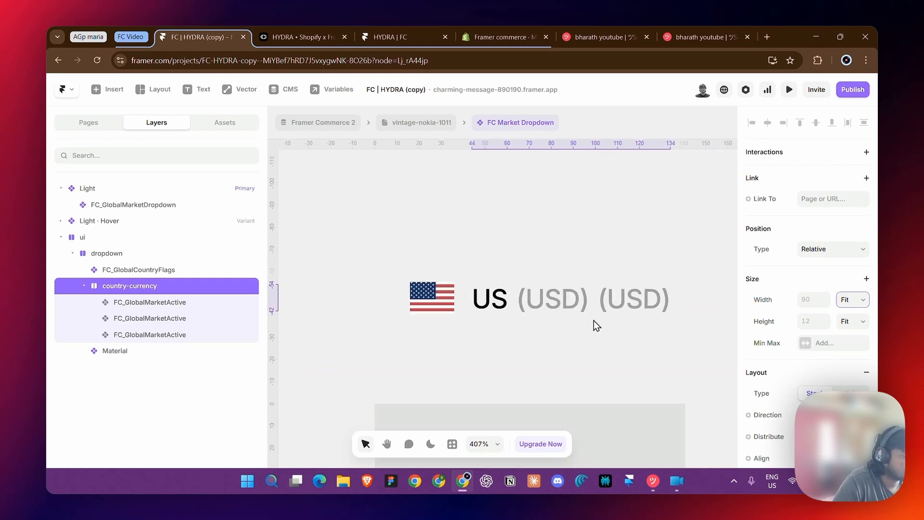
- Set the dropdown stack's width to Fit Content
click(590, 322)
click(852, 300)
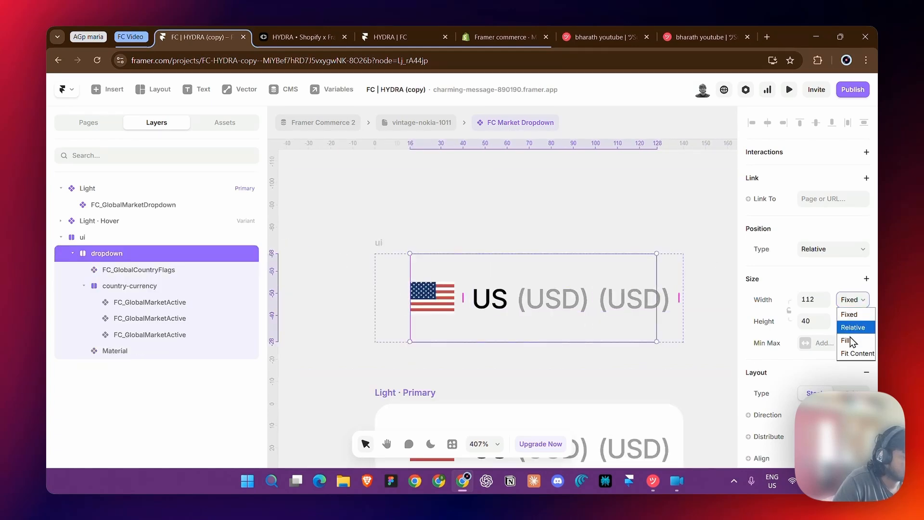
click(853, 354)
- Set the duplicated text's display to the currency symbol placeholder in parentheses, ({{CUS}})
scroll(464, 303, up, 3)
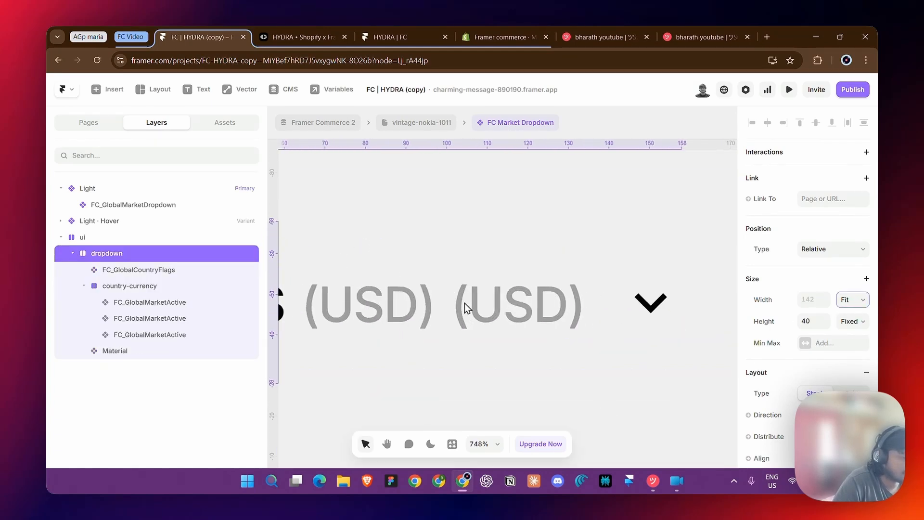
click(481, 303)
scroll(848, 345, down, 8)
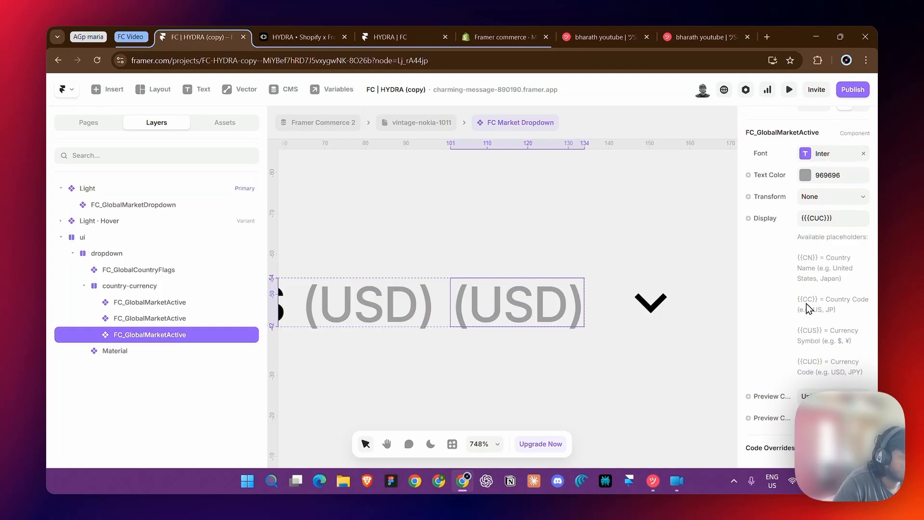
click(811, 219)
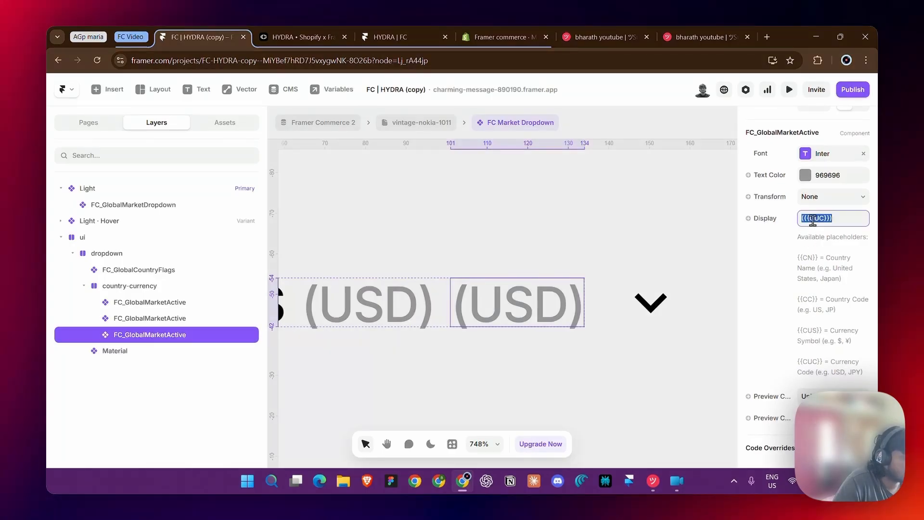
click(818, 219)
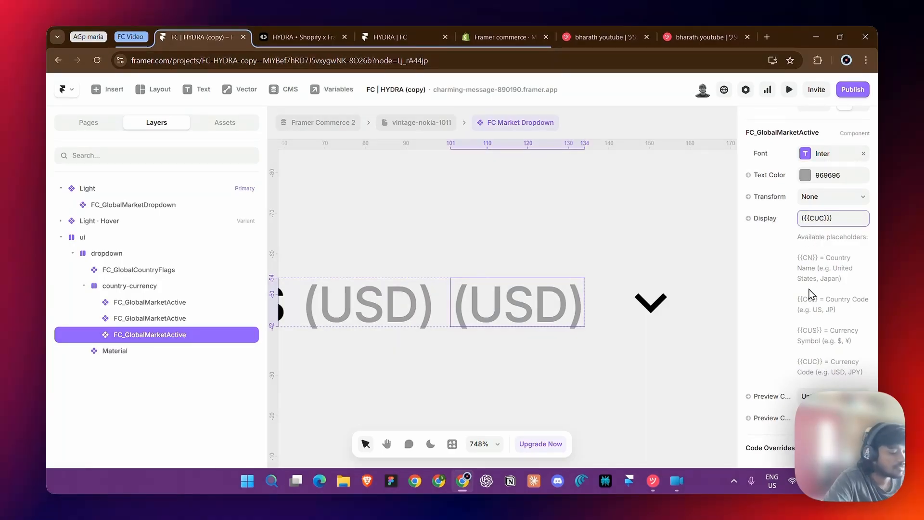
key(Return)
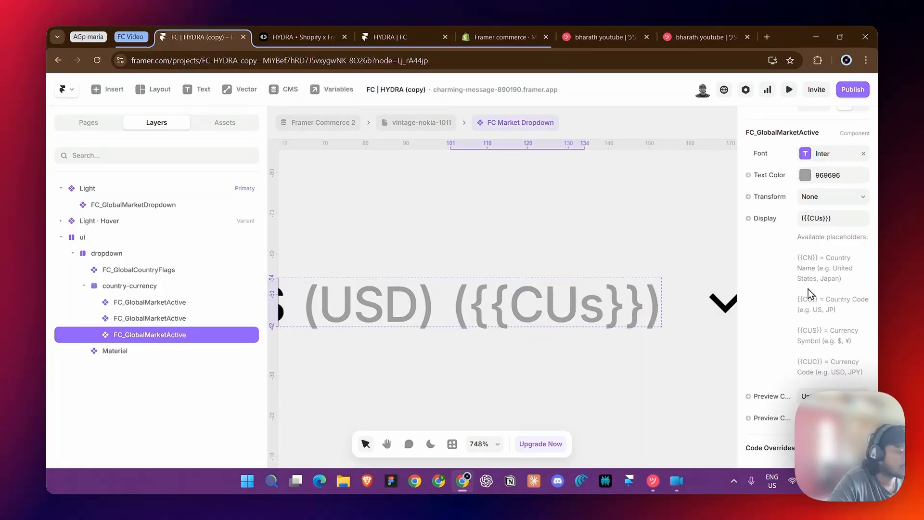
click(821, 218)
key(Right)
key(Left)
key(Left)
key(Left)
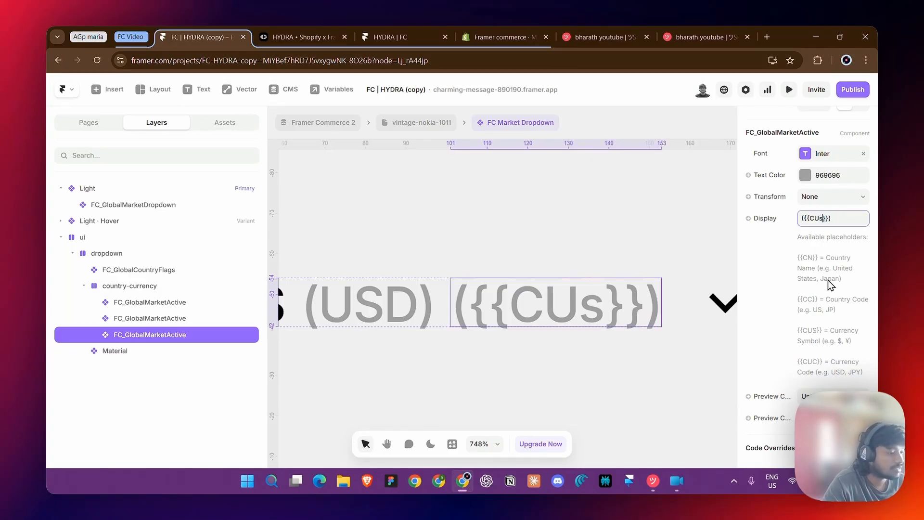
key(BackSpace)
text(S)
key(Return)
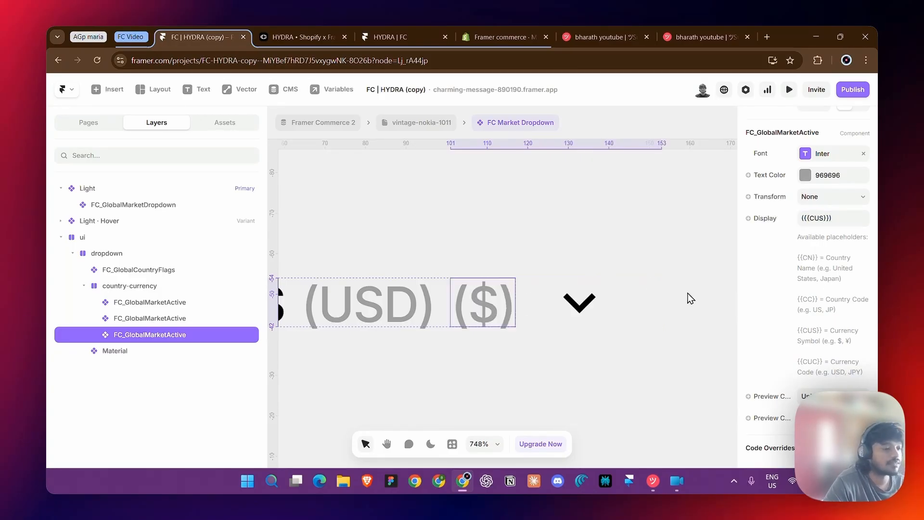
- Remove the parentheses so the symbol text's display is {{CUS}}, and move it in front of the country code
click(822, 219)
click(825, 219)
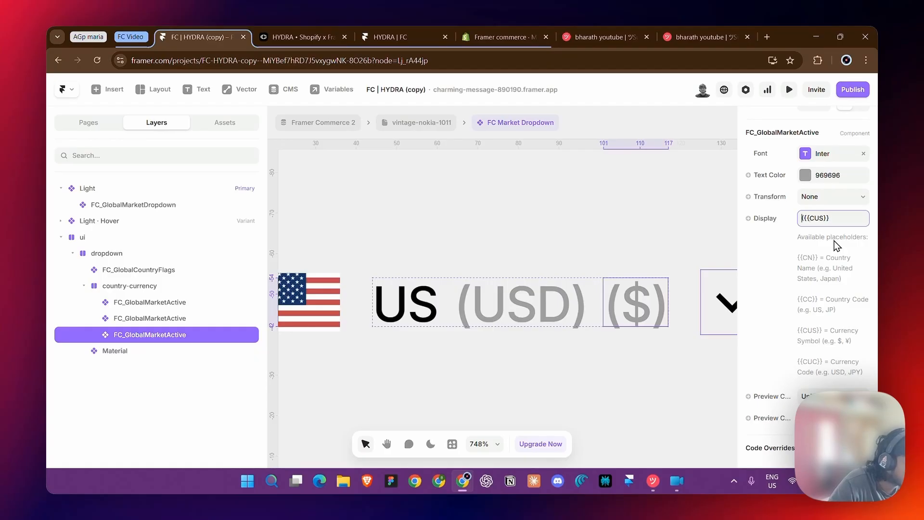
key(Return)
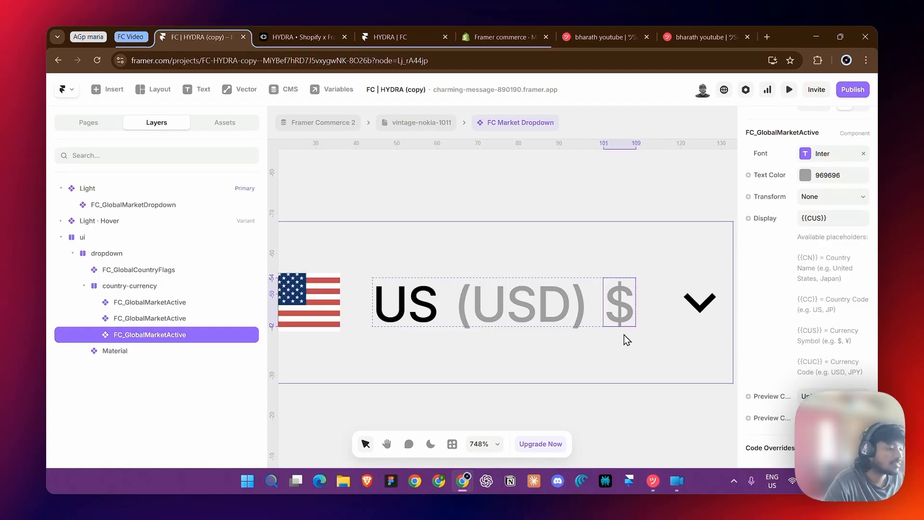
key(Left)
key(Left)
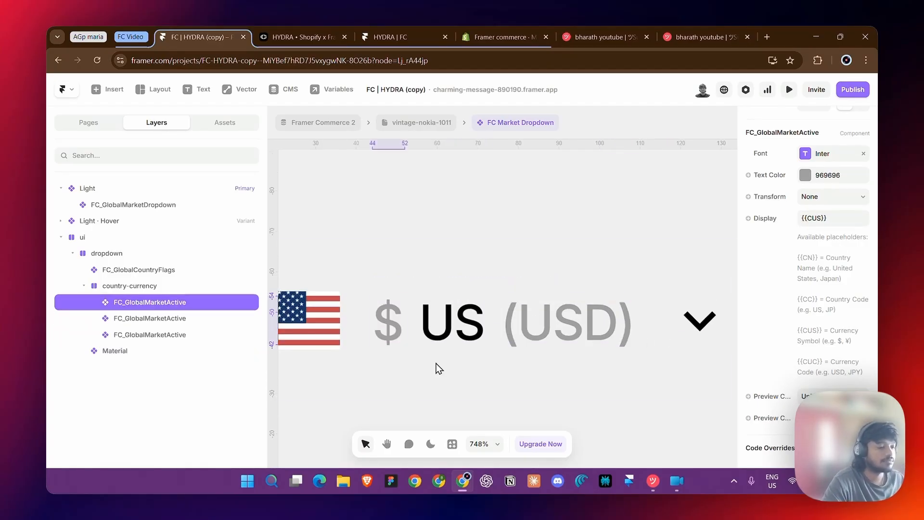
- Give the ui stack a pale green fill of F2FFED at 64% opacity
click(438, 368)
scroll(398, 390, down, 3)
scroll(398, 390, down, 2)
scroll(460, 248, left, 4)
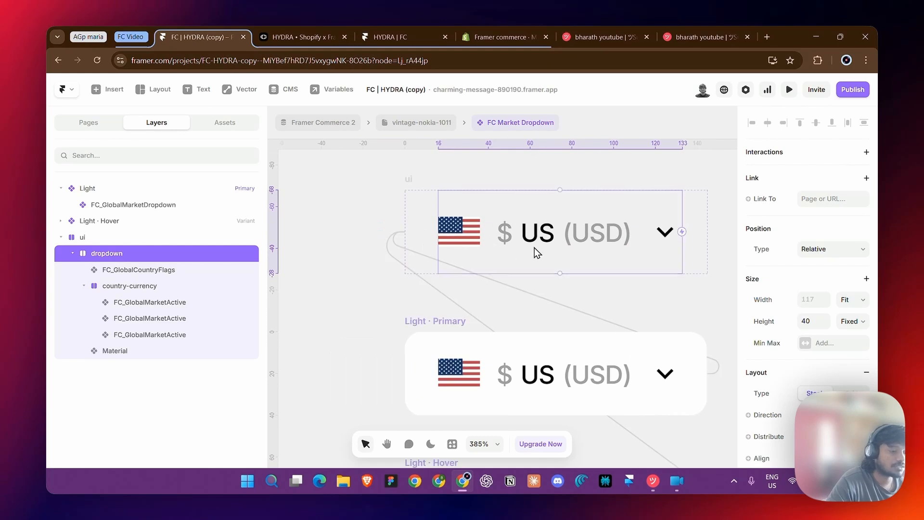
scroll(433, 189, up, 3)
click(409, 191)
scroll(804, 357, down, 6)
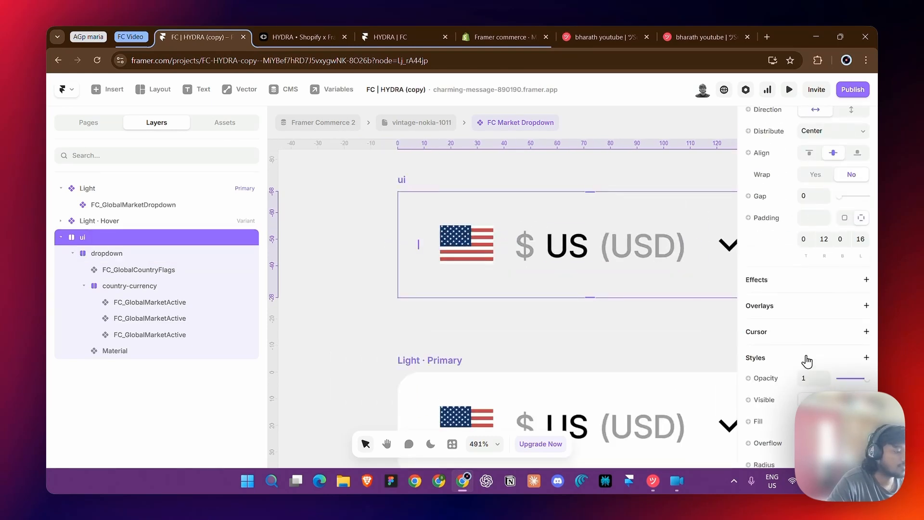
click(805, 375)
text(000000)
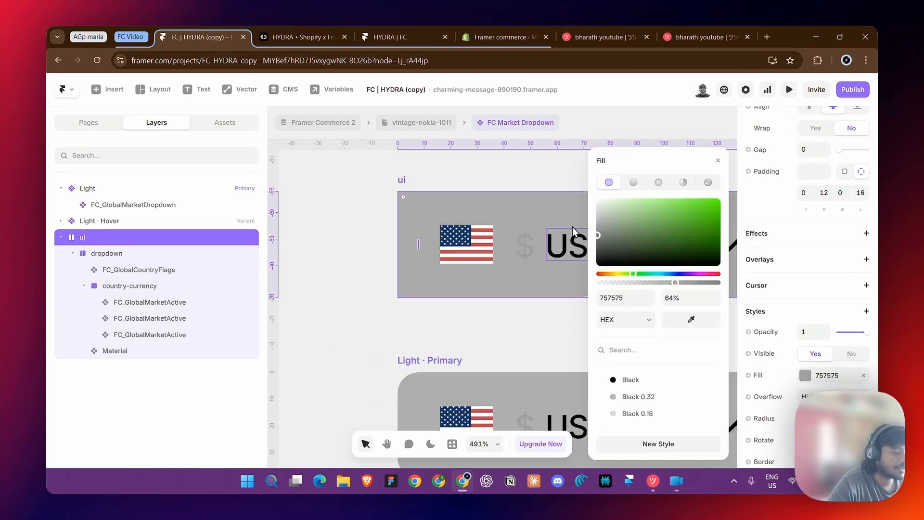
drag(599, 264, 608, 202)
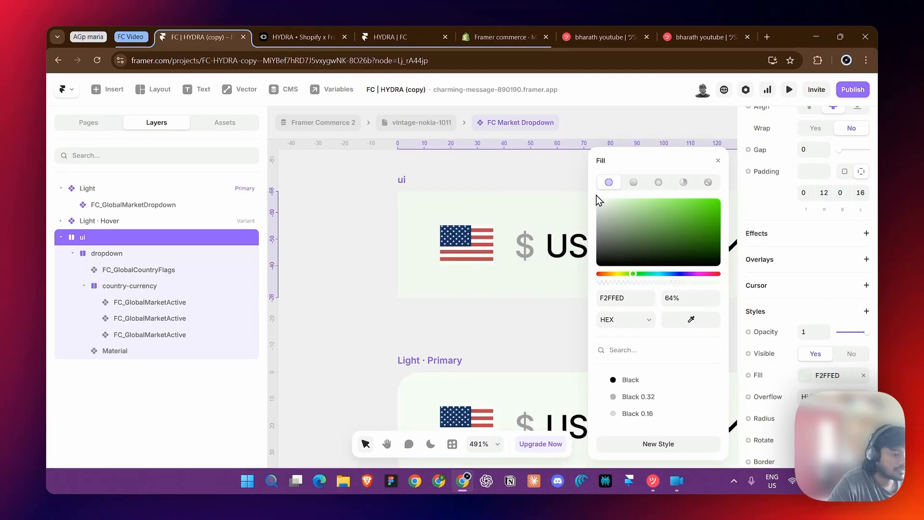
- Compare the Light Primary and Light Hover variants with the ui stack and examine how they connect to it
scroll(420, 288, right, 3)
scroll(421, 288, down, 3)
scroll(349, 302, down, 2)
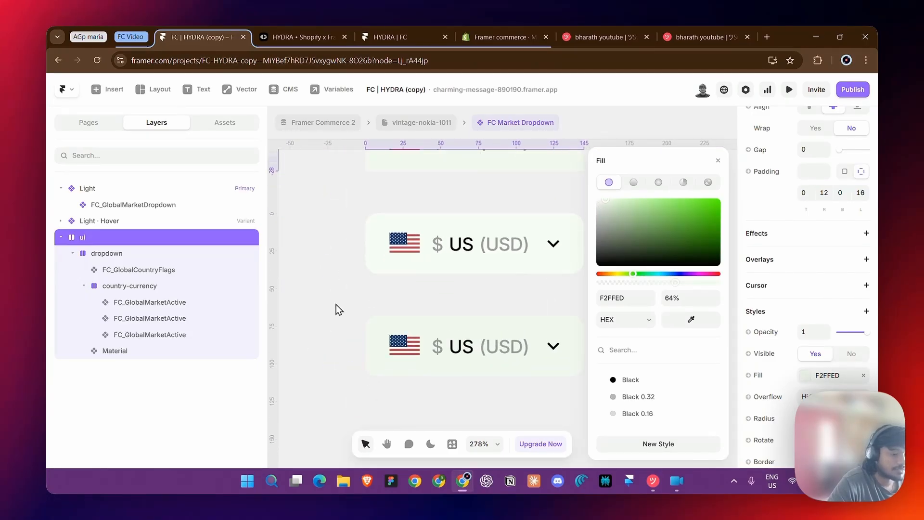
scroll(336, 304, up, 2)
click(336, 304)
click(409, 335)
scroll(414, 337, down, 3)
click(477, 323)
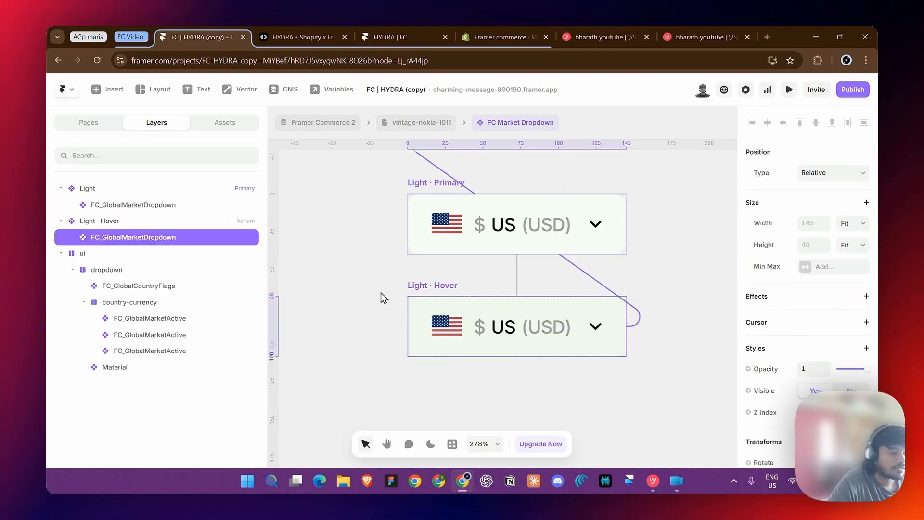
click(410, 240)
click(485, 336)
scroll(372, 314, up, 4)
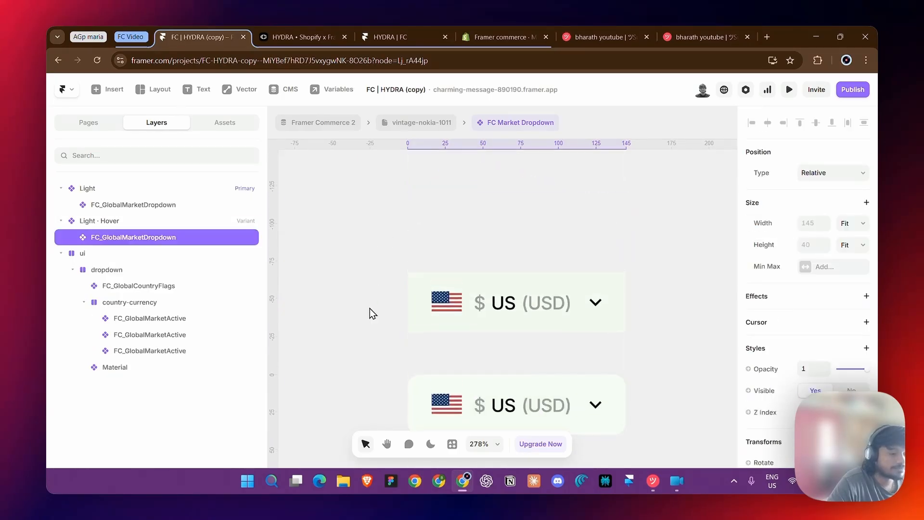
click(438, 272)
scroll(482, 272, down, 3)
click(481, 271)
click(426, 342)
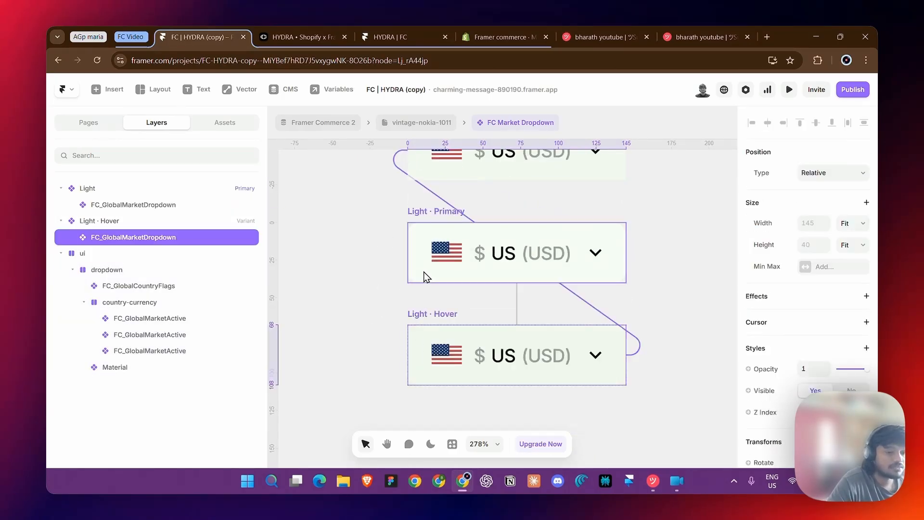
click(425, 278)
click(429, 316)
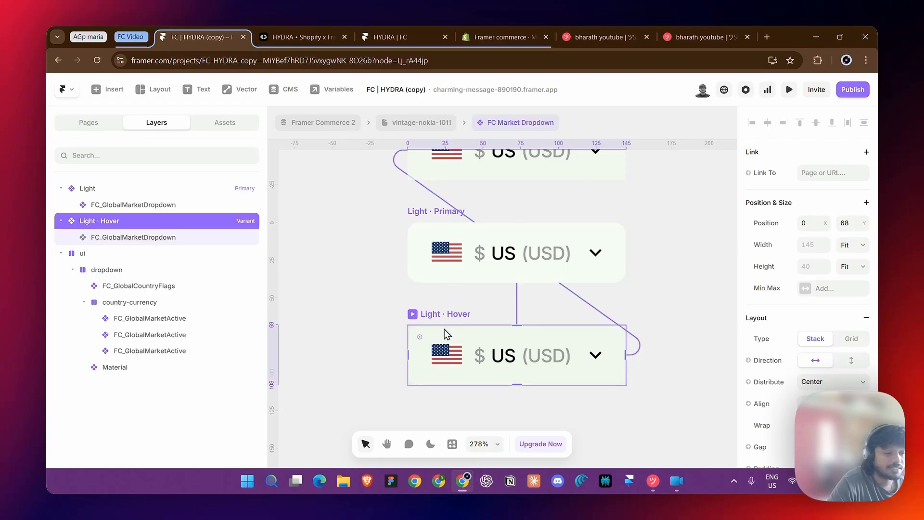
click(445, 331)
click(376, 316)
scroll(406, 280, up, 2)
click(423, 358)
scroll(429, 318, down, 2)
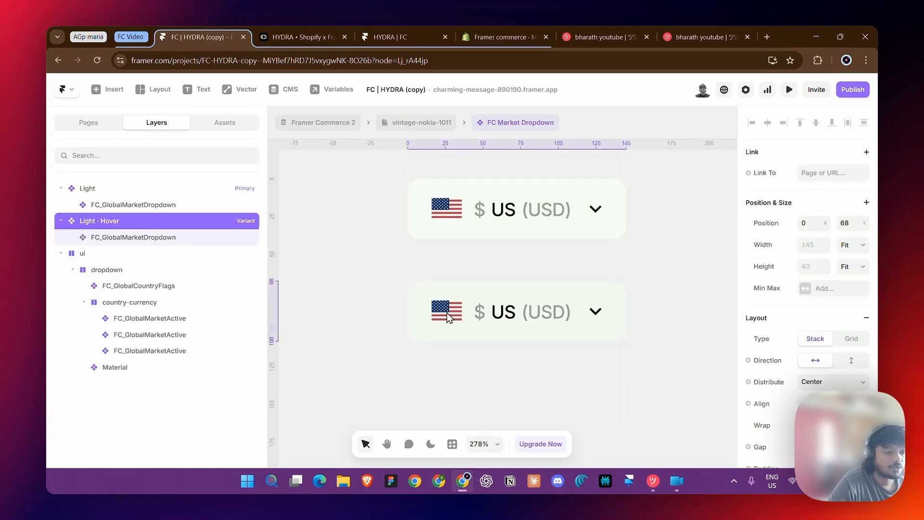
scroll(447, 313, up, 4)
- Place a copy of the ui stack beside the original and give the copy a stronger green fill
click(422, 239)
drag(422, 239, 645, 241)
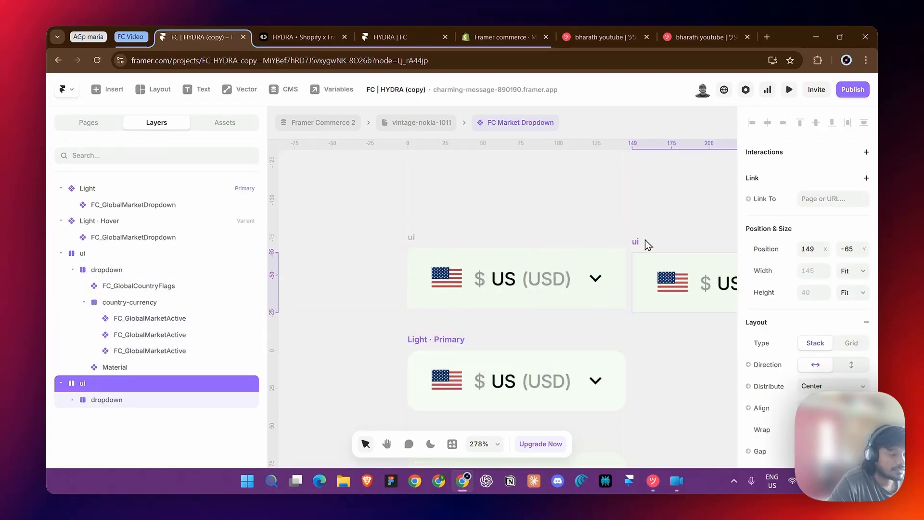
scroll(827, 339, down, 5)
click(824, 318)
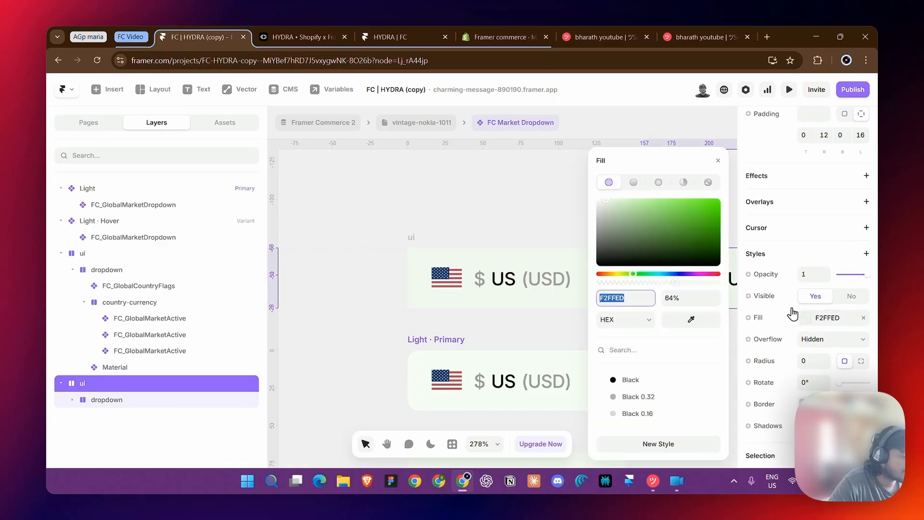
click(597, 203)
scroll(550, 212, right, 5)
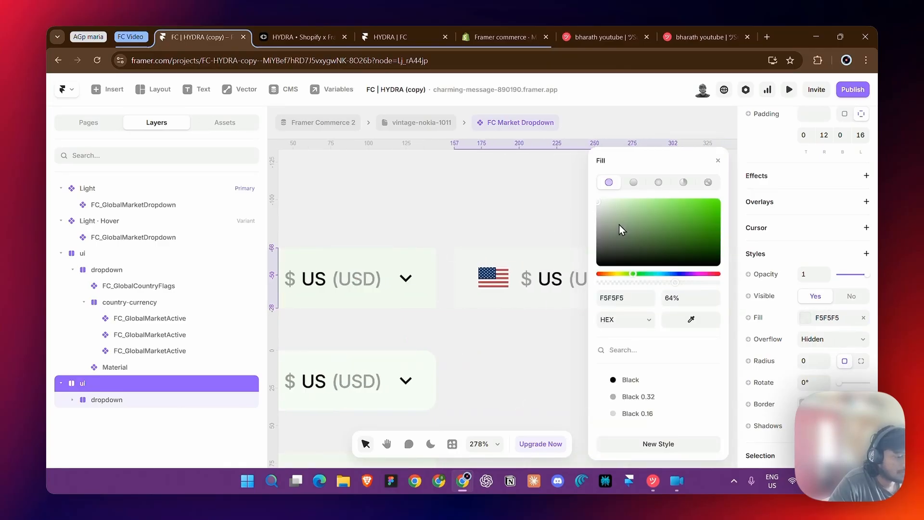
drag(601, 201, 622, 195)
click(396, 196)
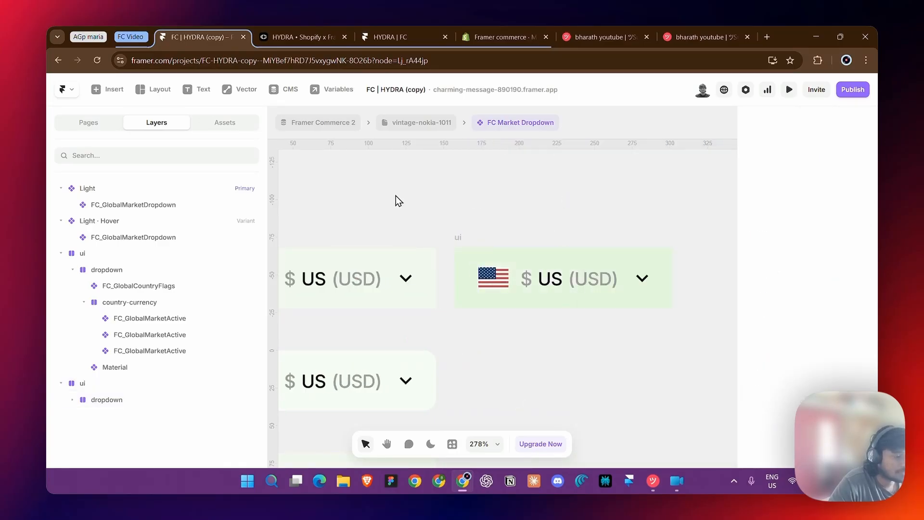
- Check the dropdown instances in the Light Hover and Light Primary variants, and delete the copied ui stack
scroll(398, 195, down, 3)
scroll(435, 239, left, 3)
click(439, 332)
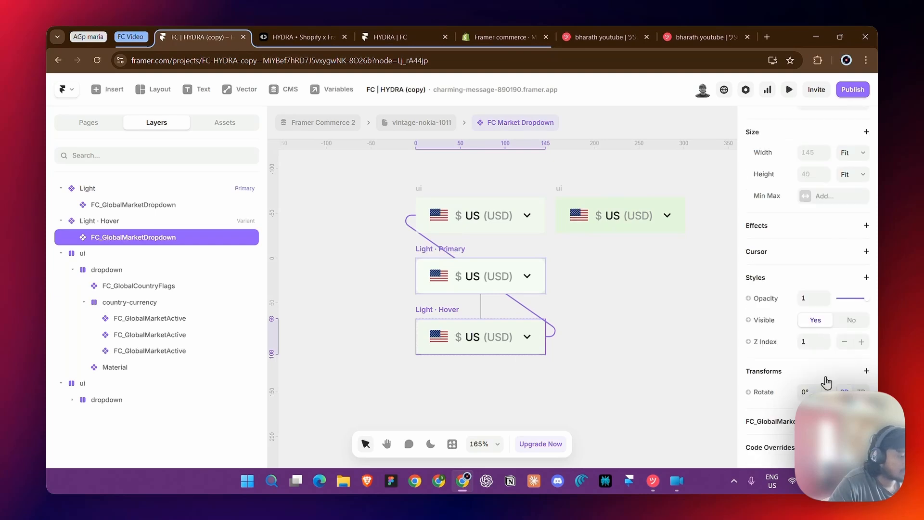
click(482, 293)
key(Escape)
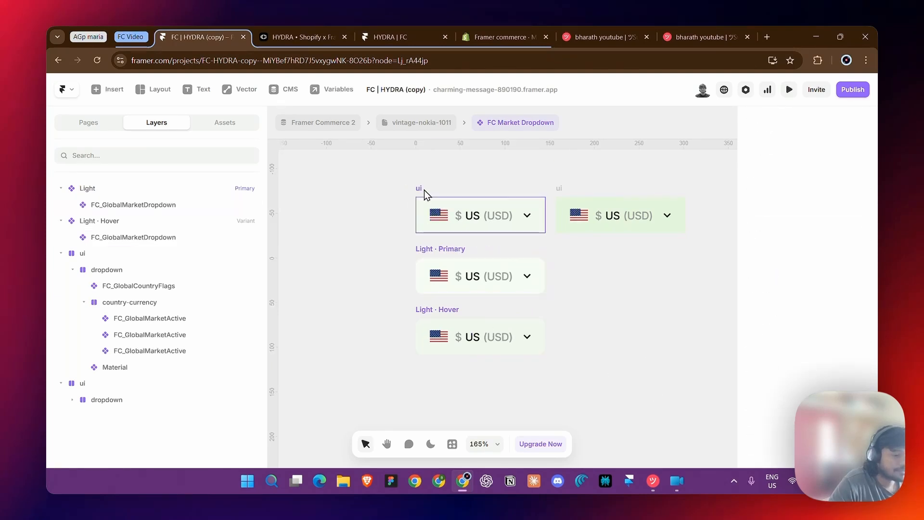
click(424, 190)
click(568, 195)
key(Delete)
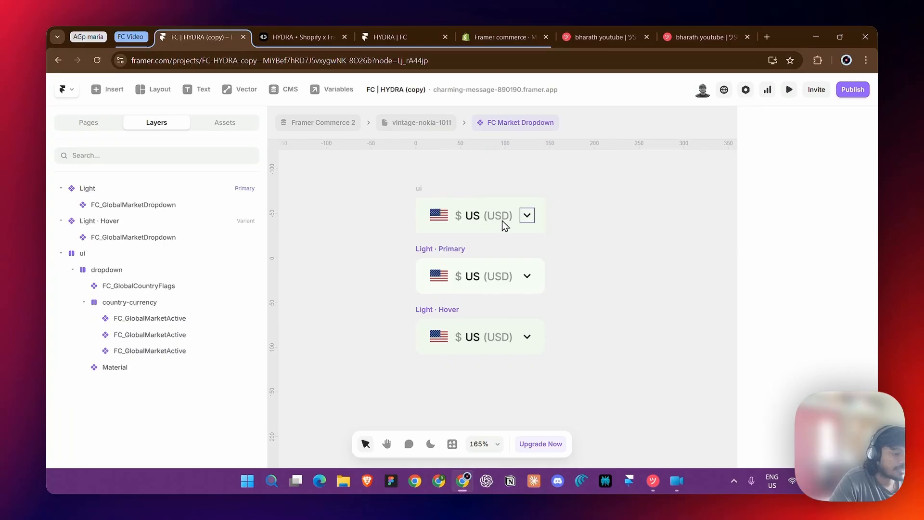
- Inspect the dropdown instances inside the Light Primary and Light Hover variants and how each connects to the ui stack
click(424, 201)
scroll(426, 216, up, 3)
double_click(423, 290)
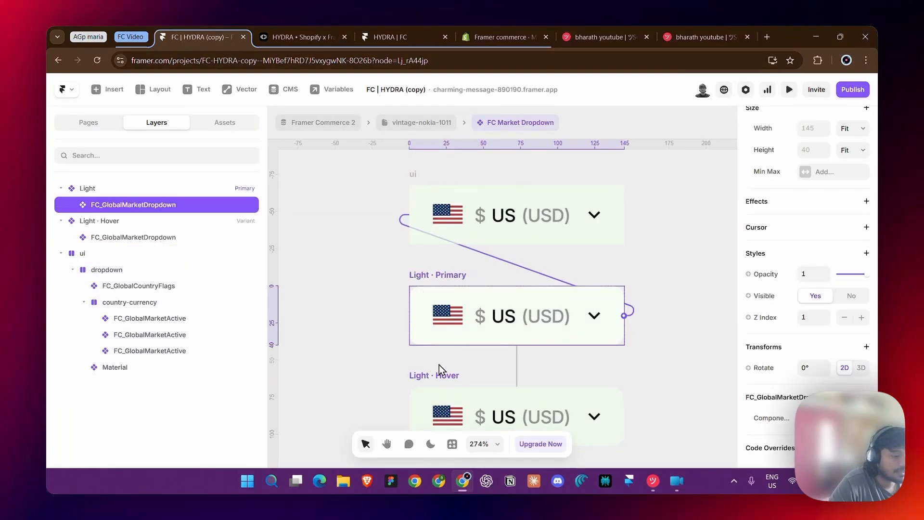
scroll(433, 378, down, 2)
click(485, 380)
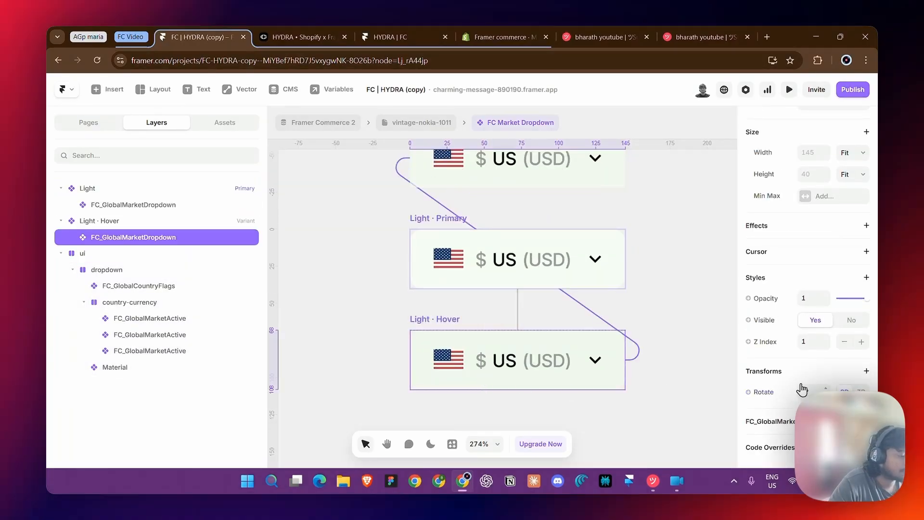
- Turn the ui stack into a new component named "Dropdwn ui"
scroll(429, 254, up, 4)
click(421, 241)
right_click(421, 241)
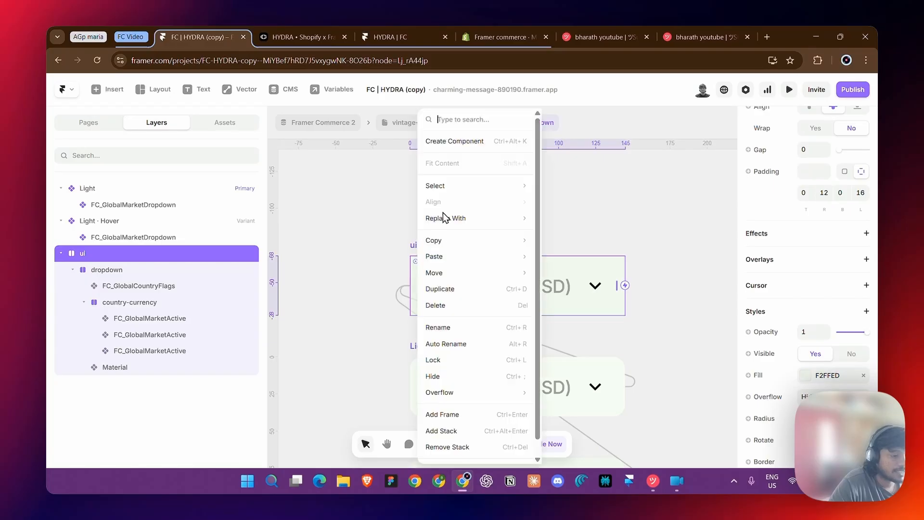
click(455, 141)
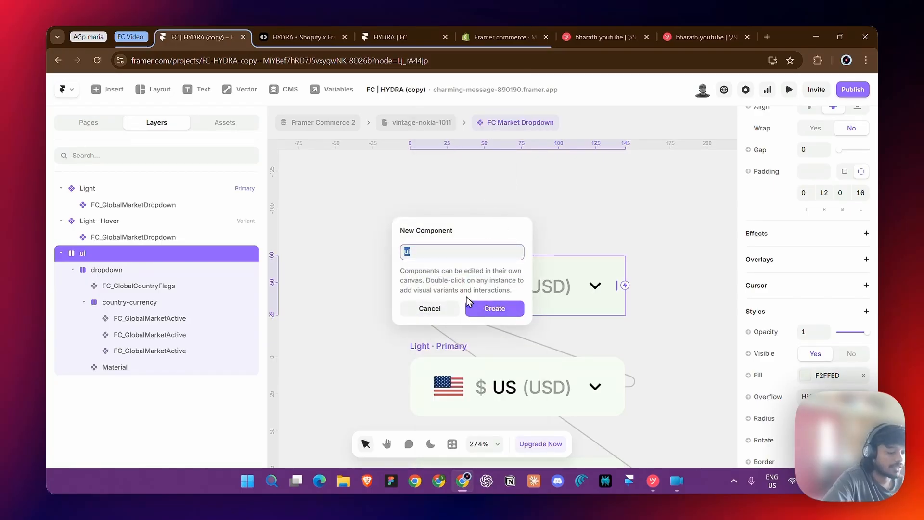
key(Left)
text(Dropdwp)
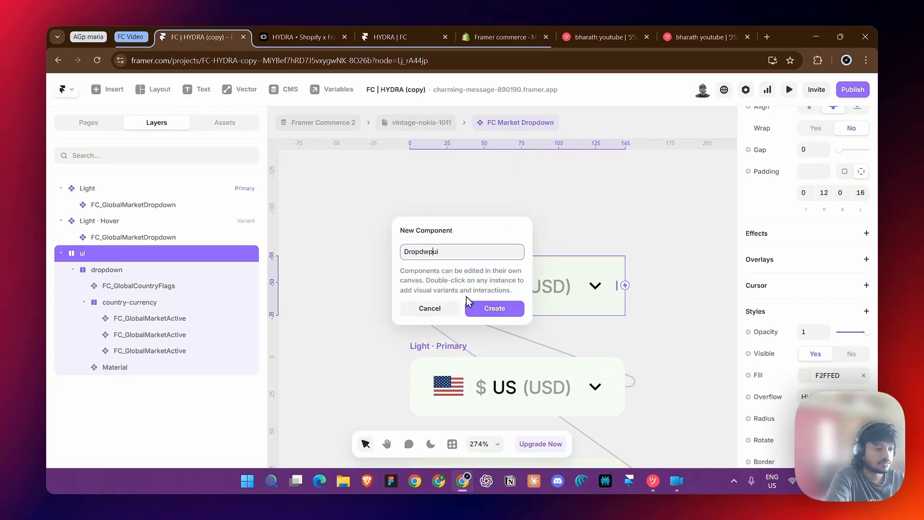
key(BackSpace)
text(n)
key(Return)
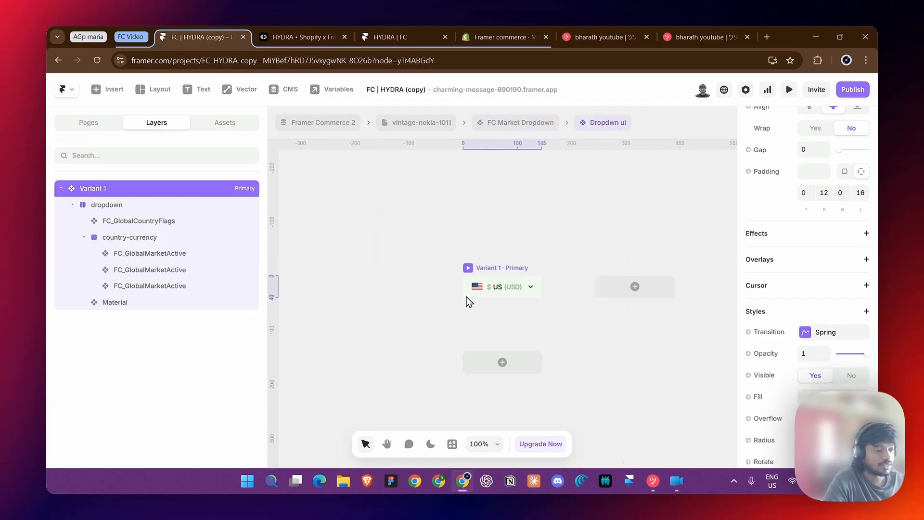
- Add a hover variant to Variant 1 of the Dropdwn ui component and set its fill to EEFCE8 at 64% opacity
click(502, 362)
click(509, 378)
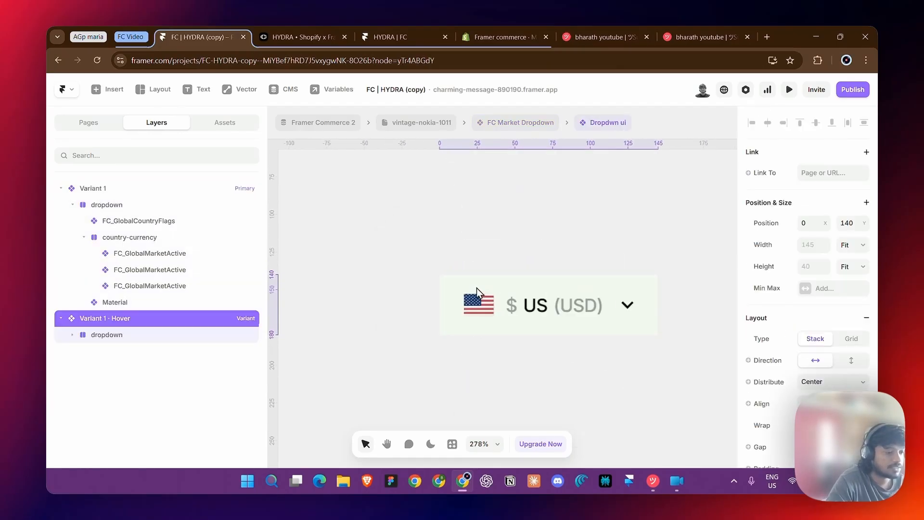
scroll(849, 371, down, 10)
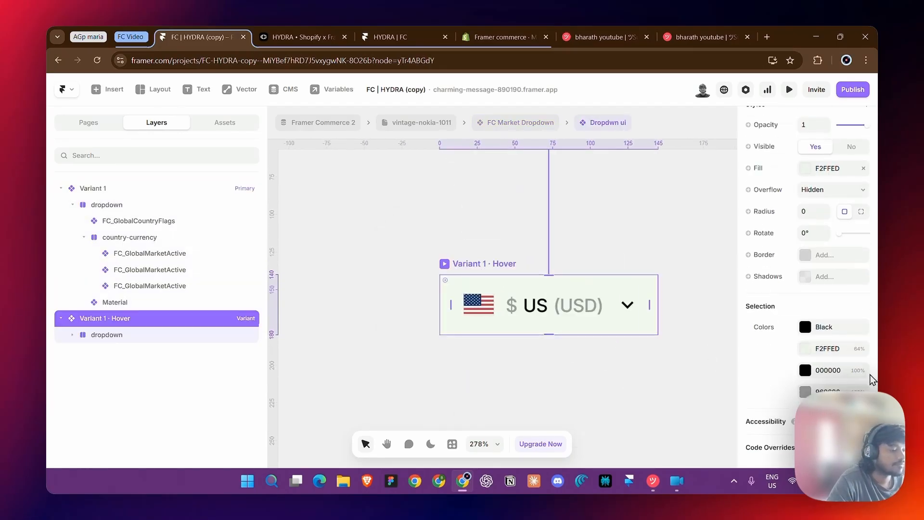
scroll(827, 280, up, 3)
click(832, 279)
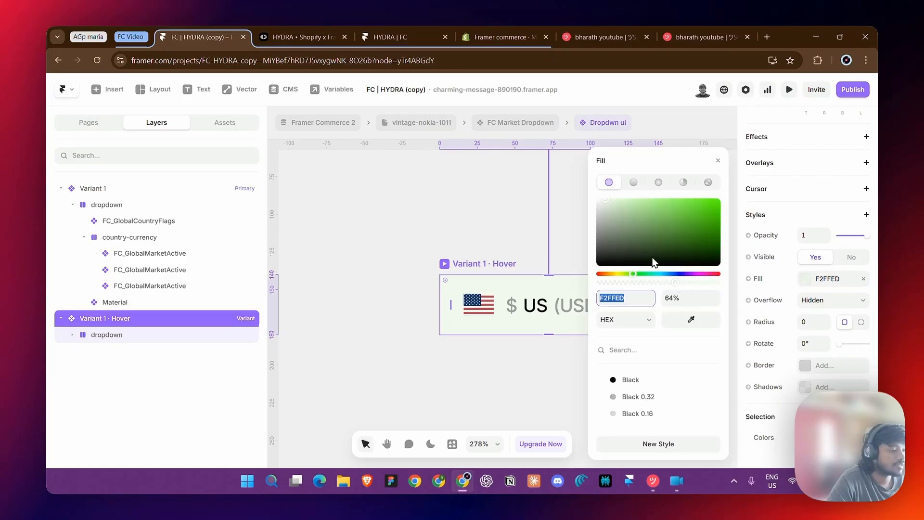
click(610, 201)
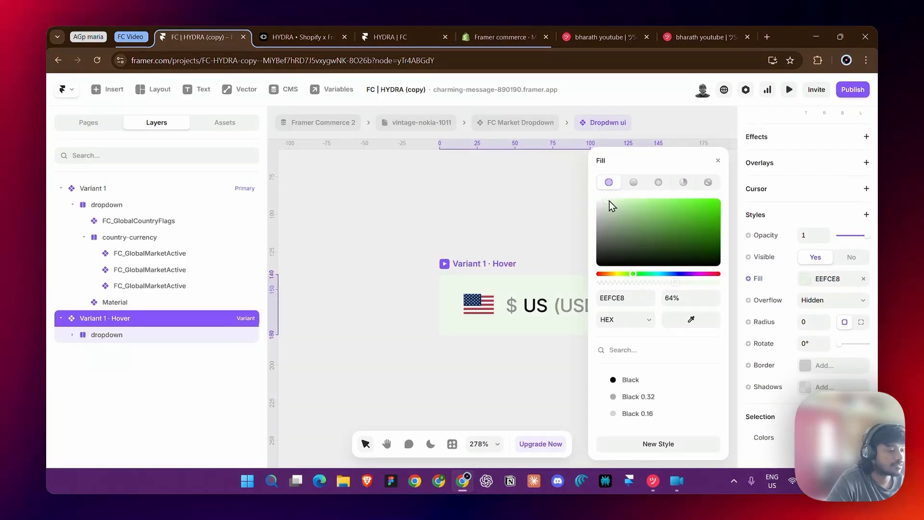
- Return to the FC Market Dropdown component, check its variants against Dropdwn ui, and delete the Light Hover variant
click(496, 122)
click(397, 247)
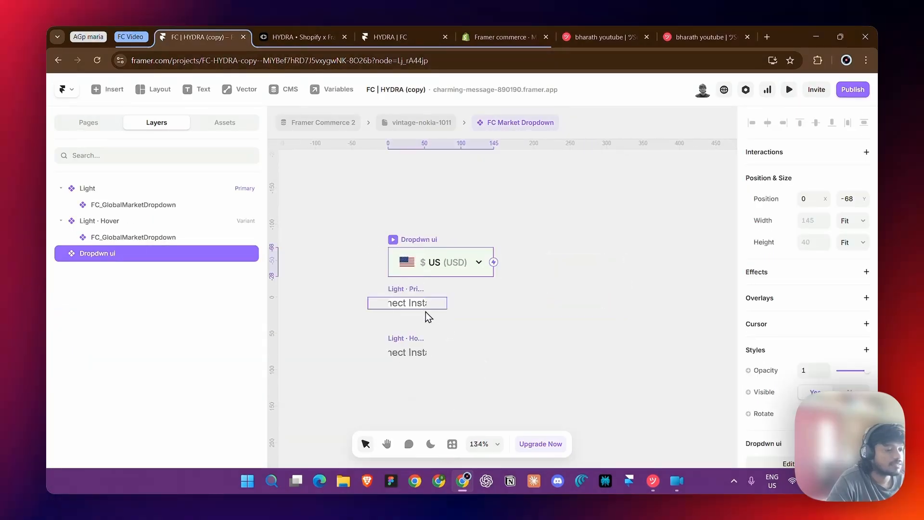
click(422, 308)
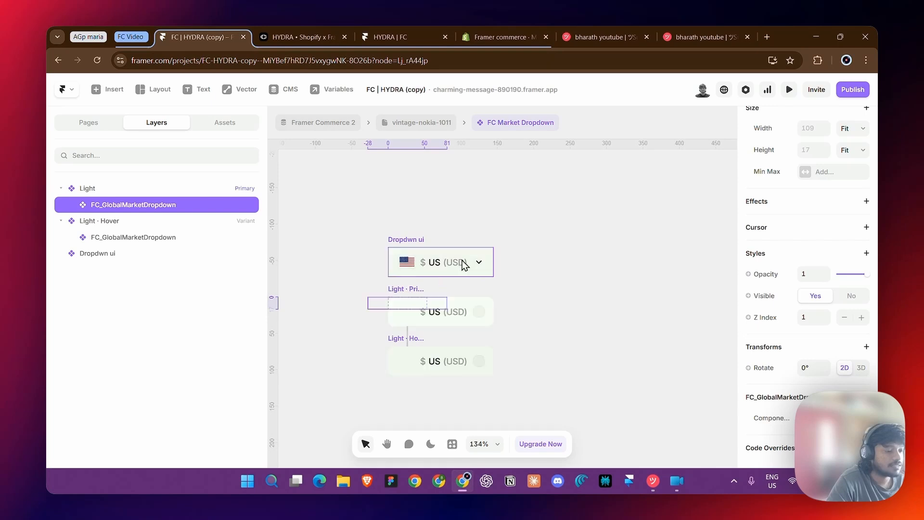
click(457, 334)
click(422, 337)
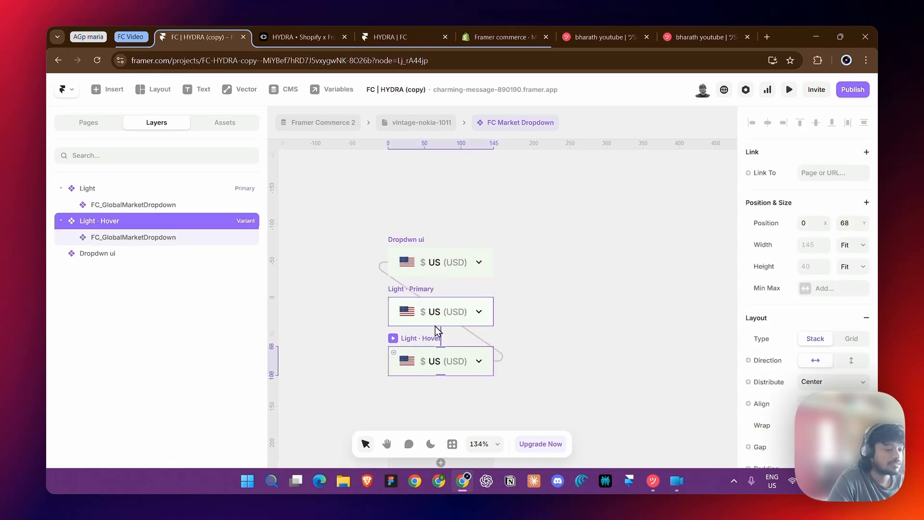
click(435, 325)
click(419, 338)
key(Delete)
- Preview the Light Primary variant of the market dropdown and return to the component canvas
click(408, 291)
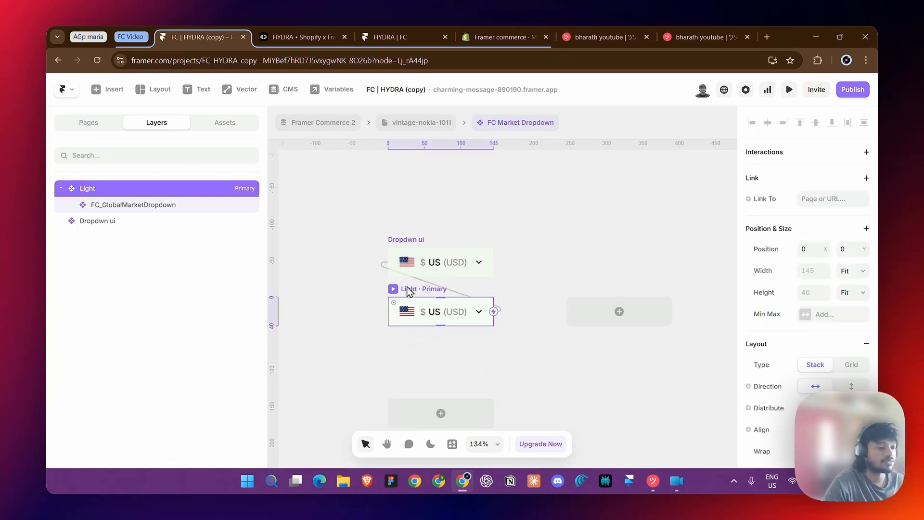
key(ctrl+p)
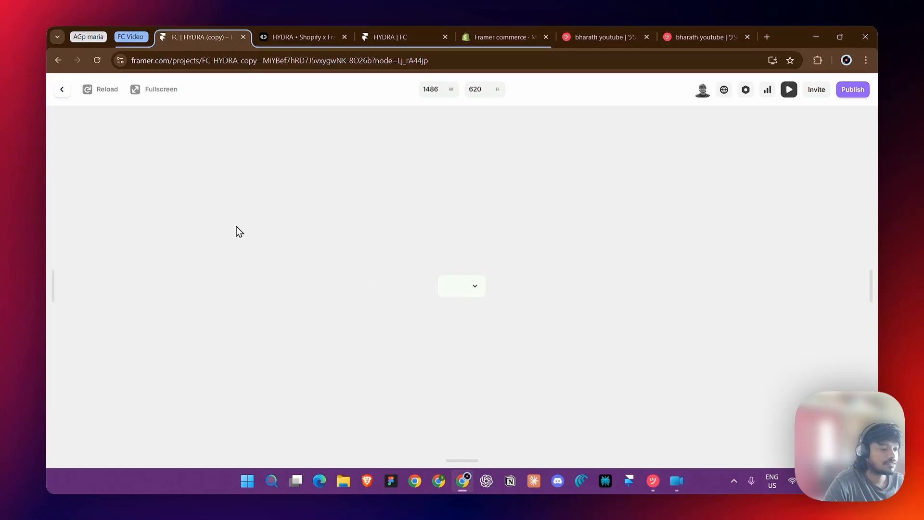
click(61, 89)
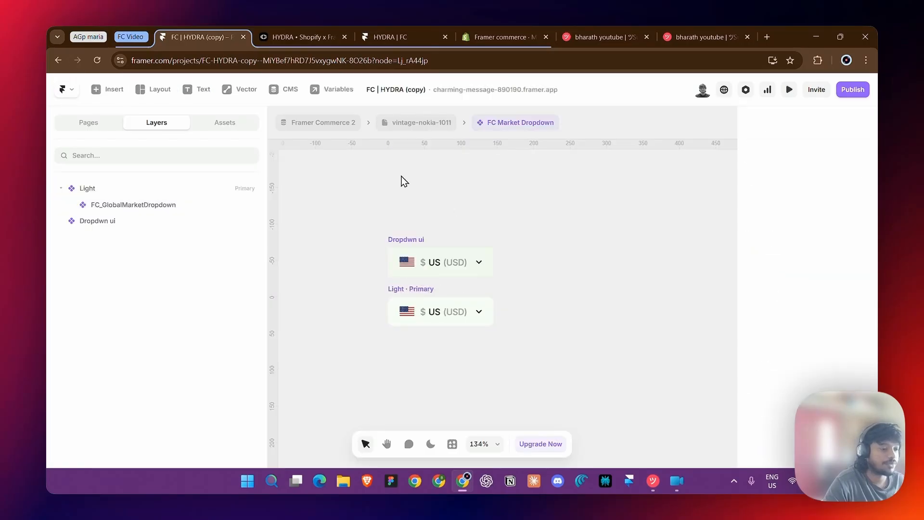
- Return to the vintage-nokia-1011 page, publish the site update, and open the live website
click(387, 126)
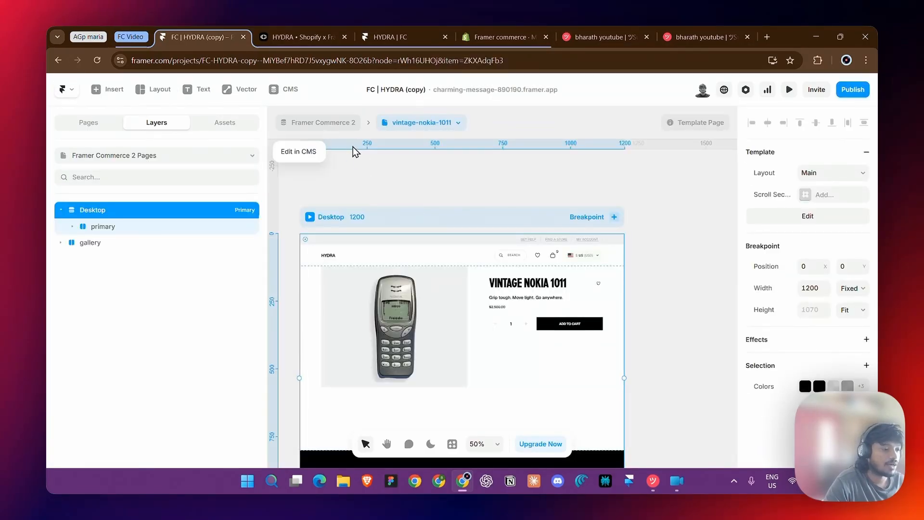
click(378, 177)
click(839, 91)
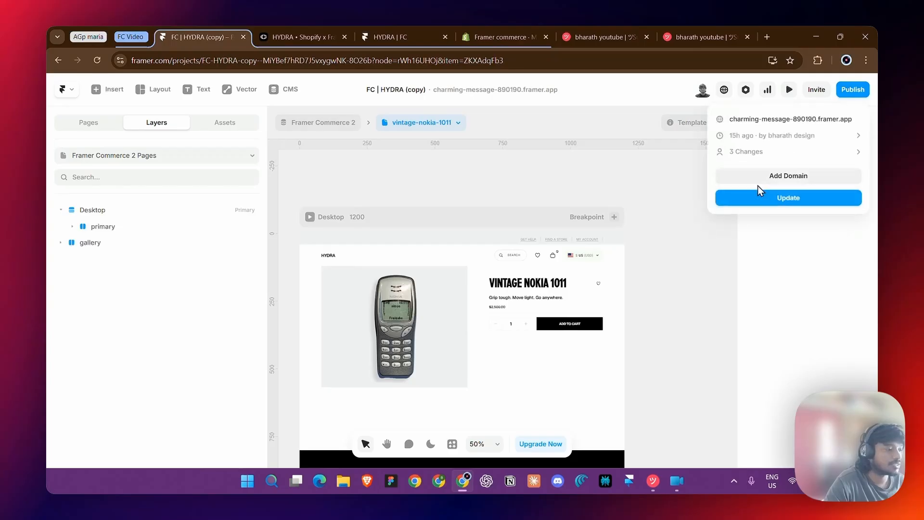
click(748, 198)
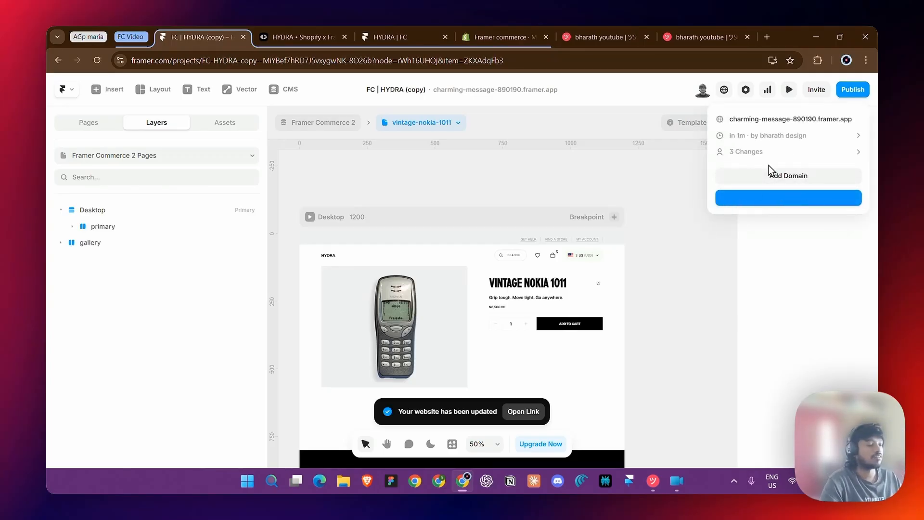
click(794, 120)
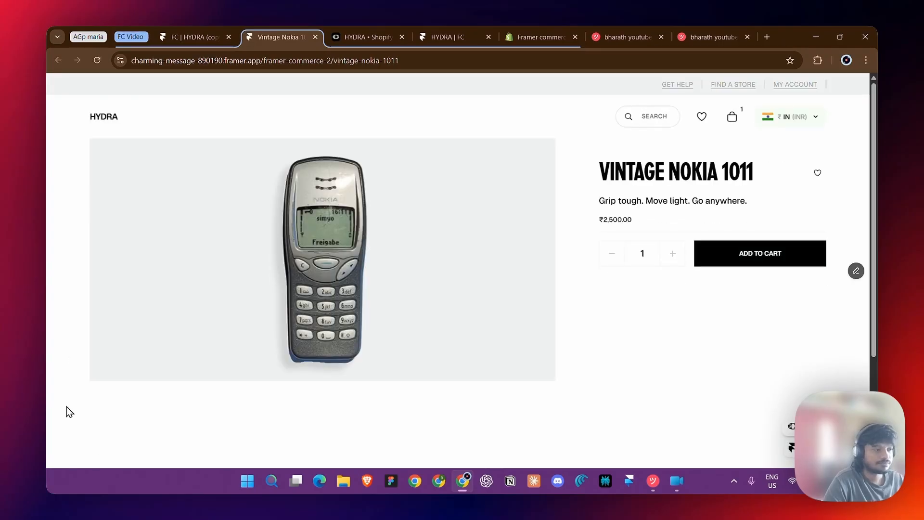
- Switch the live site's market to United Arab Emirates (AED) and check the Vintage Nokia 1011 price
click(781, 118)
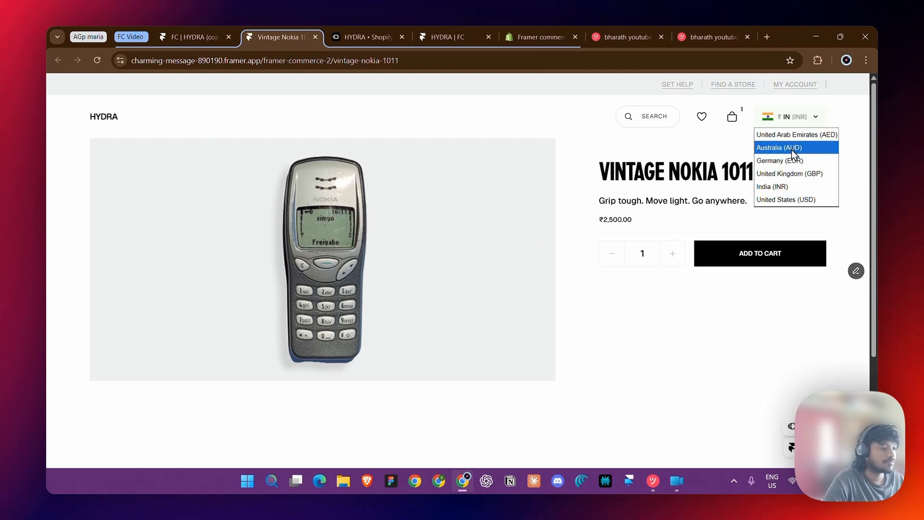
click(717, 149)
click(772, 126)
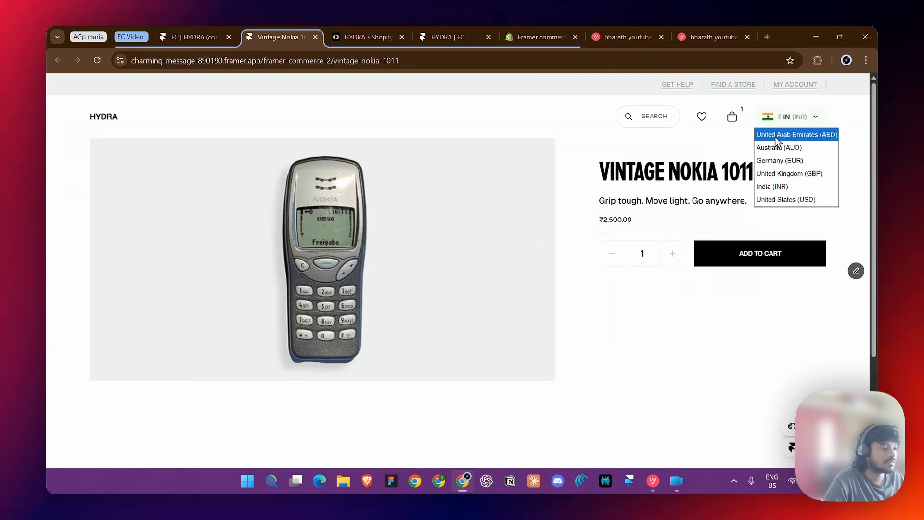
click(775, 136)
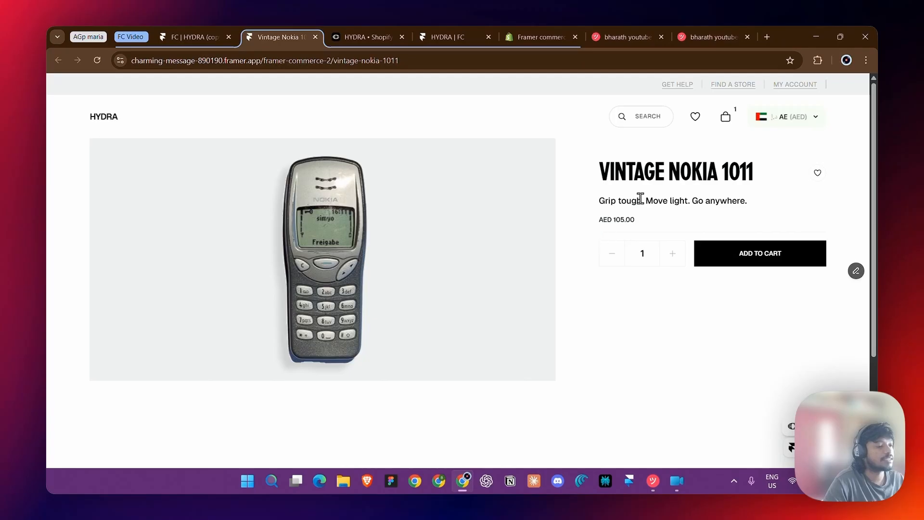
scroll(625, 216, up, 5)
scroll(626, 215, up, 2)
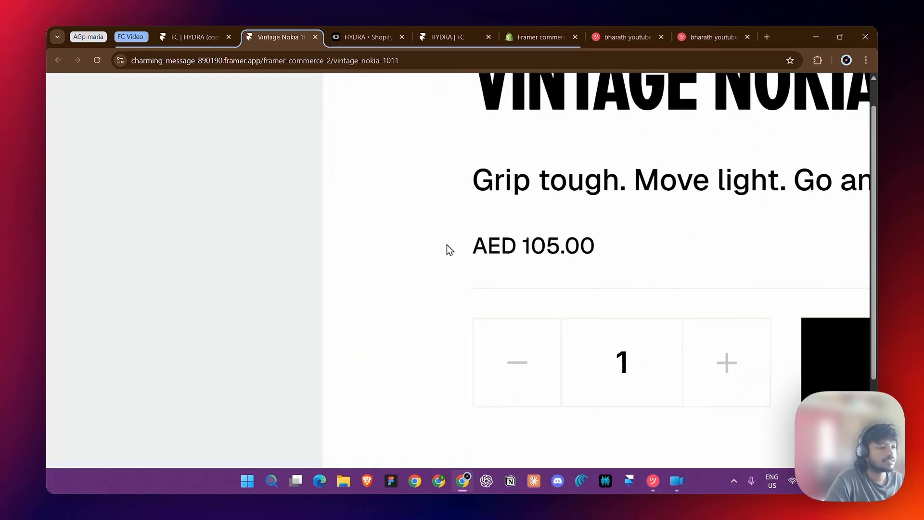
drag(447, 248, 637, 254)
scroll(633, 251, down, 7)
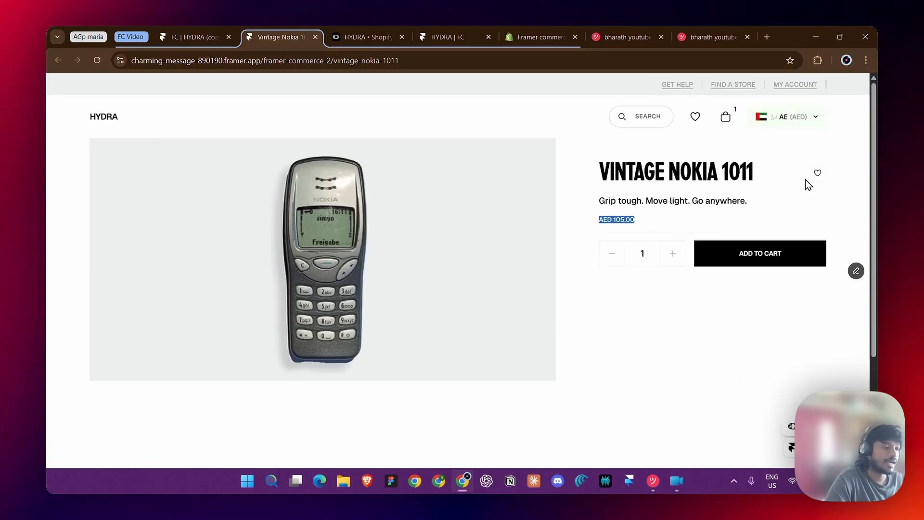
- Switch the live site's market to India (INR) and on to United States (USD), checking the product price
click(813, 117)
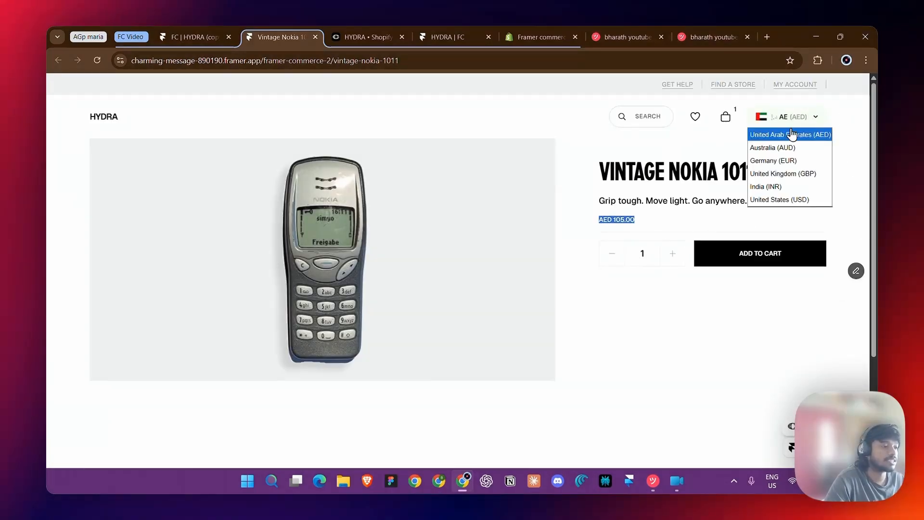
click(778, 187)
click(806, 121)
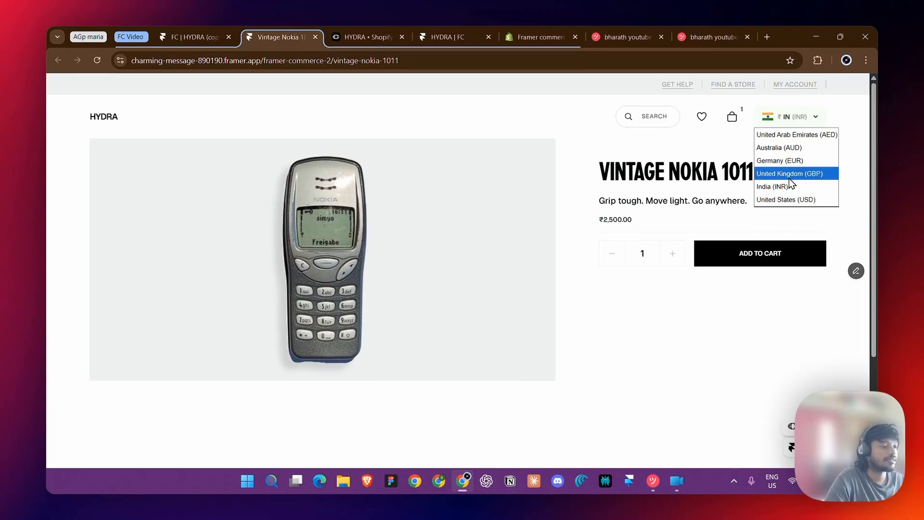
click(785, 197)
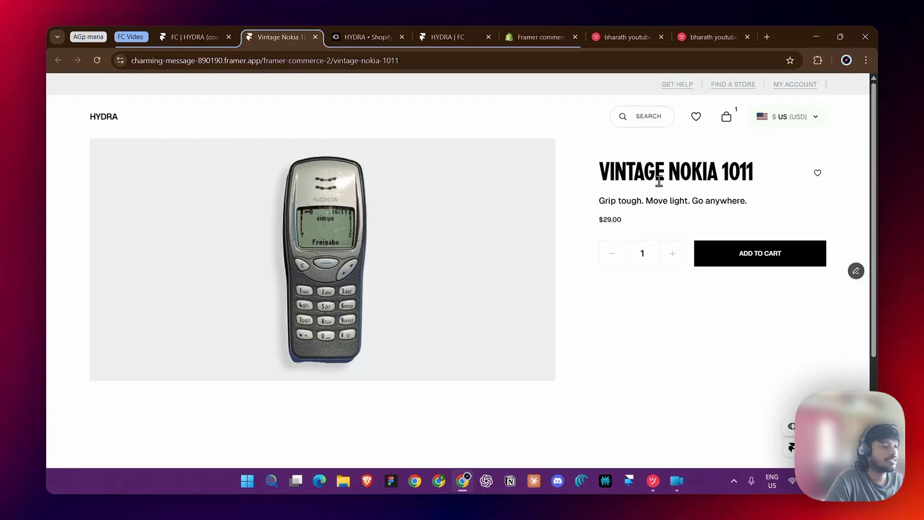
drag(621, 219, 656, 225)
click(653, 221)
- Examine the market dropdown up close while switching it to United Arab Emirates (AED) and then Australia (AUD)
scroll(781, 109, up, 5)
scroll(816, 188, right, 2)
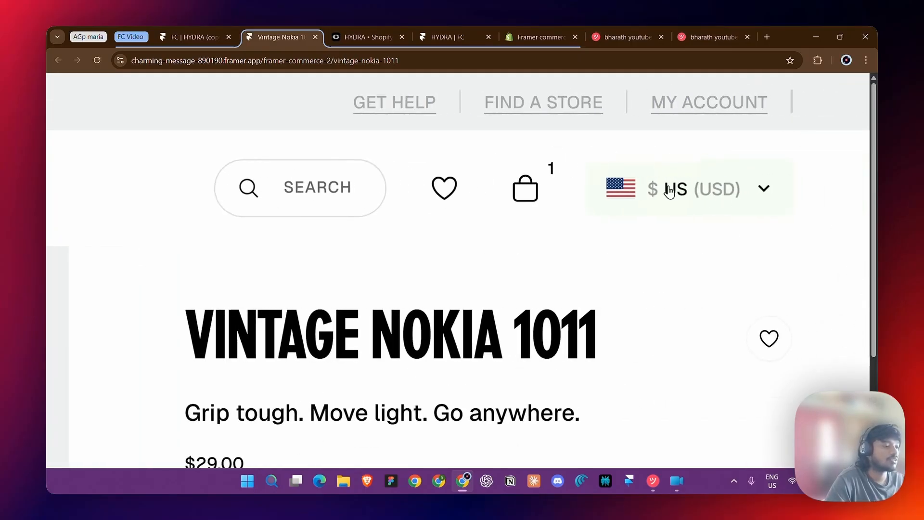
scroll(670, 192, up, 2)
click(701, 196)
click(680, 240)
click(680, 196)
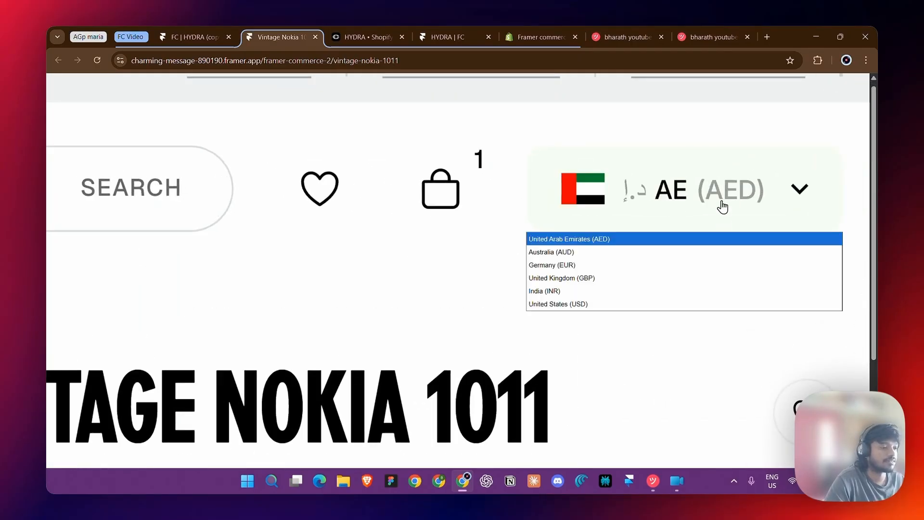
click(664, 252)
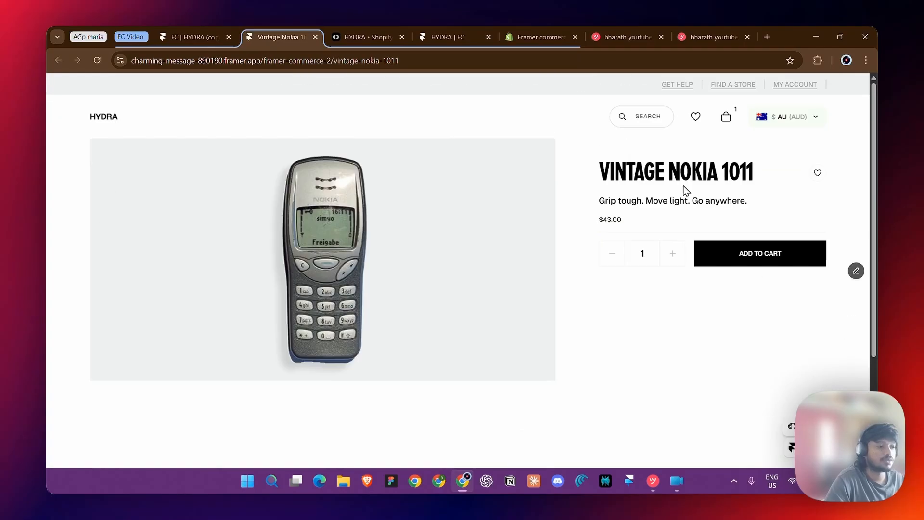
- Go back to the HYDRA copy project, open its Home page, and launch the Framer Commerce plugin
click(192, 37)
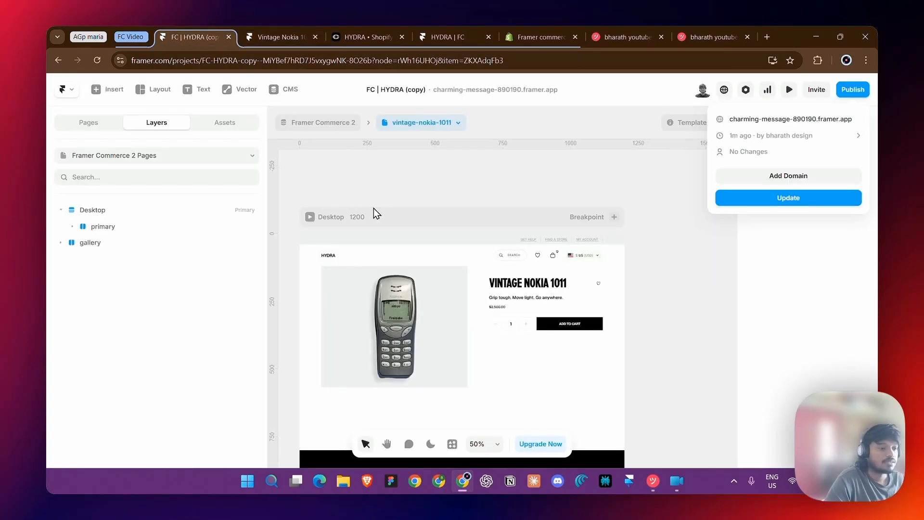
click(385, 184)
click(91, 122)
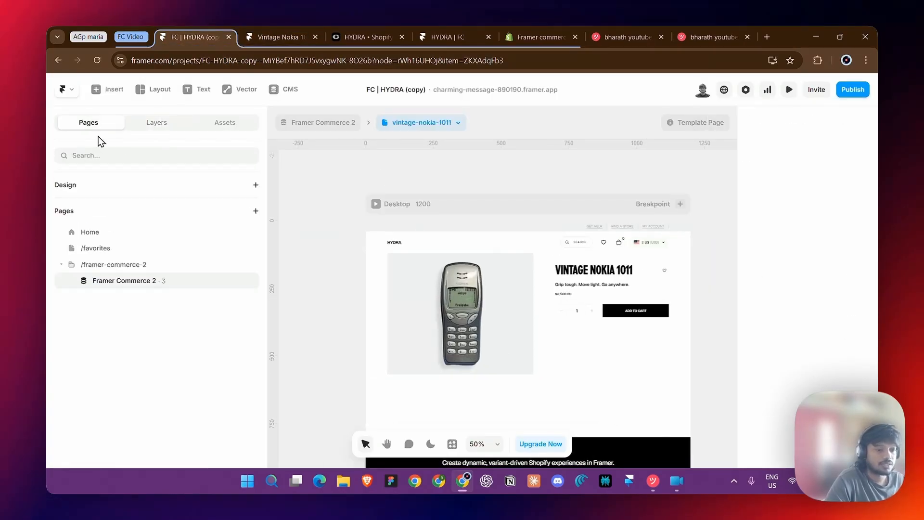
click(120, 232)
click(452, 444)
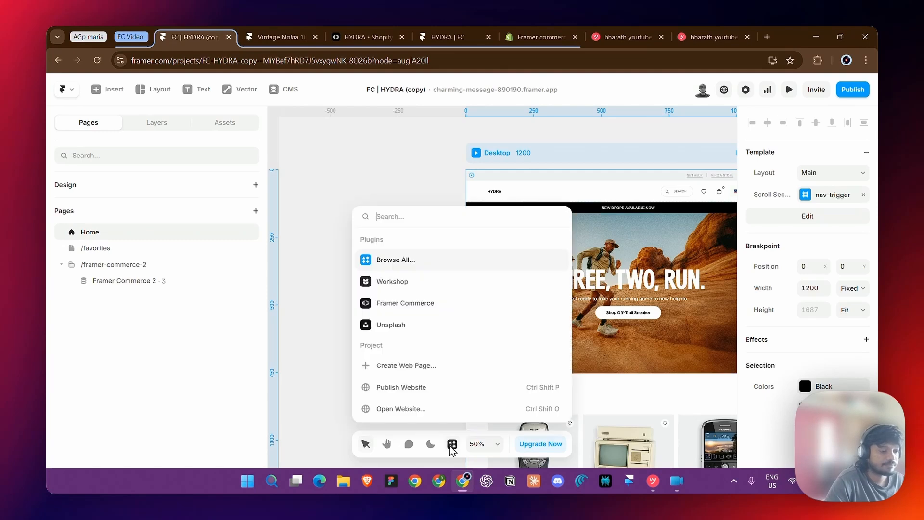
click(413, 303)
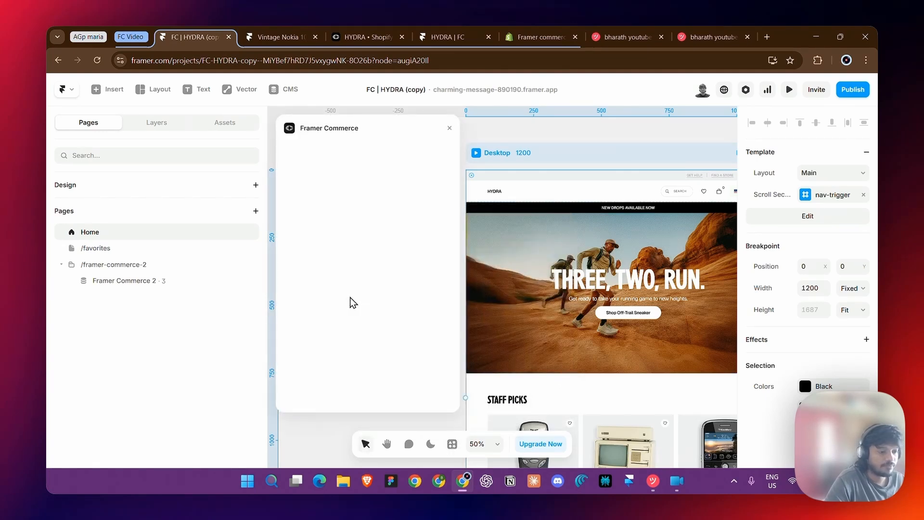
- Insert the Market Button from Framer Commerce's Global components onto the Home page canvas
click(367, 289)
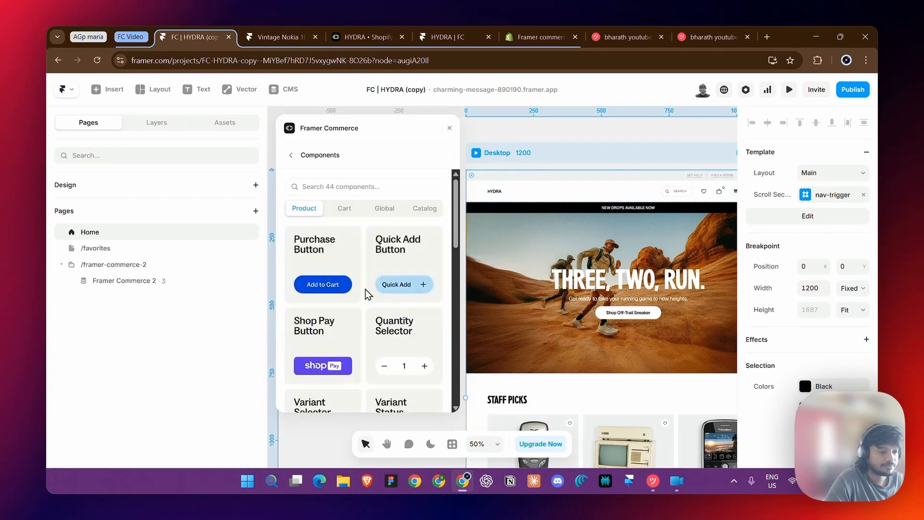
click(389, 207)
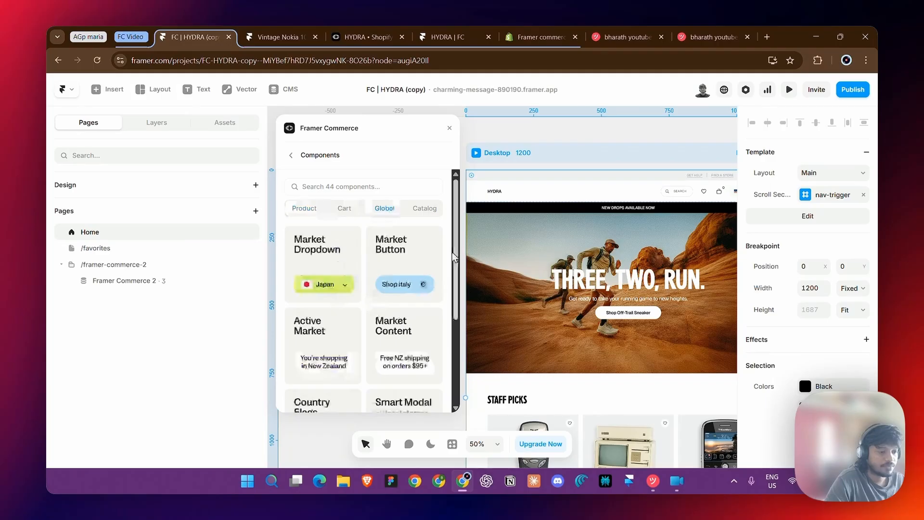
click(412, 256)
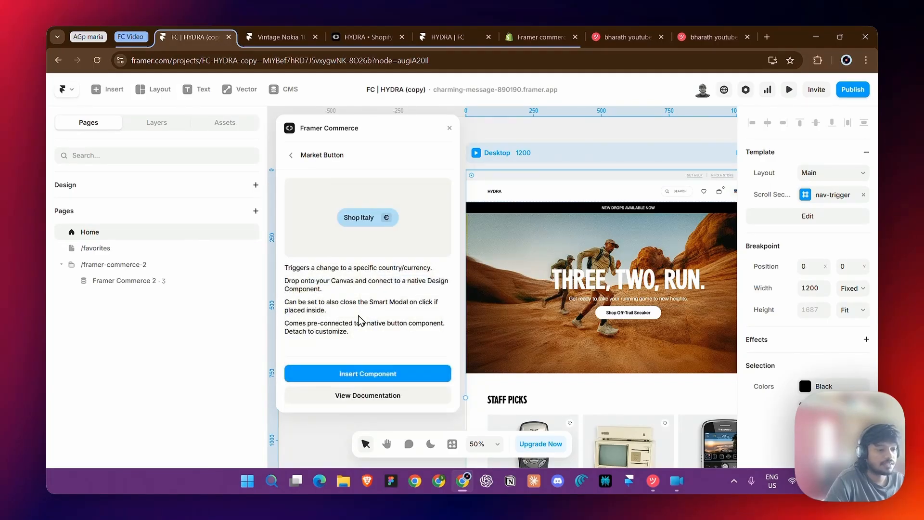
click(369, 373)
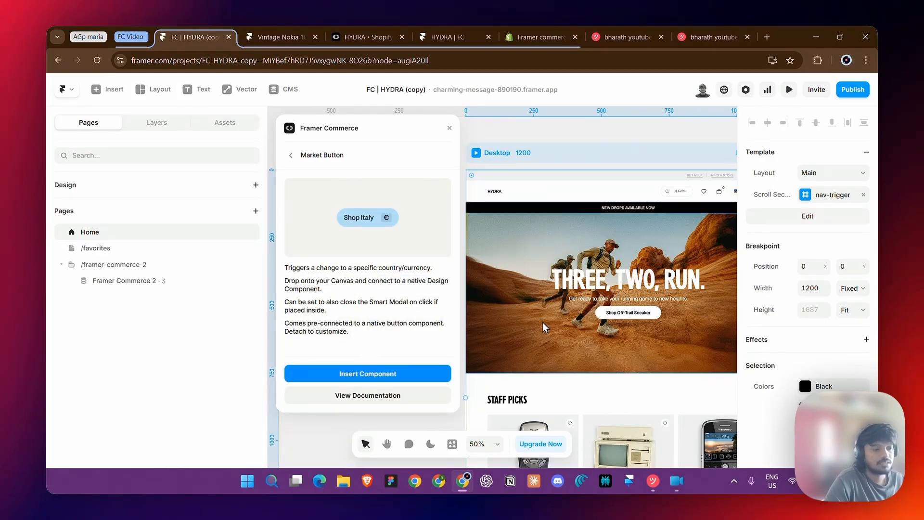
scroll(585, 203, up, 3)
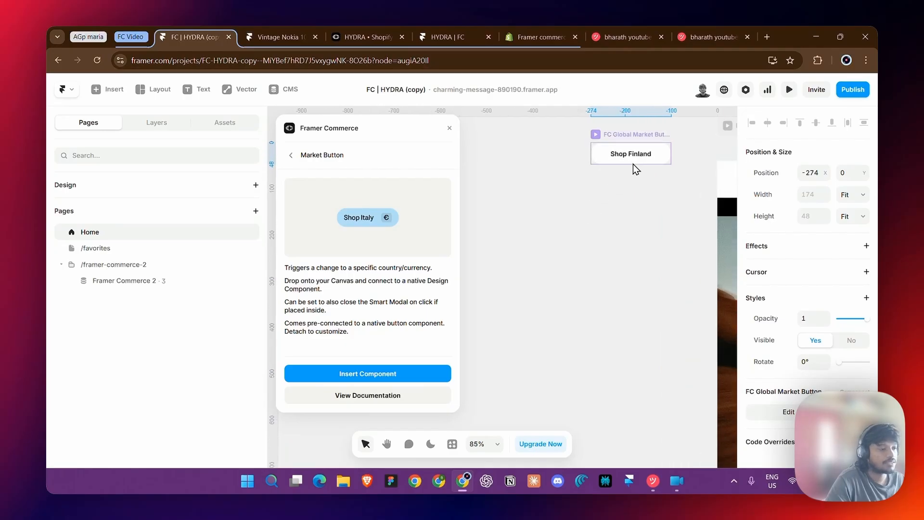
- Cut the inserted market button from the Home canvas and open the Nav Contents component through the Main template's Nav
drag(633, 160, 634, 203)
key(Delete)
scroll(558, 288, left, 3)
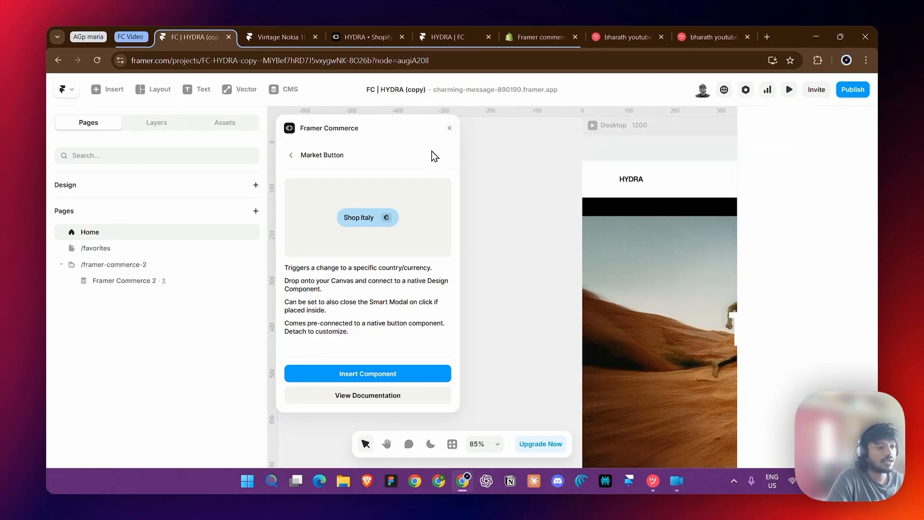
click(291, 155)
double_click(650, 182)
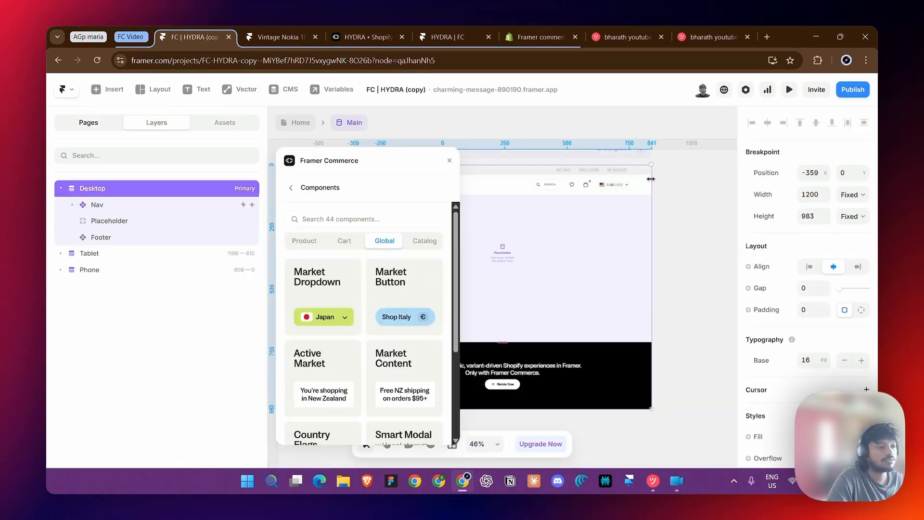
double_click(598, 171)
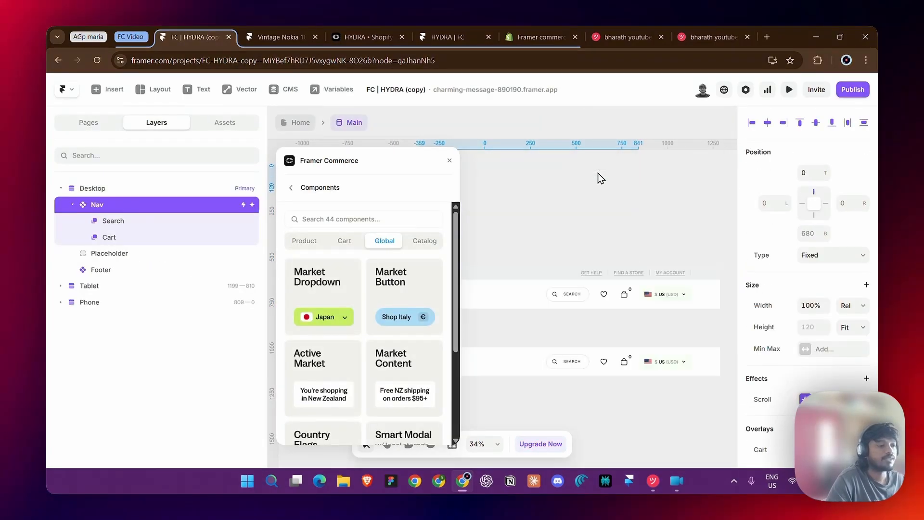
double_click(668, 295)
- Paste the market button into the desktop nav's cart stack, after the FC Market Dropdown
scroll(605, 233, up, 5)
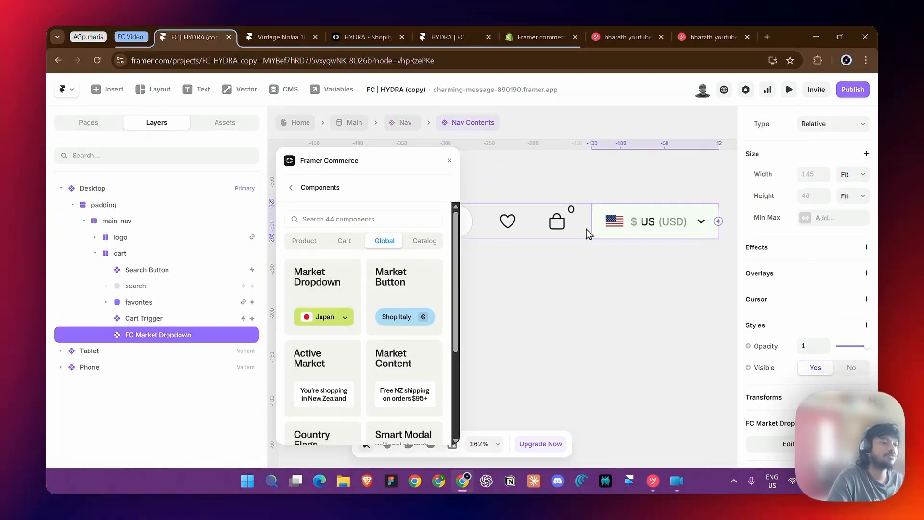
click(586, 229)
scroll(590, 227, down, 2)
click(620, 230)
click(582, 230)
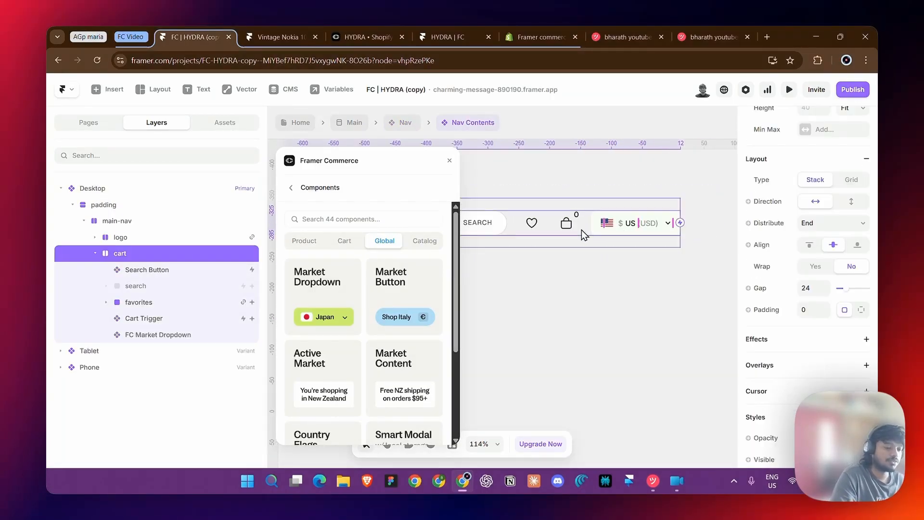
key(ctrl+v)
scroll(809, 289, down, 1)
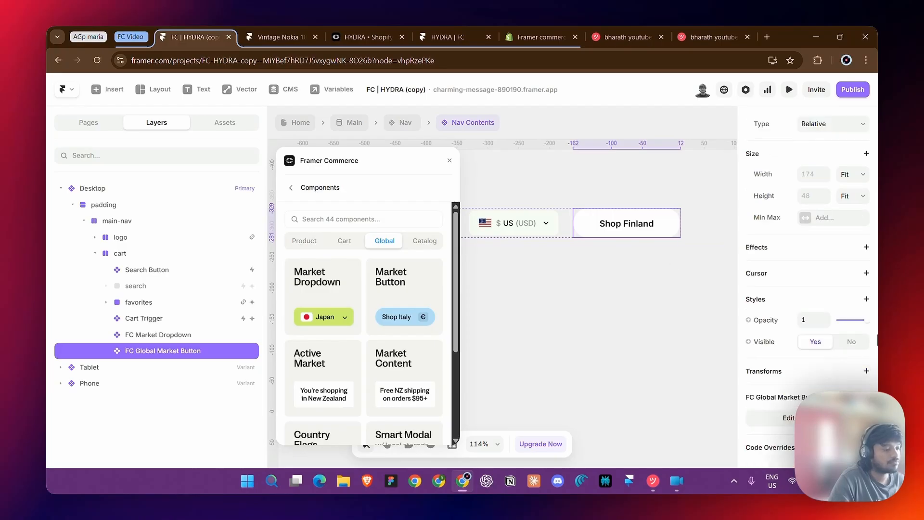
- Open the FC Global Market Button for editing with Unlink & Replace All, and select its FC_GlobalMarketButton layer
click(807, 418)
click(445, 306)
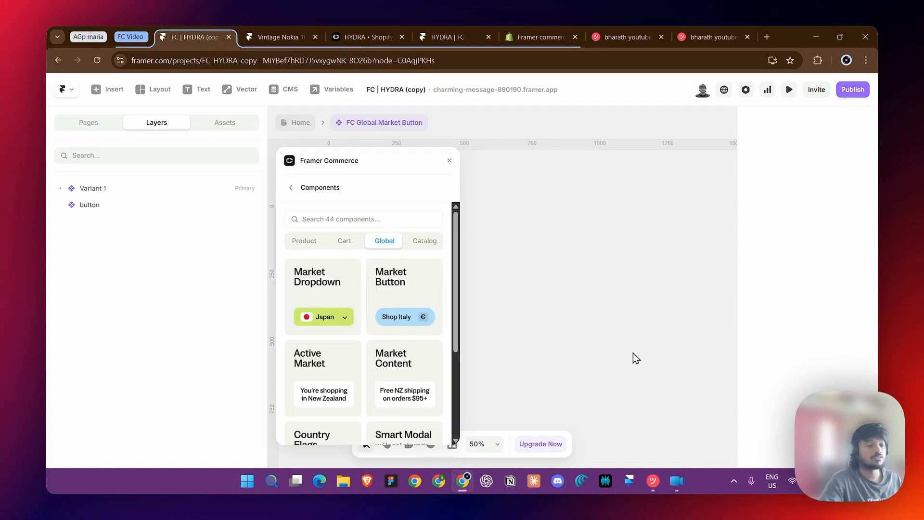
scroll(634, 353, left, 5)
scroll(634, 353, up, 2)
scroll(637, 283, up, 3)
click(638, 291)
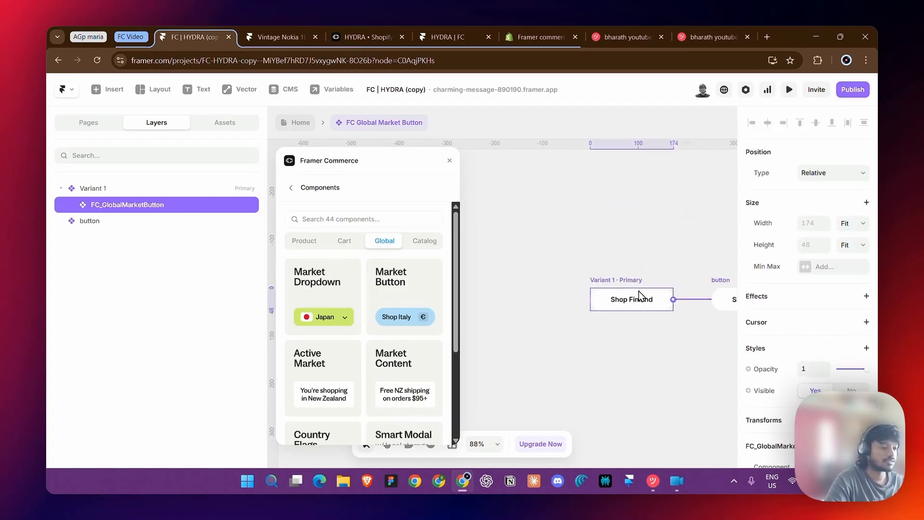
scroll(760, 351, down, 5)
scroll(601, 317, up, 3)
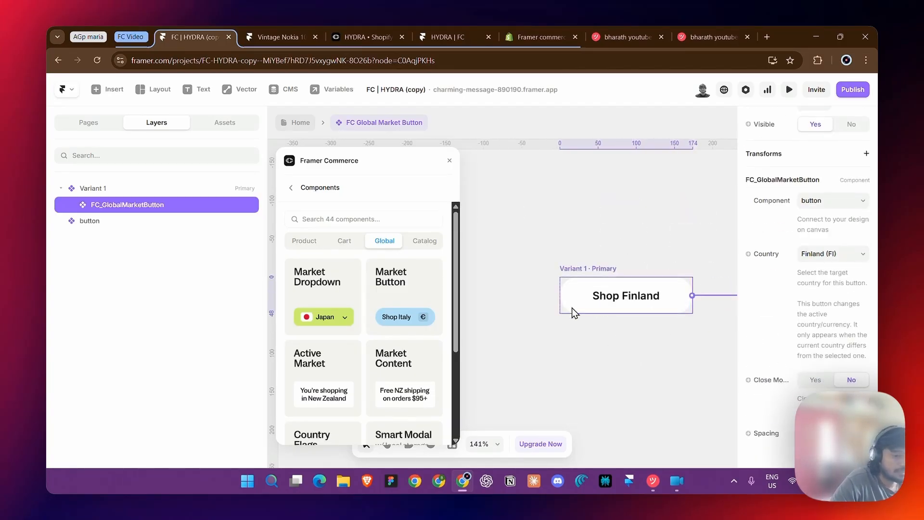
scroll(572, 307, up, 4)
- Move the connected button design closer to the primary variant, to X 232
click(674, 306)
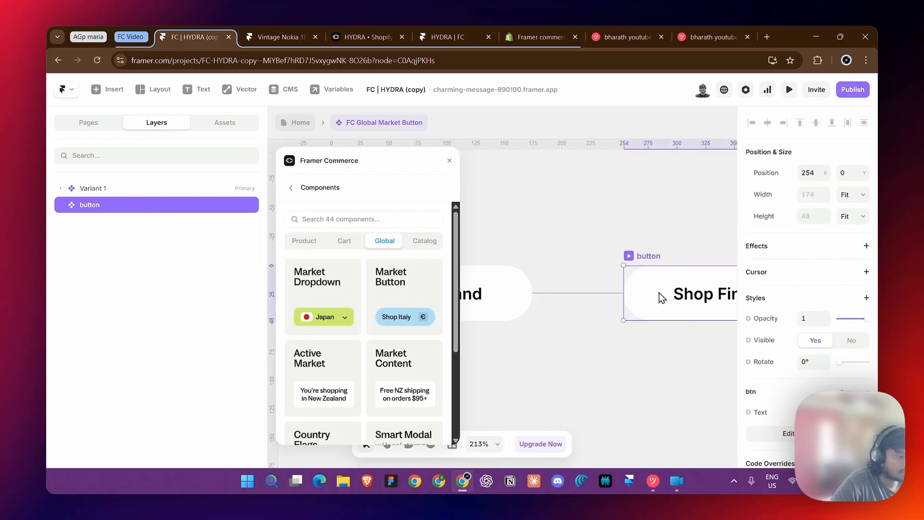
scroll(659, 294, down, 4)
scroll(645, 296, up, 3)
mouse_move(632, 297)
mouse_down()
mouse_move(619, 295)
mouse_move(635, 302)
mouse_move(628, 293)
mouse_up()
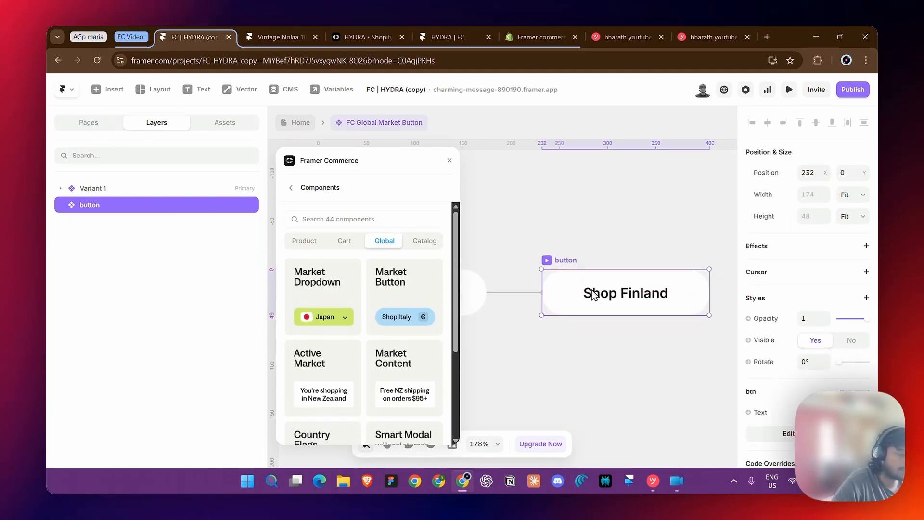
scroll(591, 294, left, 1)
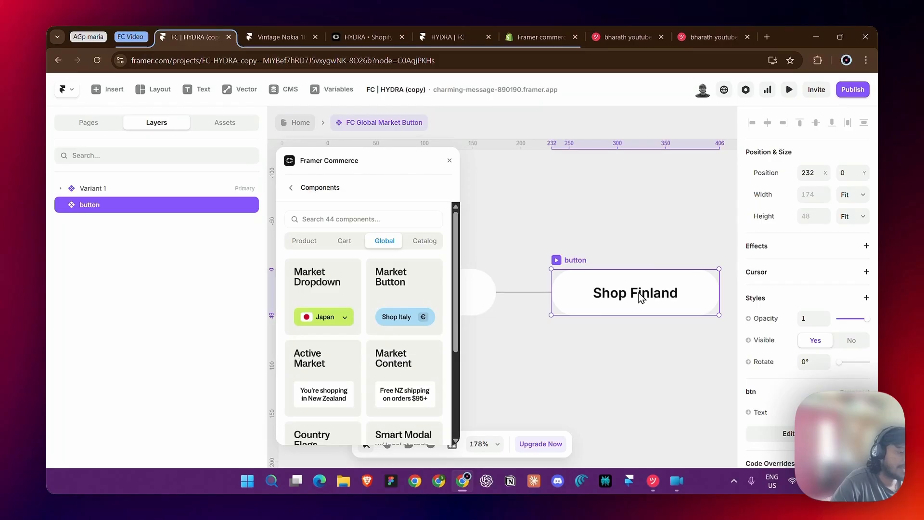
- Try to open the connected button design for editing, and shift it to X 226, Y -3
double_click(639, 292)
click(499, 311)
scroll(661, 306, left, 2)
scroll(640, 301, right, 1)
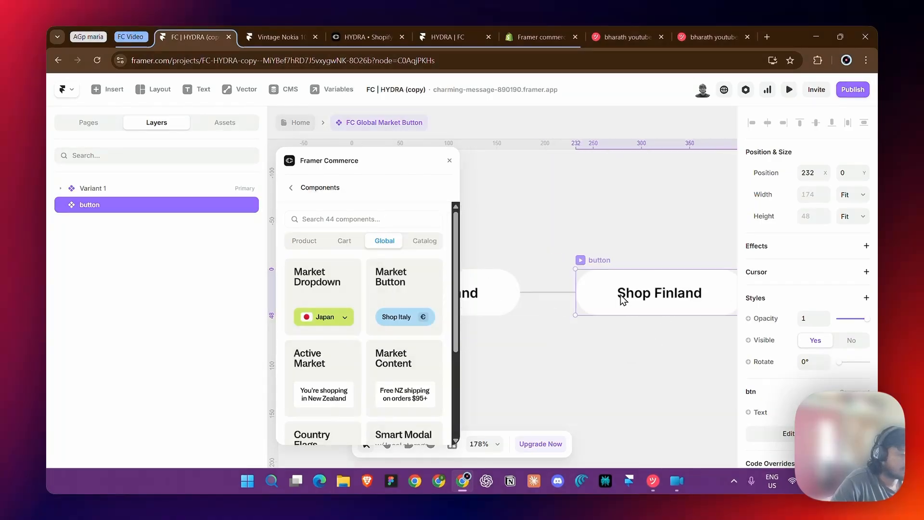
drag(623, 300, 617, 297)
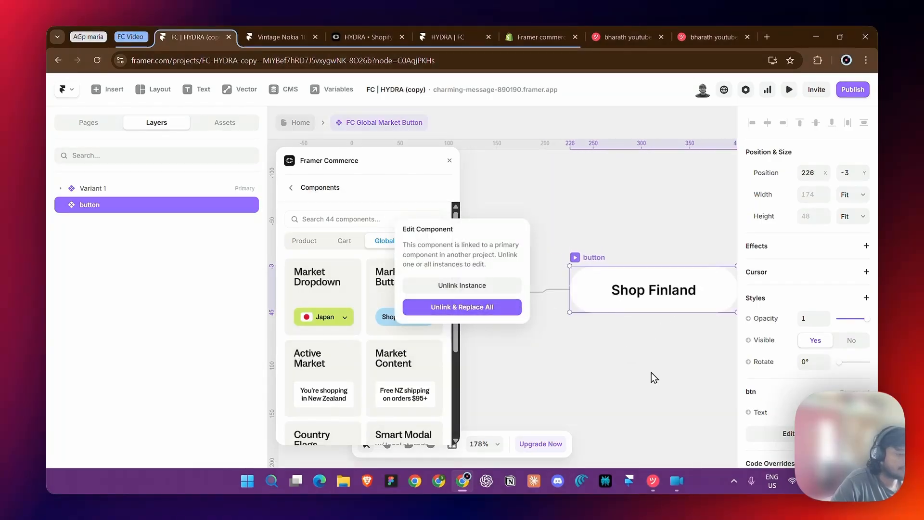
scroll(640, 361, left, 4)
- Close the Framer Commerce plugin and check the Component options of the FC_GlobalMarketButton layer
click(610, 308)
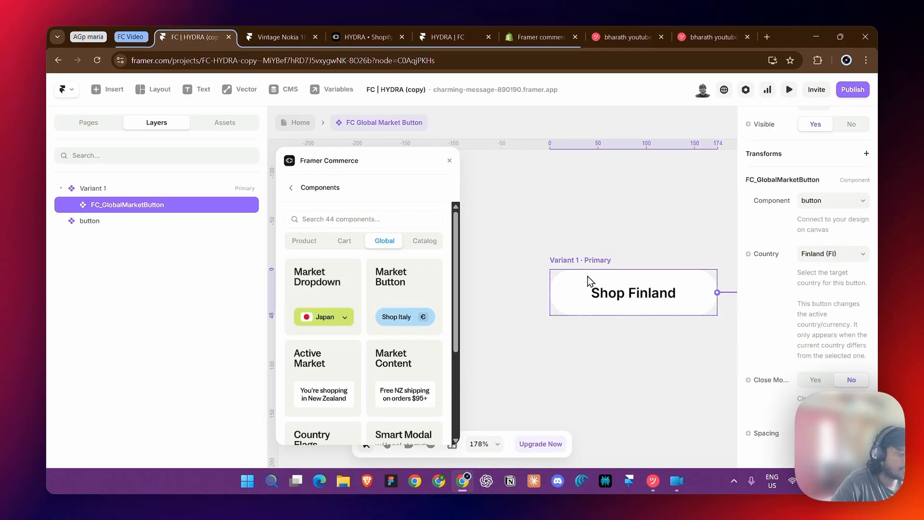
scroll(588, 277, right, 2)
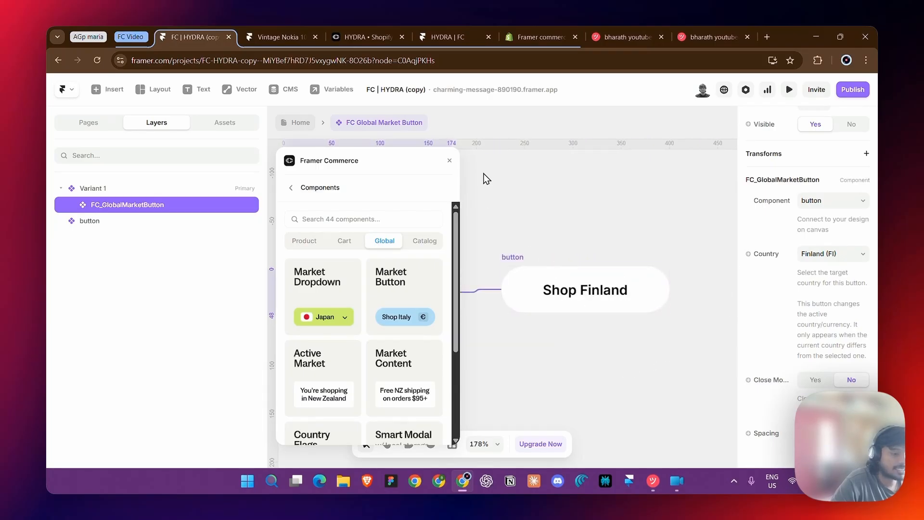
click(450, 160)
scroll(361, 297, left, 2)
scroll(585, 298, up, 3)
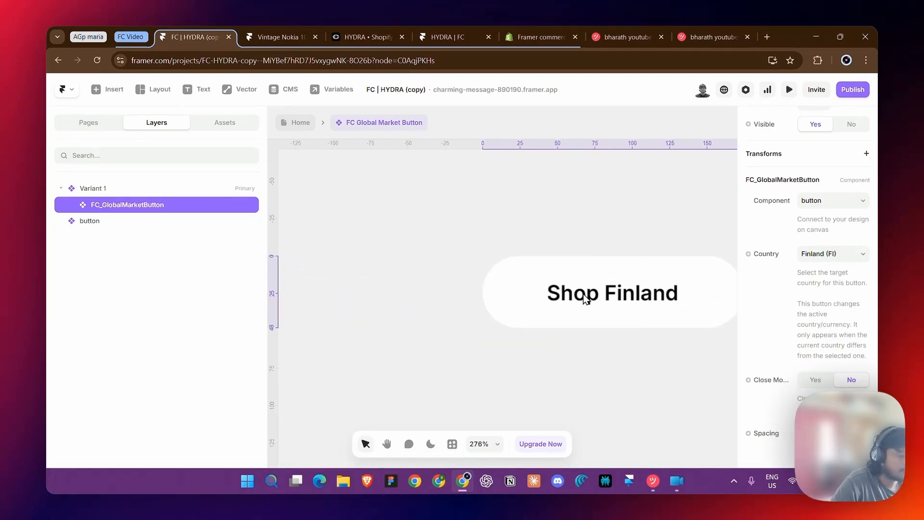
scroll(577, 294, right, 3)
click(831, 200)
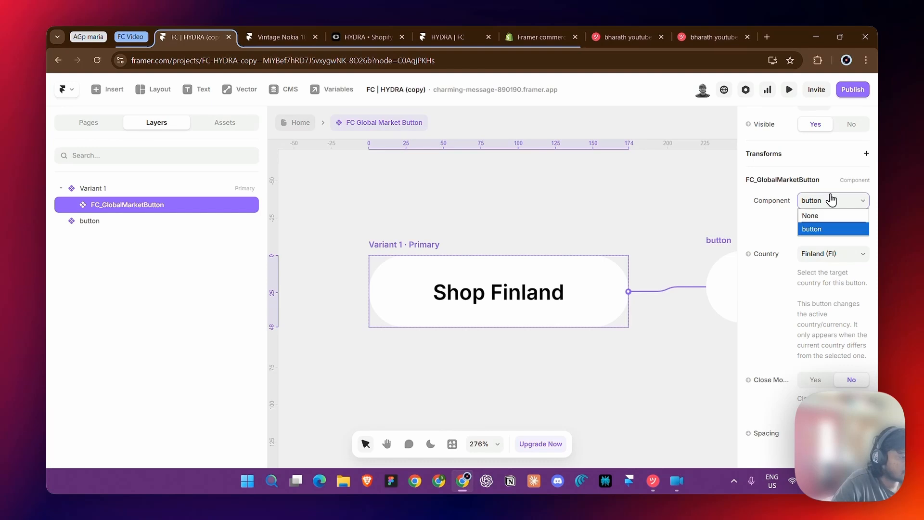
click(831, 200)
click(832, 202)
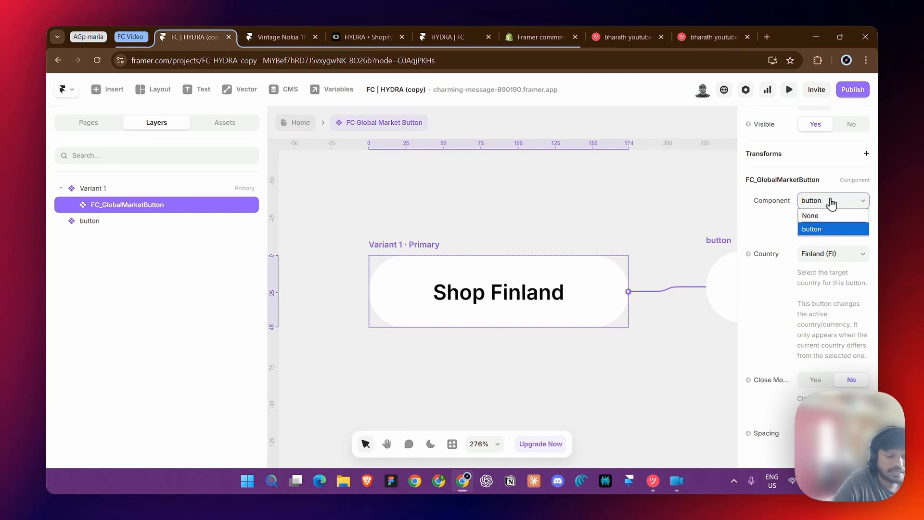
click(831, 202)
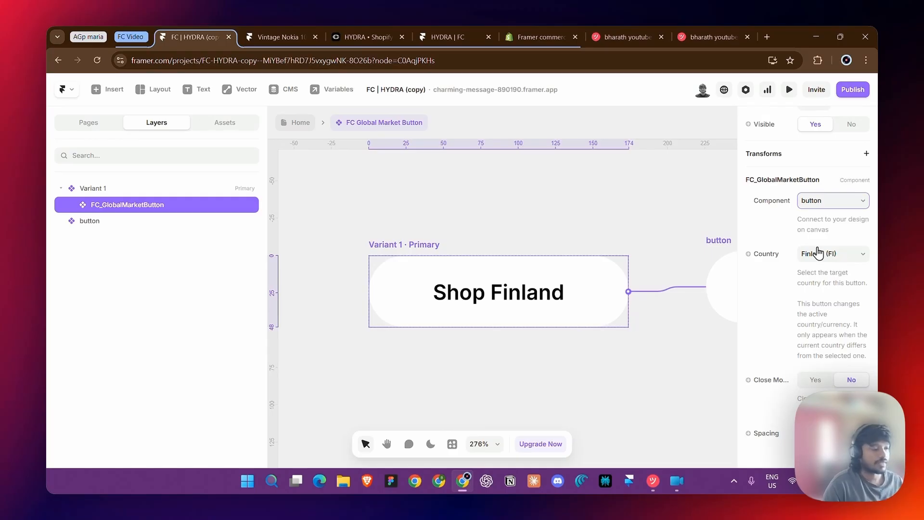
- Set the market button's target country to Australia (AU)
click(832, 255)
scroll(834, 224, down, 1)
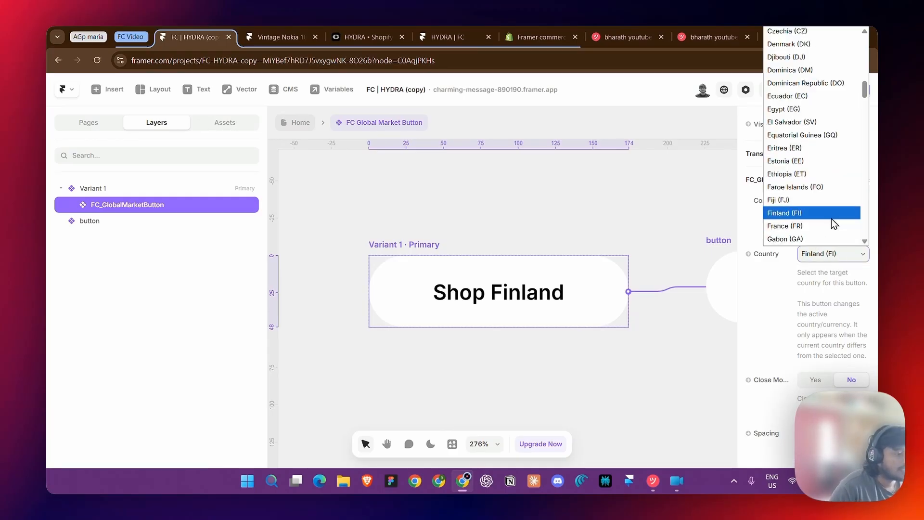
key(a)
key(u)
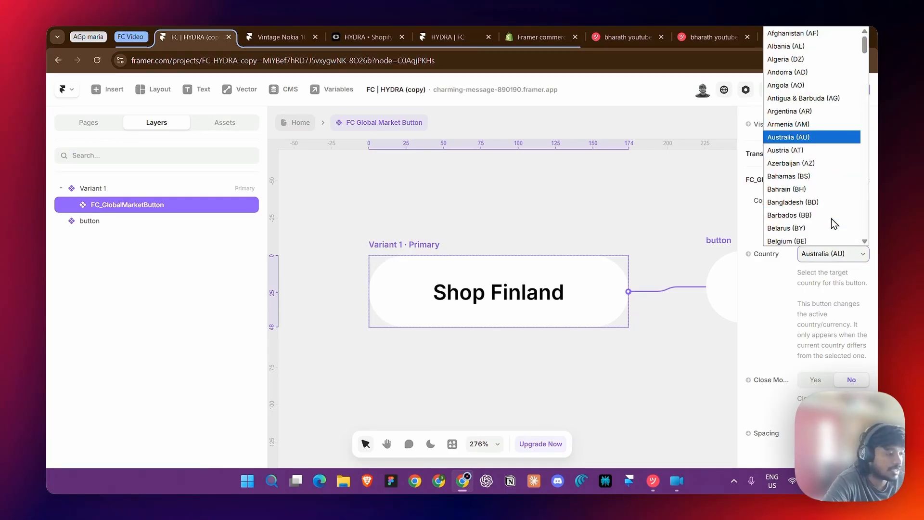
click(814, 137)
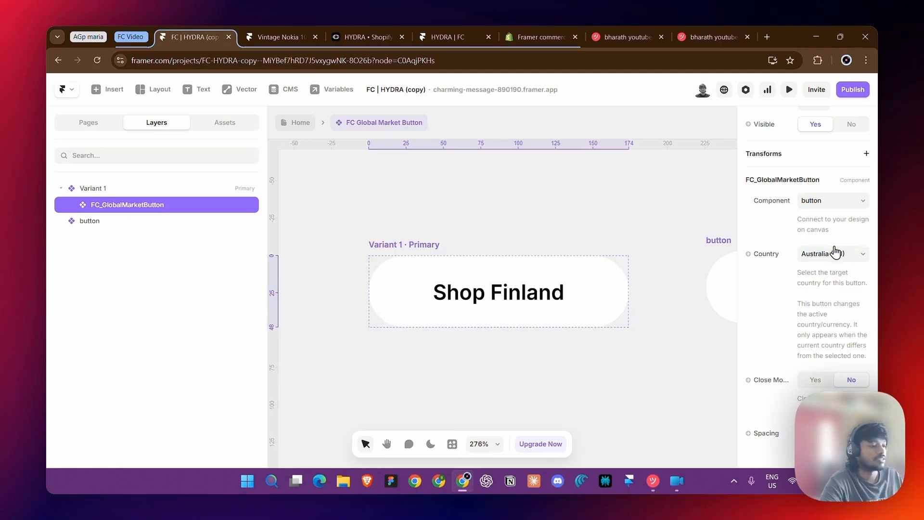
- Set the market button's target country to Germany (DE)
click(837, 255)
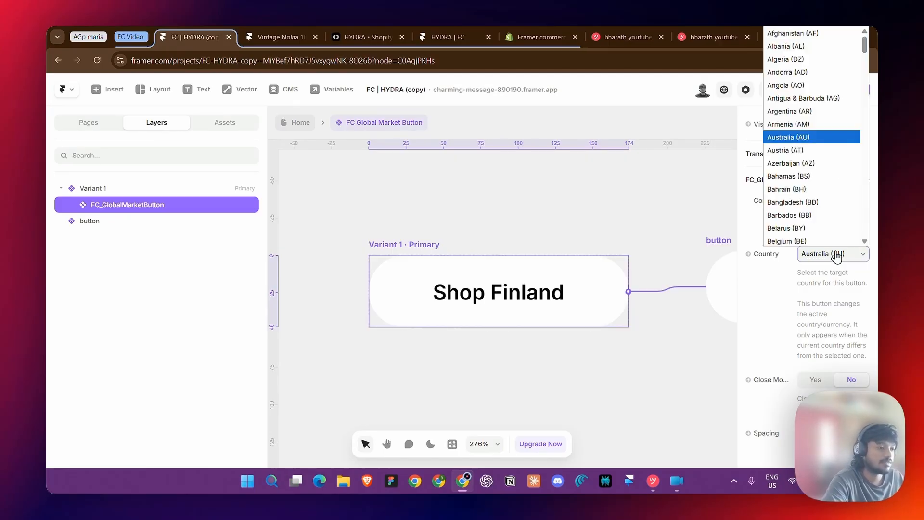
key(g)
key(e)
key(r)
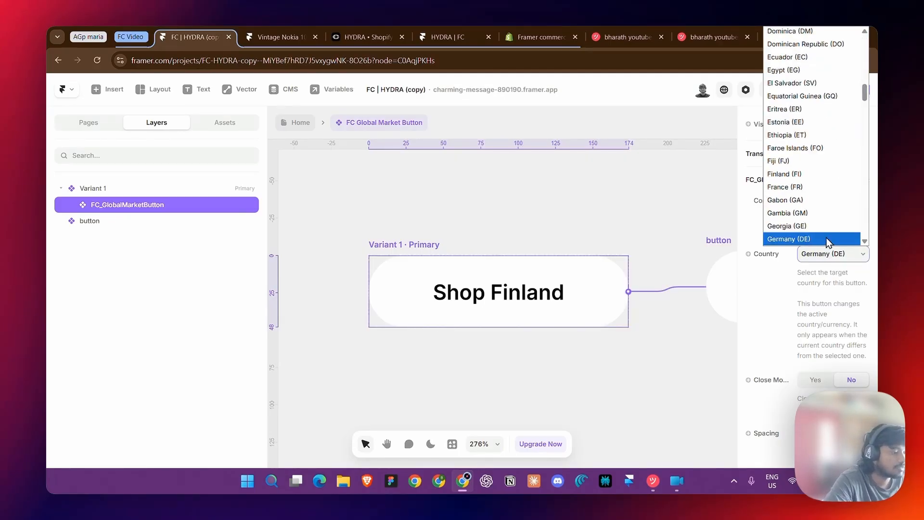
key(Return)
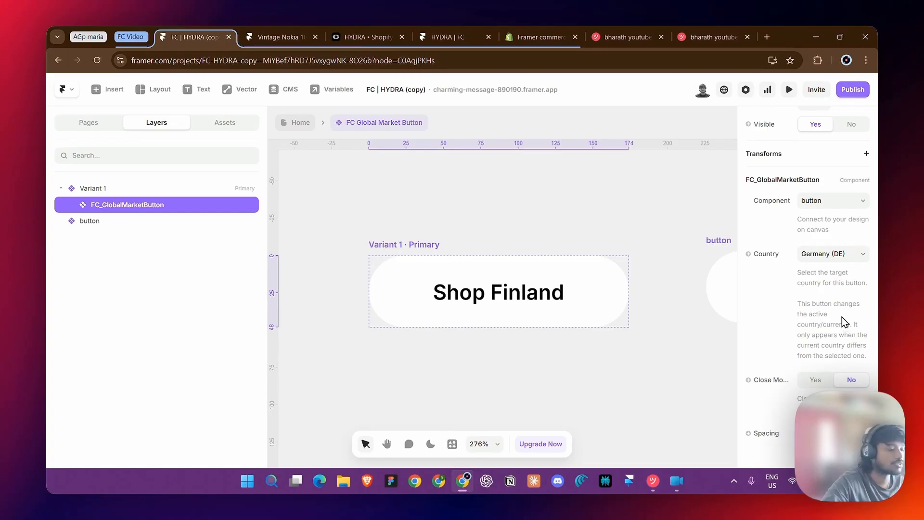
- Widen the properties area and review the market button's Close Modal, Spacing, BG Blur and Radius settings
scroll(845, 322, down, 2)
drag(738, 321, 703, 321)
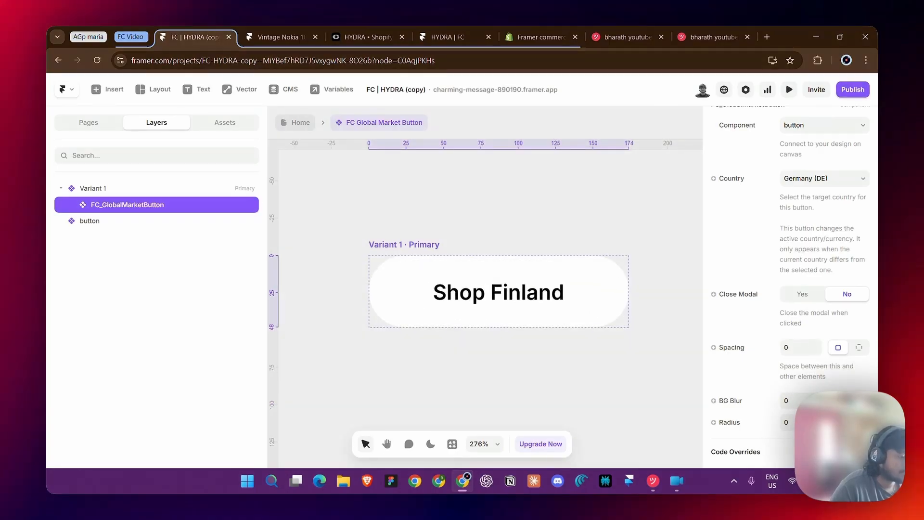
text(89)
key(Return)
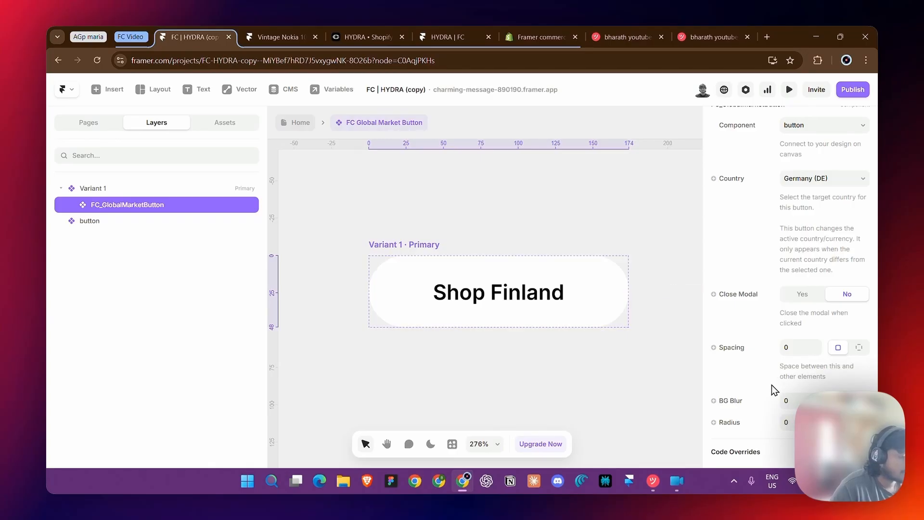
- Inspect the connected button design's properties, and reselect the FC_GlobalMarketButton layer to check its Component setting
scroll(509, 313, right, 8)
click(405, 279)
scroll(410, 285, left, 6)
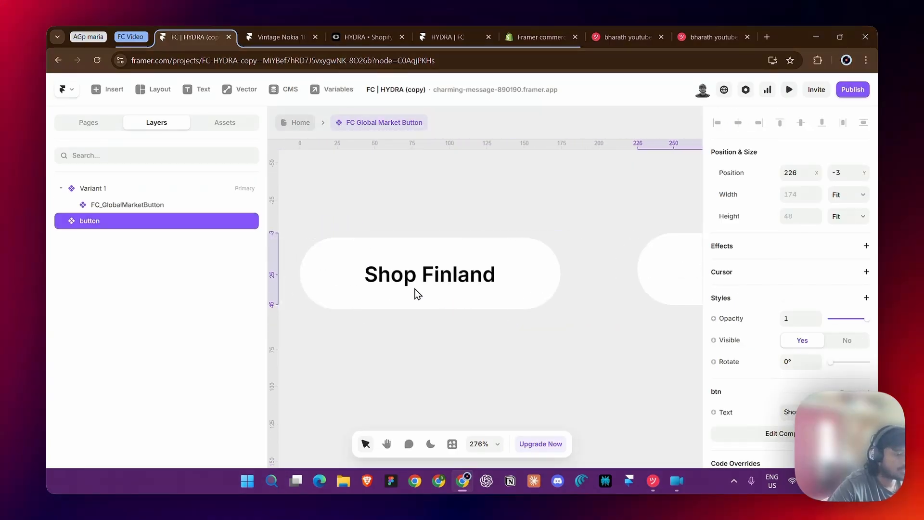
click(417, 294)
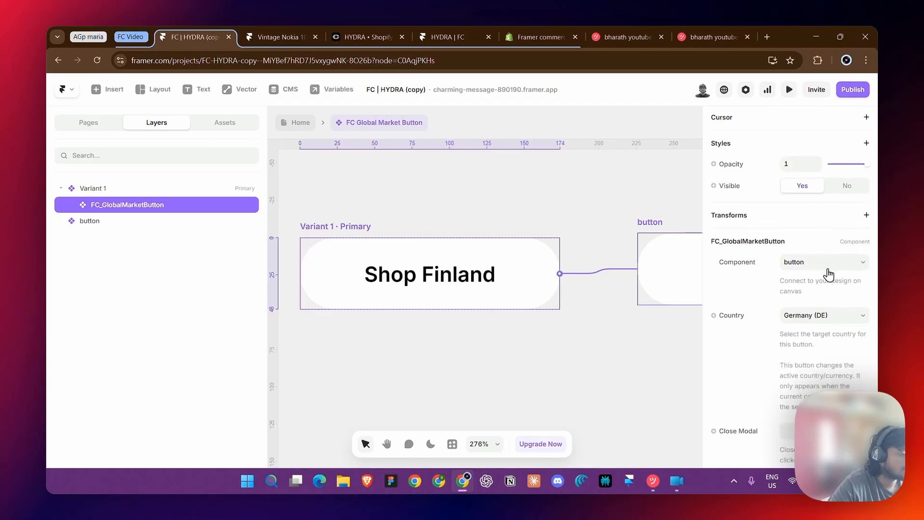
- Unlink the connected button design from its primary component and replace all instances, and check the primary variant's text properties
scroll(828, 275, down, 3)
scroll(481, 308, right, 6)
double_click(532, 303)
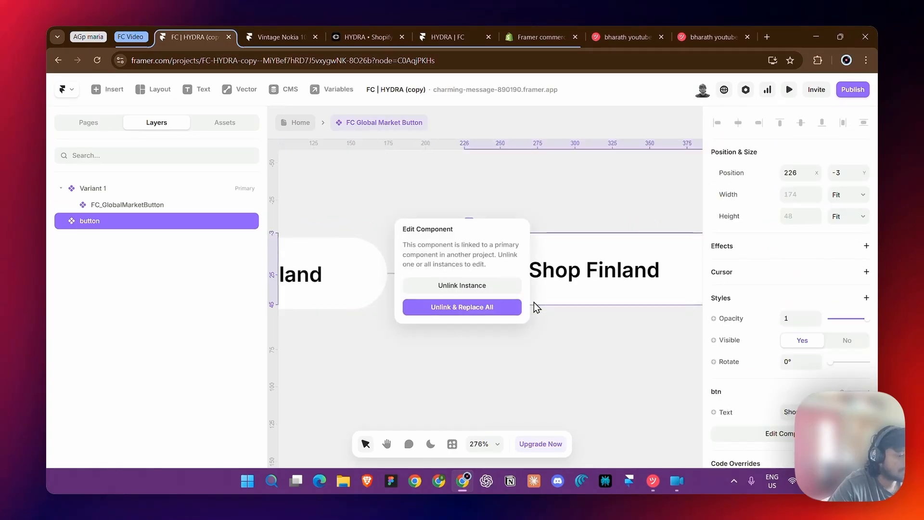
click(465, 314)
double_click(572, 280)
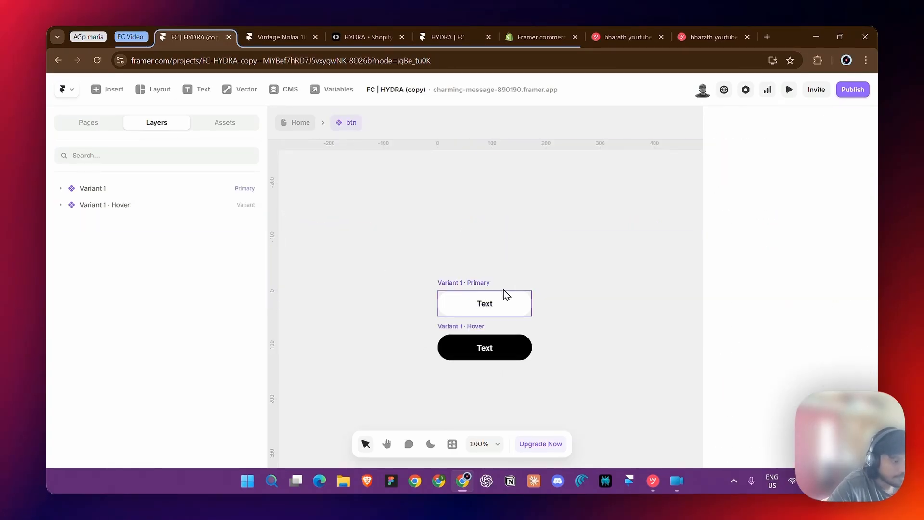
click(485, 307)
scroll(836, 337, down, 5)
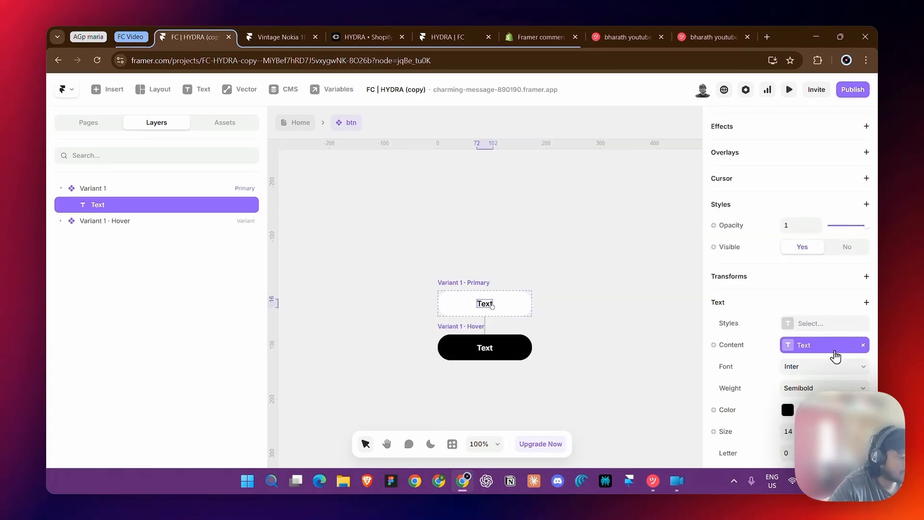
- Reach the btn component through the nav's market button and add a solid 222222 border of width 1 to its primary variant
click(291, 129)
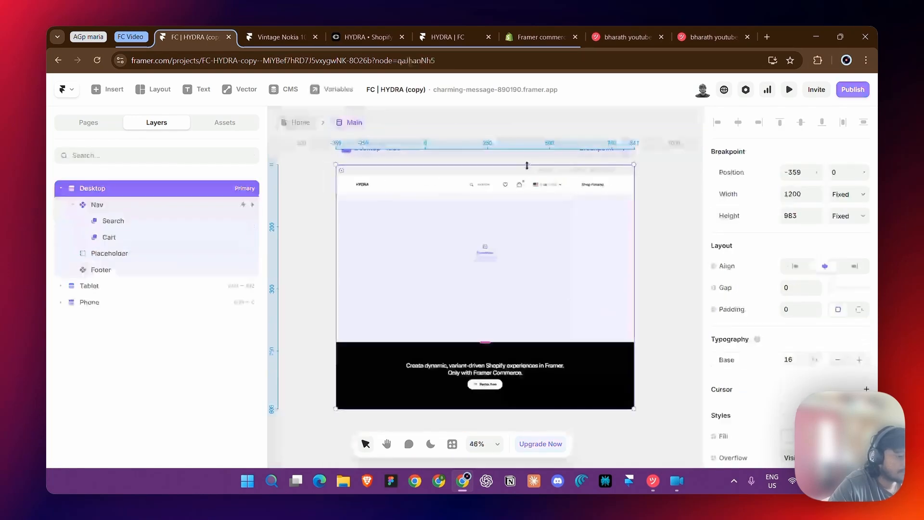
double_click(533, 192)
double_click(603, 295)
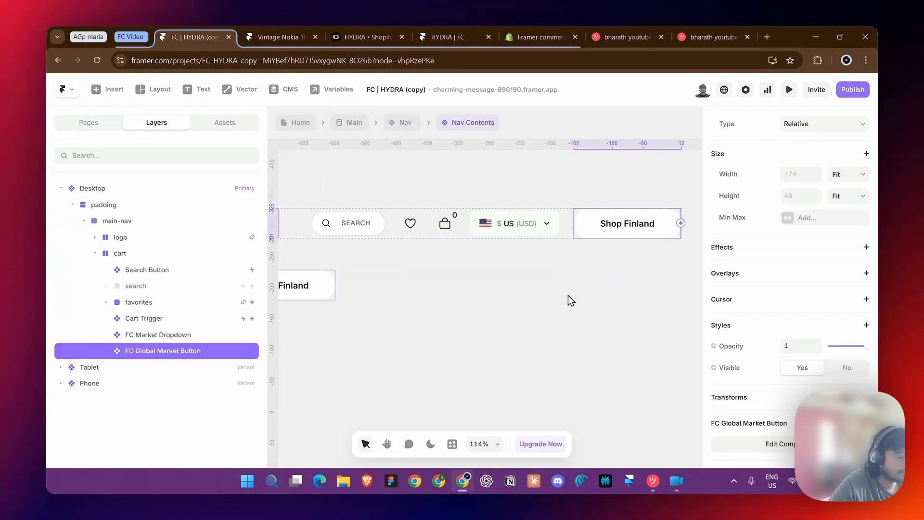
double_click(637, 237)
click(595, 291)
double_click(594, 291)
scroll(802, 388, down, 5)
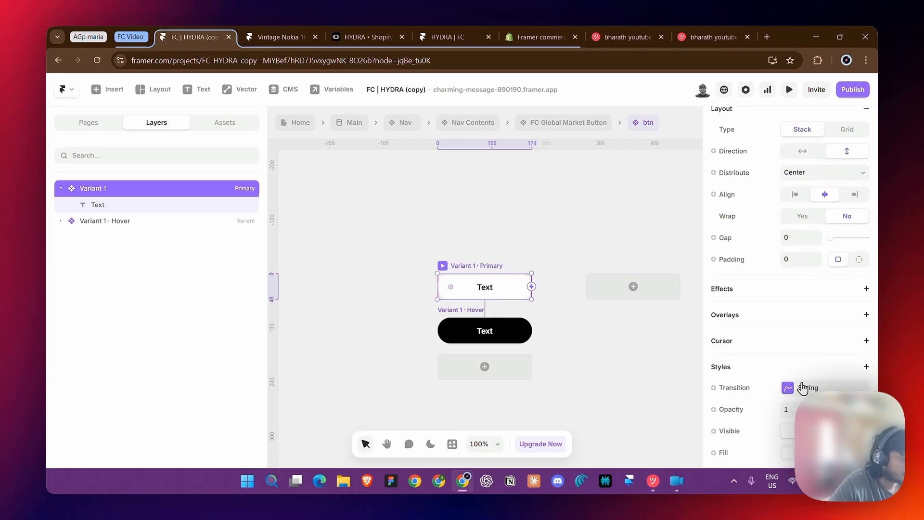
scroll(803, 388, down, 3)
click(804, 389)
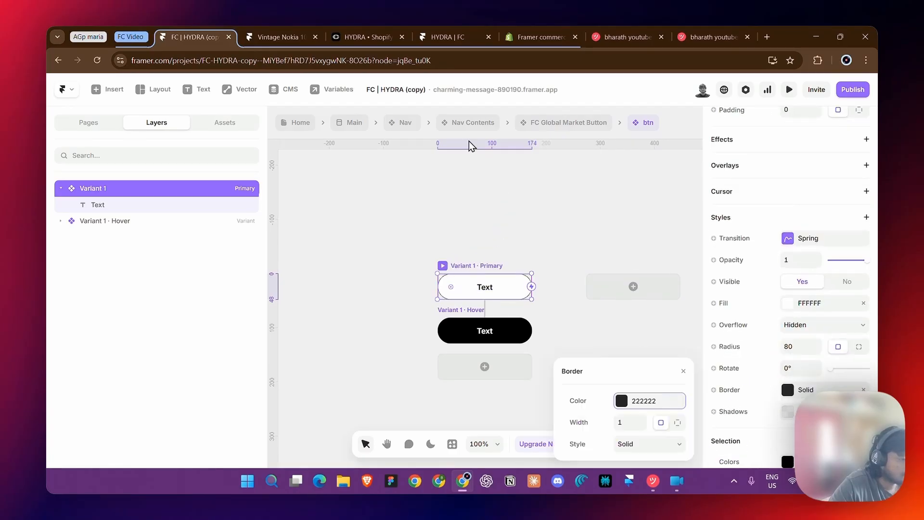
- Set the connected button design's text to "Shop AUS" in the FC Global Market Button component
click(566, 123)
scroll(755, 350, down, 2)
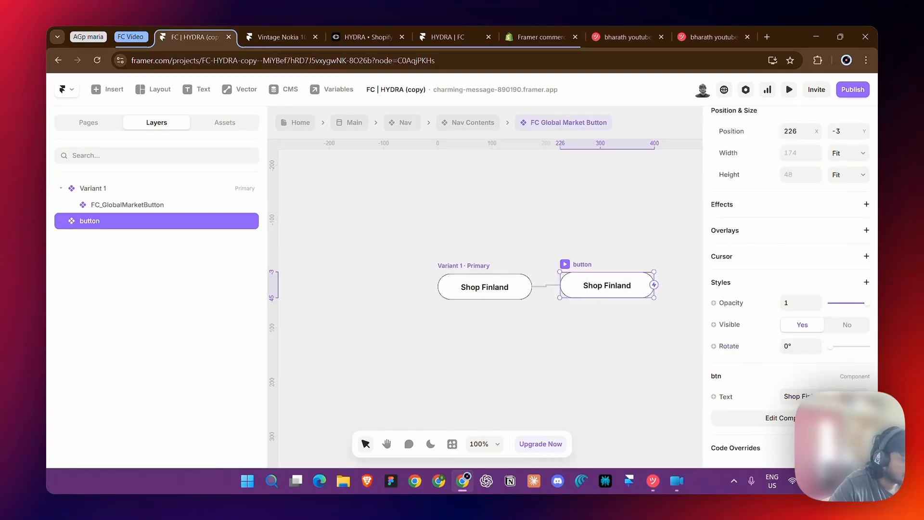
double_click(822, 395)
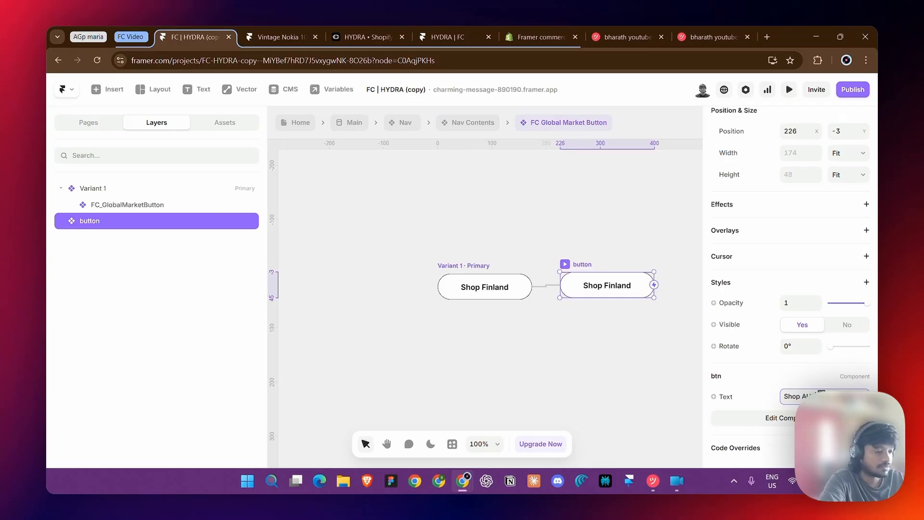
click(634, 395)
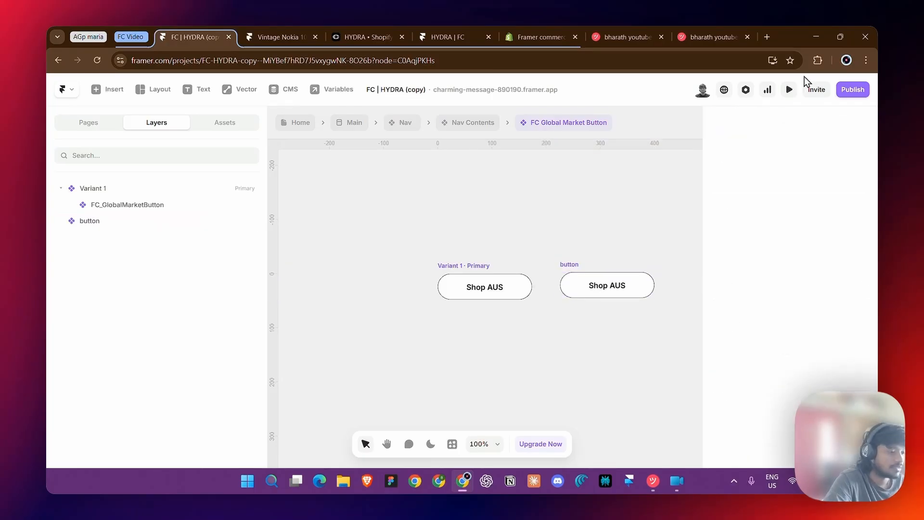
- Publish the site update and reload the live Vintage Nokia 1011 product page
click(853, 90)
click(786, 200)
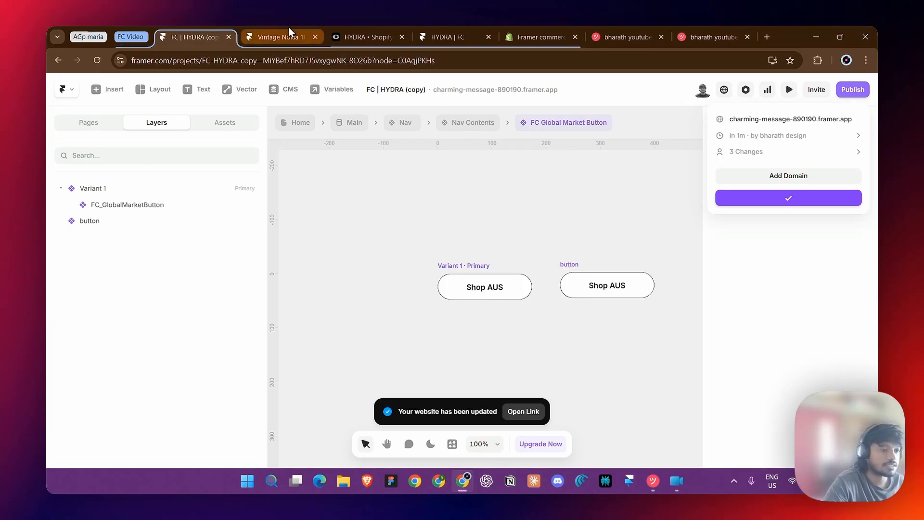
click(303, 36)
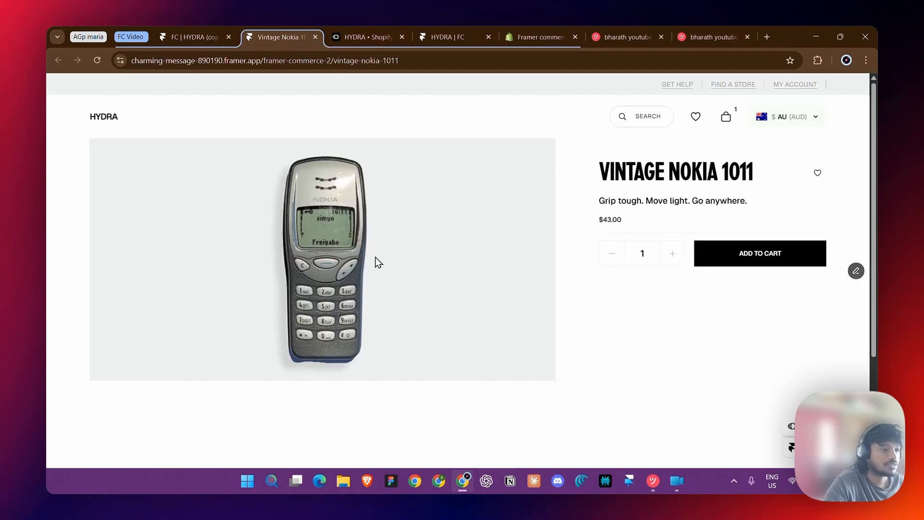
click(97, 62)
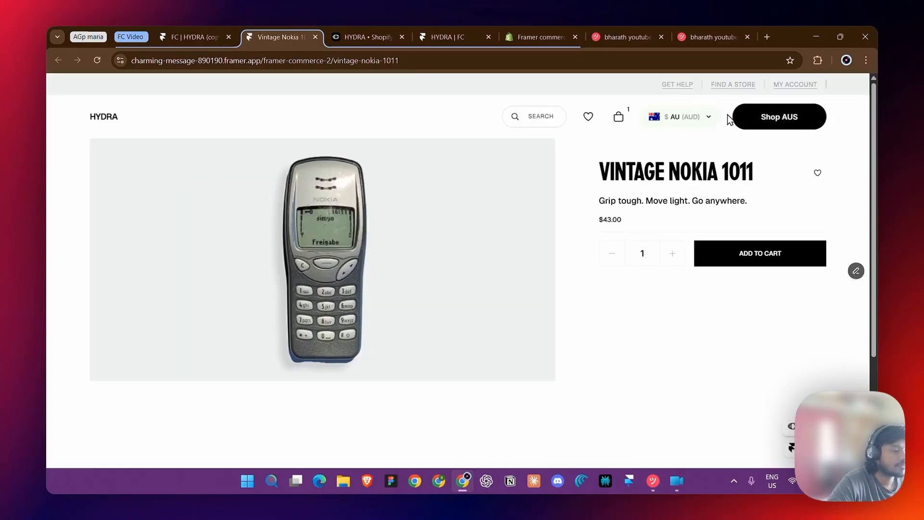
- Switch the live store's market to United Arab Emirates (AED) and check the product's price
click(677, 119)
click(682, 135)
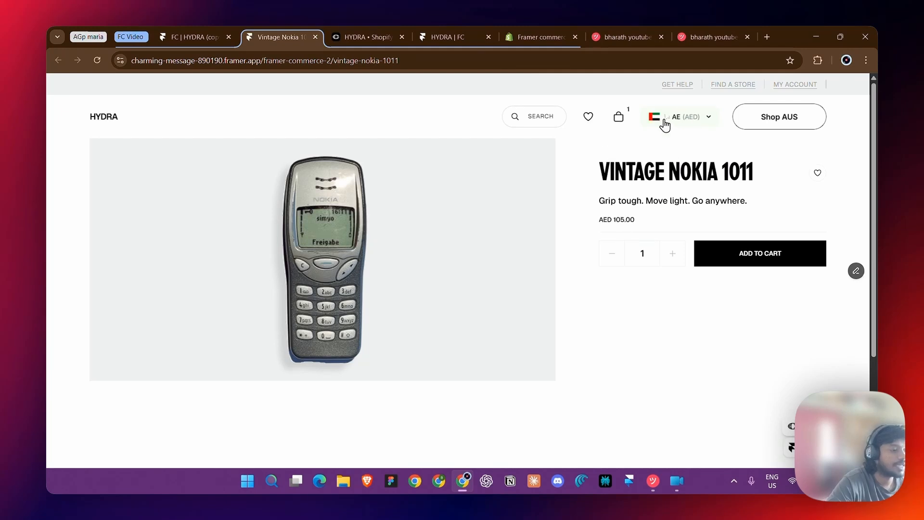
click(664, 123)
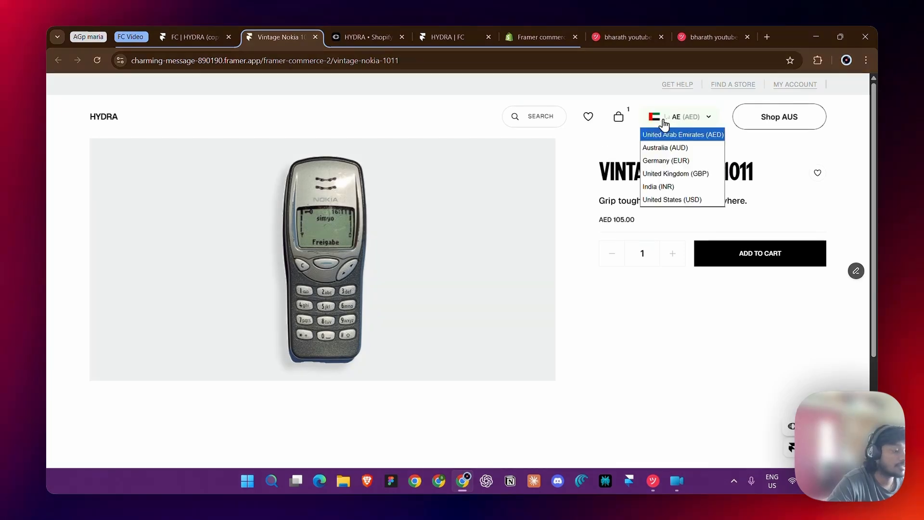
click(754, 145)
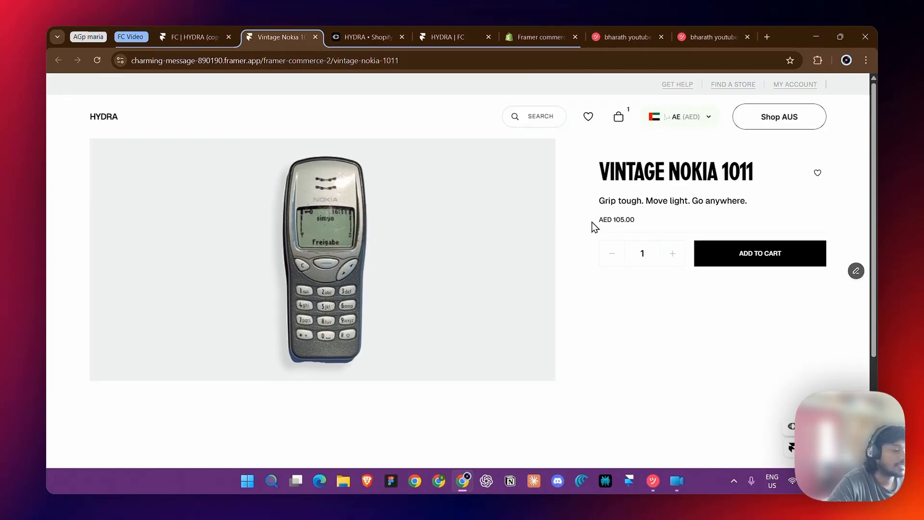
drag(596, 227, 662, 227)
click(672, 226)
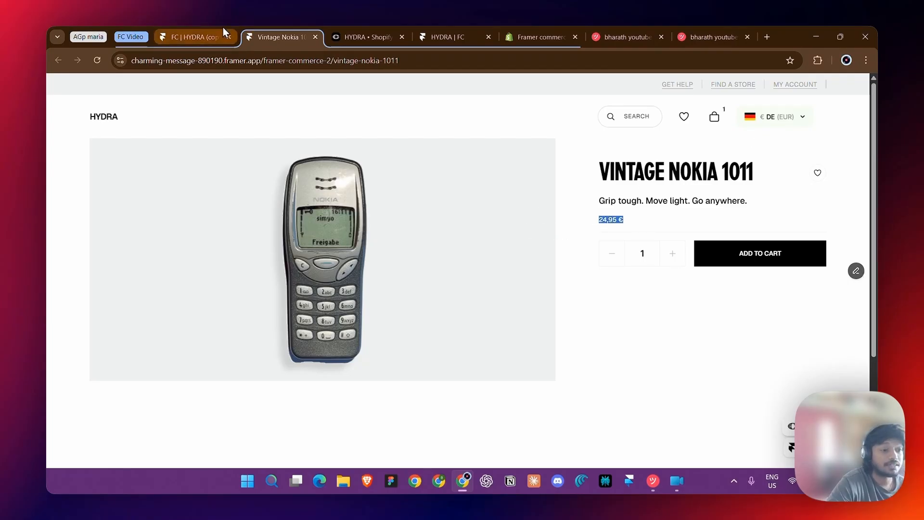
- Set the connected button design's text to "Shop GER" in the Framer project and check the FC_GlobalMarketButton layer's Country setting
click(193, 37)
click(608, 288)
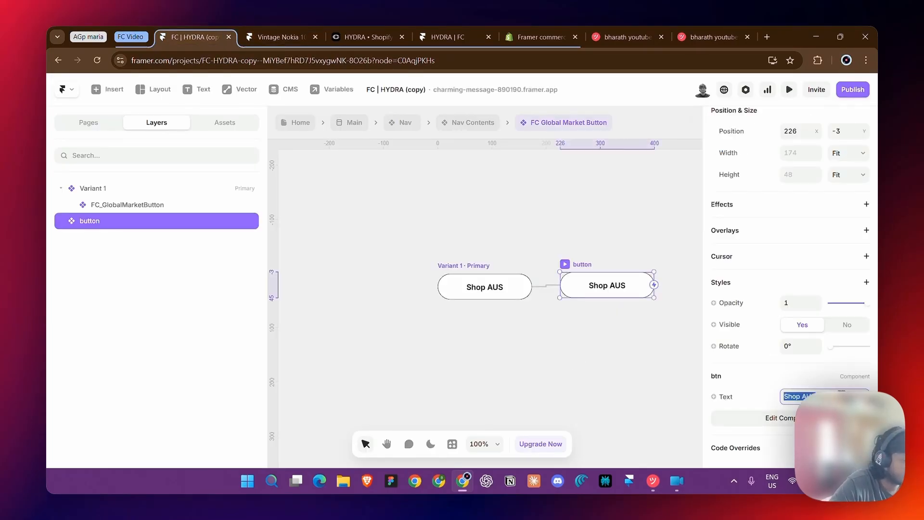
text(GE)
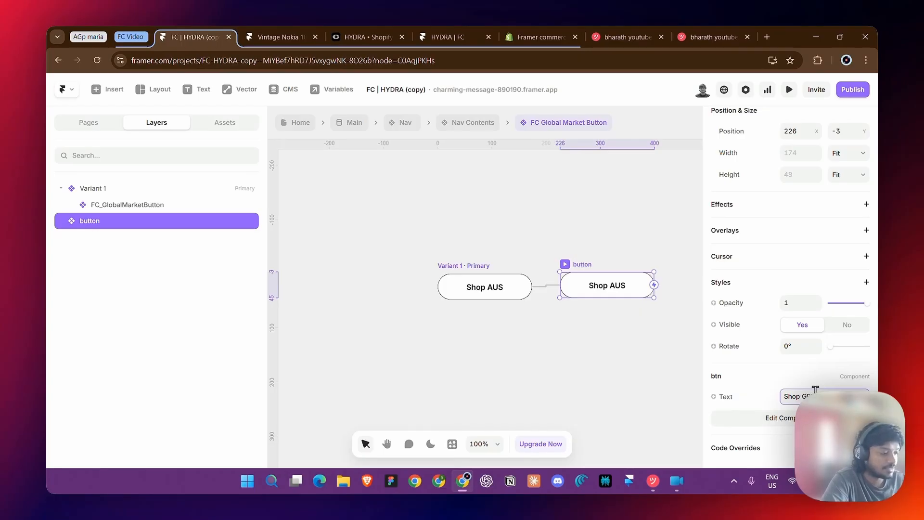
click(403, 373)
click(520, 285)
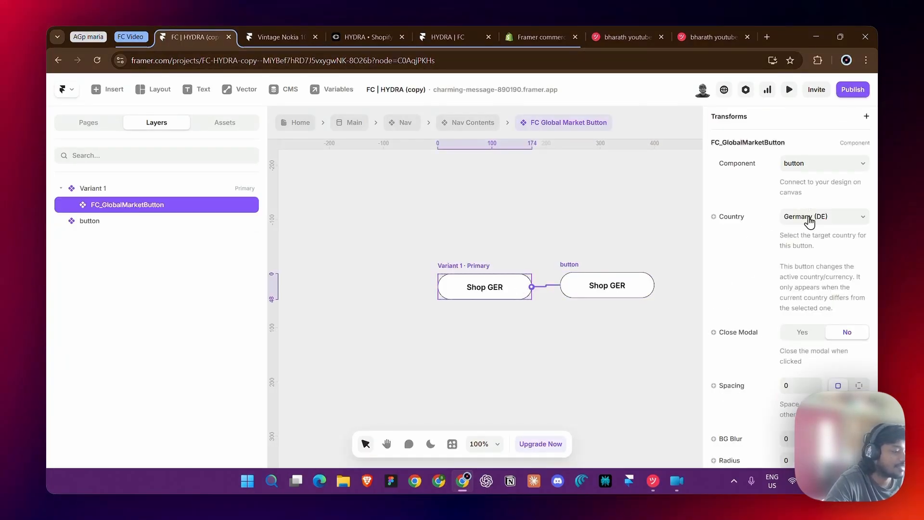
- Publish the site update with the relabelled market button
click(853, 90)
click(814, 197)
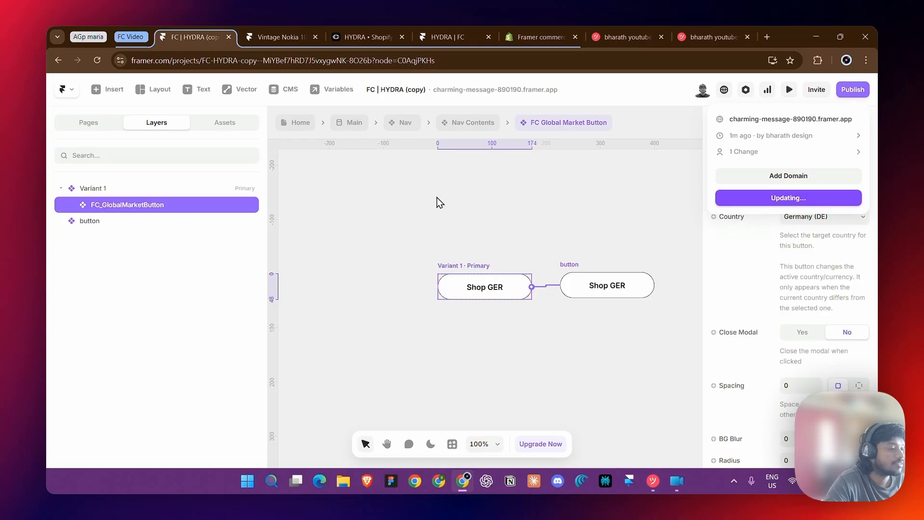
click(328, 211)
- Return to the live Vintage Nokia 1011 page and switch its market to Australia (AUD)
click(281, 37)
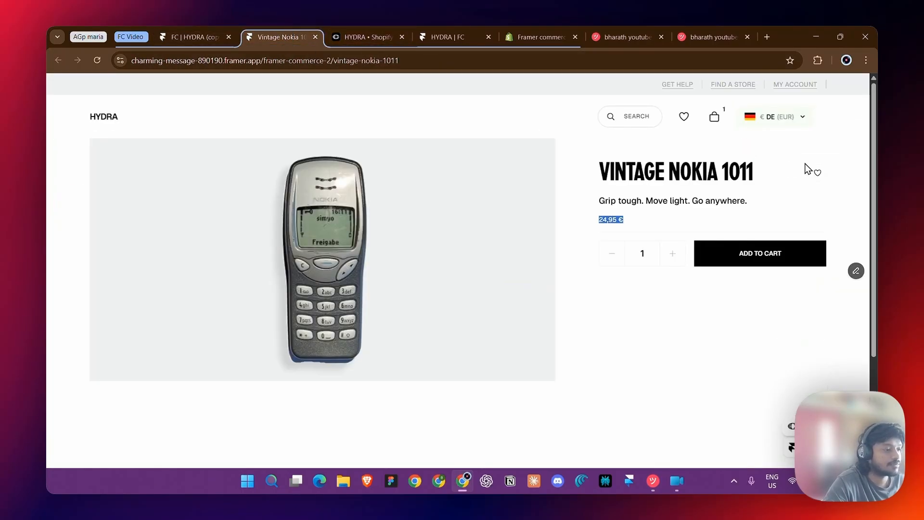
triple_click(728, 202)
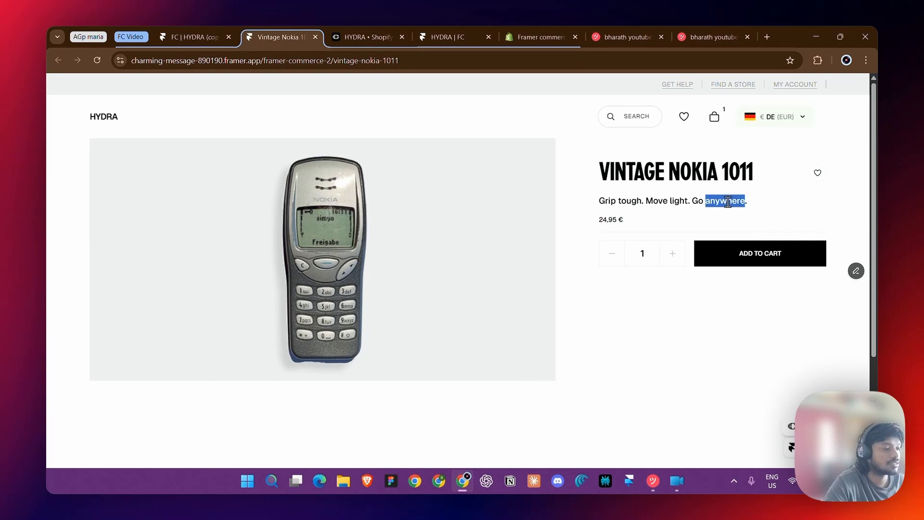
click(672, 201)
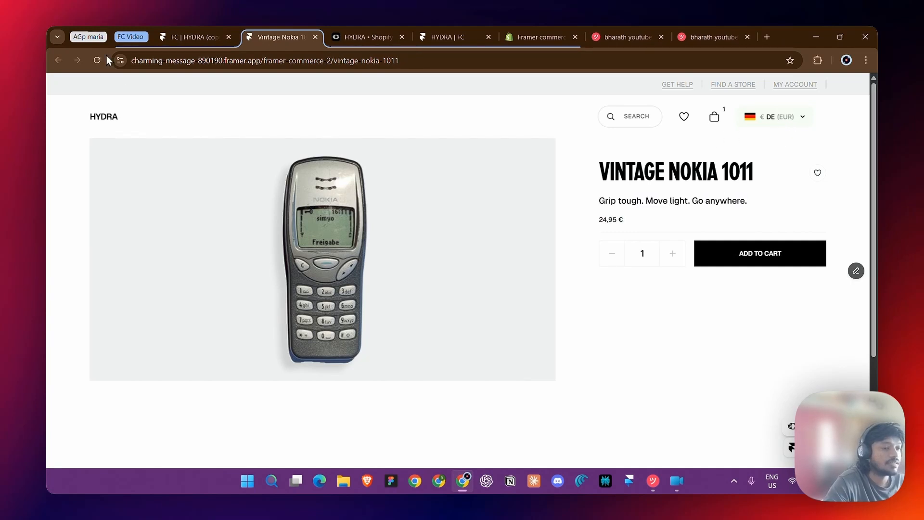
click(765, 121)
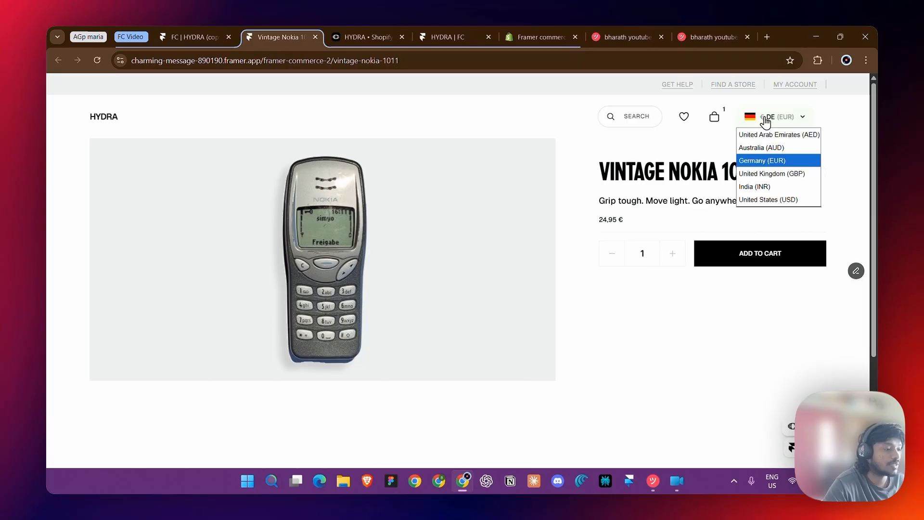
click(774, 154)
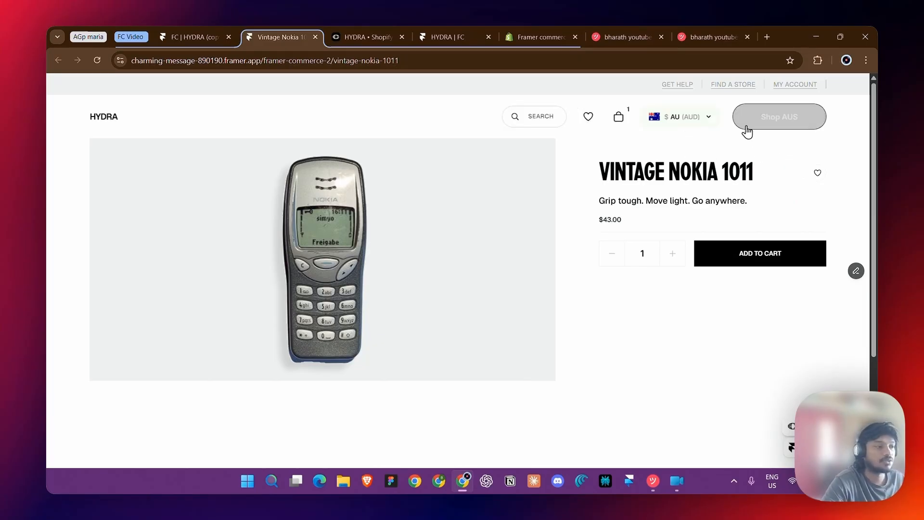
- Examine the market dropdown's country list and test how the market button beside it behaves on the live product page
click(693, 128)
click(735, 160)
click(708, 125)
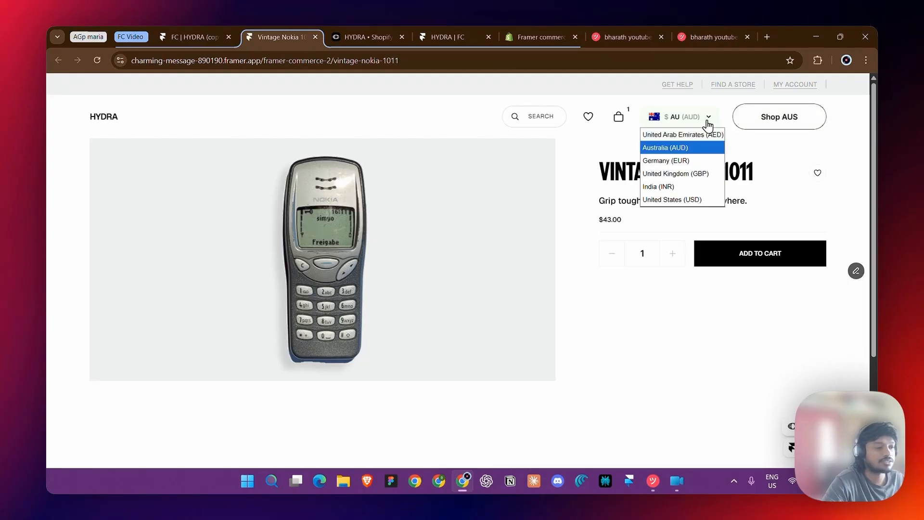
click(737, 147)
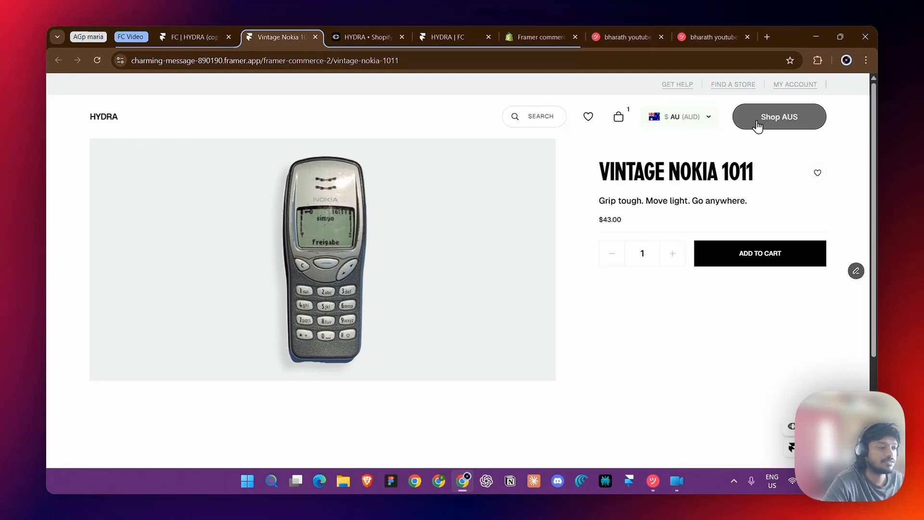
click(670, 119)
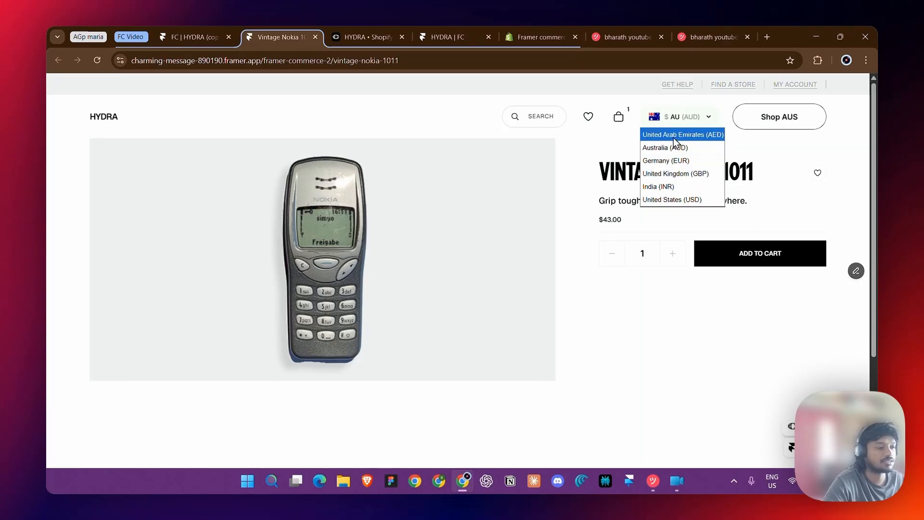
click(758, 154)
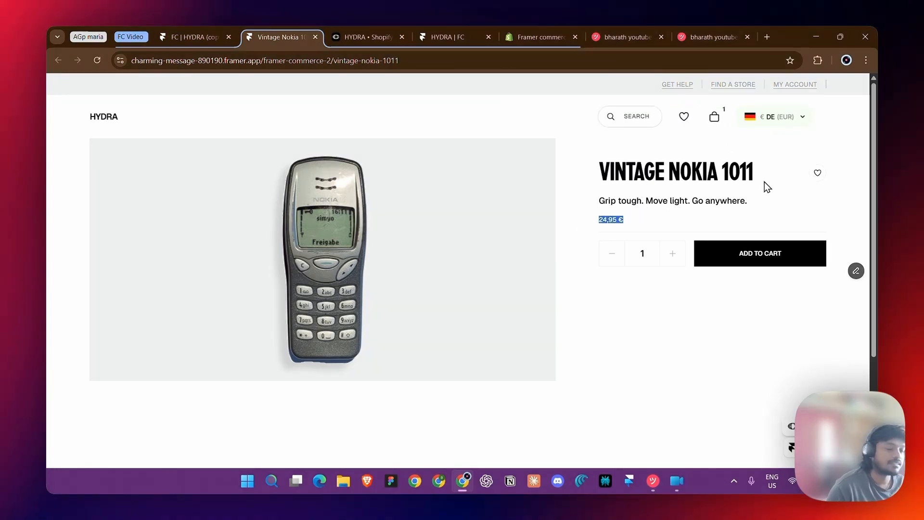
click(703, 182)
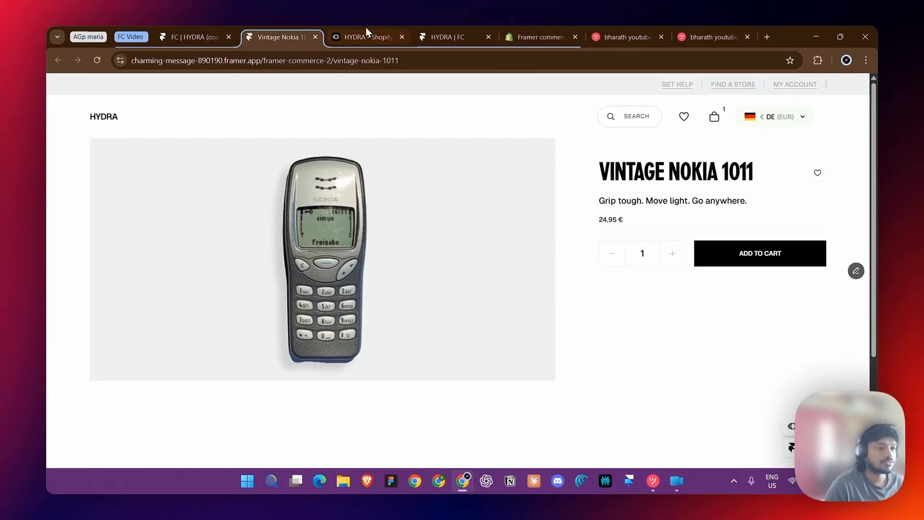
- Return to the Framer project's Home page and open the Framer Commerce plugin
click(198, 37)
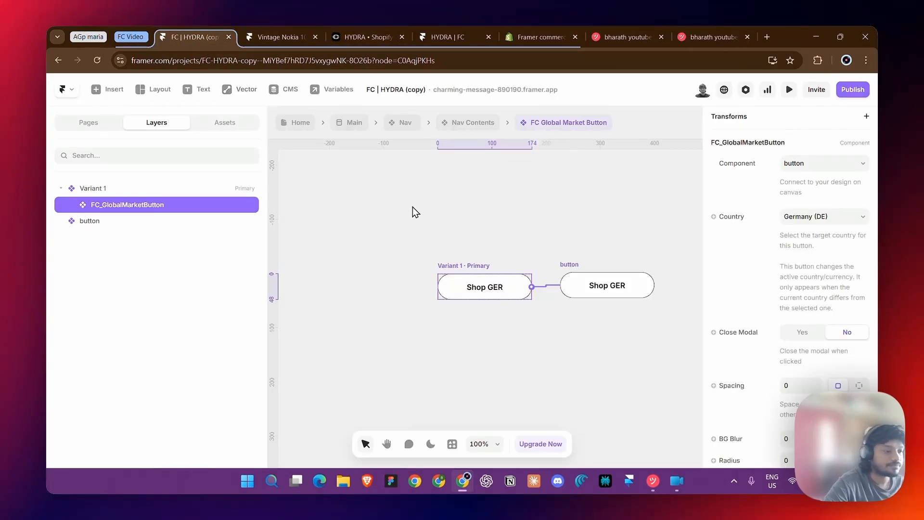
click(498, 243)
click(281, 127)
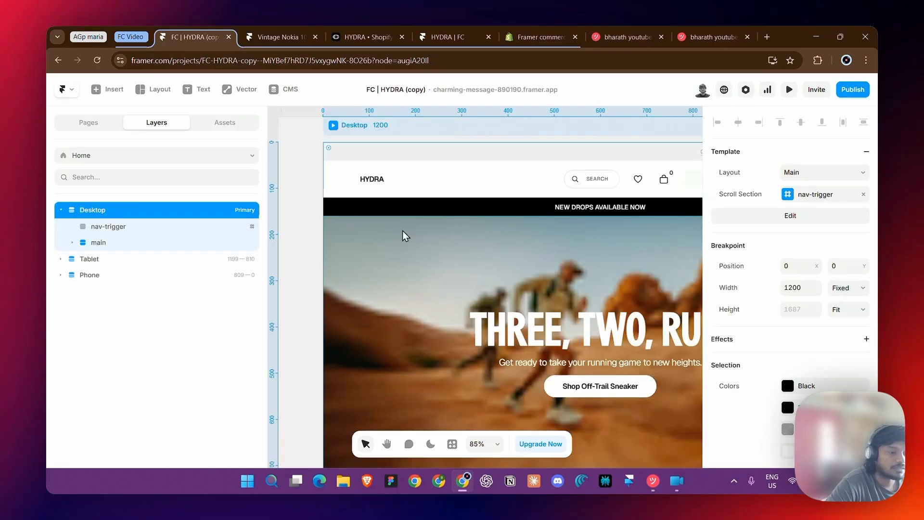
scroll(366, 230, left, 5)
right_click(352, 242)
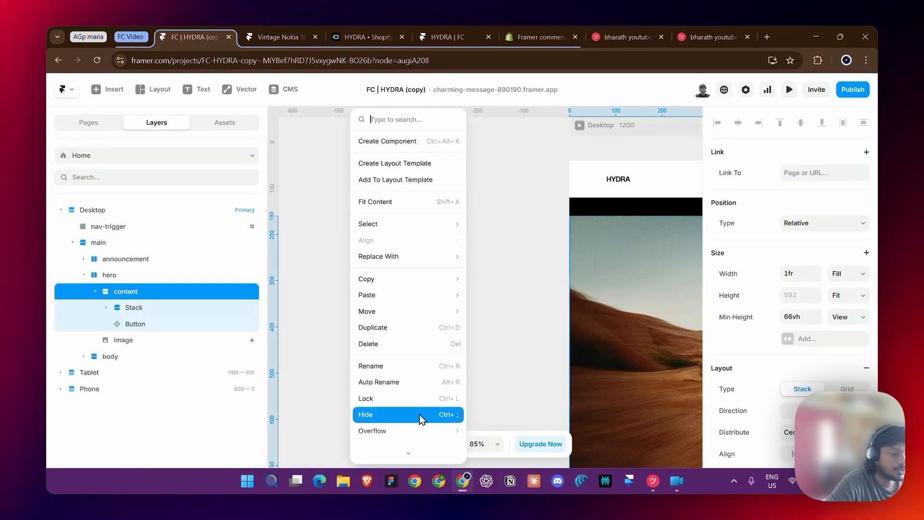
click(321, 326)
click(452, 444)
click(437, 312)
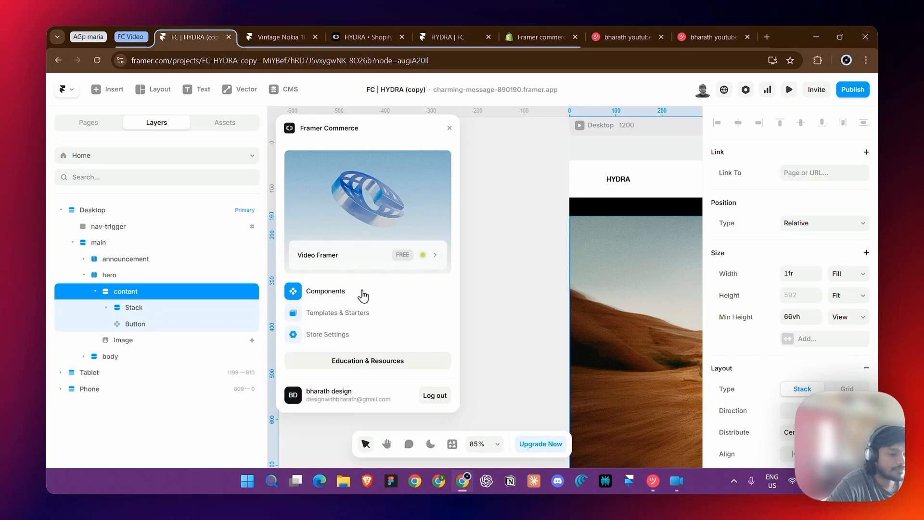
- Insert the Active Market component from Framer Commerce's Global components
click(363, 291)
click(383, 209)
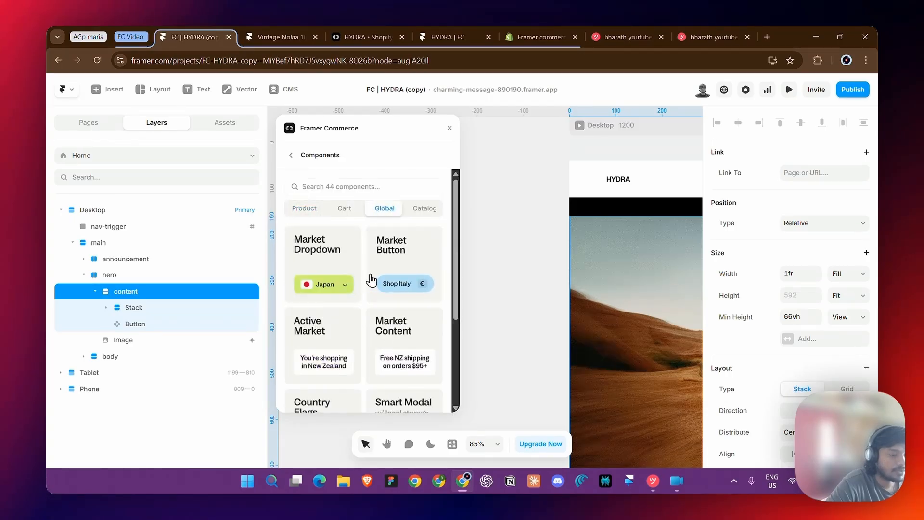
scroll(337, 298, down, 1)
click(315, 289)
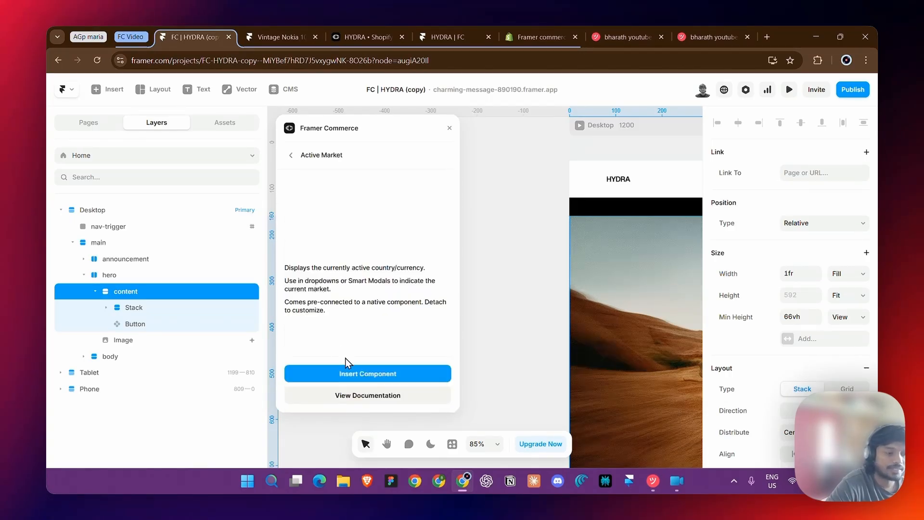
click(352, 374)
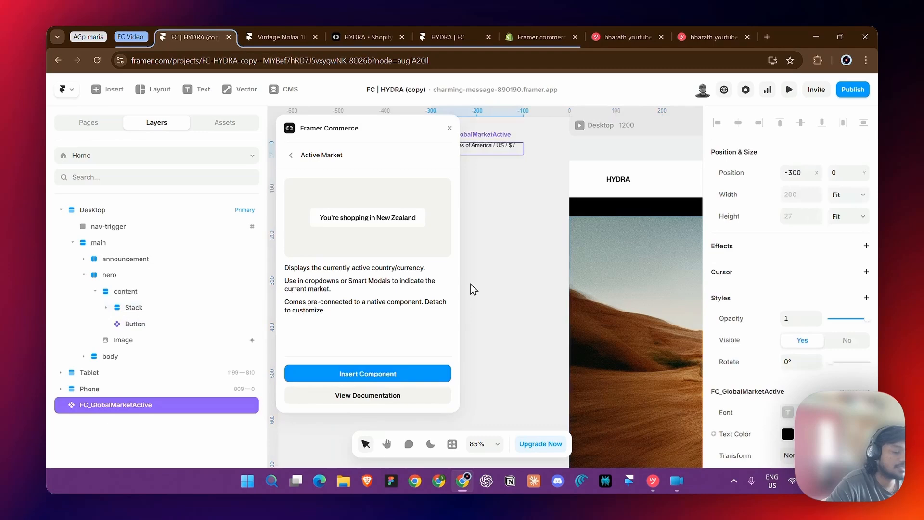
- Place the Active Market component in the desktop hero's text stack, between the heading and the subtext
click(493, 178)
click(449, 128)
drag(473, 148, 527, 318)
scroll(436, 238, right, 4)
scroll(418, 257, down, 3)
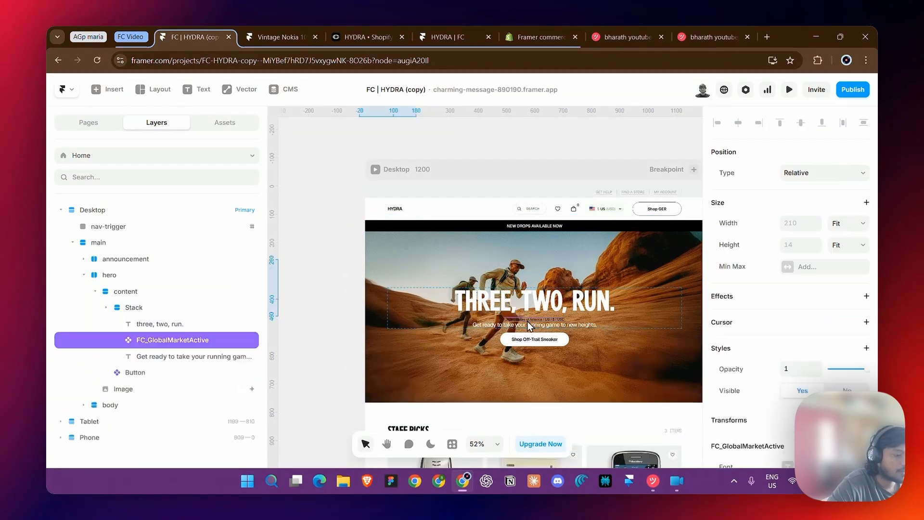
click(421, 371)
scroll(875, 326, down, 5)
scroll(862, 326, down, 3)
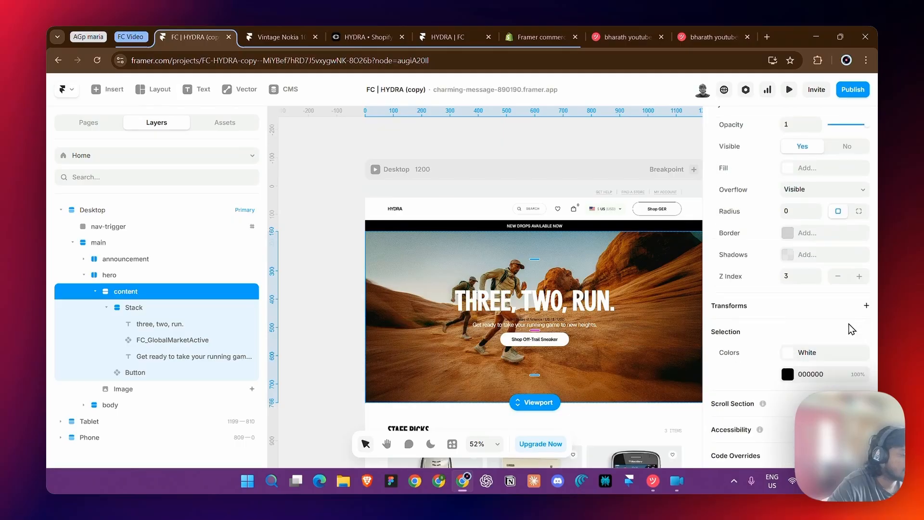
click(153, 275)
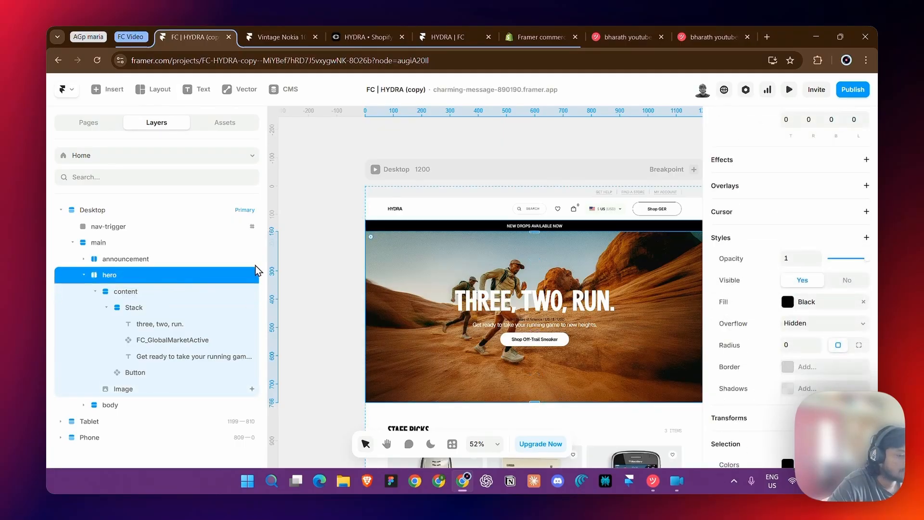
click(196, 261)
click(196, 244)
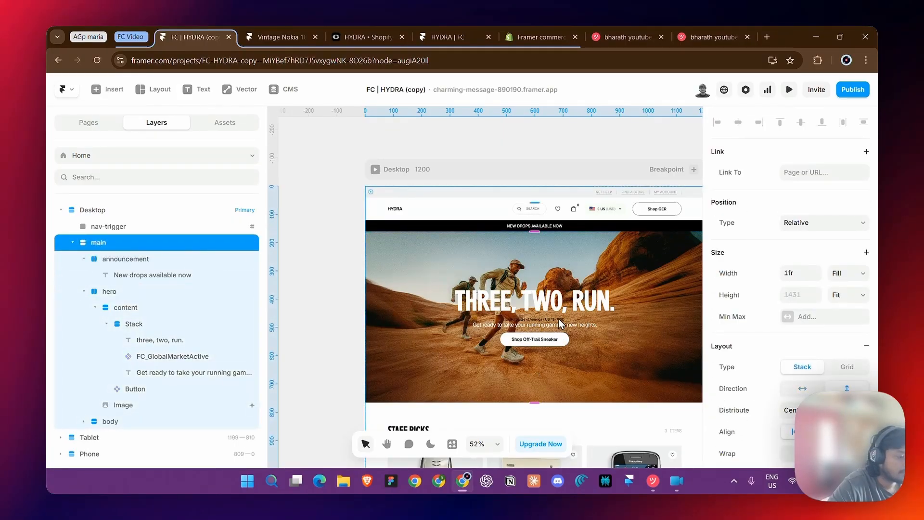
- Style the hero's active market text with colour FFFFFF and the Inter font at 34 px
scroll(349, 316, up, 5)
key(Escape)
scroll(377, 314, right, 2)
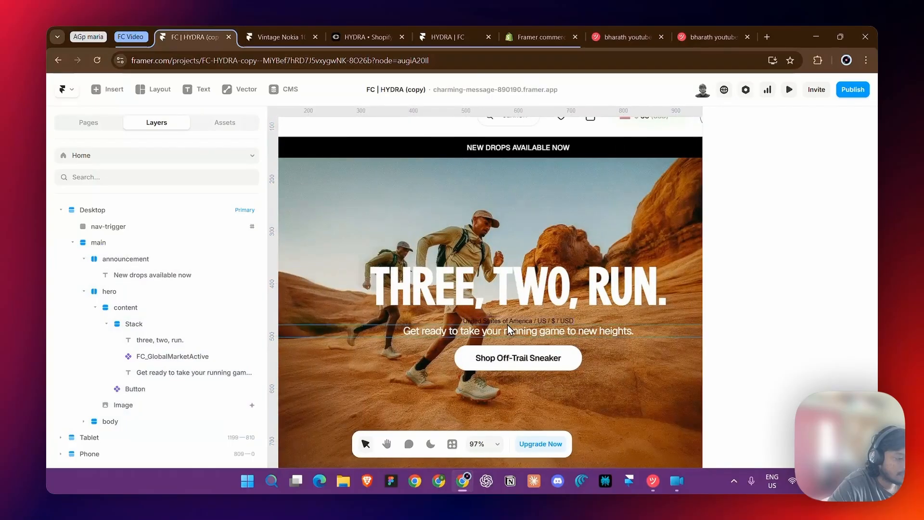
click(508, 323)
scroll(808, 290, down, 5)
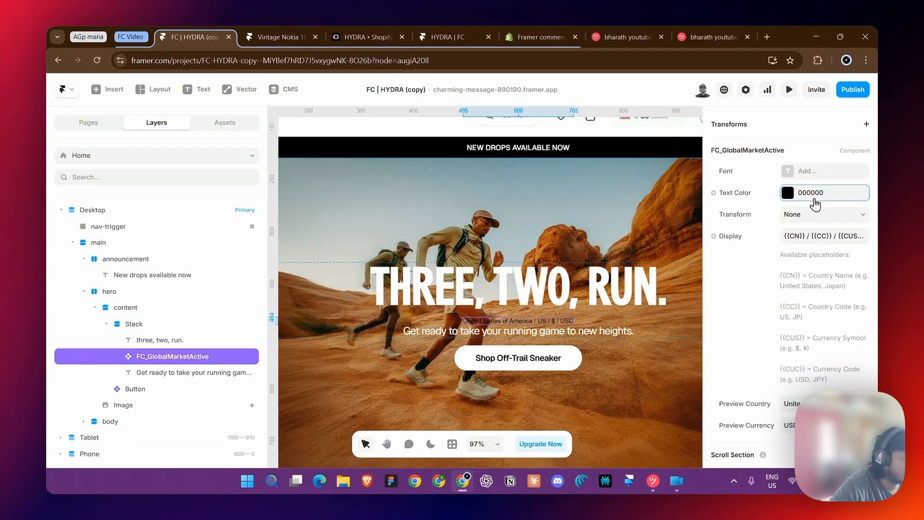
click(810, 193)
text(FFFFFF)
click(807, 172)
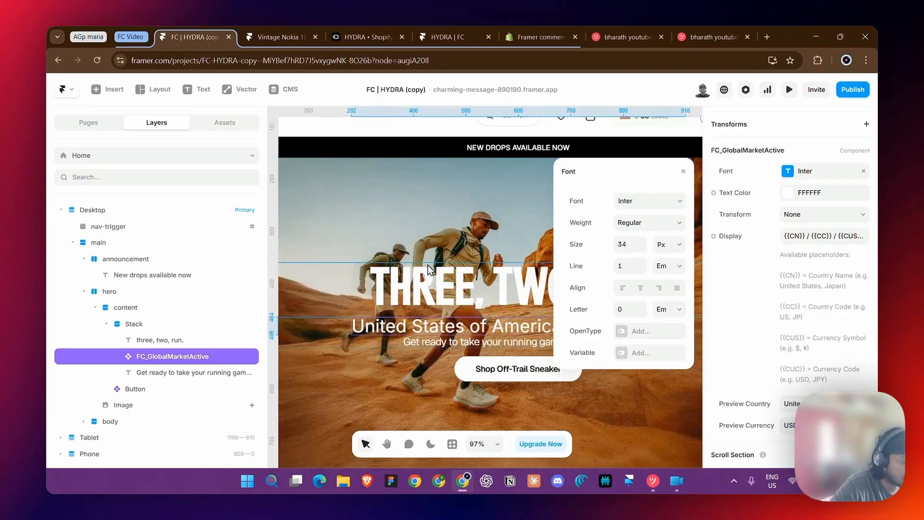
- Delete the hero heading "THREE, TWO, RUN." and slightly widen the gap between the remaining items in the text stack
click(430, 299)
key(Delete)
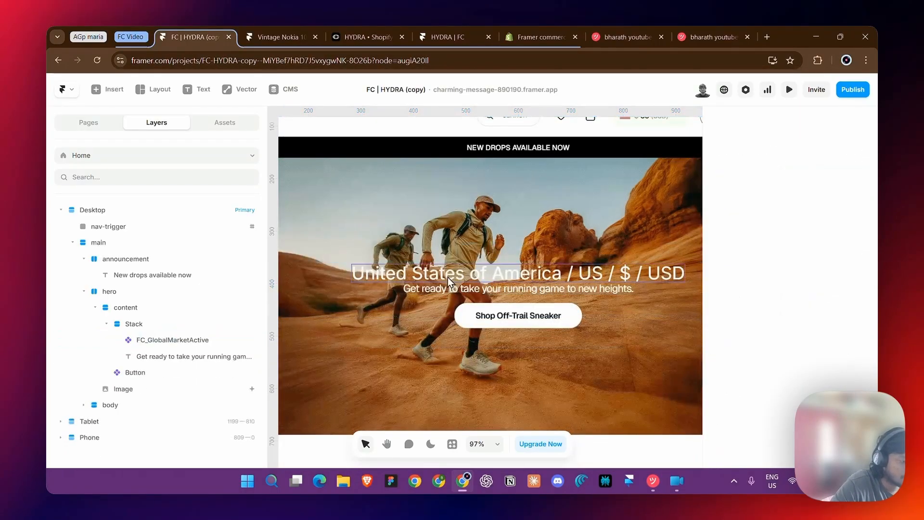
double_click(343, 284)
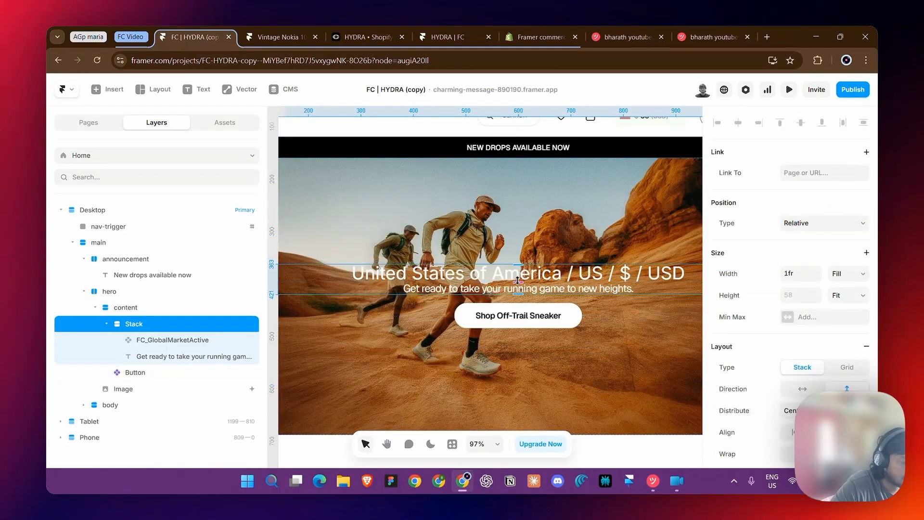
drag(518, 282, 518, 284)
click(518, 292)
click(522, 276)
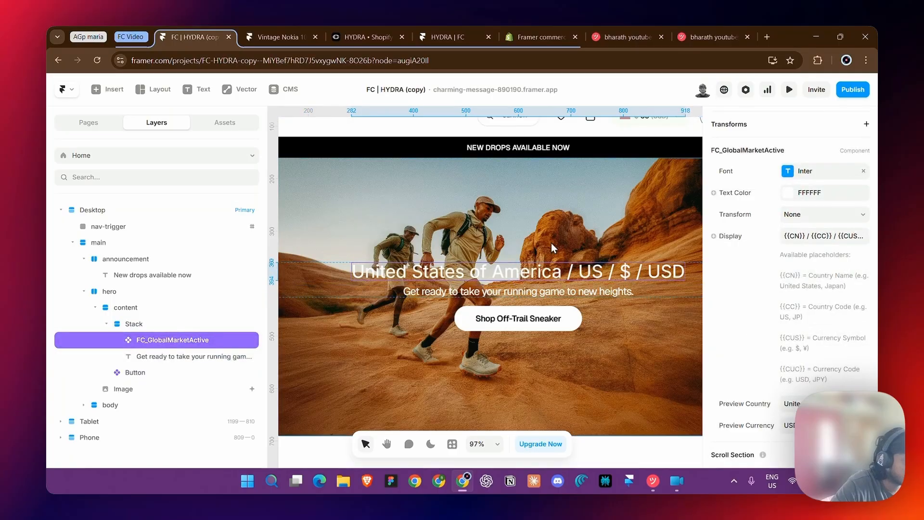
- Darken the hero background by reducing its Image layer's opacity to 0.18
click(500, 253)
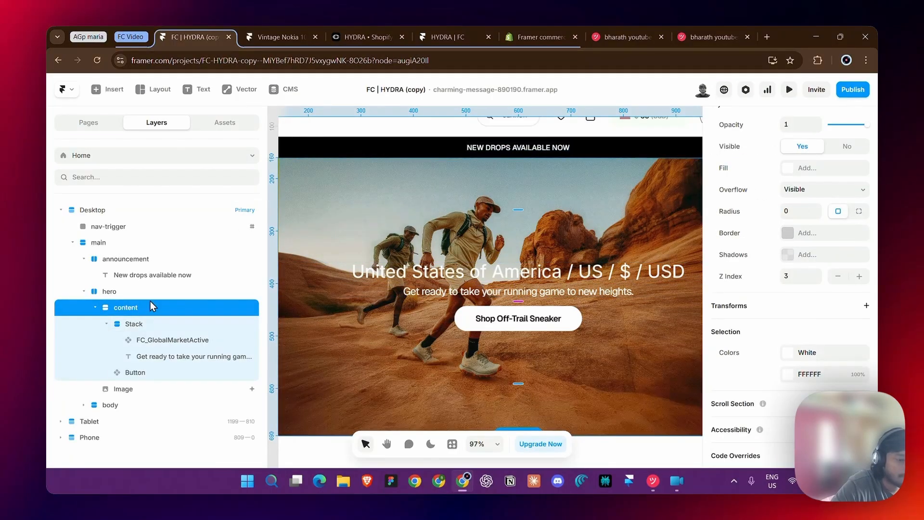
click(439, 320)
click(817, 302)
click(817, 304)
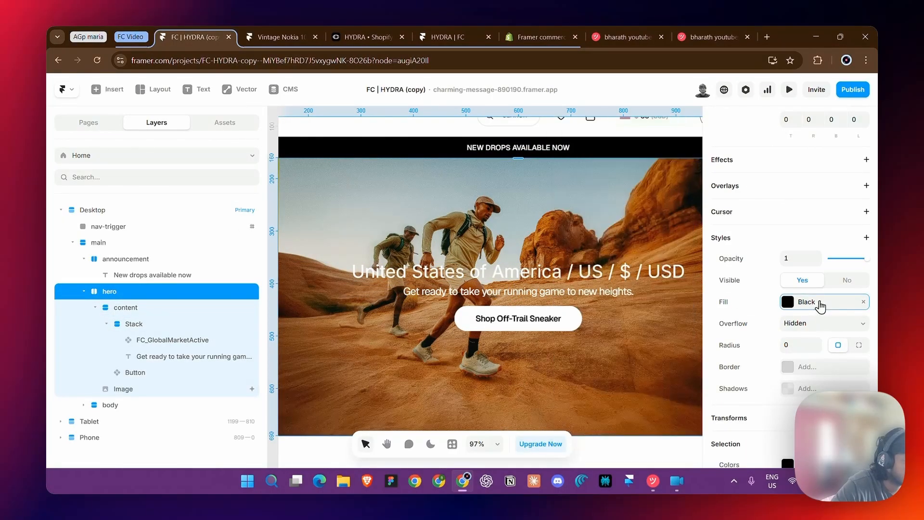
scroll(821, 305, up, 4)
scroll(528, 299, down, 5)
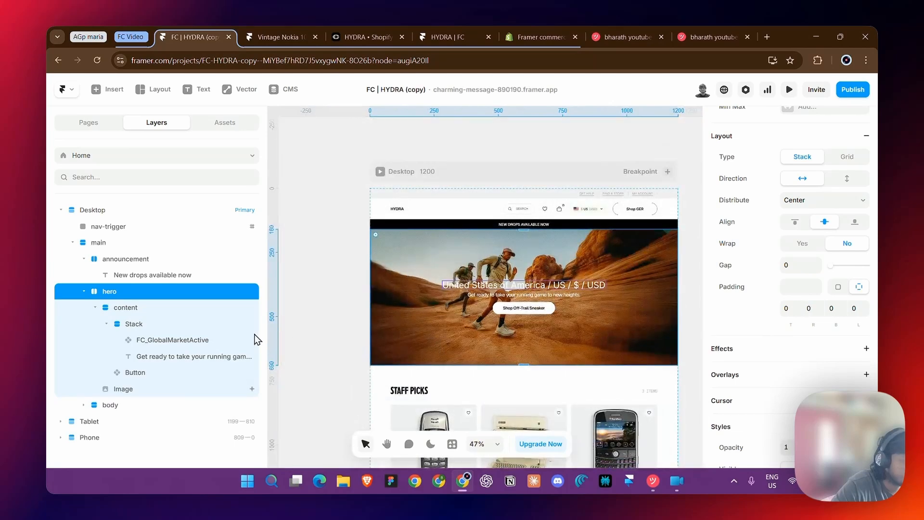
click(145, 389)
scroll(828, 270, down, 5)
click(845, 256)
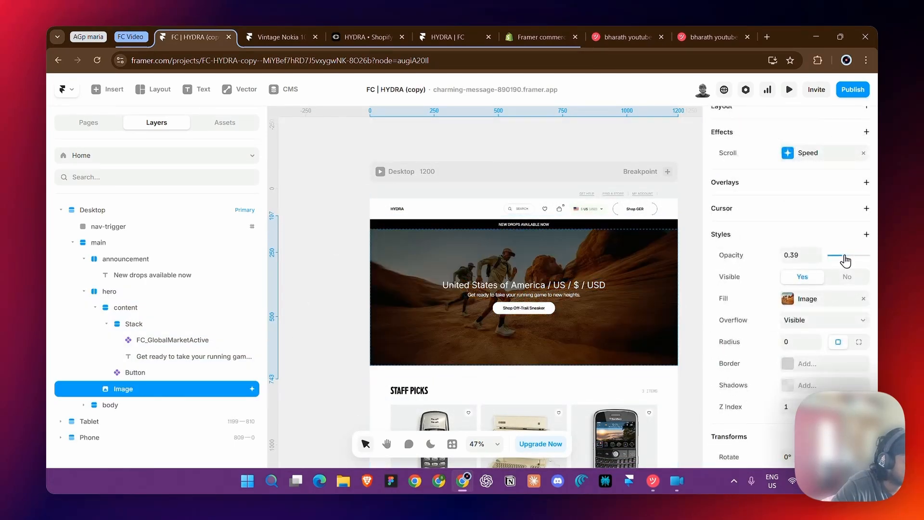
drag(845, 260, 836, 256)
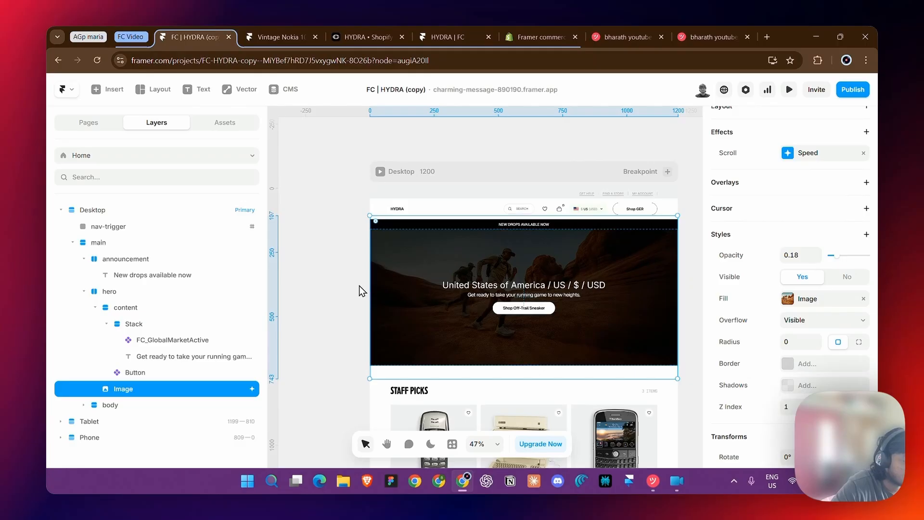
click(360, 285)
- Examine the active market text's Display placeholders for country and currency, and compare its format with the nav's market dropdown
scroll(357, 287, up, 4)
scroll(355, 287, right, 3)
ctrl+click(474, 296)
ctrl+click(475, 288)
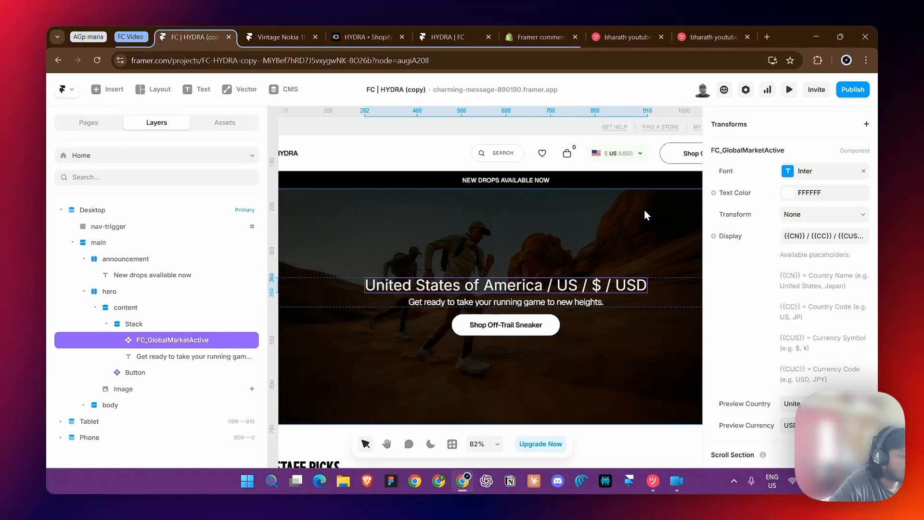
scroll(472, 284, down, 3)
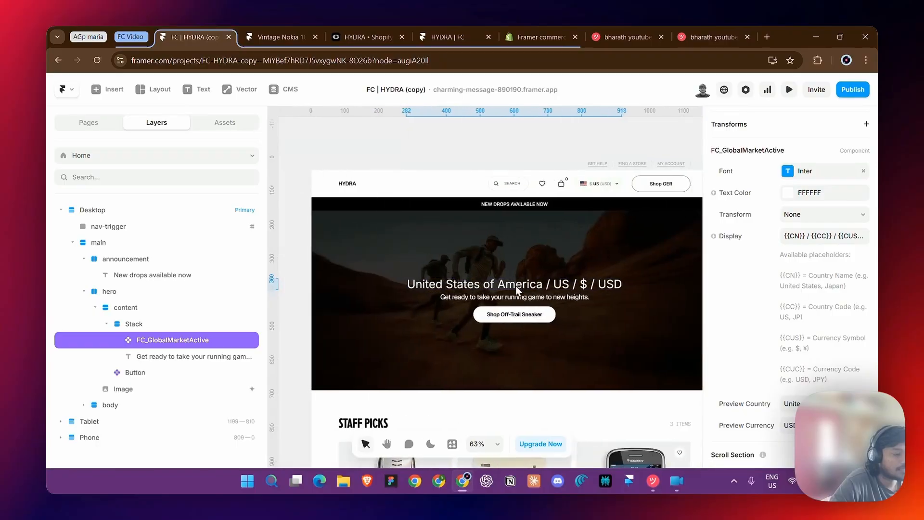
click(831, 237)
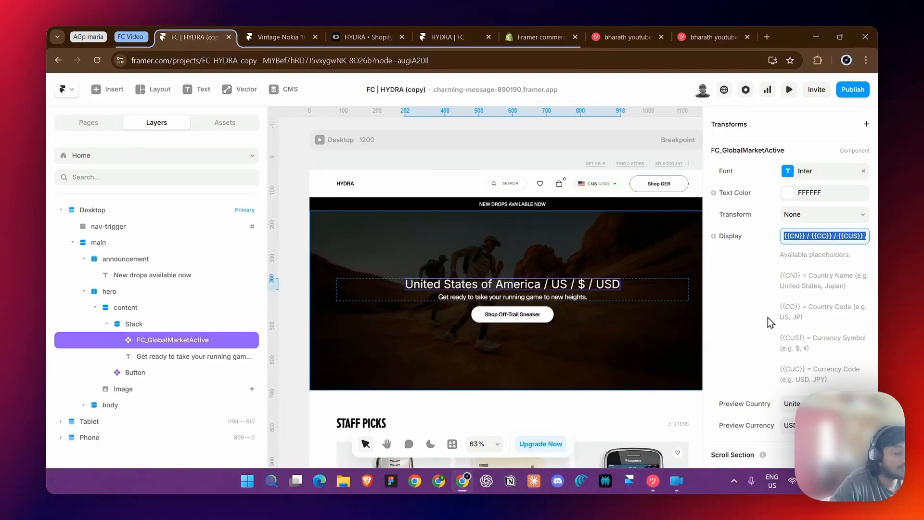
scroll(511, 218, up, 10)
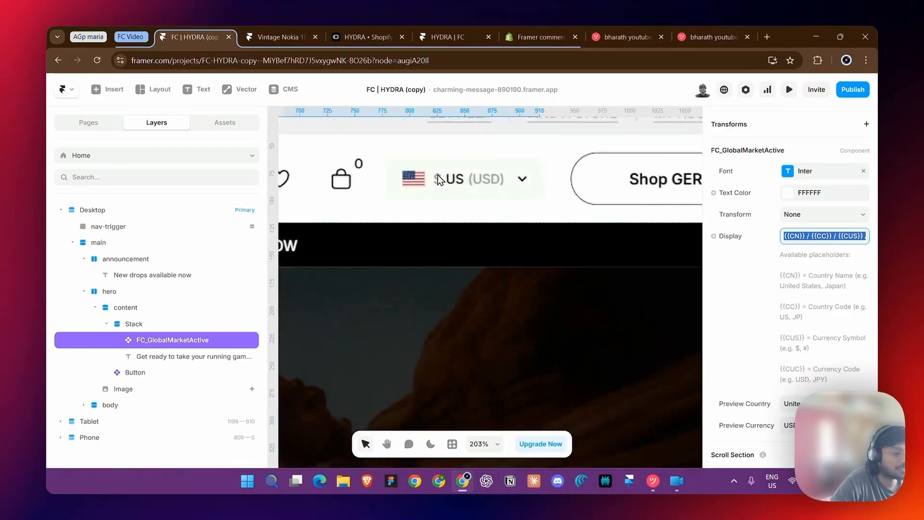
click(804, 236)
scroll(443, 314, down, 5)
scroll(443, 313, left, 4)
scroll(443, 314, down, 6)
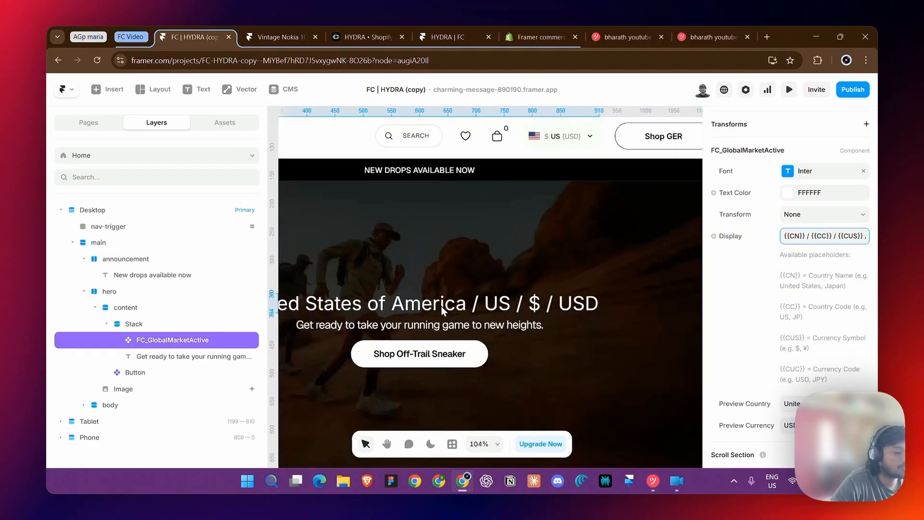
scroll(443, 314, left, 3)
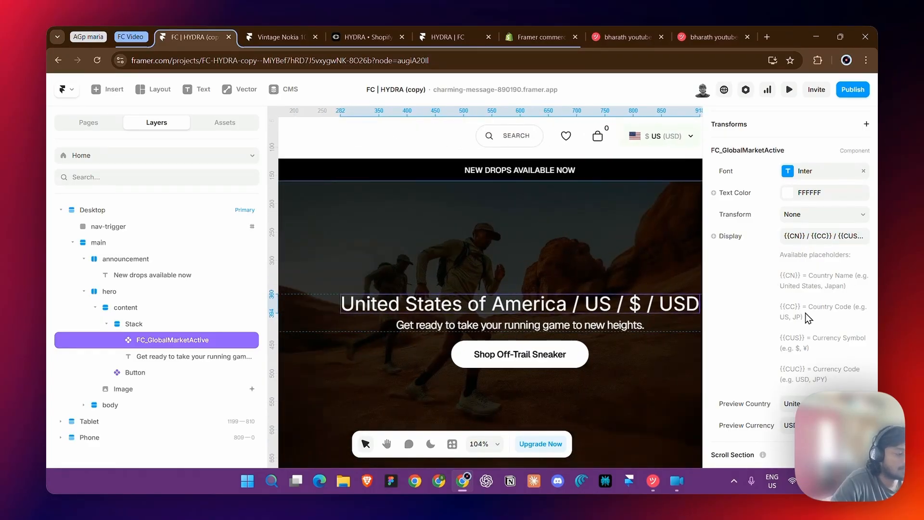
scroll(439, 279, up, 5)
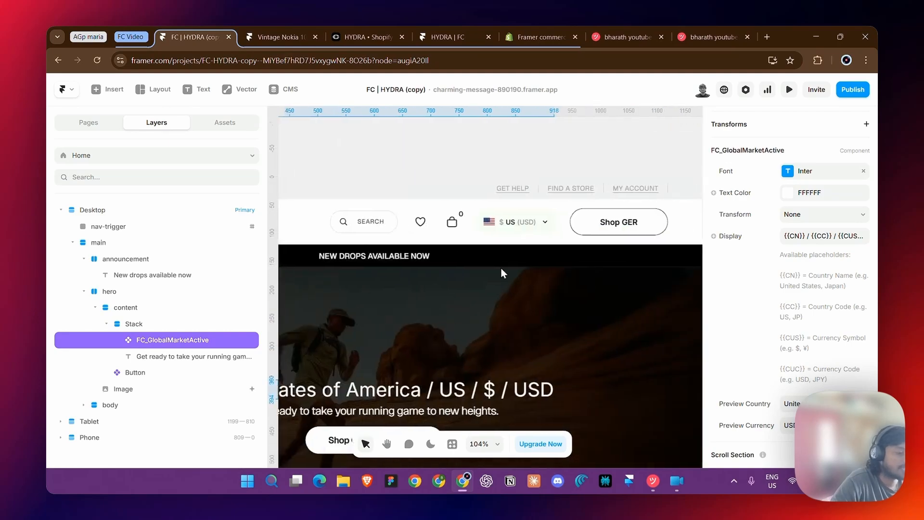
scroll(507, 207, up, 4)
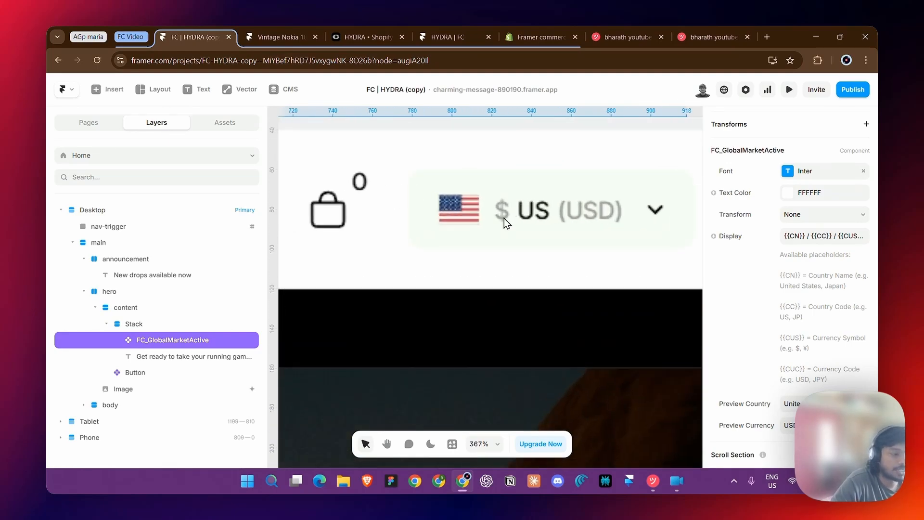
scroll(504, 218, up, 3)
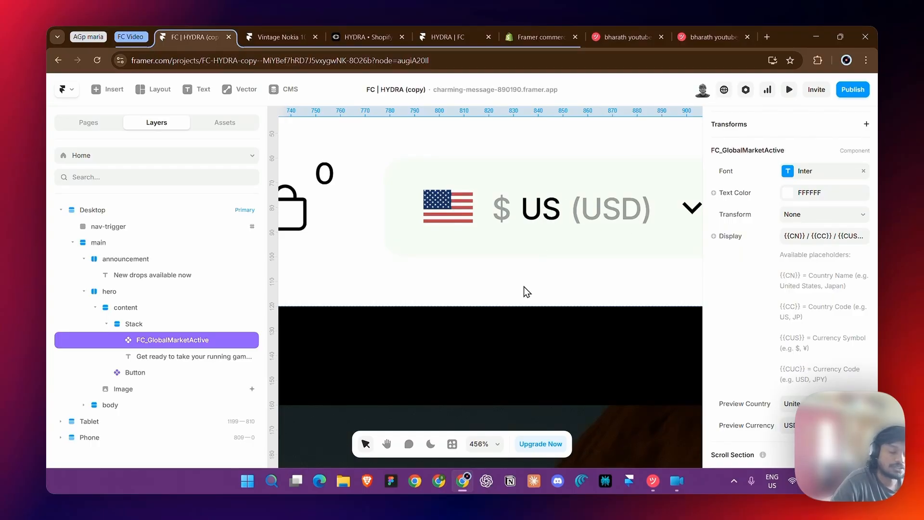
scroll(489, 327, down, 7)
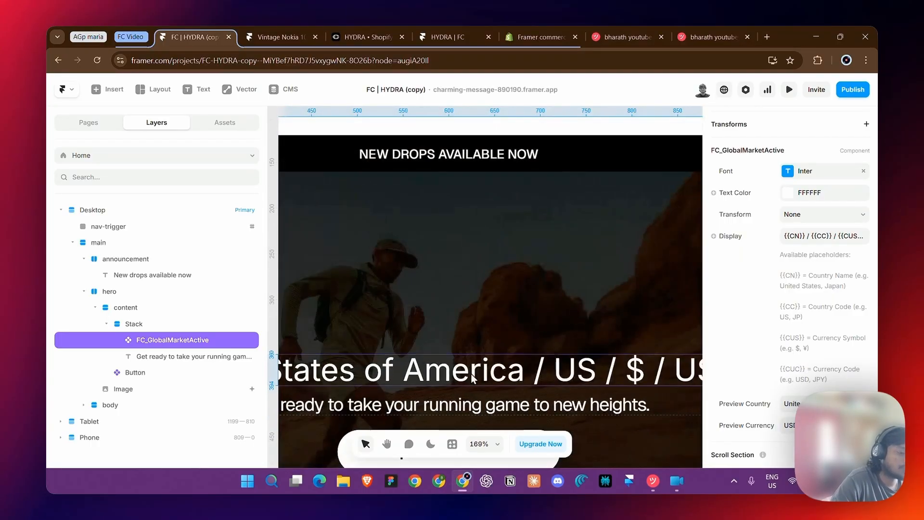
- Examine the FC_GlobalMarketActive component in the hero and the placeholders available for its Display setting
click(474, 389)
scroll(472, 389, down, 3)
click(479, 382)
scroll(423, 347, down, 2)
scroll(370, 299, down, 2)
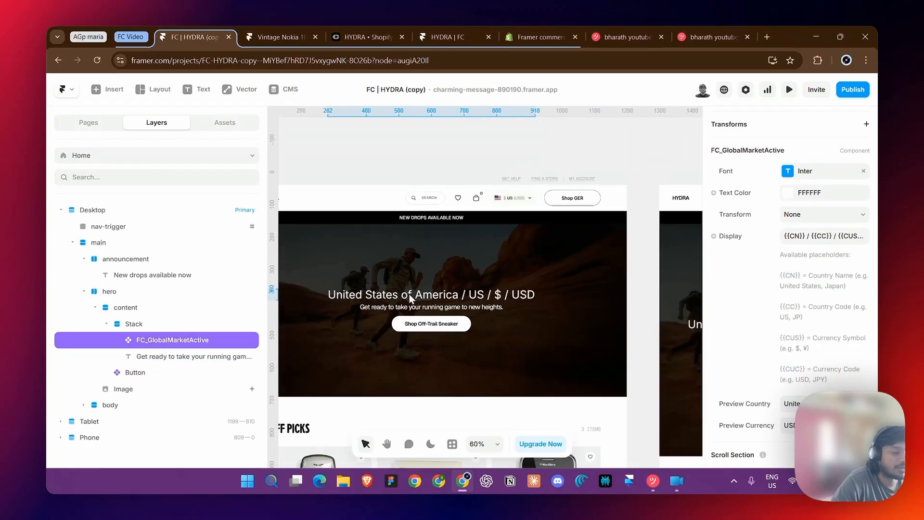
click(811, 237)
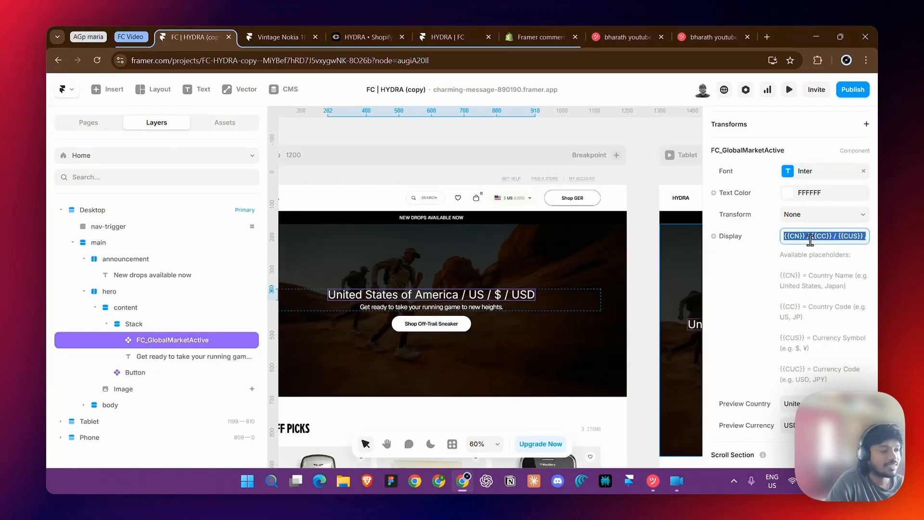
click(806, 295)
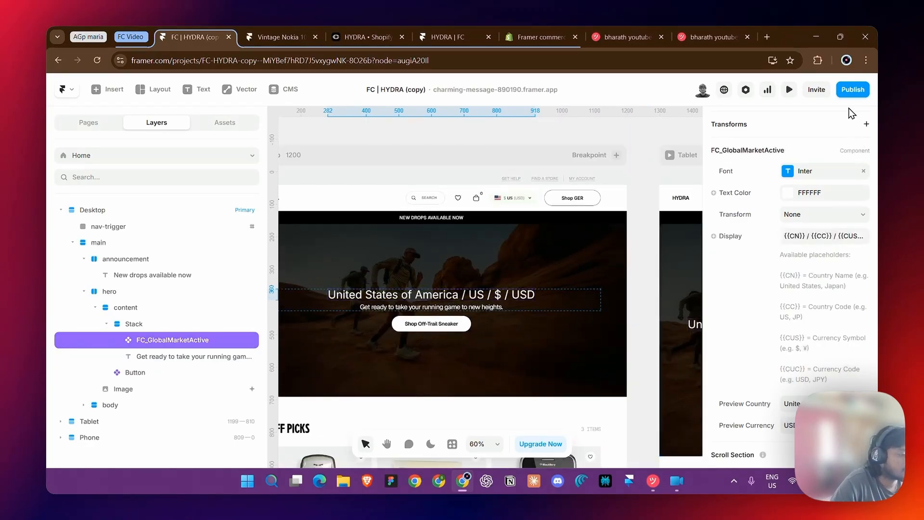
- Publish the latest site changes and switch to the live HYDRA site
click(853, 90)
click(807, 198)
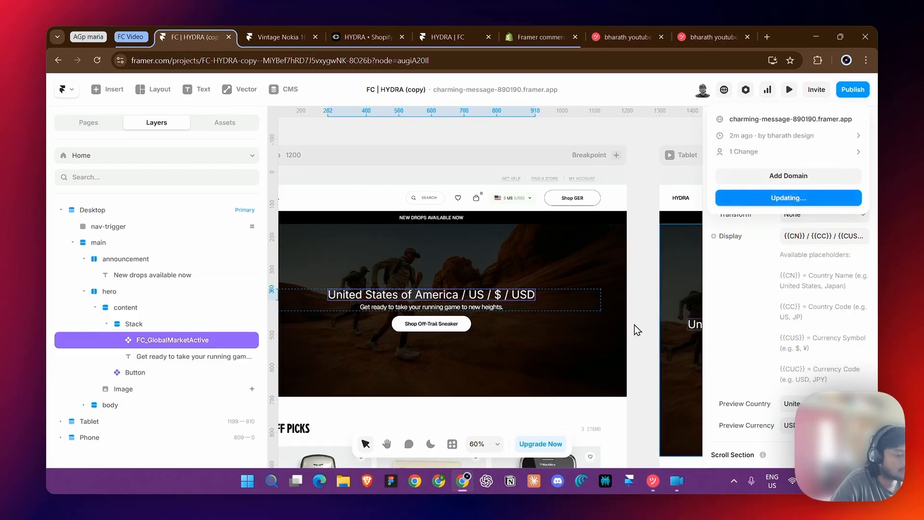
click(287, 38)
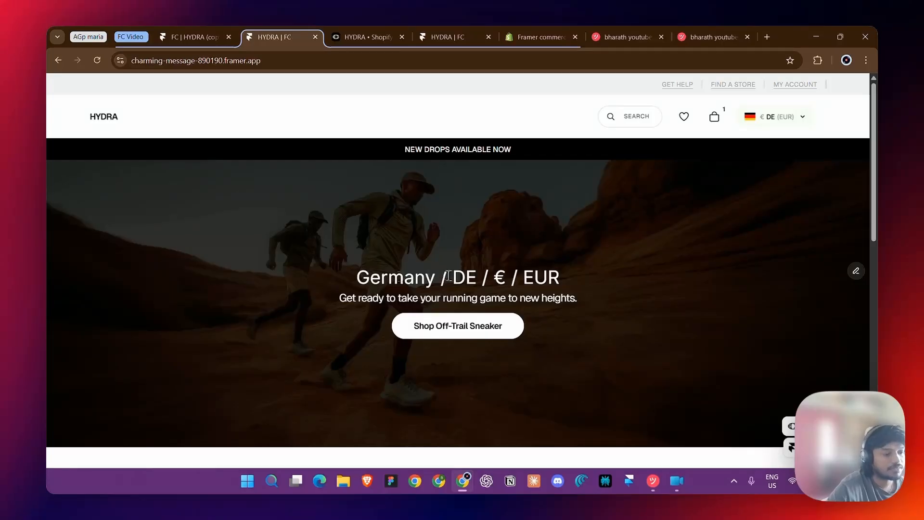
- Test the hero market text on the live site by switching the market to United States (USD), then United Arab Emirates (AED)
click(776, 123)
click(765, 160)
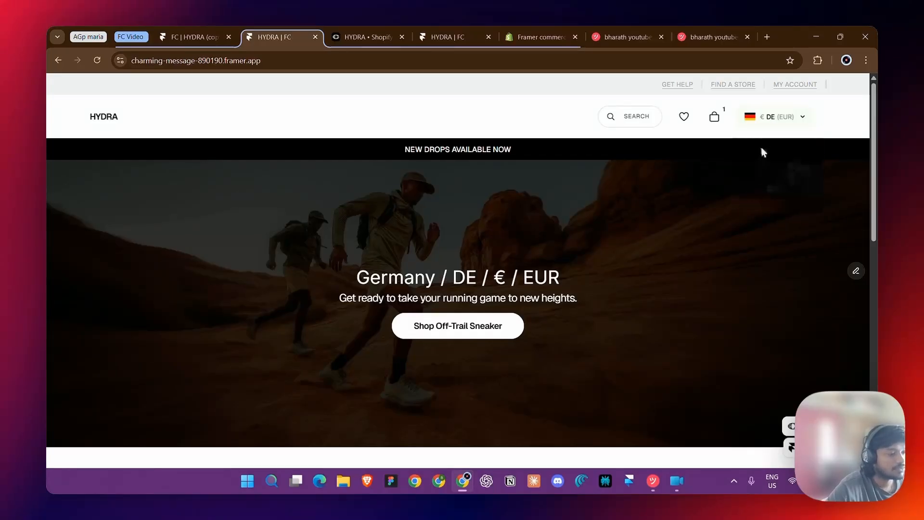
click(765, 126)
click(761, 199)
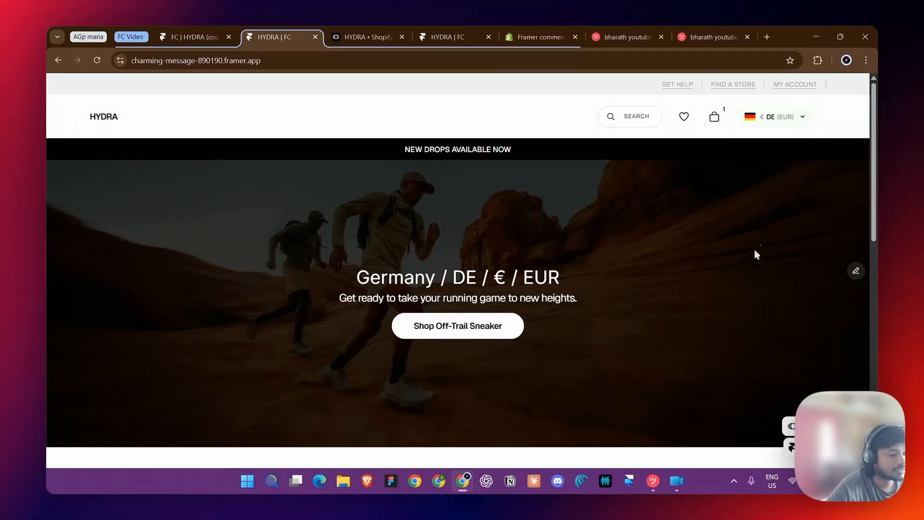
drag(399, 278, 536, 278)
click(684, 117)
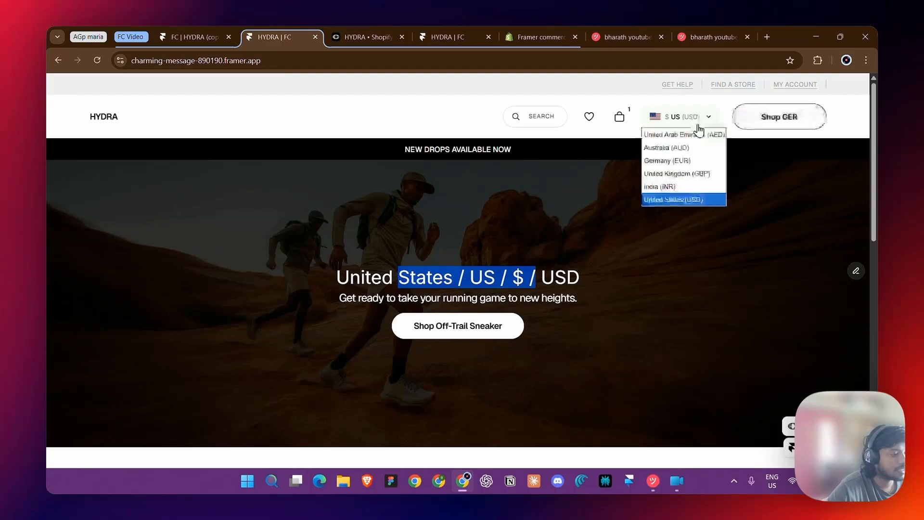
click(697, 137)
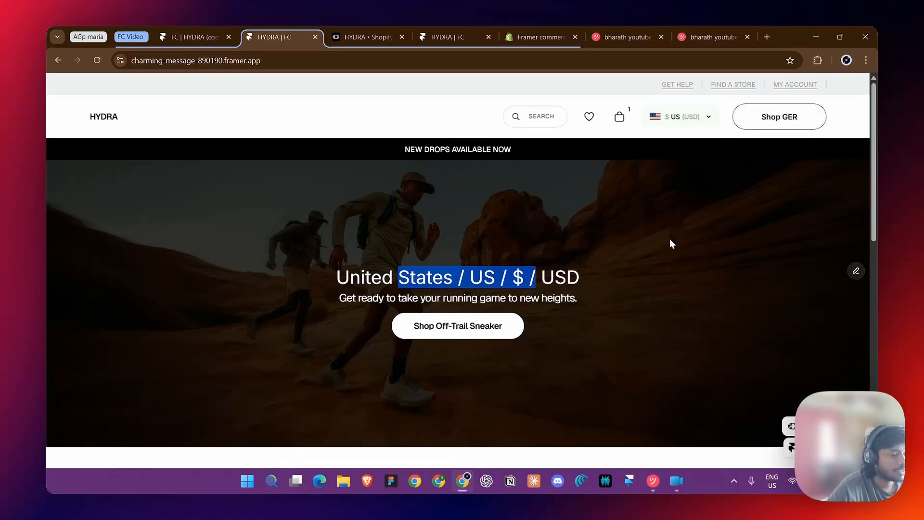
drag(223, 303, 741, 288)
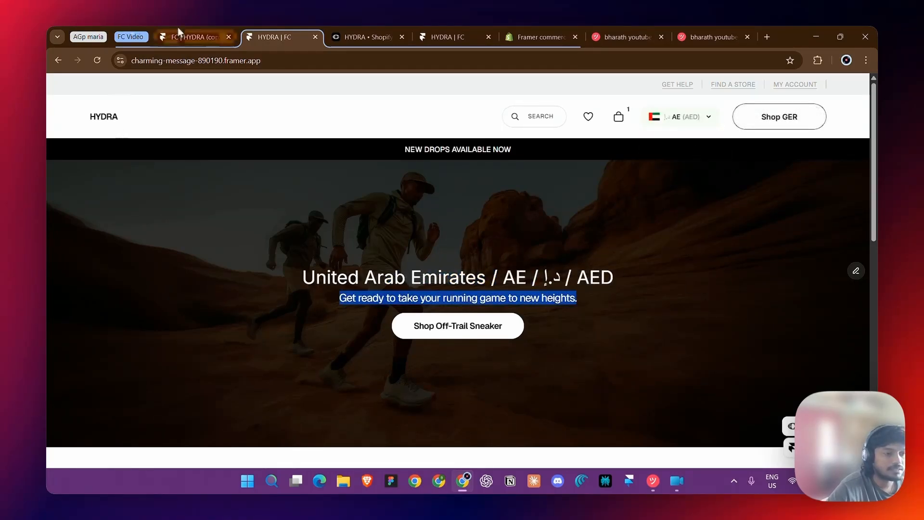
- Return to the HYDRA project editor and open the Framer Commerce plugin
click(187, 36)
click(341, 268)
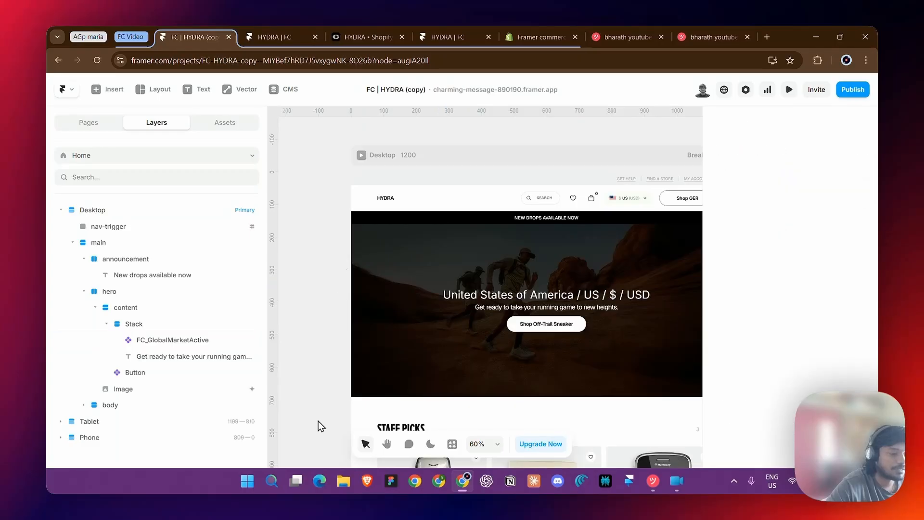
right_click(330, 316)
key(Escape)
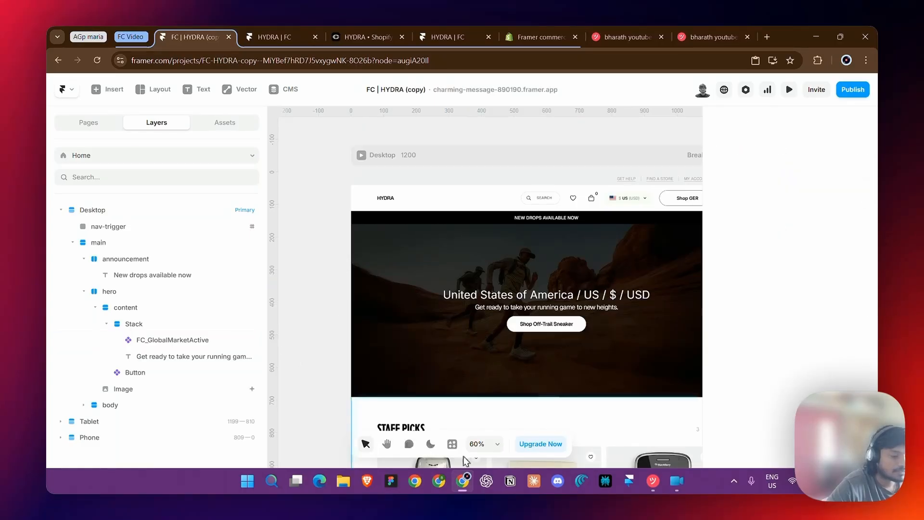
click(452, 443)
click(405, 303)
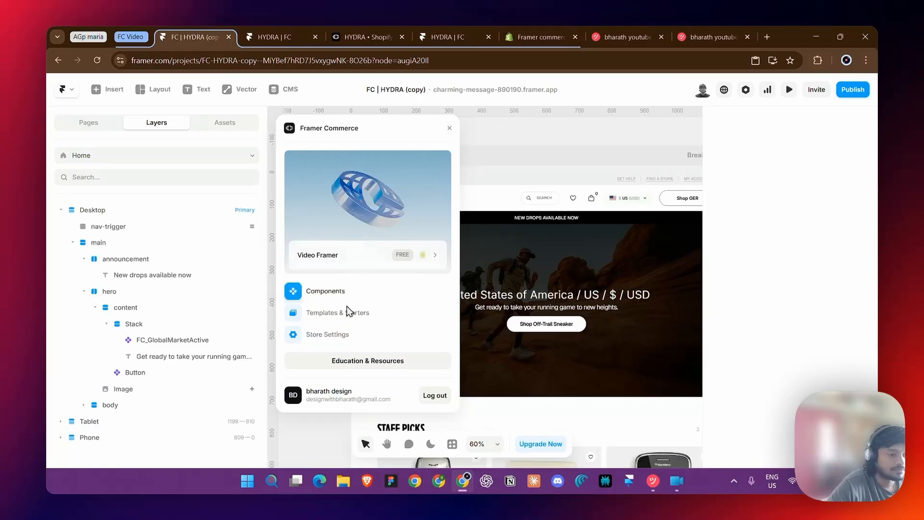
- Insert the Market Content component from Framer Commerce's Global components onto the canvas and close the plugin
click(344, 293)
click(388, 206)
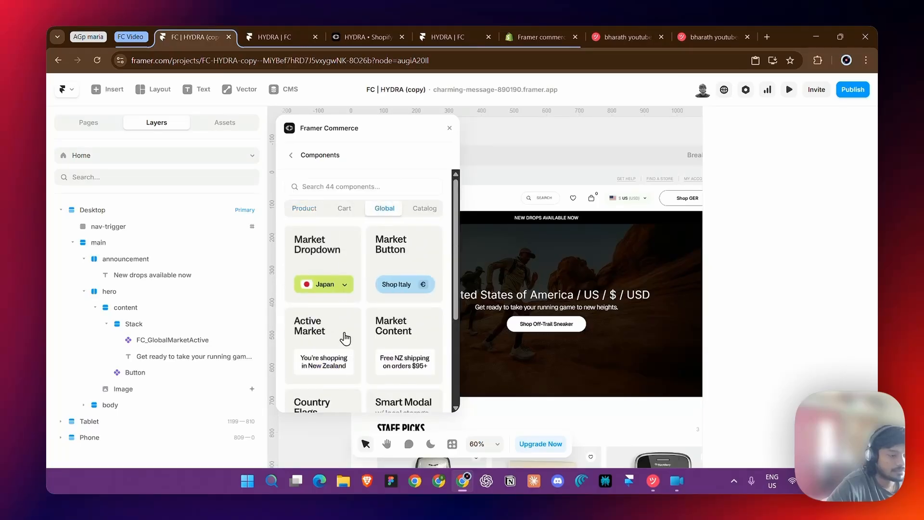
scroll(353, 332, down, 2)
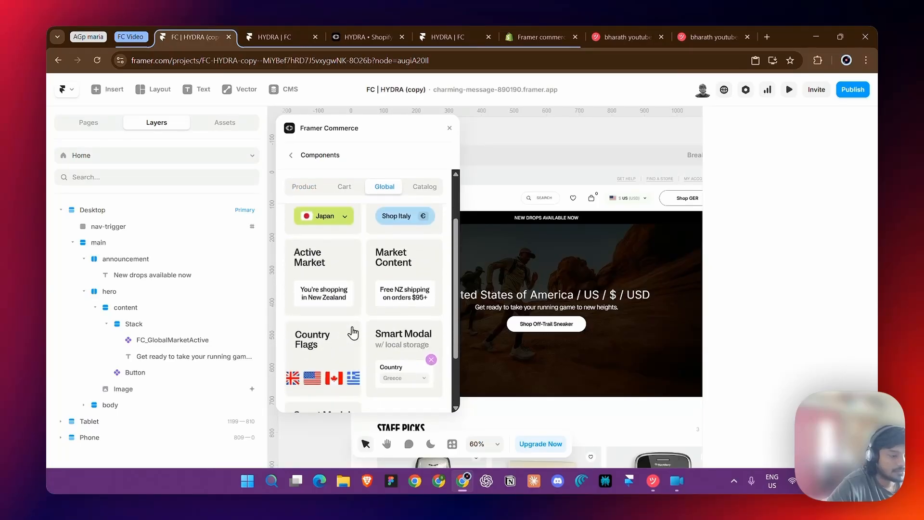
click(398, 306)
scroll(485, 301, left, 3)
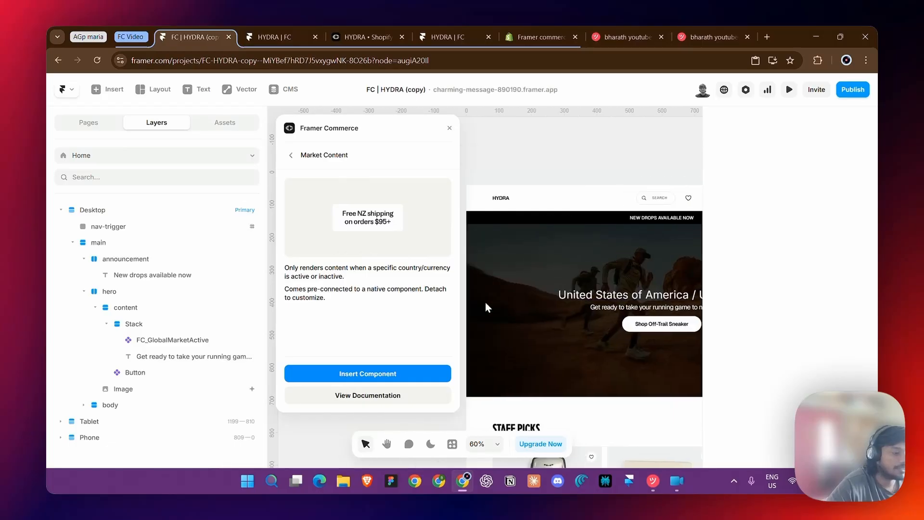
scroll(487, 302, left, 3)
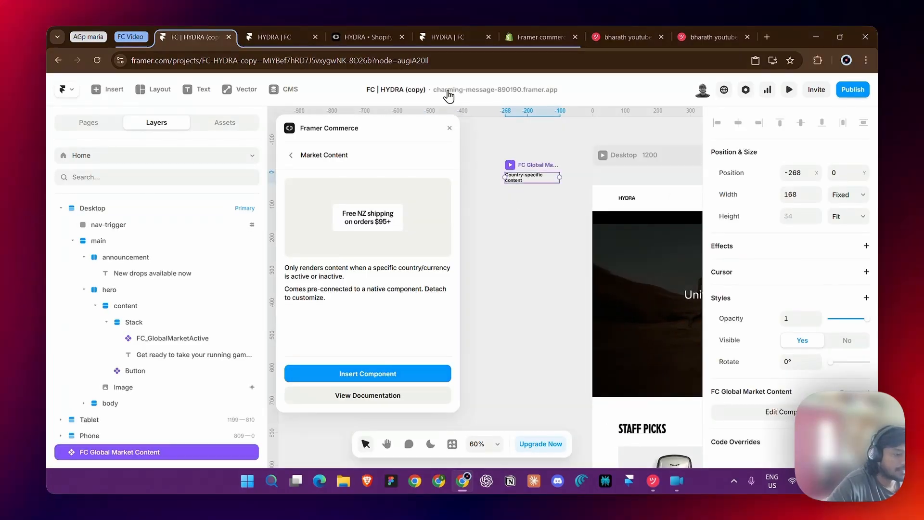
click(449, 126)
- Move FC Global Market Content into the hero's Stack above the tagline and delete FC_GlobalMarketActive from it
scroll(499, 171, up, 3)
drag(486, 176, 453, 262)
scroll(455, 354, right, 6)
drag(455, 354, 491, 364)
click(563, 353)
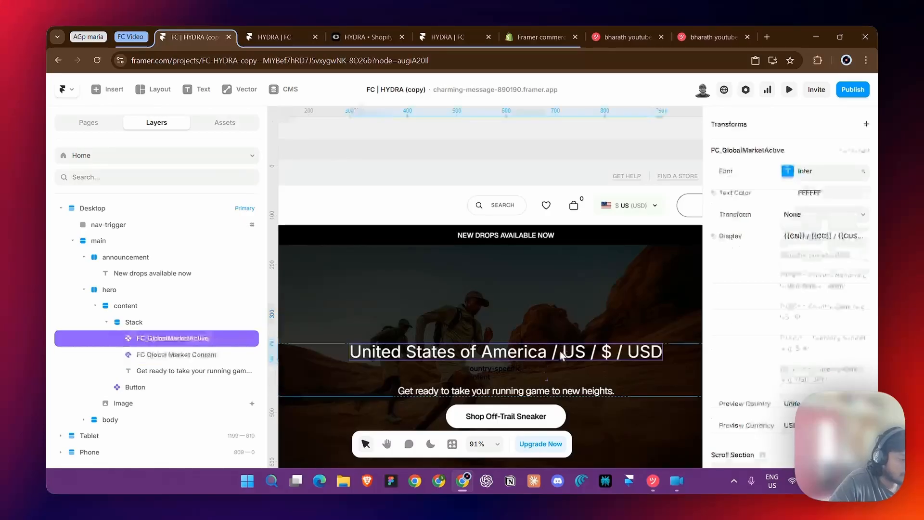
key(Delete)
- Set the width of FC Global Market Content in the hero stack to Fill
click(509, 356)
click(848, 223)
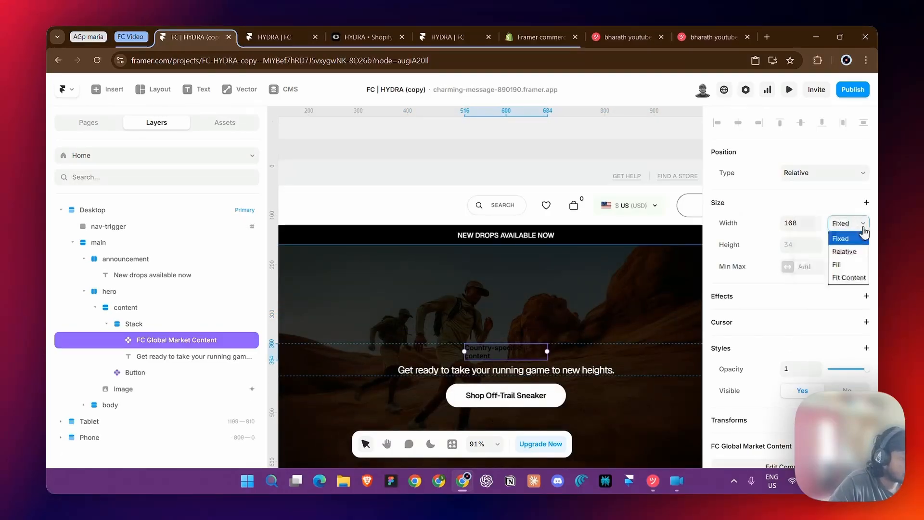
click(855, 265)
scroll(867, 325, down, 2)
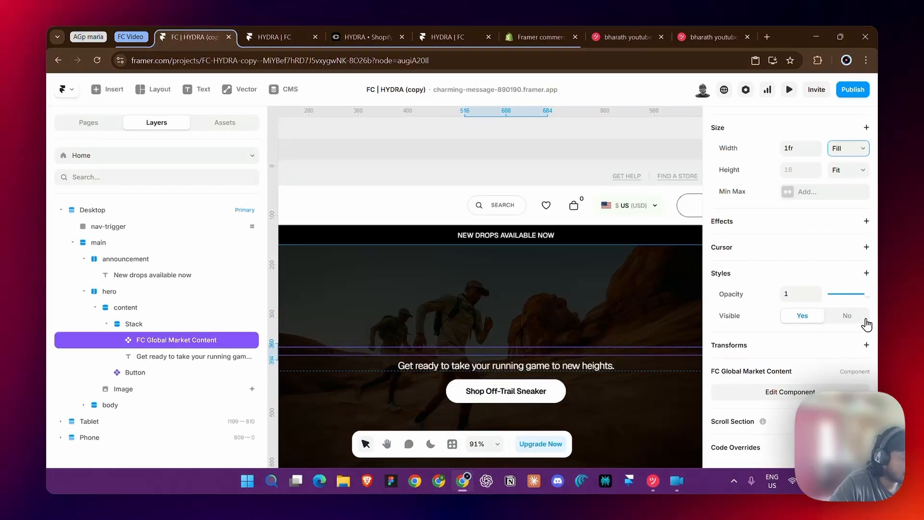
- Open FC Global Market Content for editing and set the "Country-specific content" text color to FFFFFF
click(823, 389)
click(501, 307)
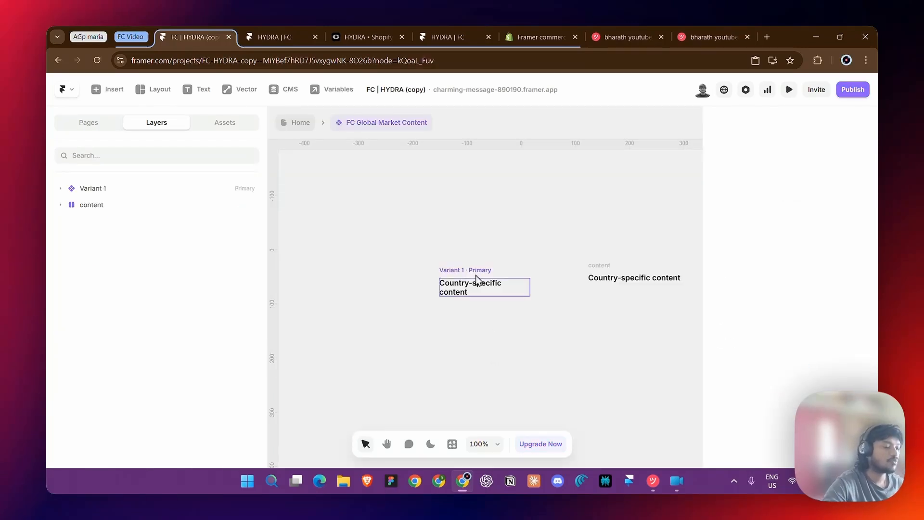
click(472, 286)
scroll(530, 318, right, 3)
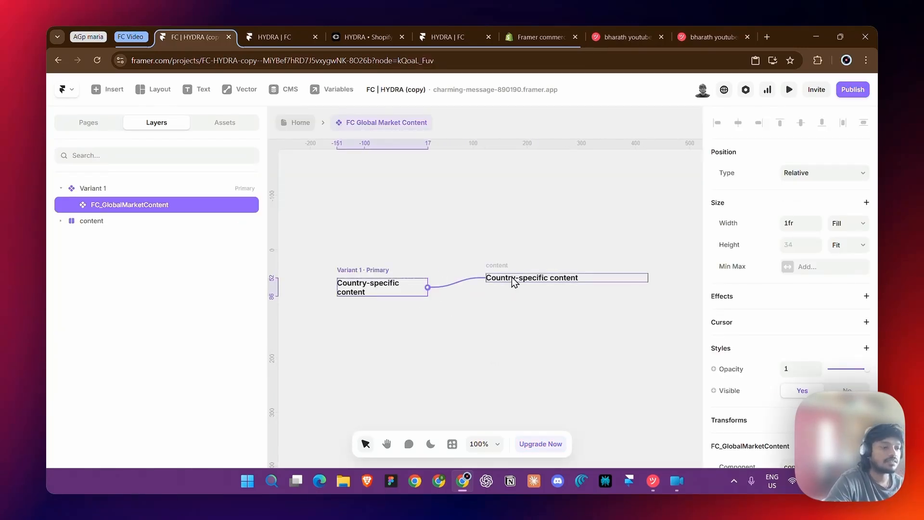
click(512, 279)
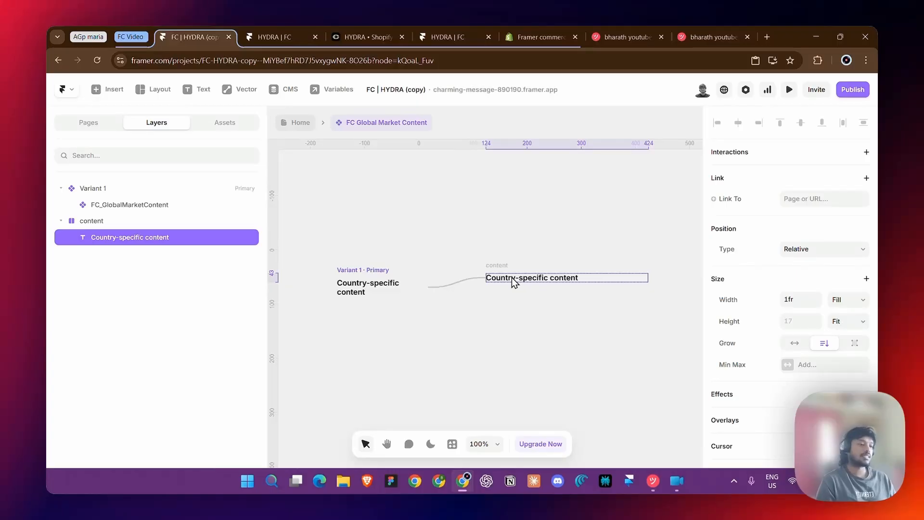
scroll(838, 292, down, 5)
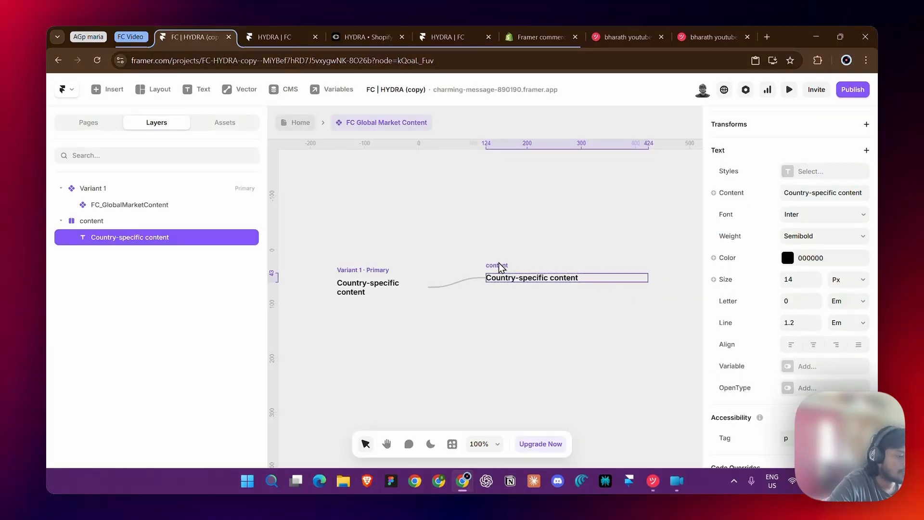
click(853, 259)
text(FFFFFF)
key(Return)
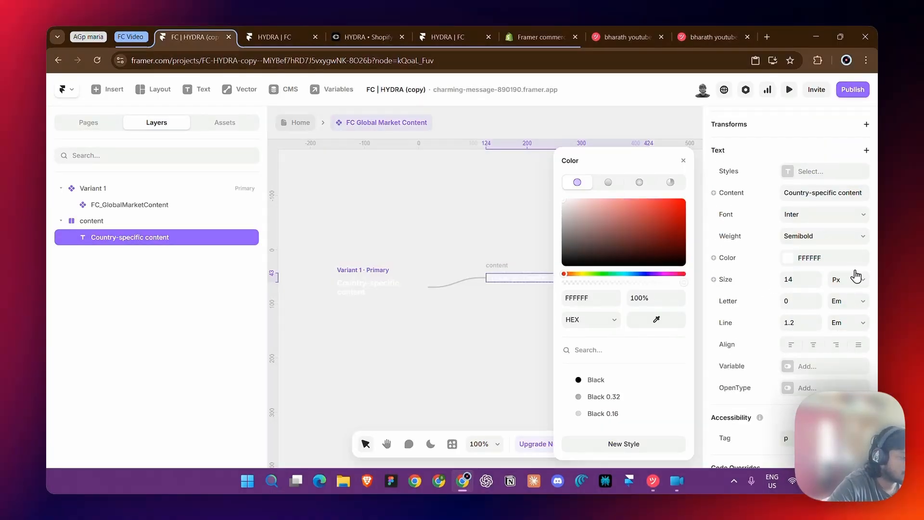
- Set the "Country-specific content" text size to 36 px
drag(817, 274, 814, 260)
click(815, 281)
click(816, 281)
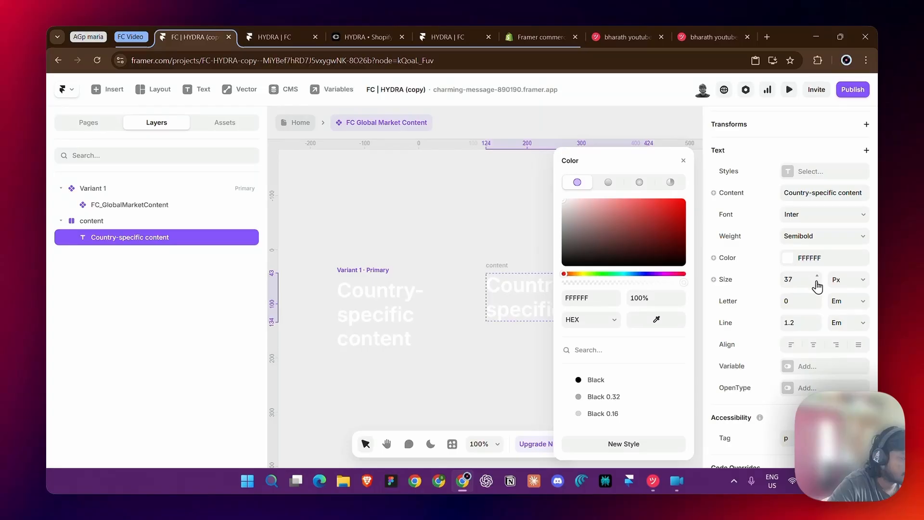
click(817, 285)
click(396, 289)
click(503, 266)
click(543, 301)
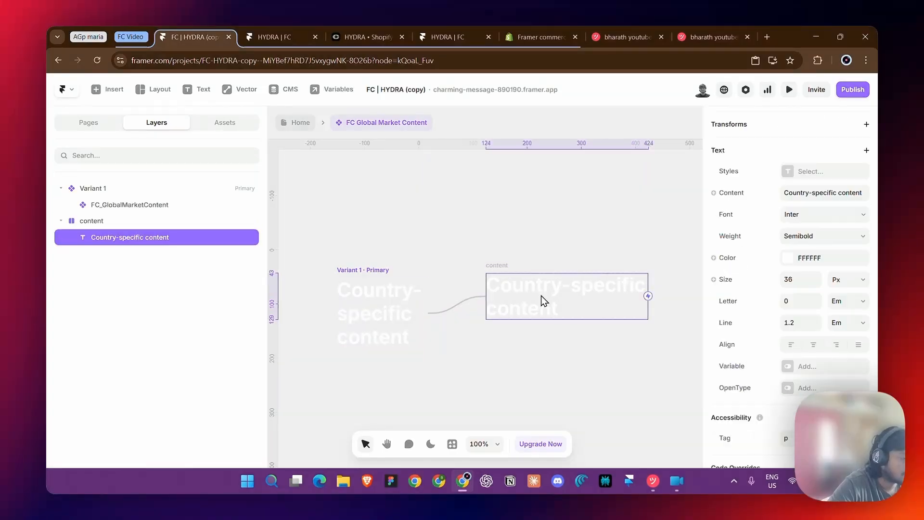
- Examine the content frame, its text layer and its connection to the primary variant
click(516, 258)
click(496, 266)
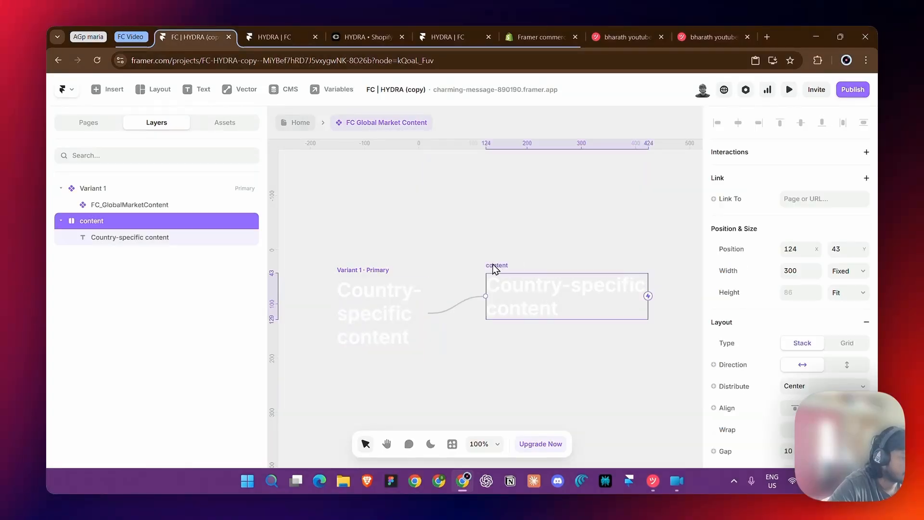
click(385, 267)
click(599, 293)
scroll(469, 303, left, 5)
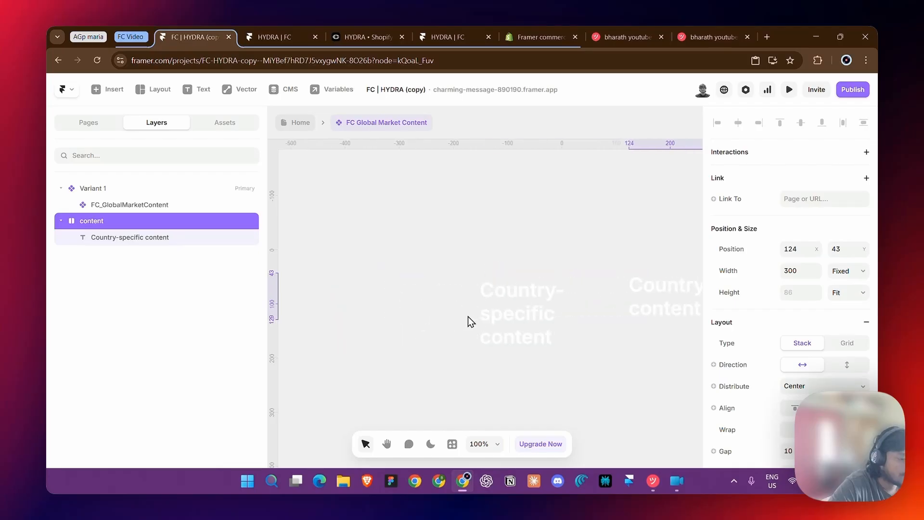
click(483, 318)
scroll(554, 322, right, 4)
click(599, 307)
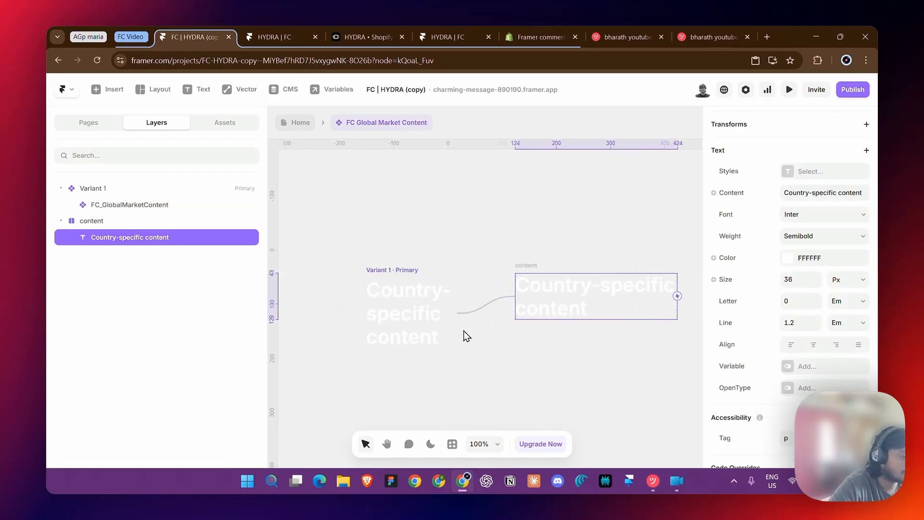
- Examine the Component and Country options of FC_GlobalMarketContent inside Variant 1
click(380, 330)
scroll(427, 336, up, 3)
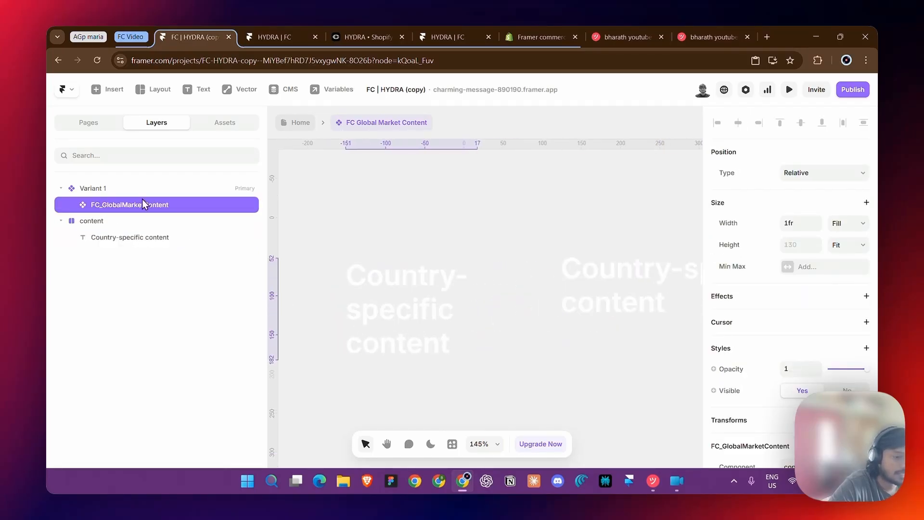
scroll(815, 355, down, 4)
click(812, 273)
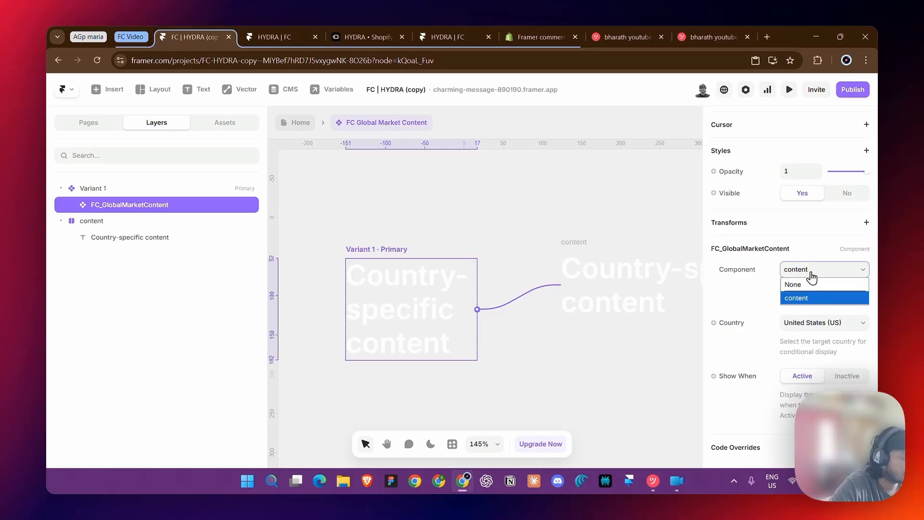
click(813, 298)
click(813, 327)
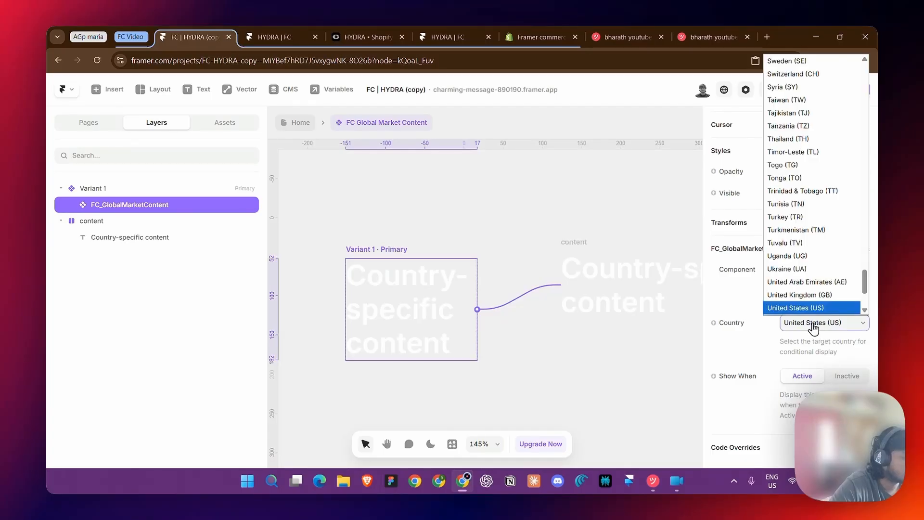
click(813, 327)
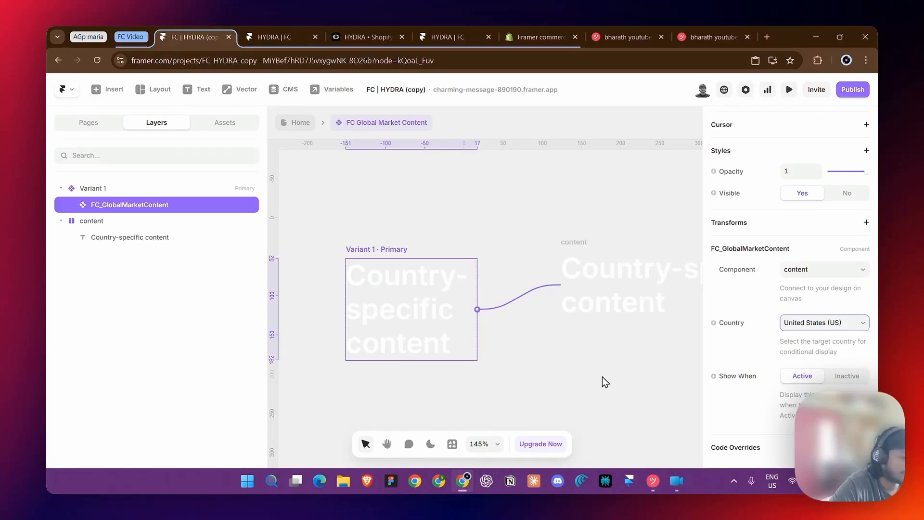
scroll(447, 334, down, 5)
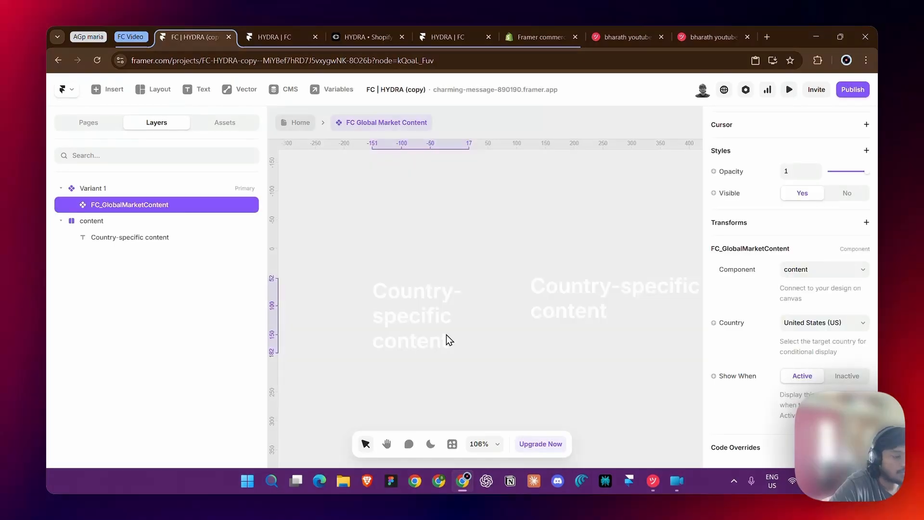
- Set the target country of FC_GlobalMarketContent in Variant 1 to United Arab Emirates (AE)
click(561, 302)
click(533, 279)
click(422, 318)
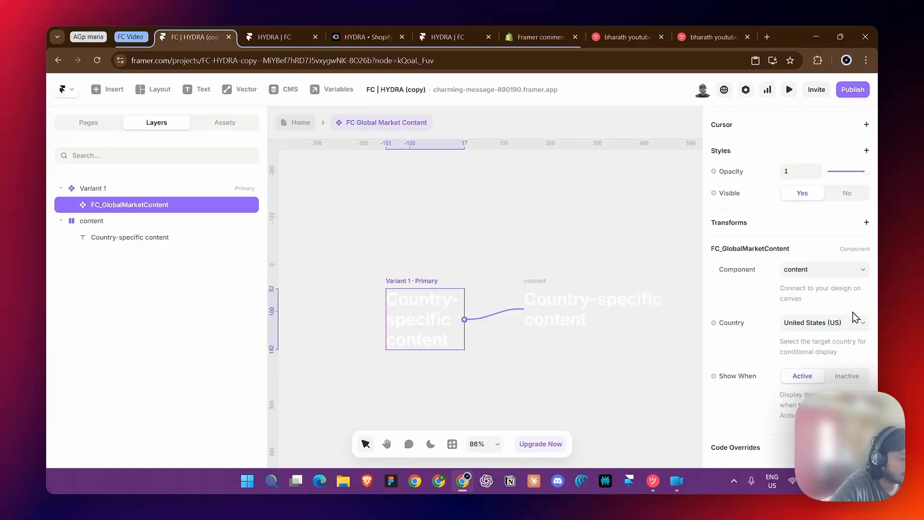
click(801, 327)
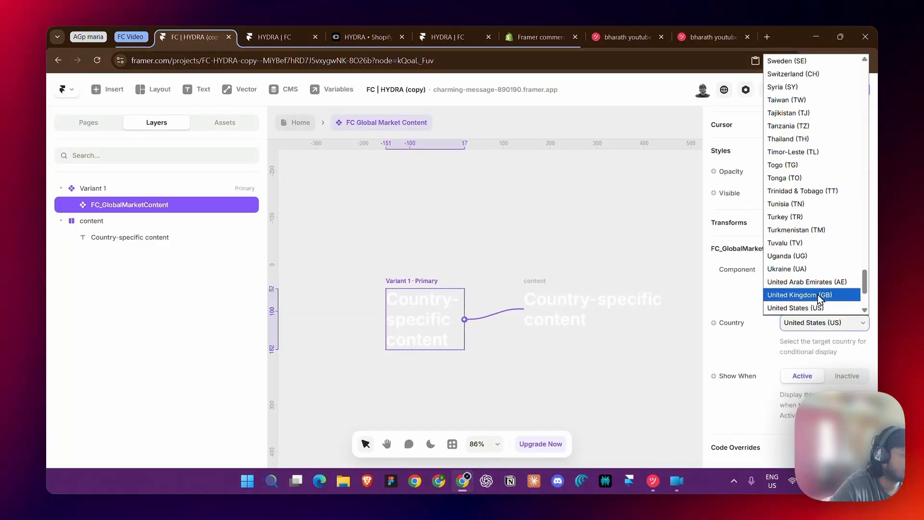
click(819, 287)
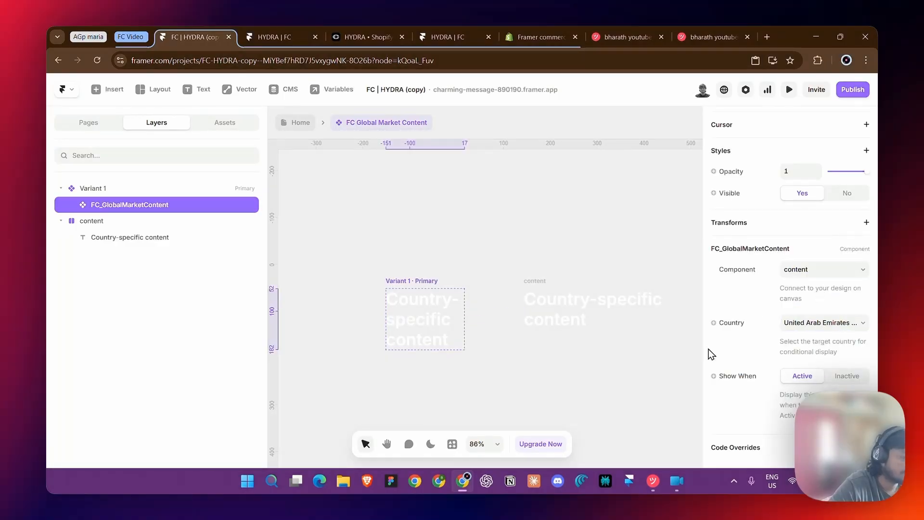
- Replace the text in the content frame with "UAE Content Component"
click(593, 318)
click(835, 192)
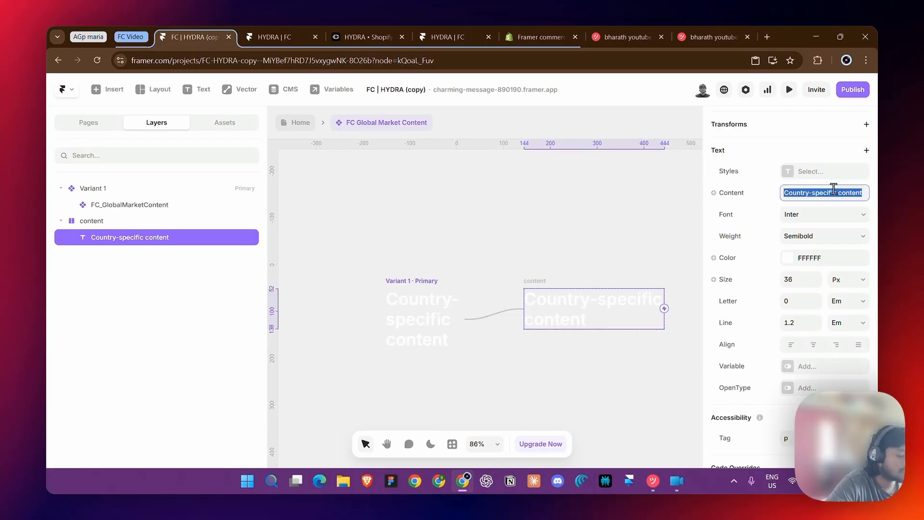
text(UAE Content Component)
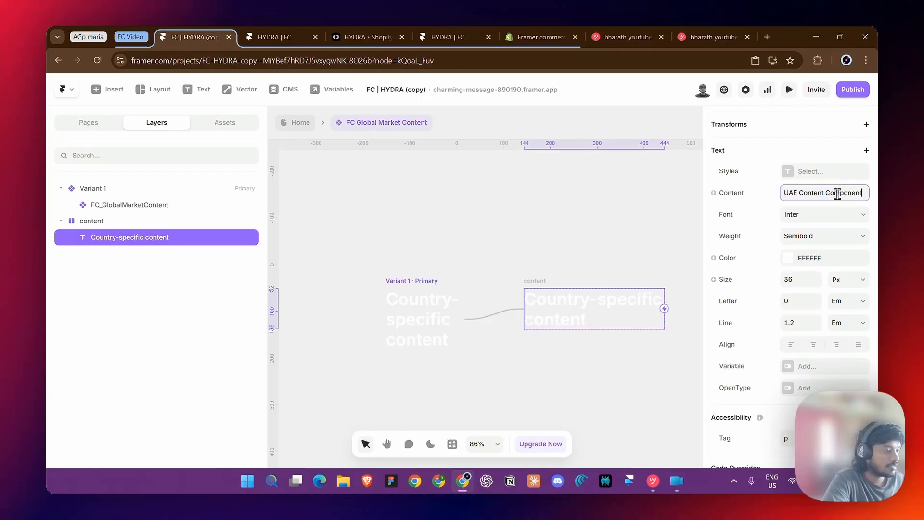
click(725, 135)
click(530, 289)
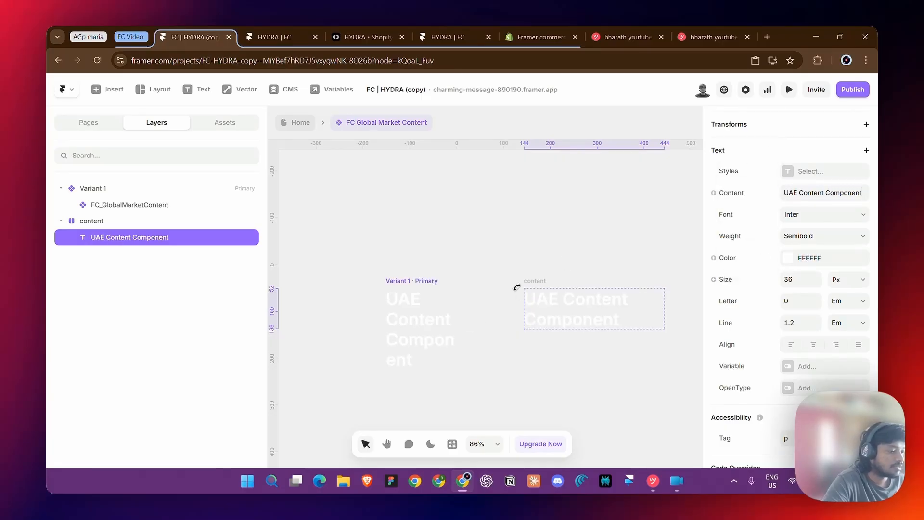
- Examine the Country setting of FC_GlobalMarketContent and its connection to the content frame
click(530, 265)
click(545, 294)
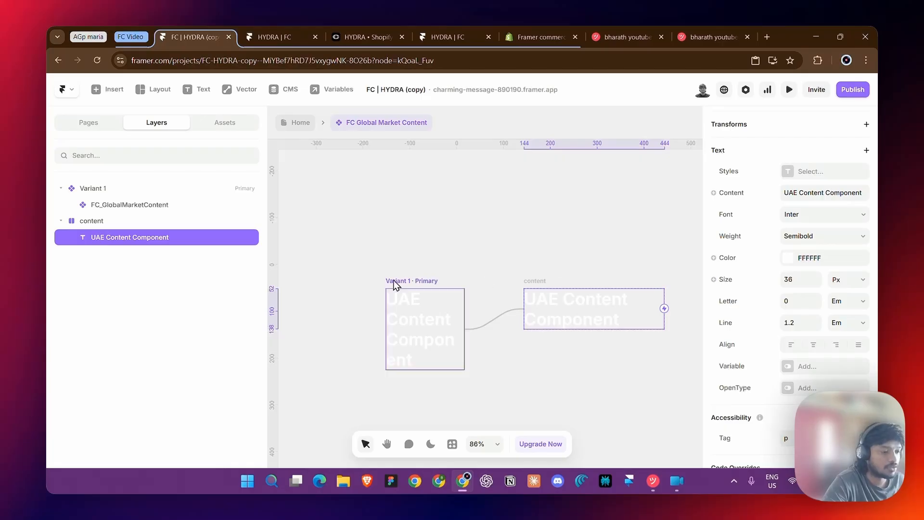
click(404, 299)
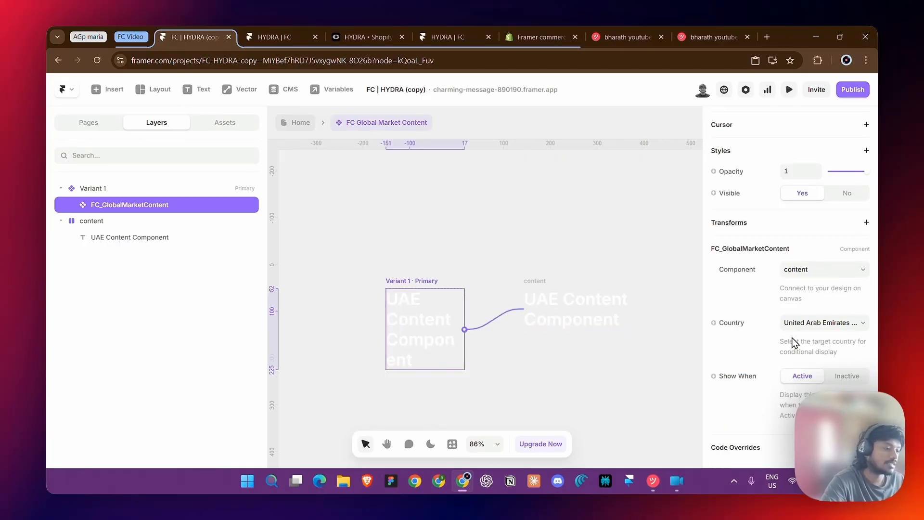
click(807, 331)
click(755, 330)
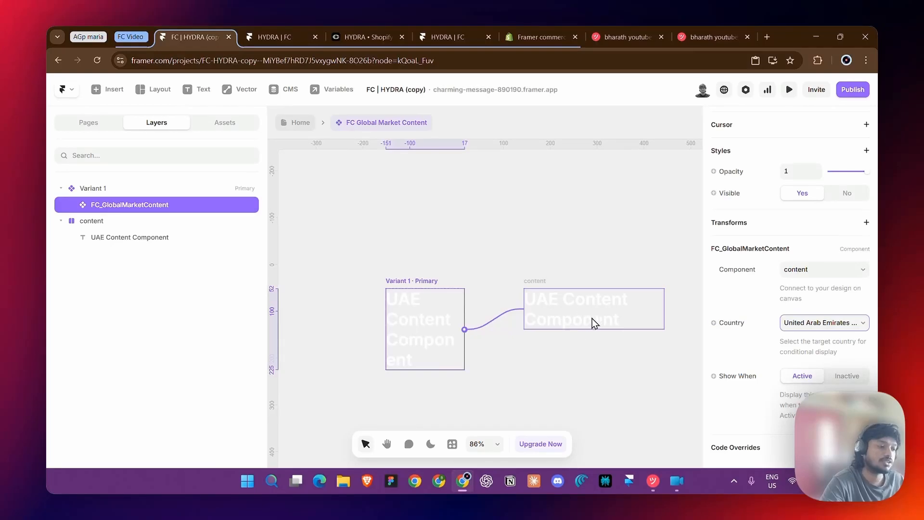
click(819, 328)
click(819, 326)
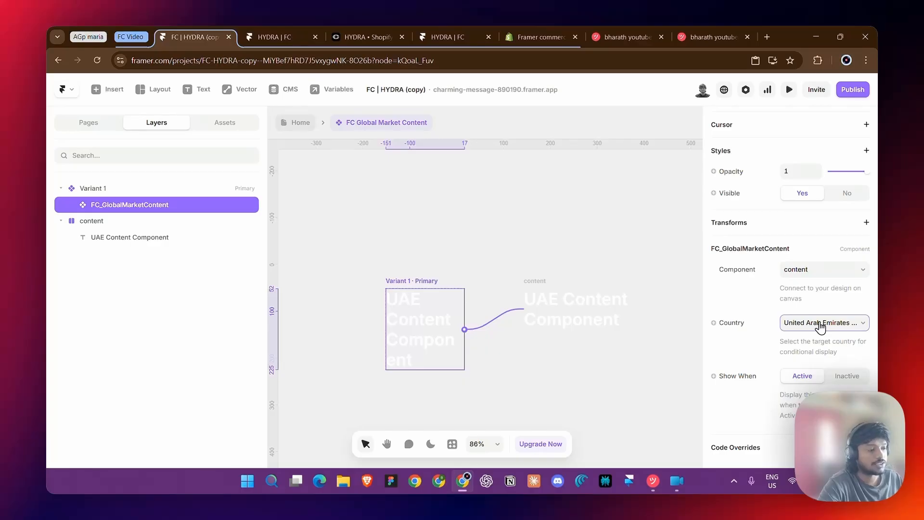
- Publish the updated site and reload the live HYDRA store page
click(852, 90)
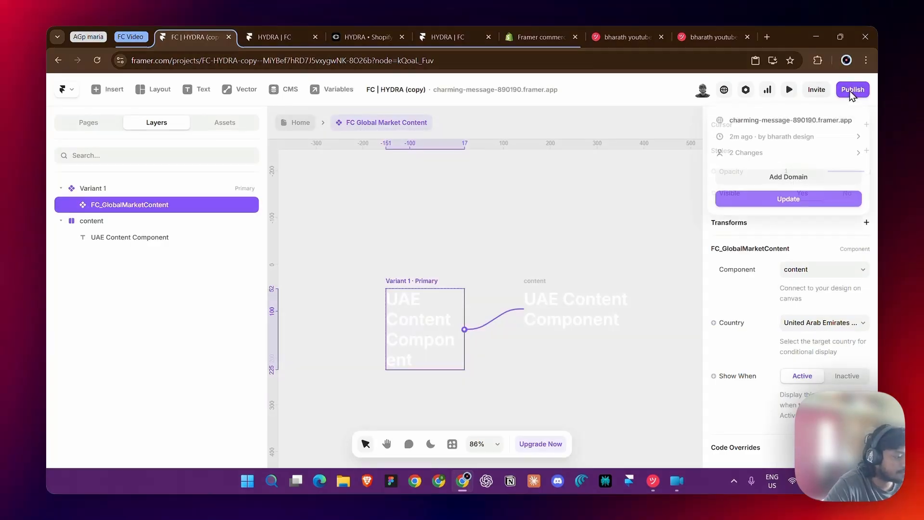
click(790, 199)
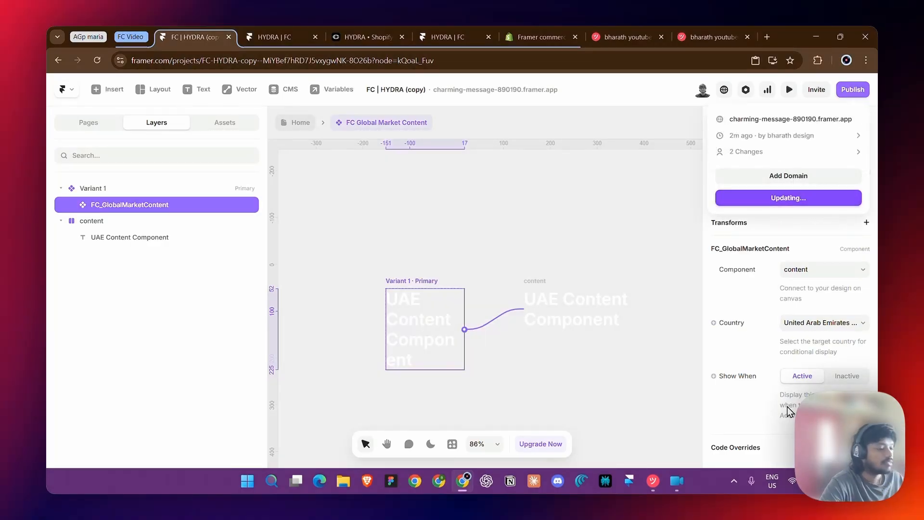
click(276, 37)
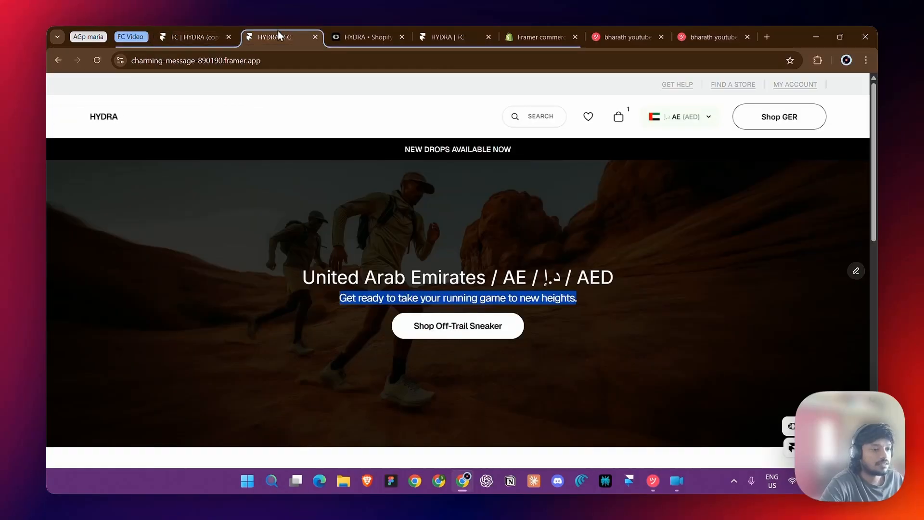
click(96, 61)
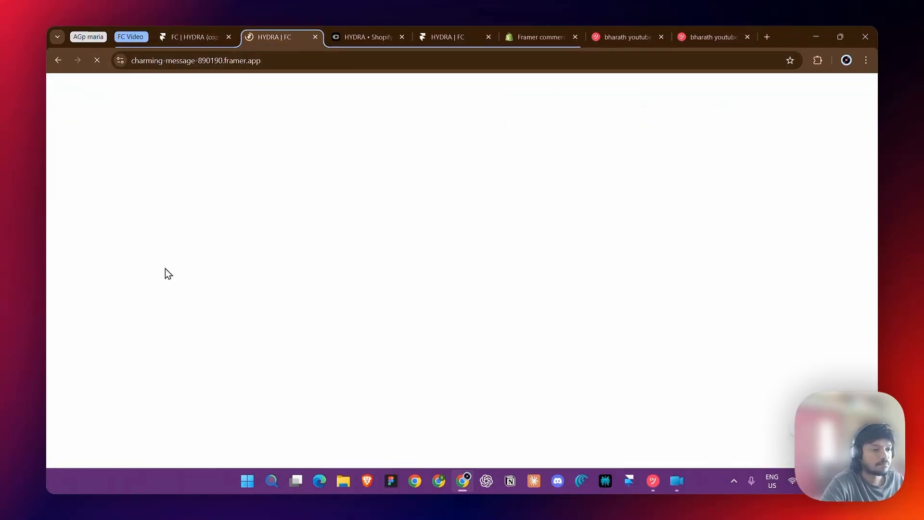
- Return to the Home page in the Framer editor and give the hero's FC Global Market Content a fixed width of 445
click(204, 33)
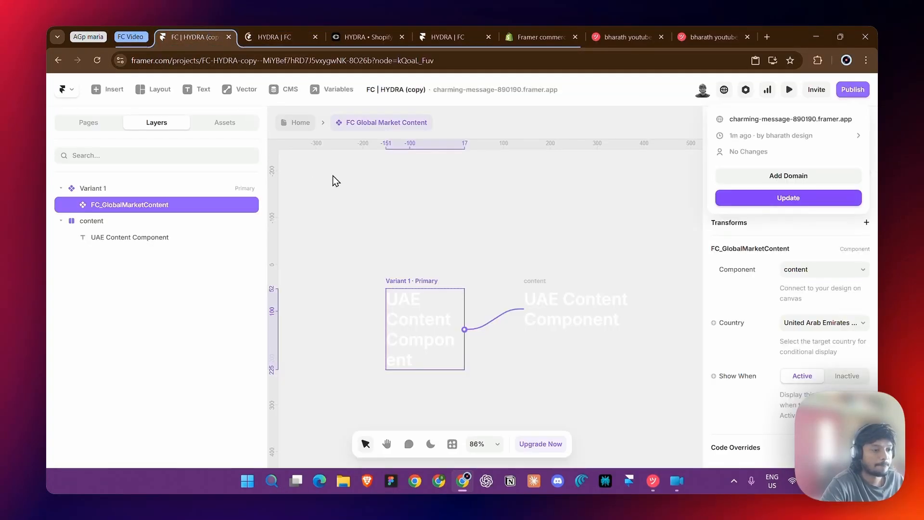
click(304, 130)
click(849, 151)
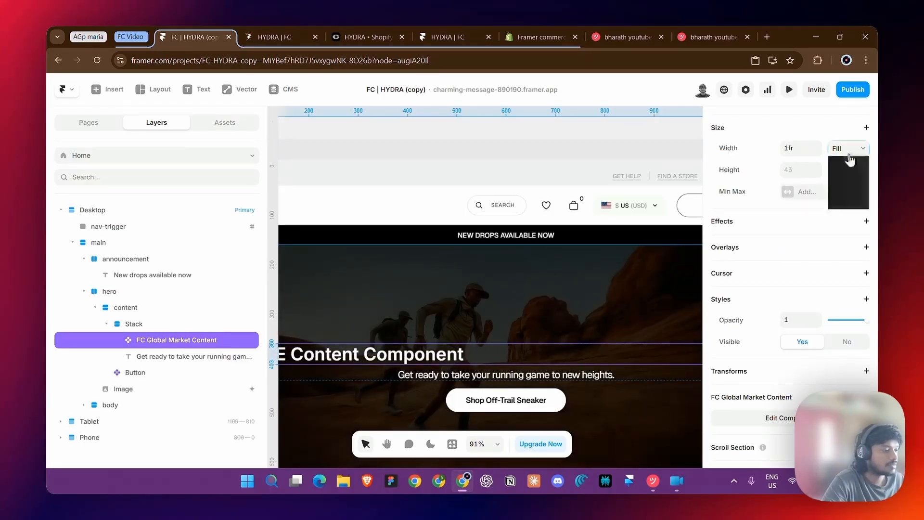
click(846, 199)
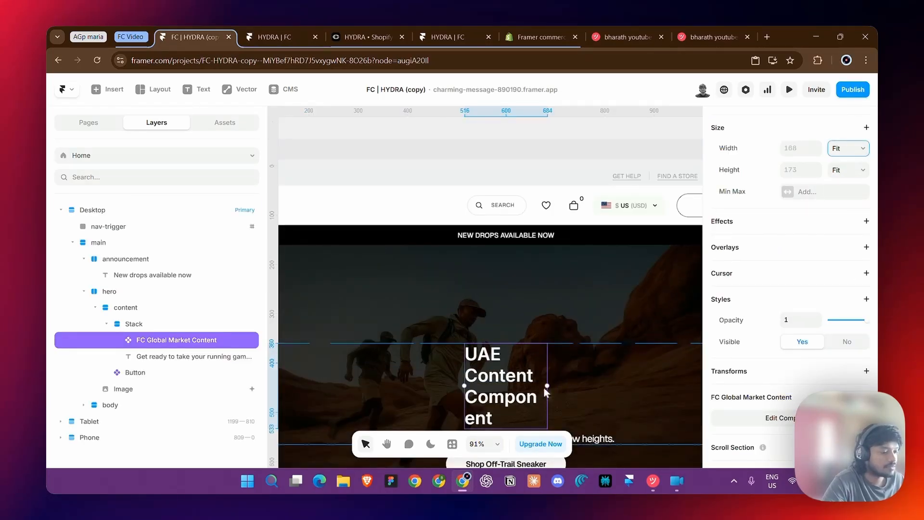
drag(547, 386, 688, 391)
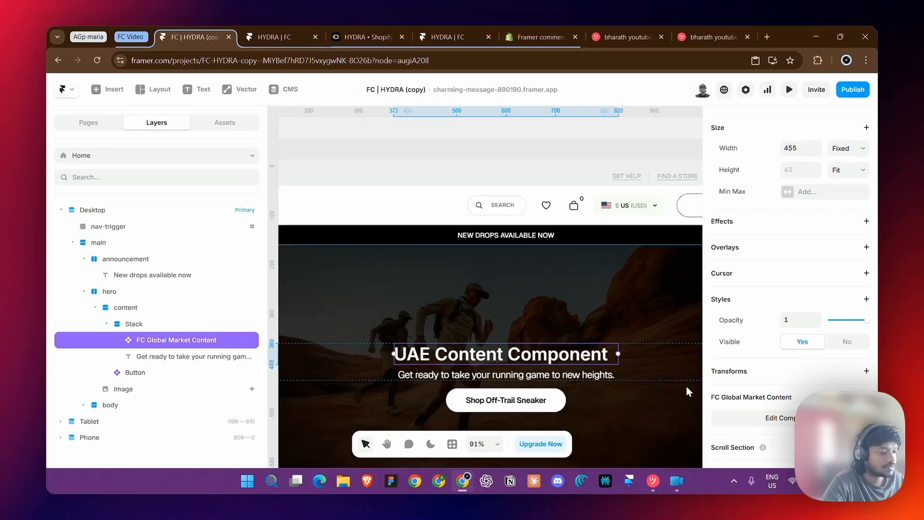
drag(619, 355, 616, 355)
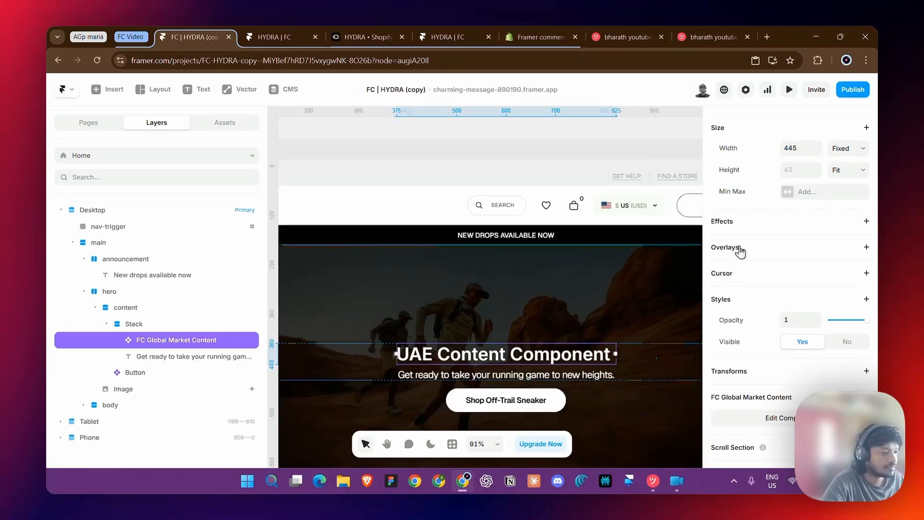
- Publish the resized hero component and switch to the live HYDRA store page
click(853, 89)
click(804, 198)
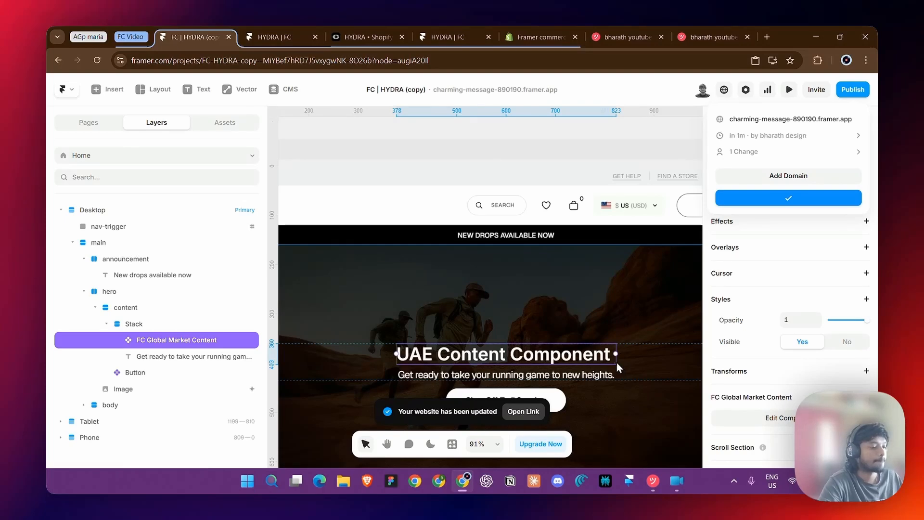
click(266, 27)
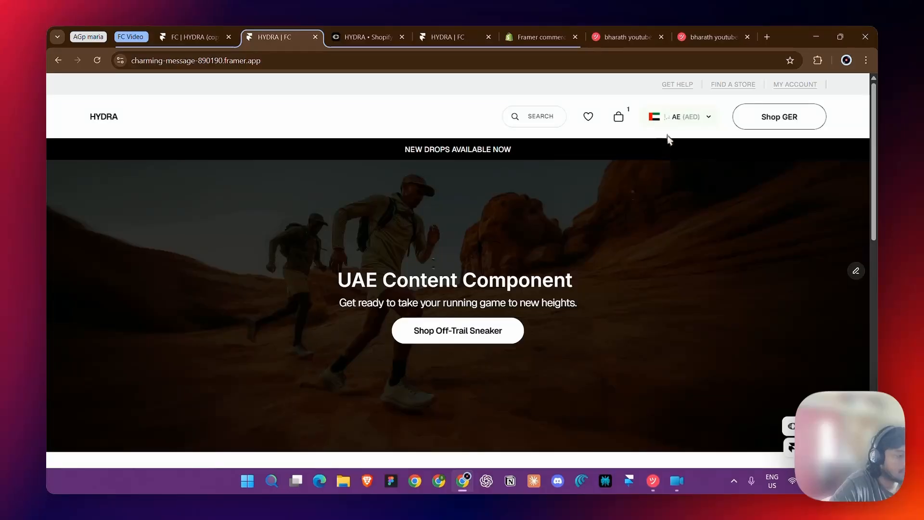
- Test the hero's country-specific content by switching the store's market to Germany, Australia, United Arab Emirates and Australia again
click(691, 121)
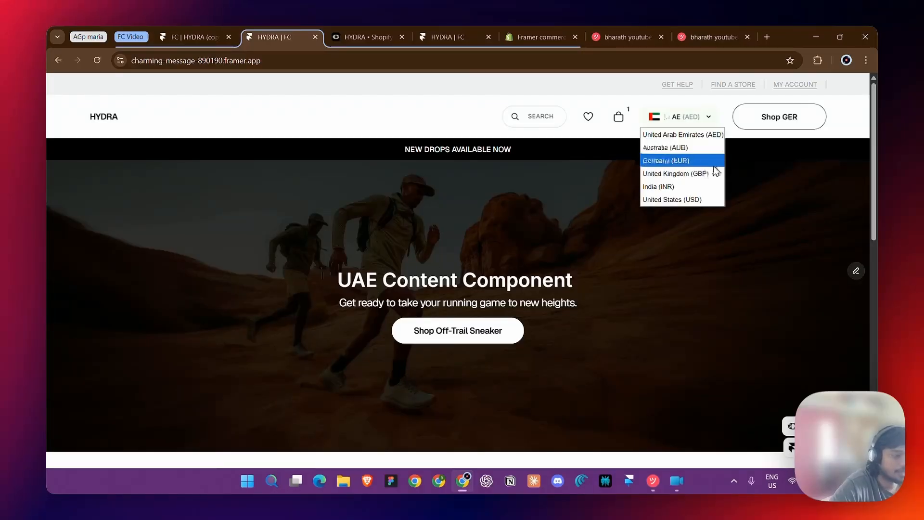
click(715, 164)
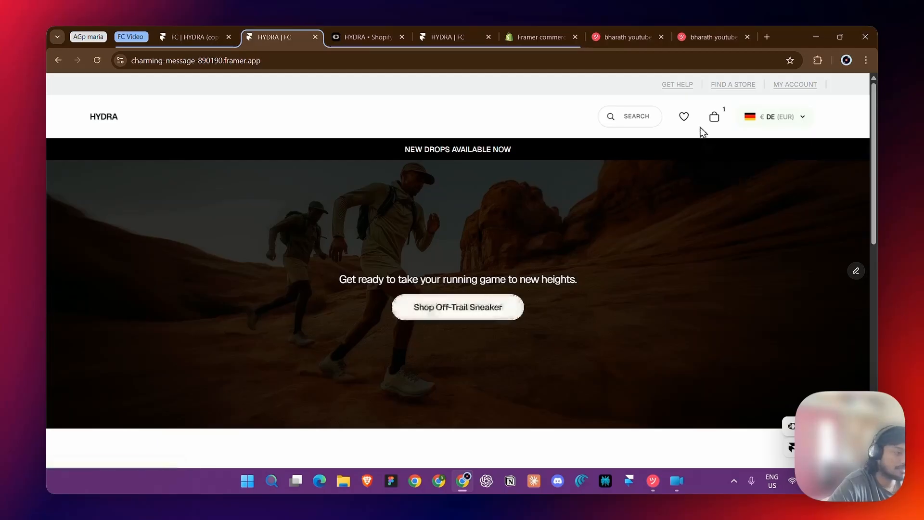
click(758, 124)
click(758, 151)
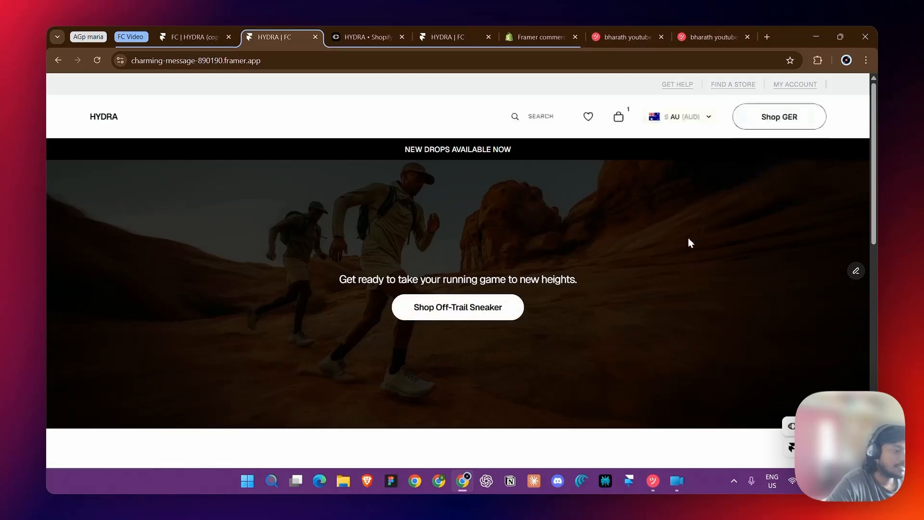
click(663, 117)
click(667, 149)
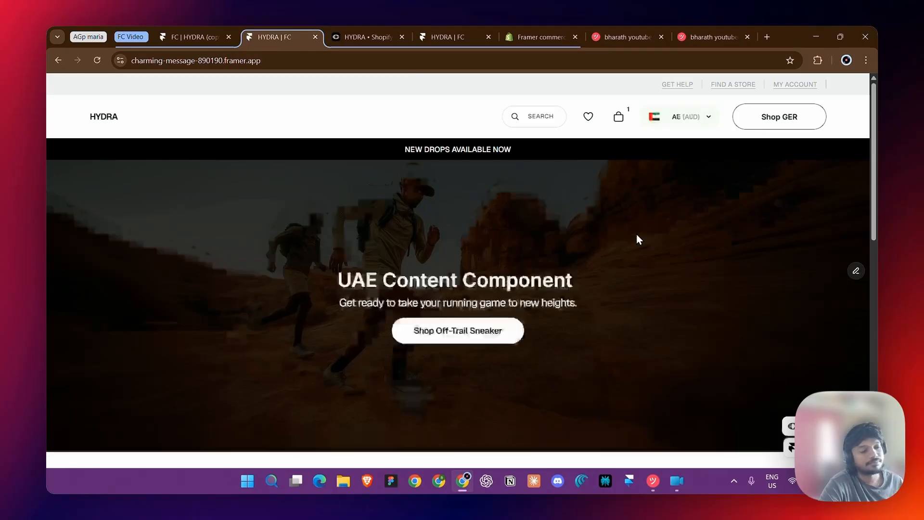
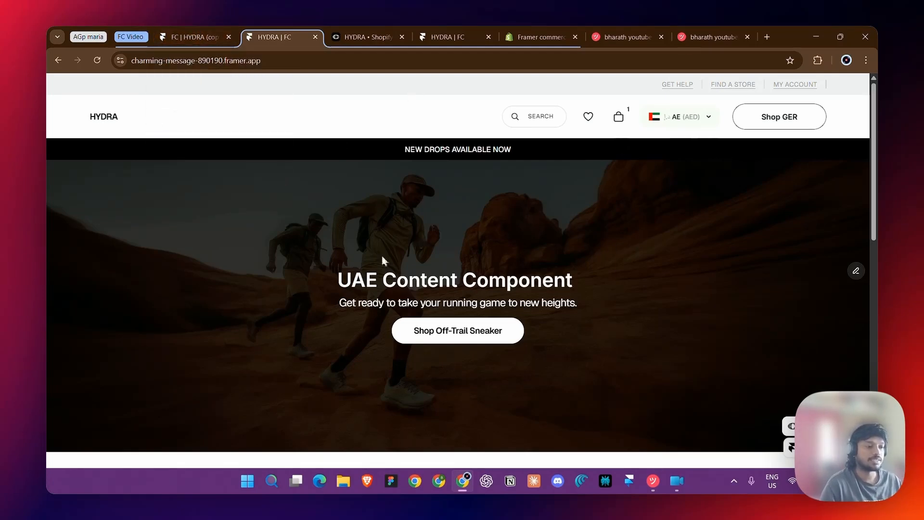
click(656, 119)
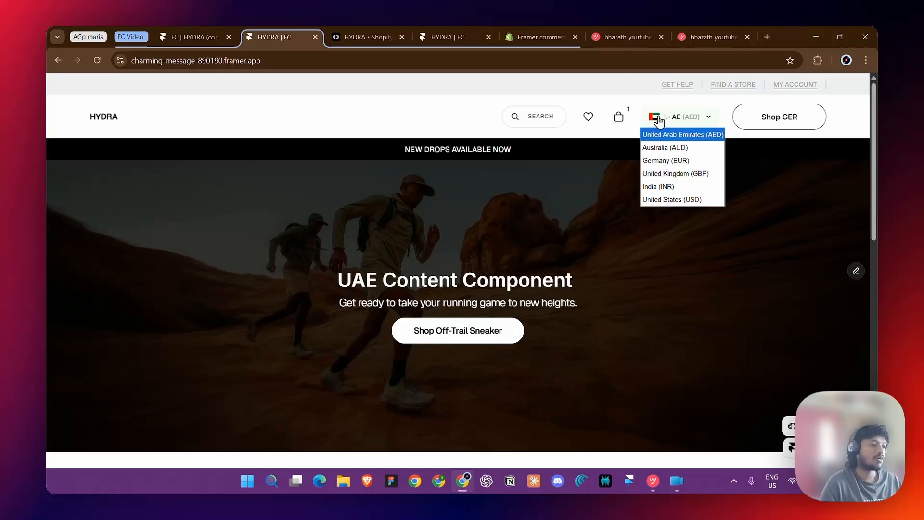
click(662, 148)
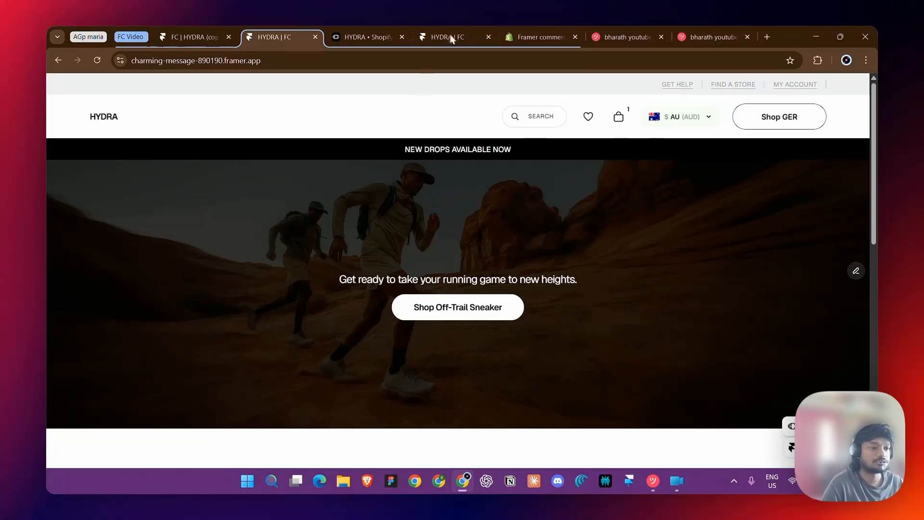
- Return to the Framer editor and select FC Global Market Content in the Home page hero
click(212, 37)
click(471, 377)
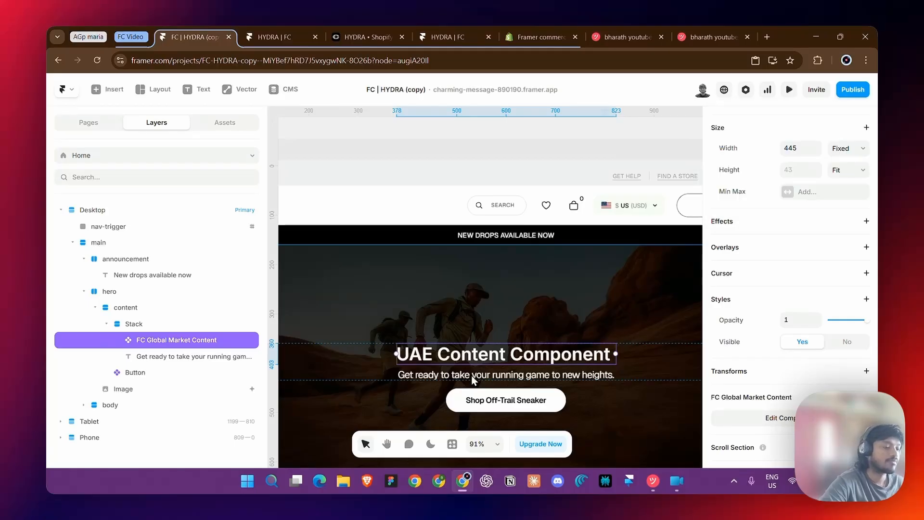
scroll(459, 371, down, 3)
scroll(459, 370, down, 3)
click(325, 281)
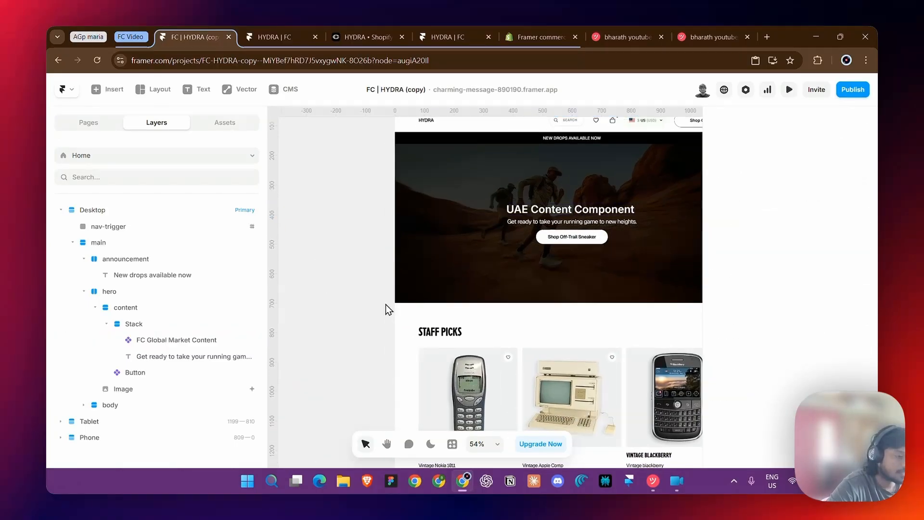
click(542, 210)
click(542, 209)
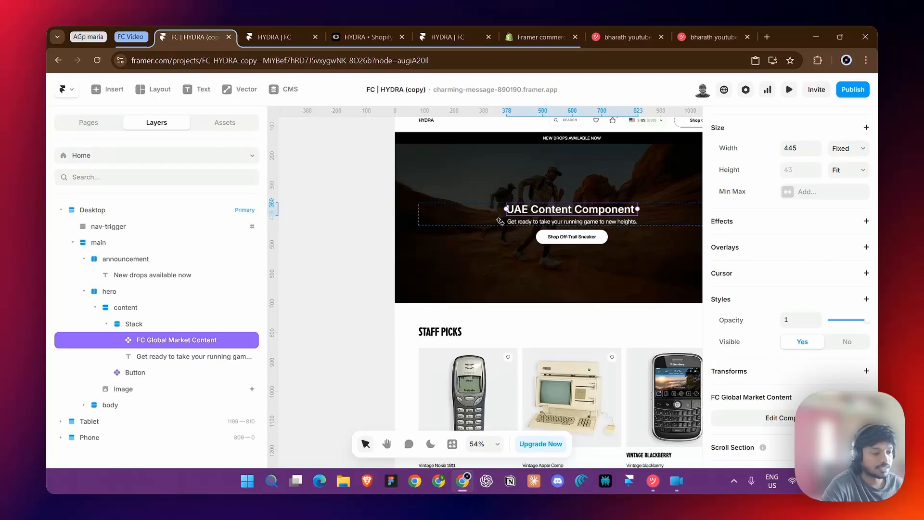
- Open the Smart Modal component from the Global group of the Framer Commerce plugin's components
click(452, 444)
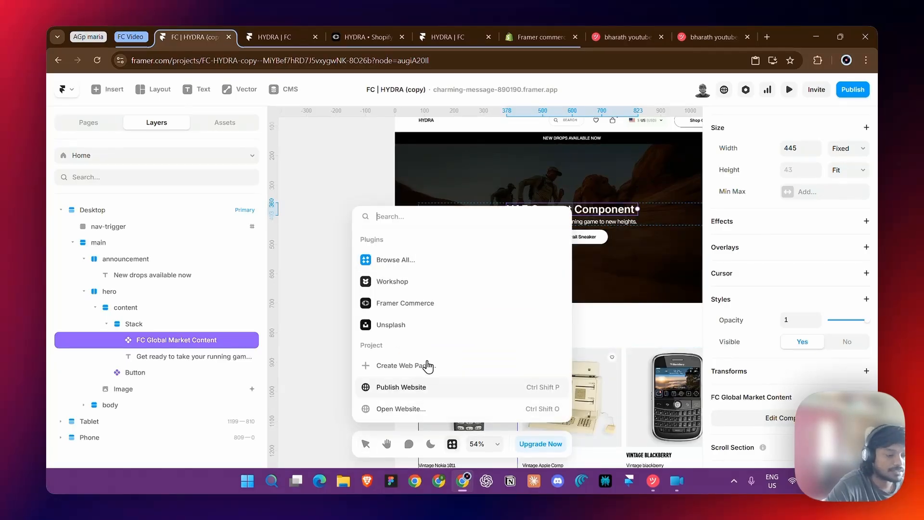
click(422, 301)
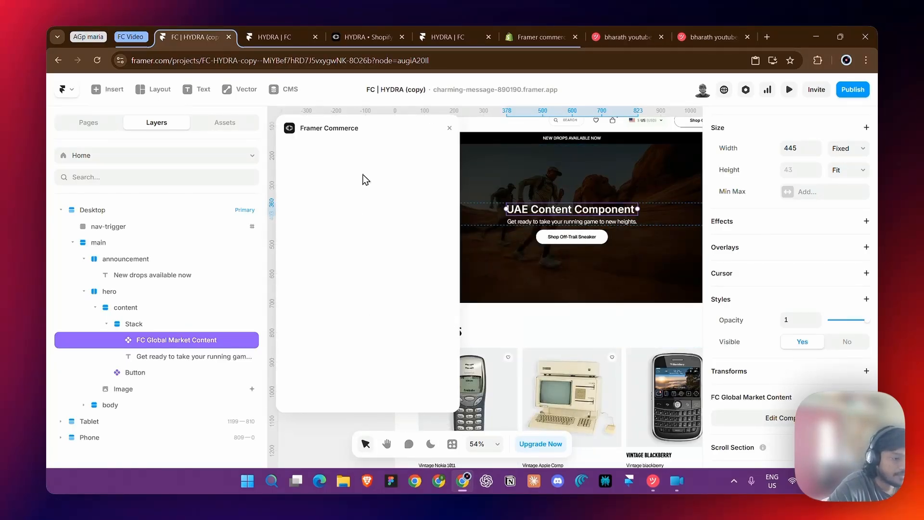
click(354, 290)
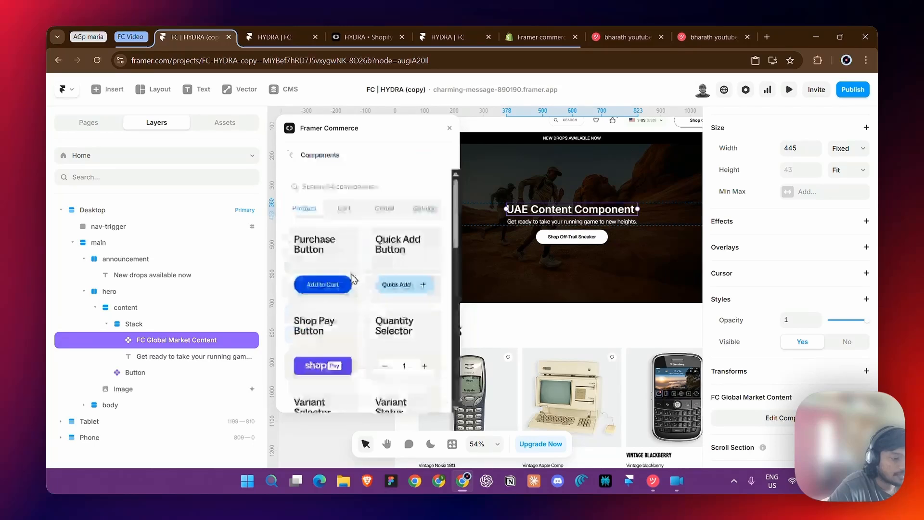
click(384, 209)
scroll(330, 330, down, 3)
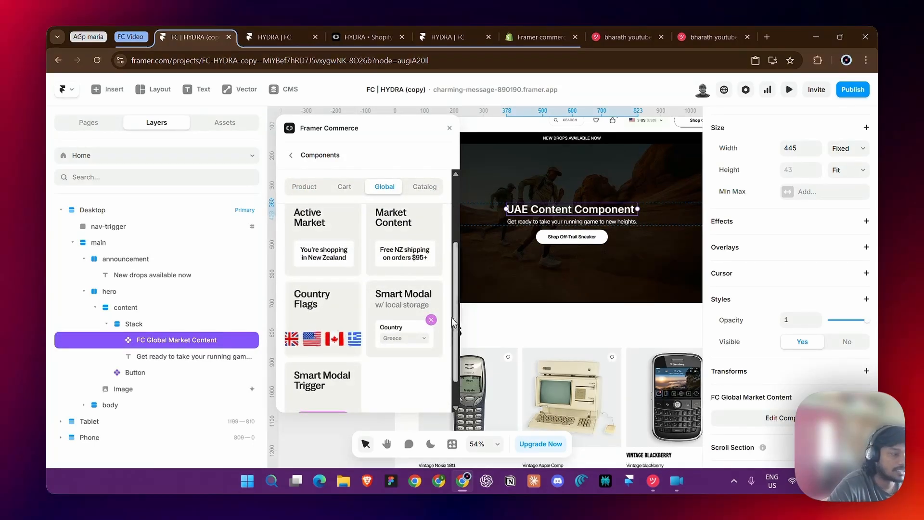
scroll(613, 221, up, 5)
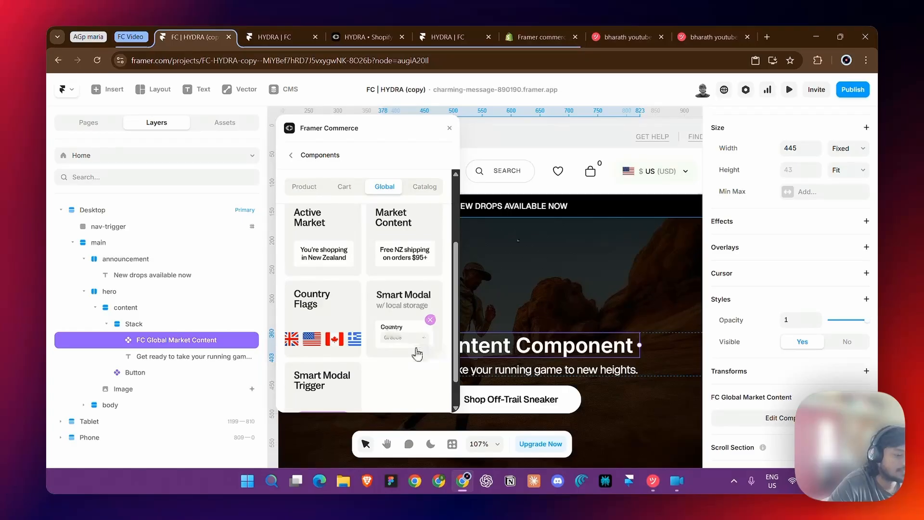
scroll(369, 345, left, 4)
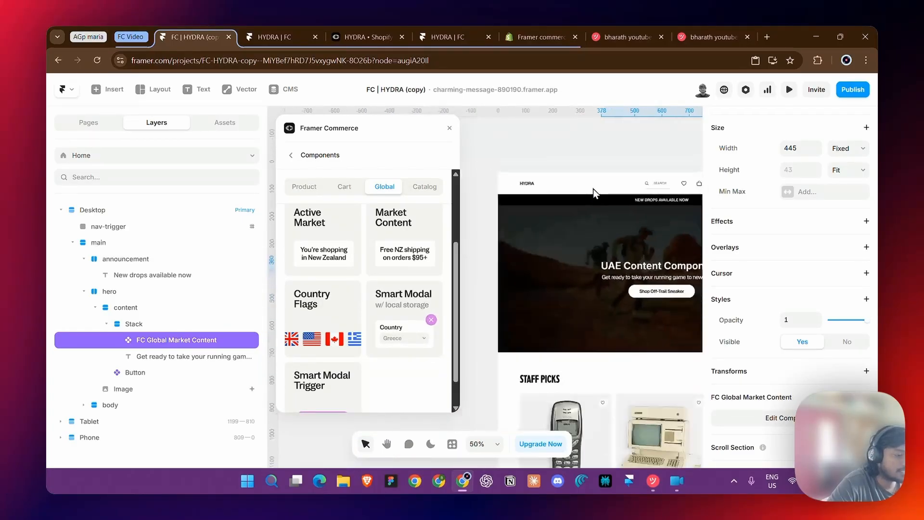
scroll(593, 293, down, 5)
click(385, 306)
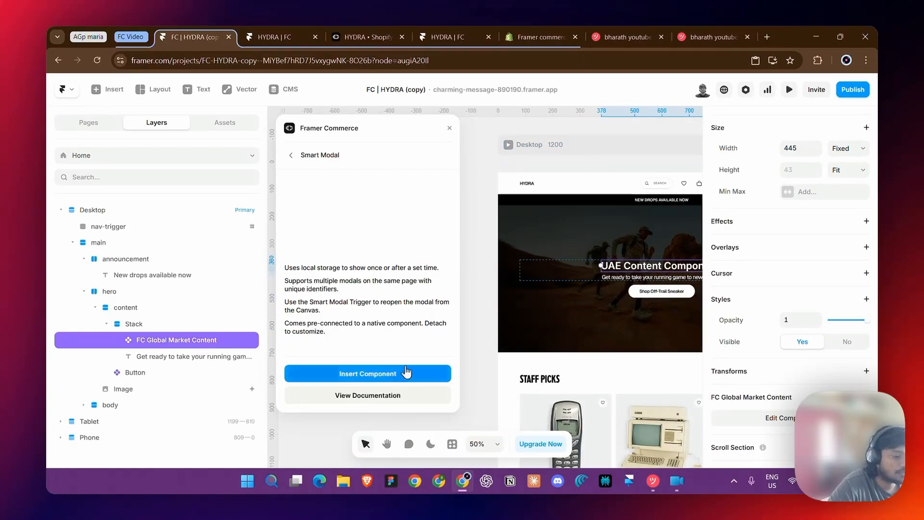
- Open the Main layout template for editing, insert the FC Smart Modal onto its canvas, and close the plugin
click(578, 304)
click(745, 218)
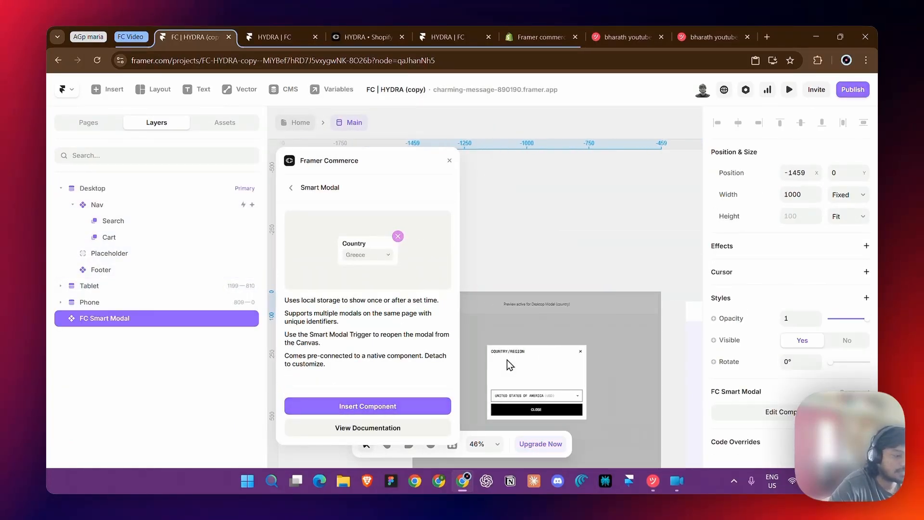
scroll(518, 367, down, 5)
click(500, 296)
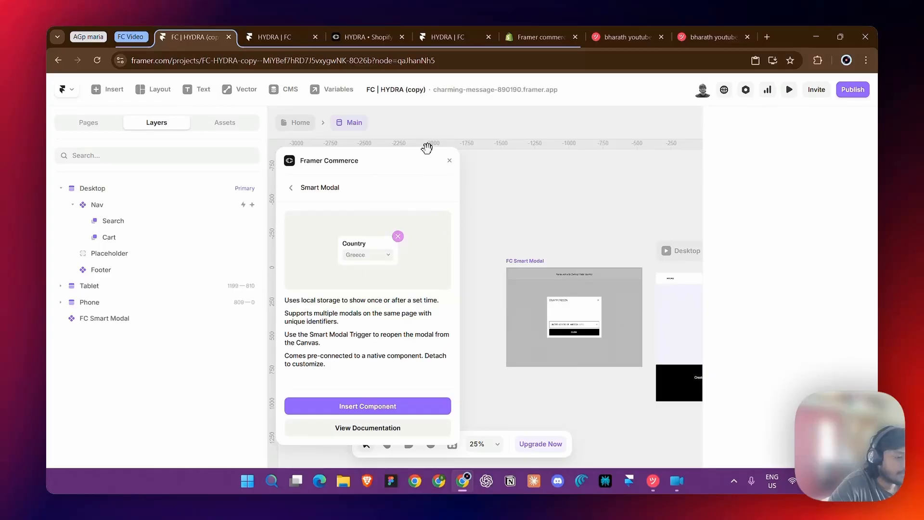
click(449, 160)
click(550, 275)
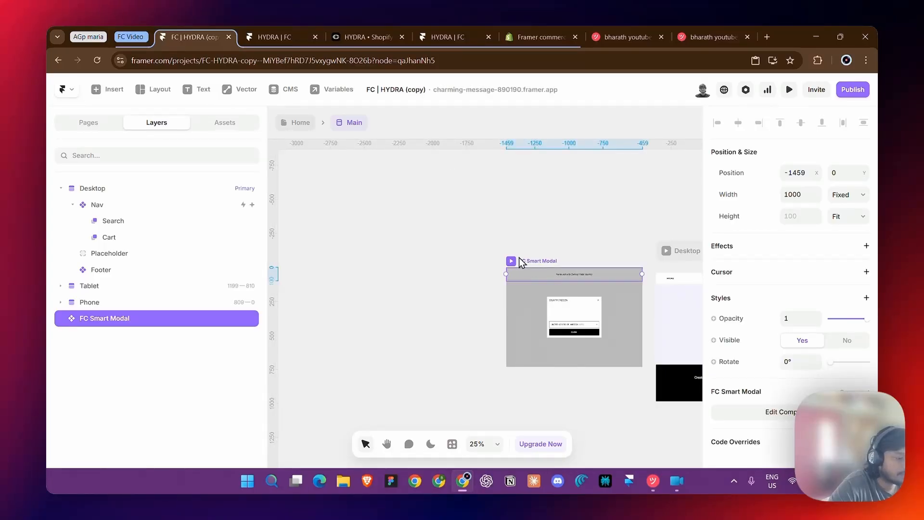
- Move the FC Smart Modal into the Desktop layout above Nav and set its width to Fill
key(shift+2)
click(371, 258)
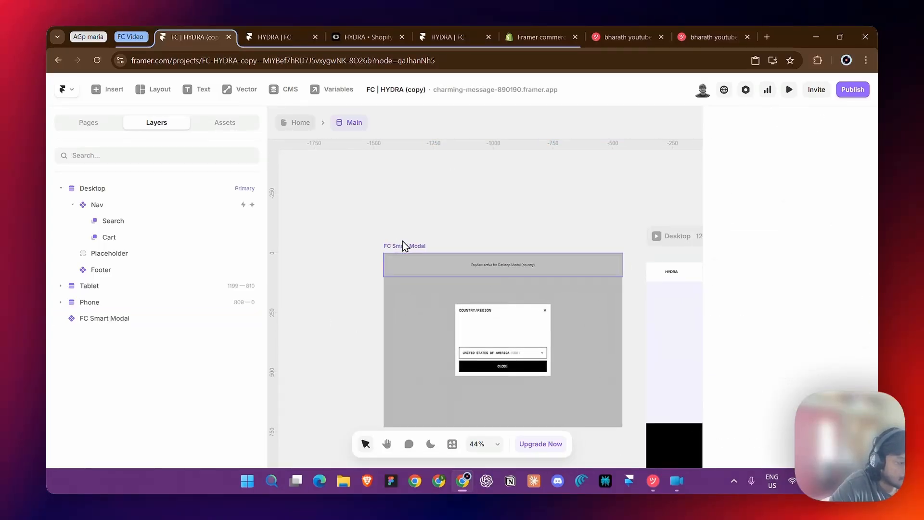
drag(403, 241, 310, 226)
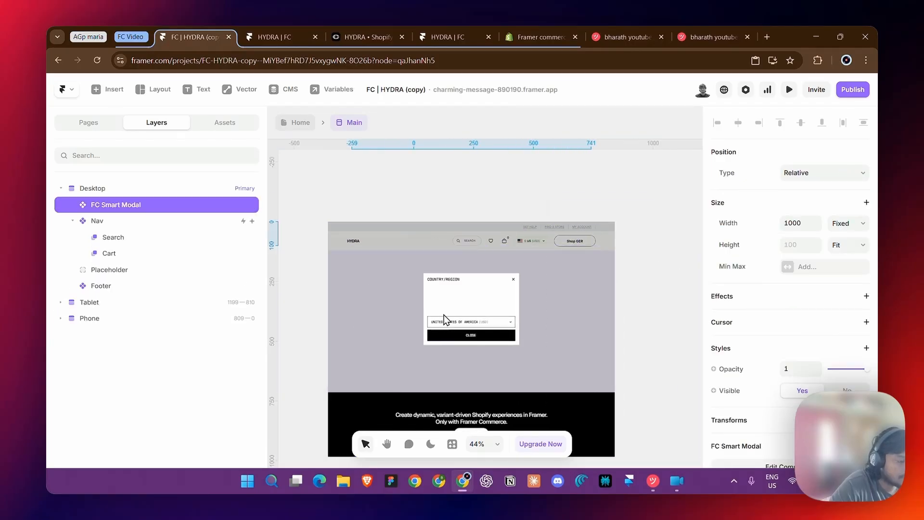
key(shift+2)
click(840, 231)
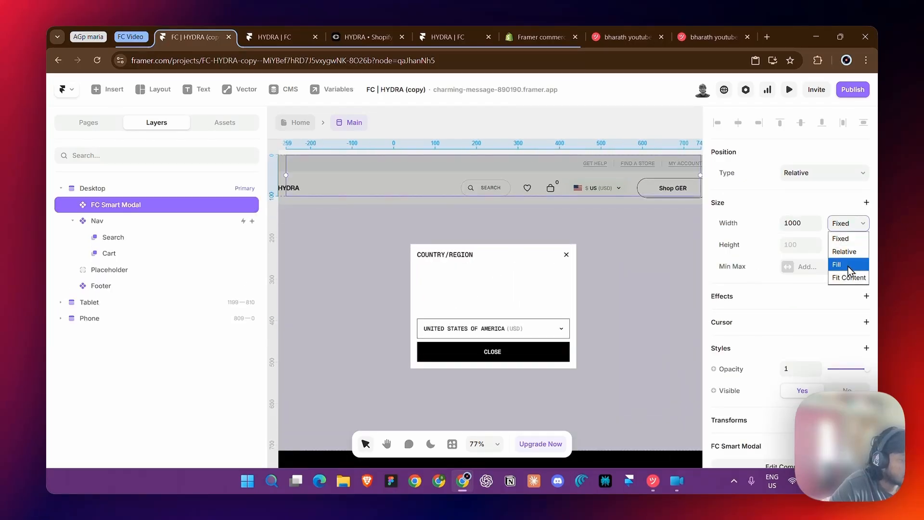
click(848, 261)
click(577, 306)
double_click(475, 187)
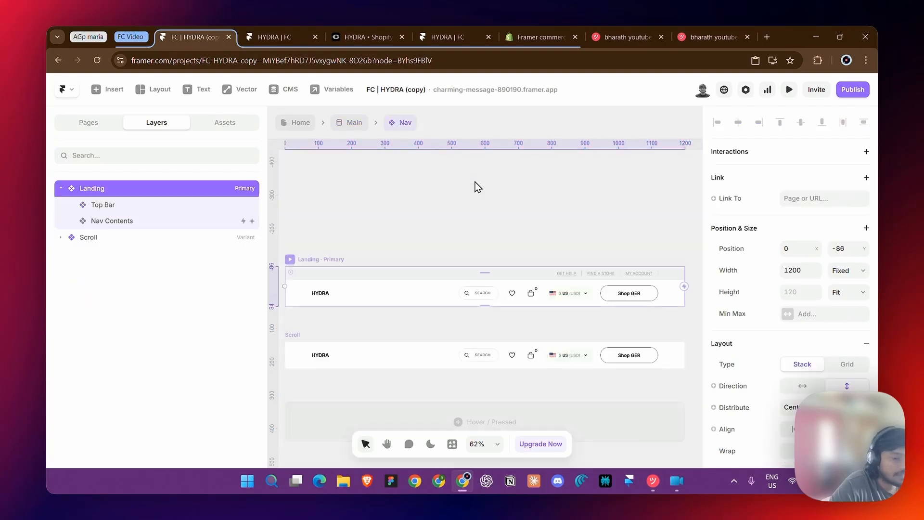
click(355, 123)
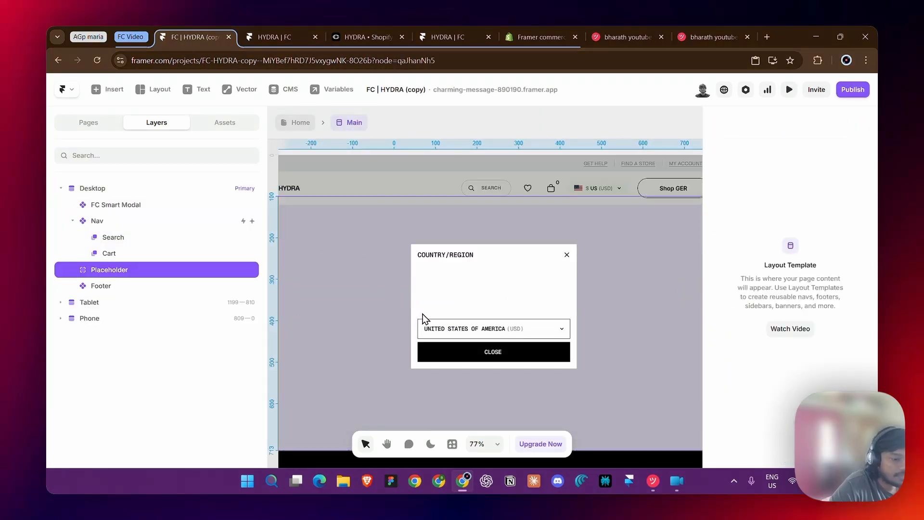
- Open the FC Smart Modal in the Main template for editing, unlinking and replacing all its instances
click(201, 204)
scroll(743, 387, down, 1)
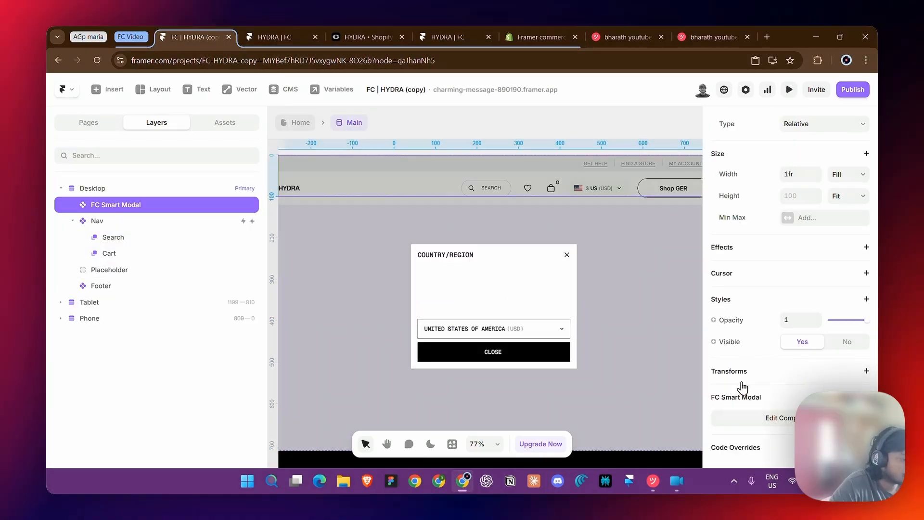
click(744, 426)
click(496, 307)
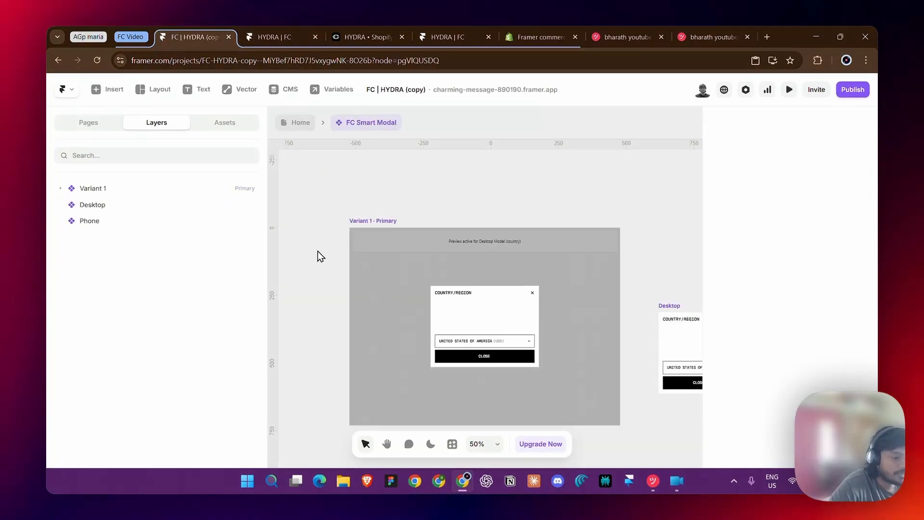
- Examine the settings of FC_GlobalSmartModal inside Variant 1, including its Logic options for when the modal appears
click(361, 228)
click(378, 202)
click(390, 219)
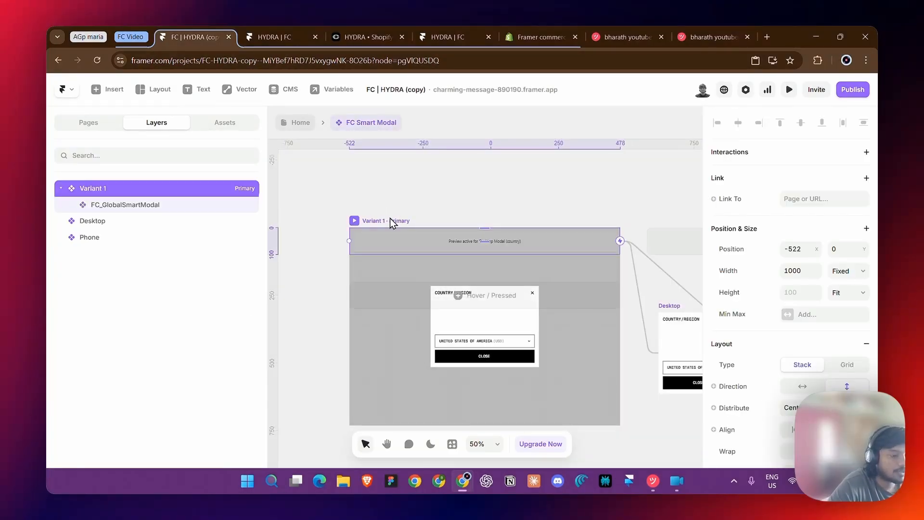
click(186, 204)
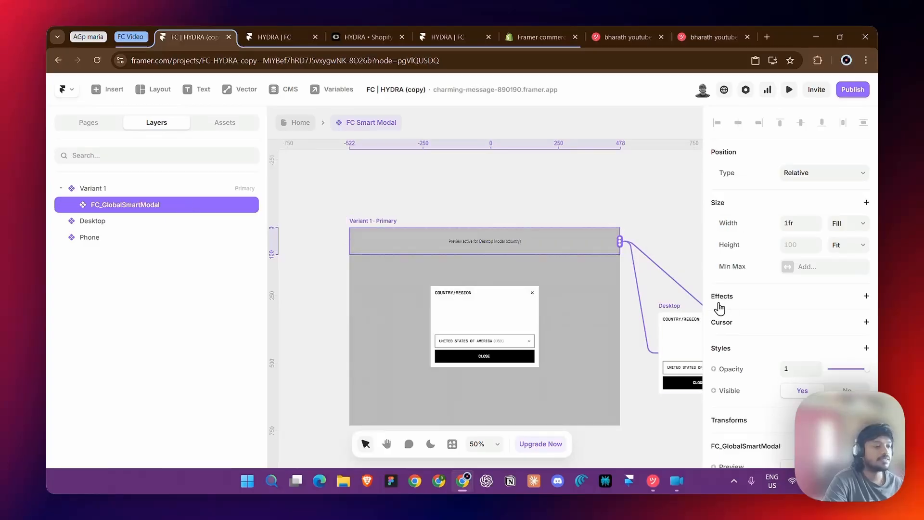
scroll(580, 313, right, 5)
scroll(861, 310, down, 5)
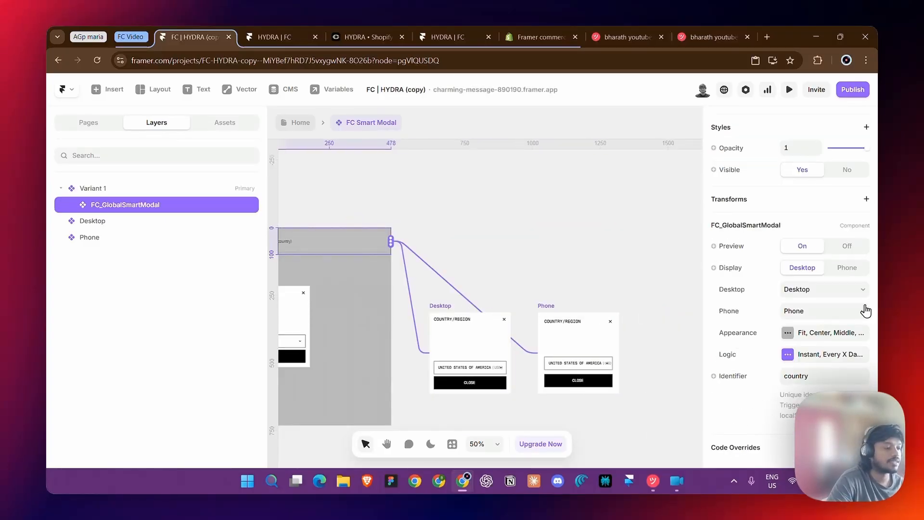
click(821, 357)
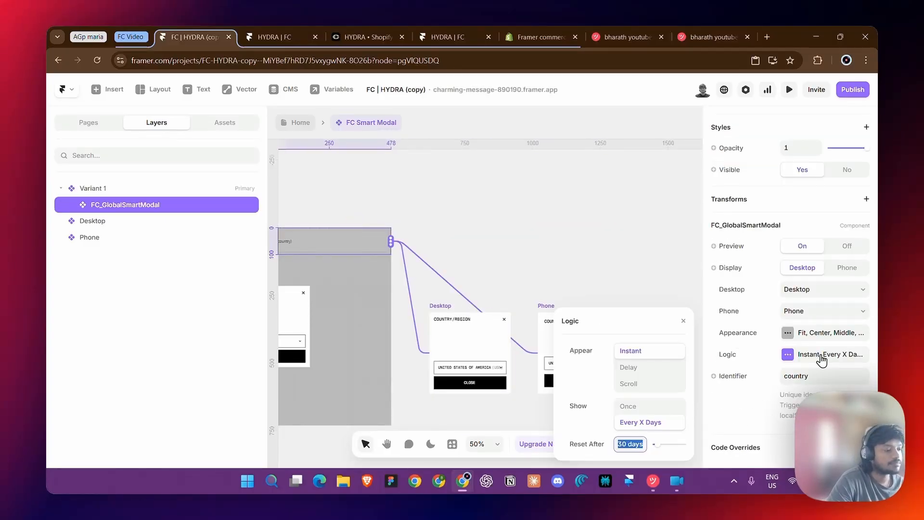
click(701, 275)
- Open the Desktop Country Modal for editing, unlinking and replacing all its instances
scroll(432, 224, left, 5)
click(432, 224)
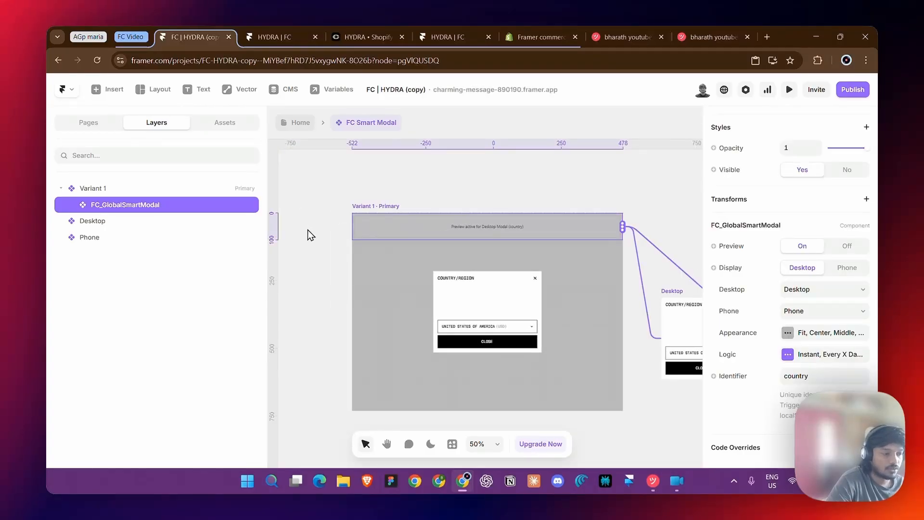
scroll(337, 260, right, 5)
scroll(391, 287, up, 2)
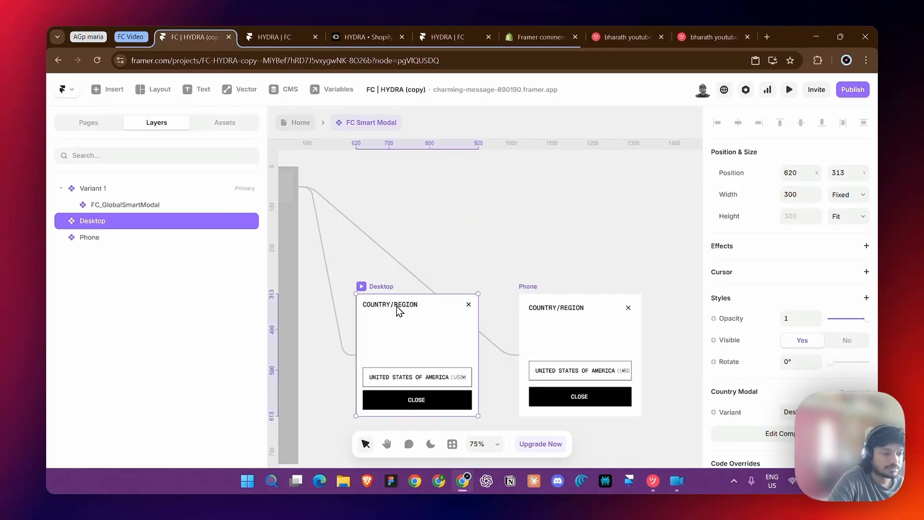
scroll(456, 387, up, 4)
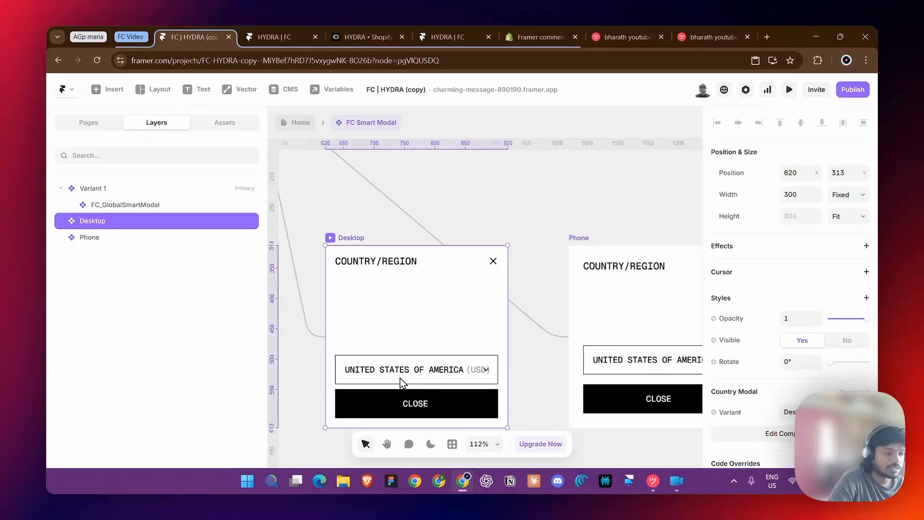
double_click(400, 378)
click(445, 311)
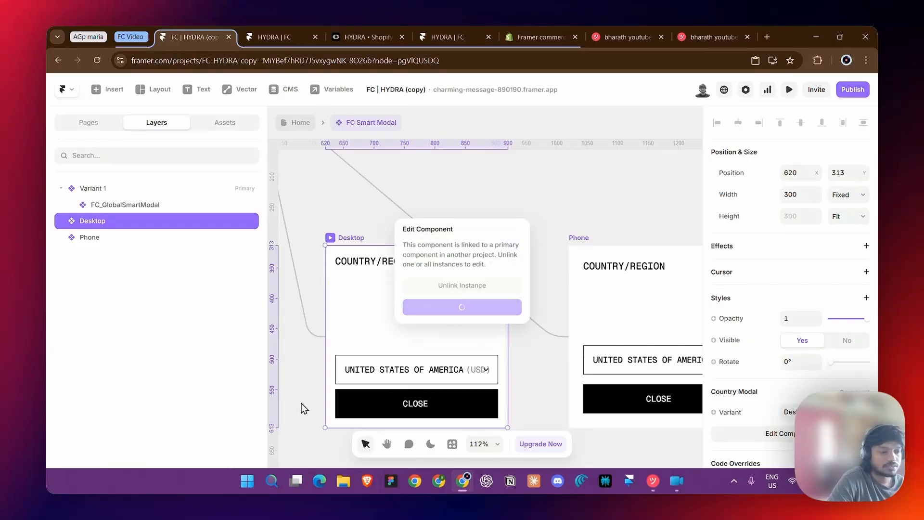
- Open the Demo B Dropdown inside the Country Modal for editing, unlinking and replacing all its instances
scroll(478, 389, down, 4)
scroll(465, 227, up, 4)
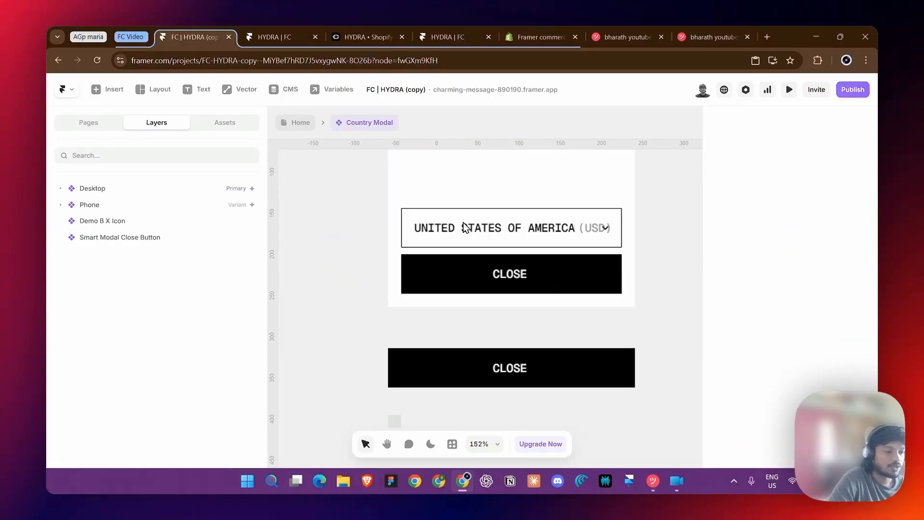
click(466, 228)
scroll(789, 285, down, 3)
click(790, 418)
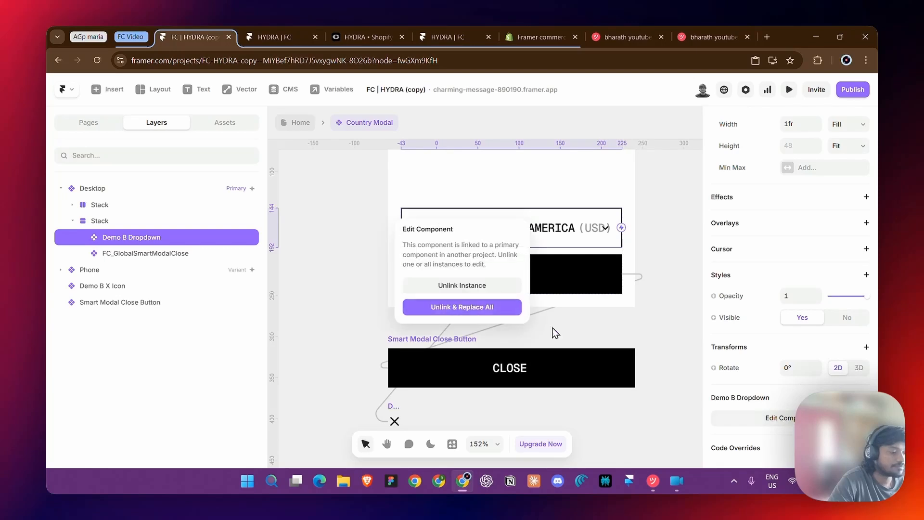
click(331, 292)
double_click(562, 236)
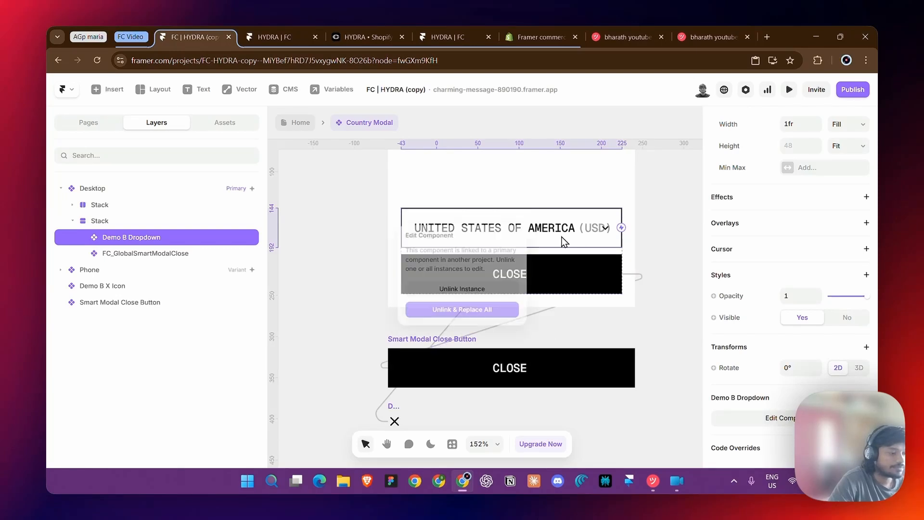
click(462, 307)
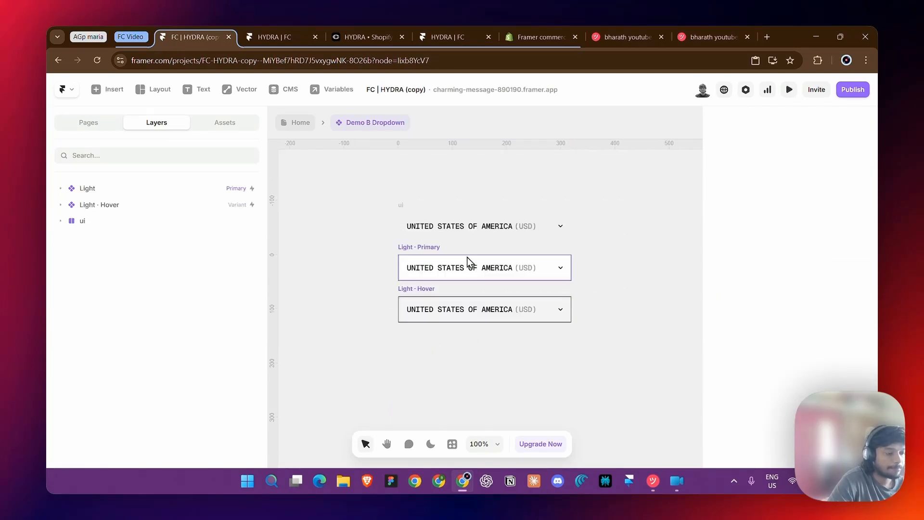
- Examine the dropdown's FC_GlobalMarketDropdown and the FC_GlobalMarketActive settings of its country name and currency code
click(431, 271)
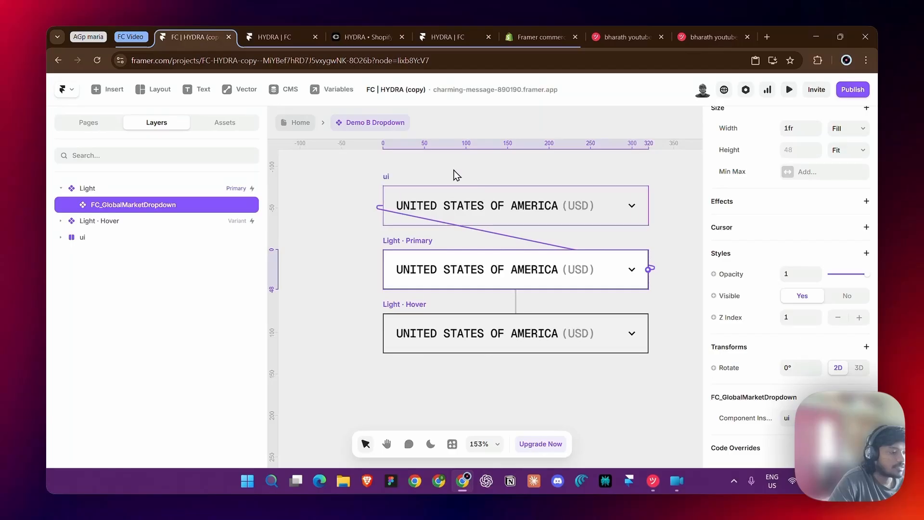
click(498, 211)
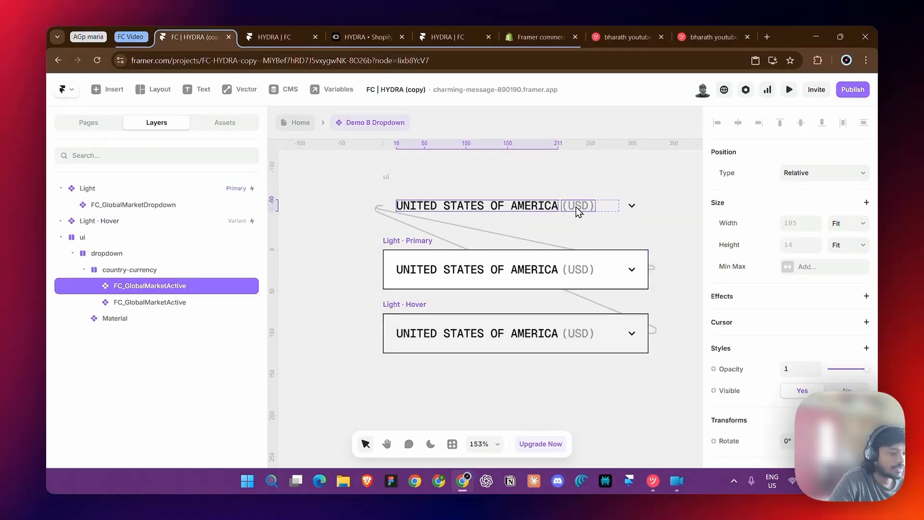
click(576, 207)
scroll(854, 303, down, 7)
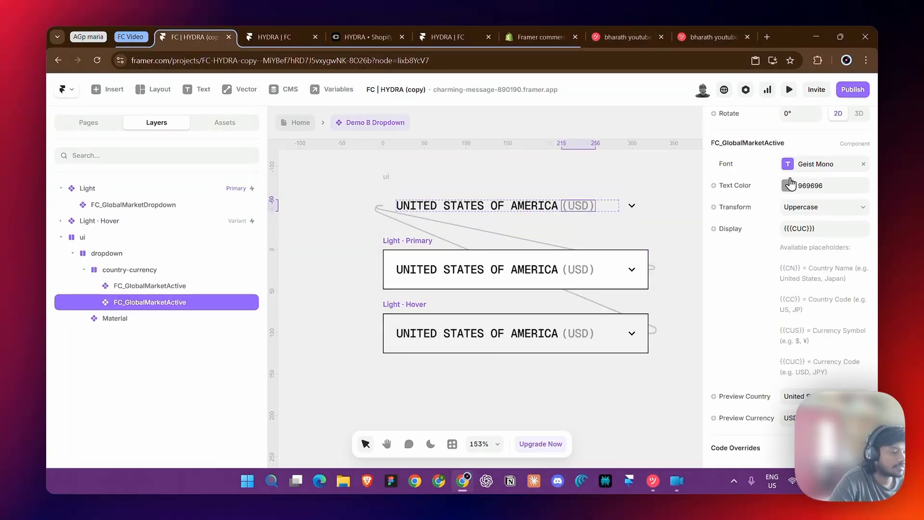
click(500, 210)
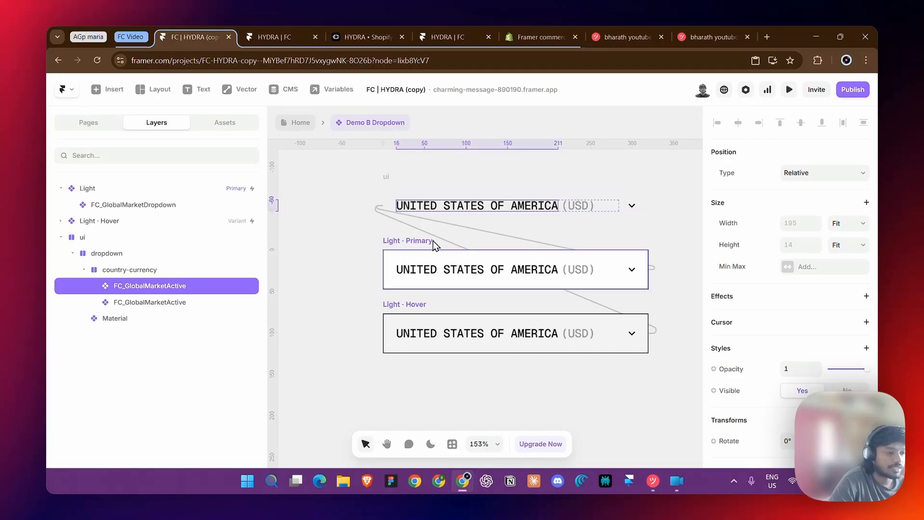
click(458, 270)
- Return to the Home page and select its Desktop breakpoint to view the page with the country modal
click(299, 124)
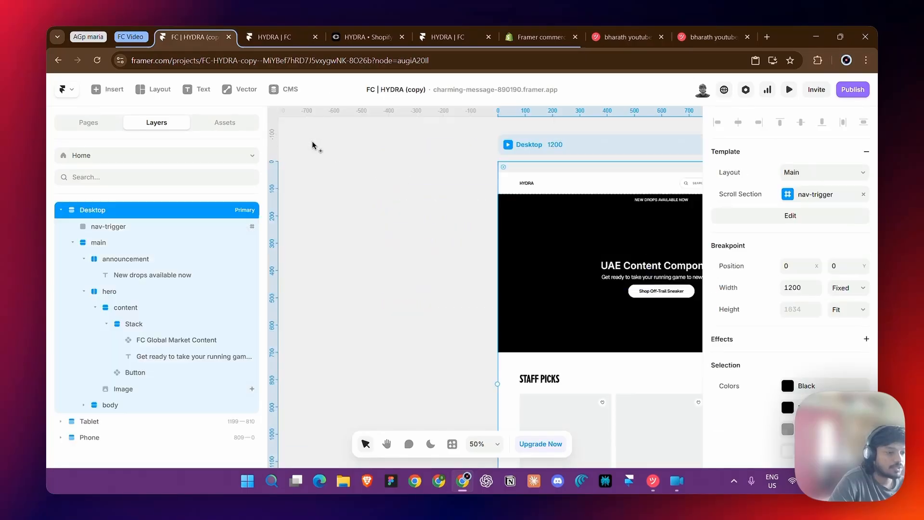
click(548, 244)
click(495, 143)
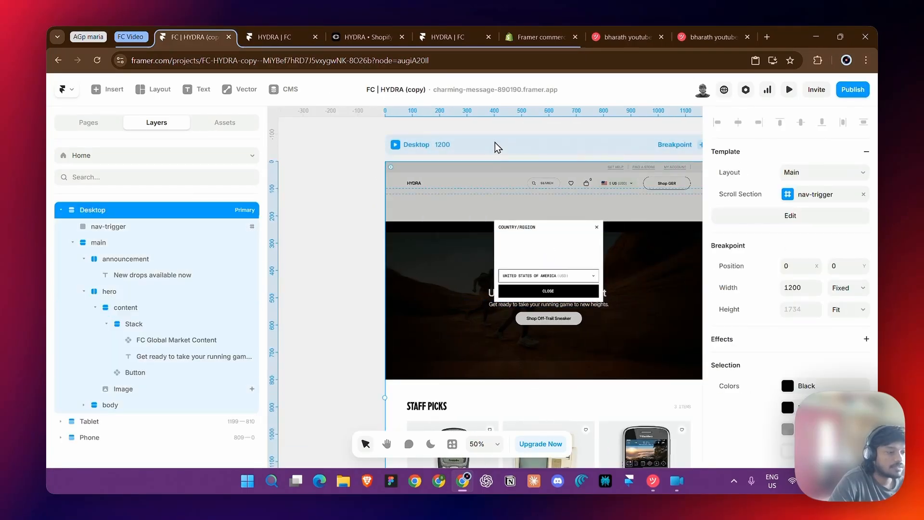
- Open the FC Smart Modal component from the Main layout for editing
click(780, 215)
click(473, 248)
double_click(473, 173)
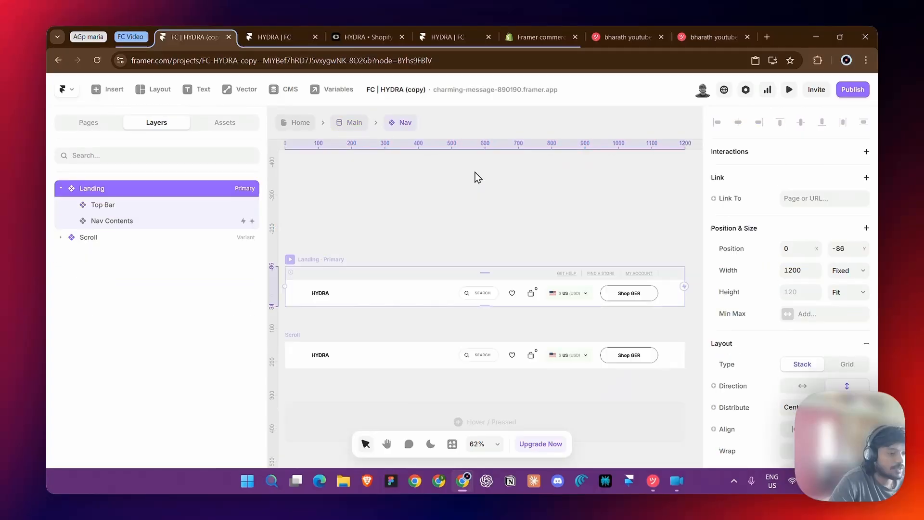
click(342, 124)
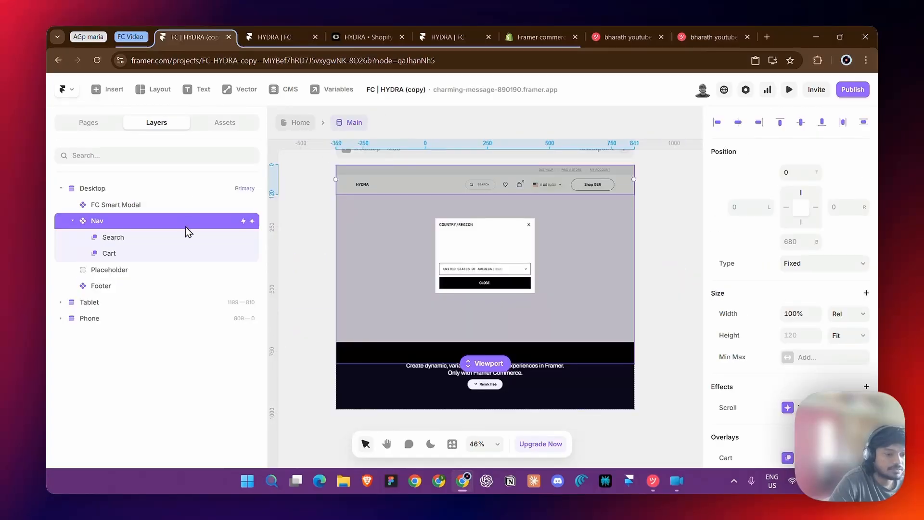
click(209, 206)
double_click(380, 304)
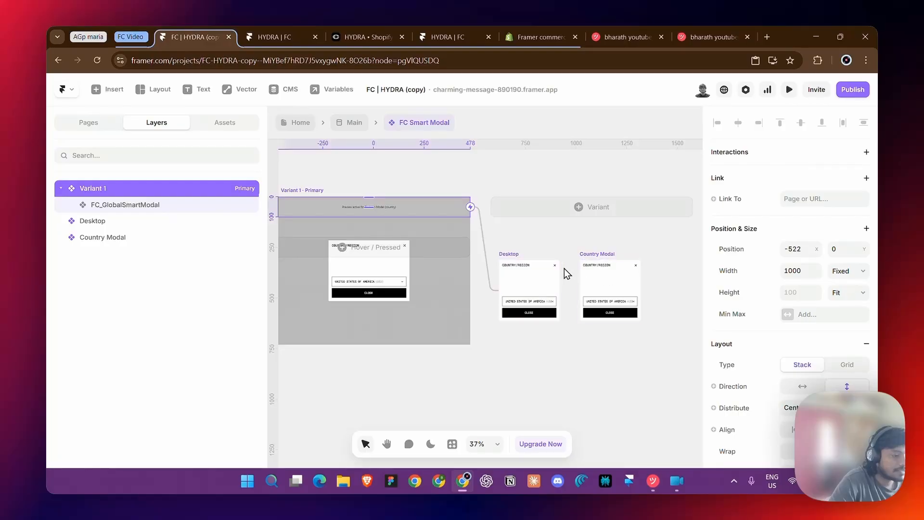
- Open the Country Modal component used inside FC Smart Modal
click(588, 270)
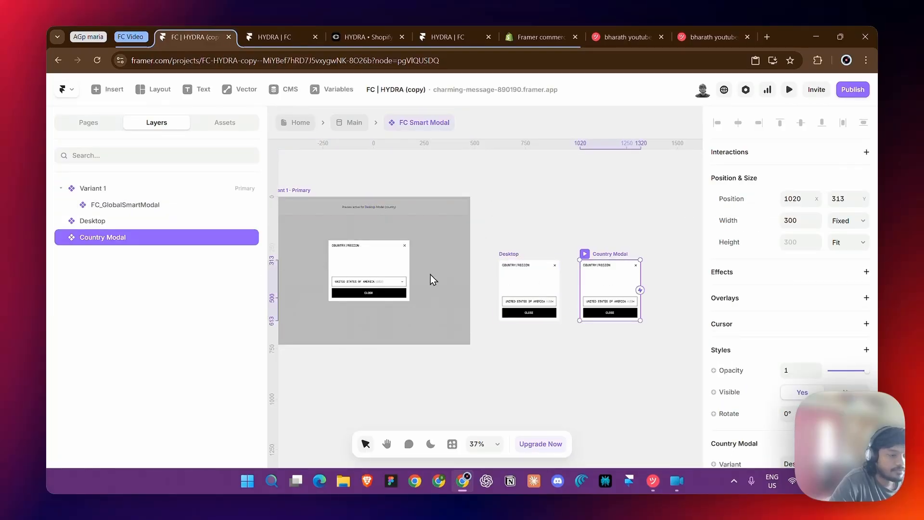
click(515, 310)
scroll(522, 312, left, 3)
double_click(621, 295)
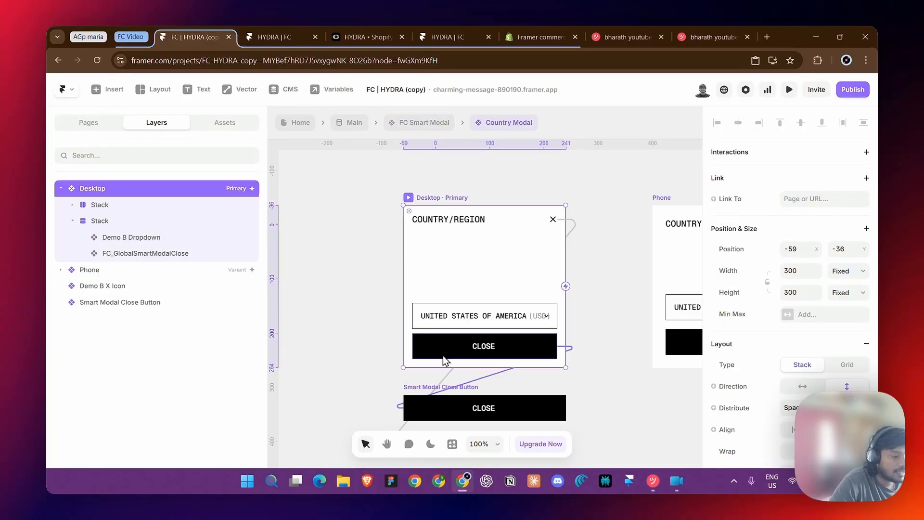
- Examine the Desktop variant's FC_GlobalSmartModalClose settings and the Smart Modal Close Button it is connected to
click(446, 354)
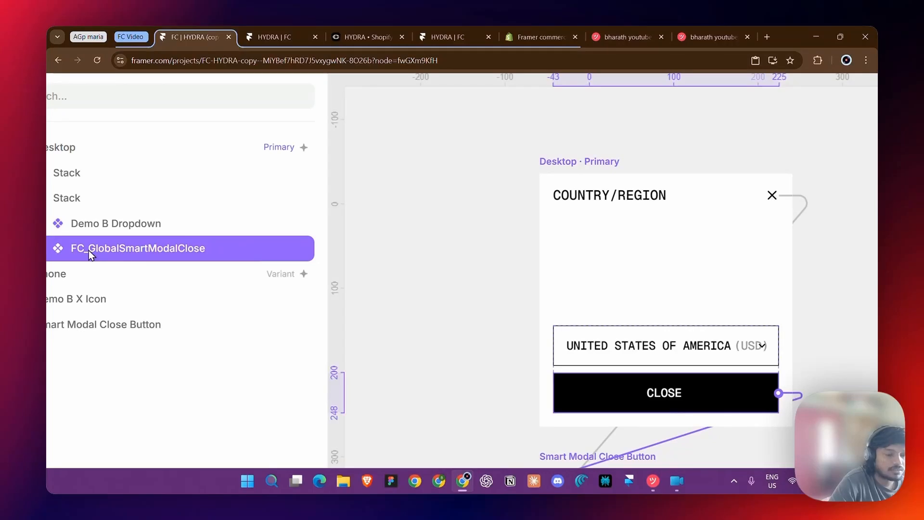
scroll(716, 320, down, 3)
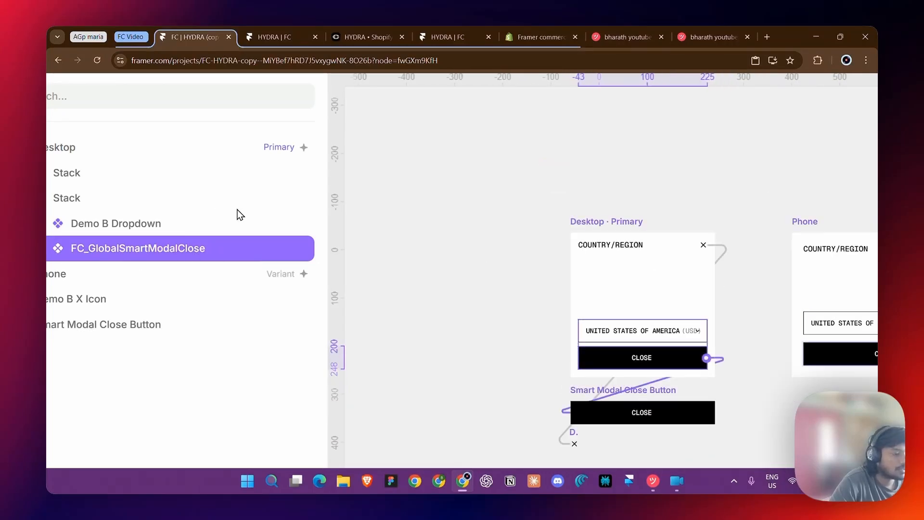
scroll(234, 210, down, 3)
scroll(789, 299, down, 2)
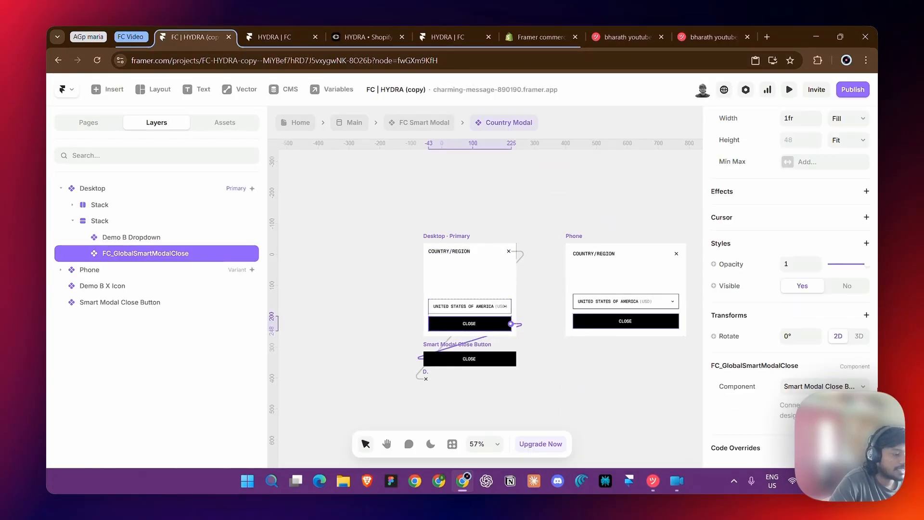
click(815, 389)
click(801, 390)
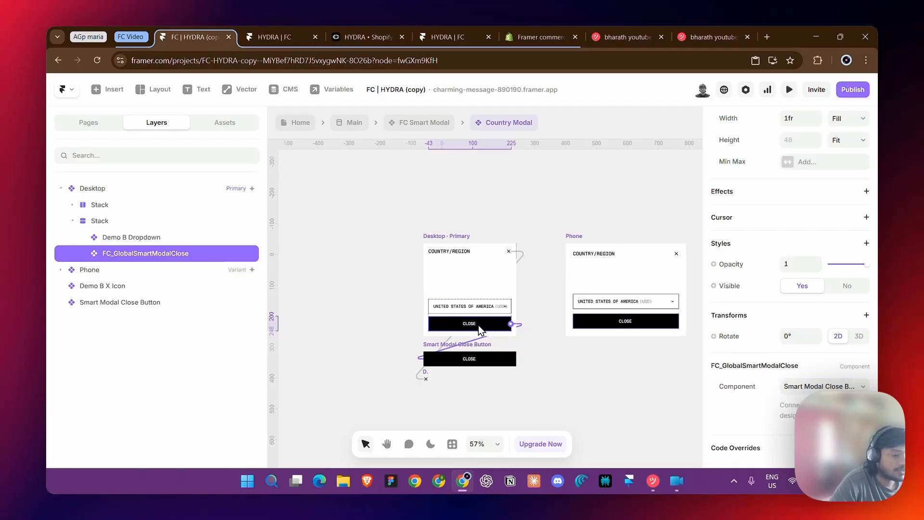
scroll(477, 323, up, 3)
click(496, 378)
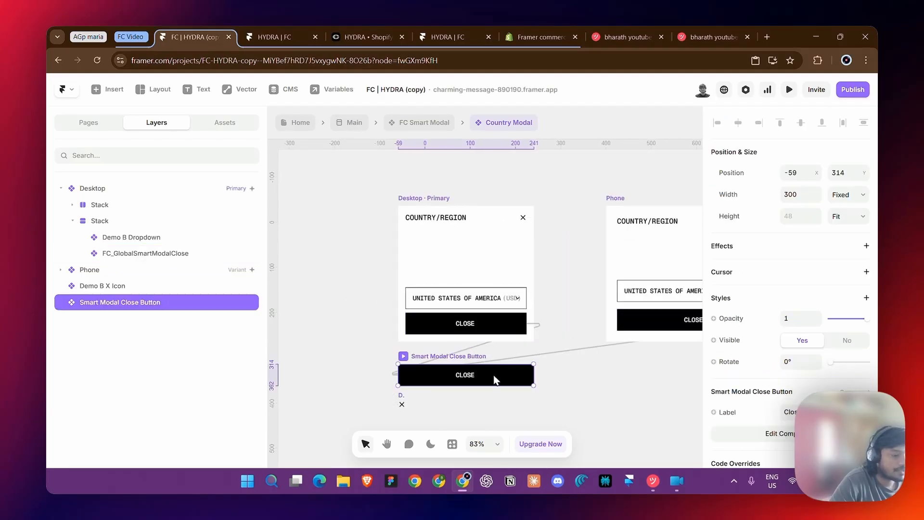
click(475, 327)
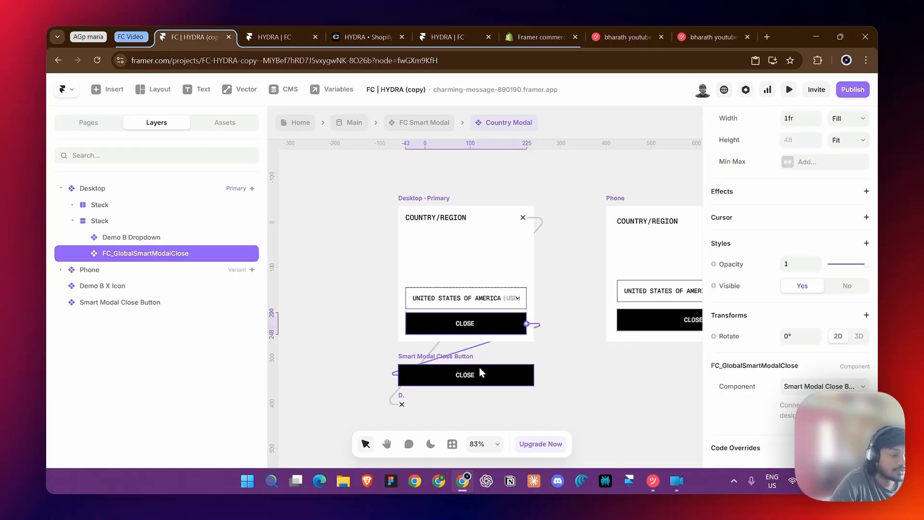
click(493, 374)
double_click(493, 374)
click(412, 359)
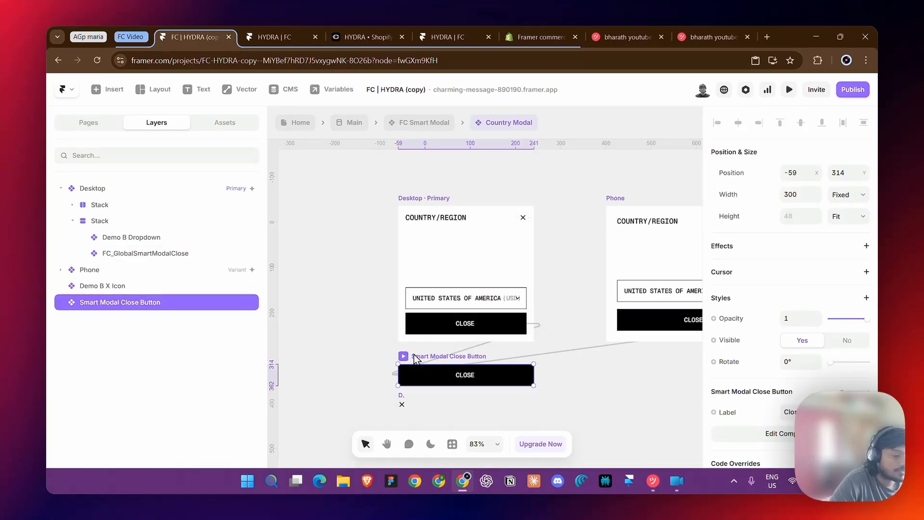
- Set the connected component of the Desktop variant's FC_GlobalSmartModalClose to Smart Modal Close Button
click(472, 319)
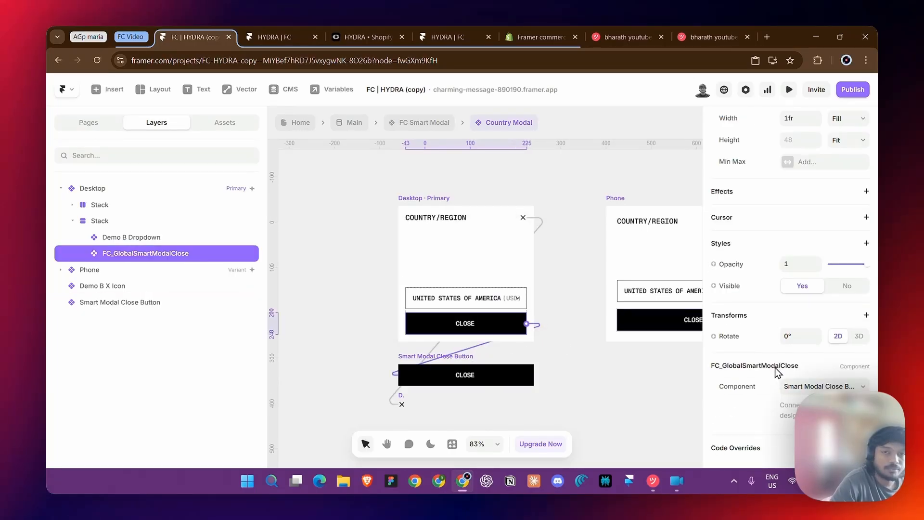
click(868, 387)
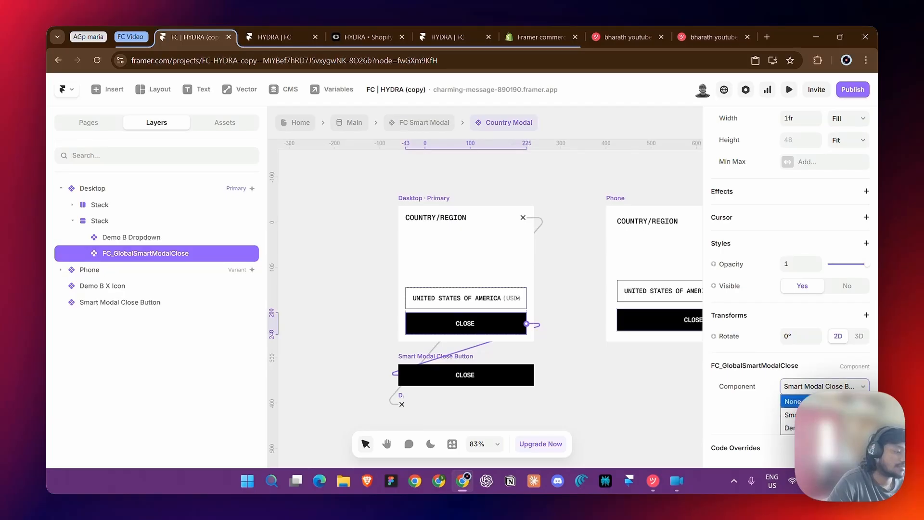
click(791, 412)
scroll(474, 339, up, 3)
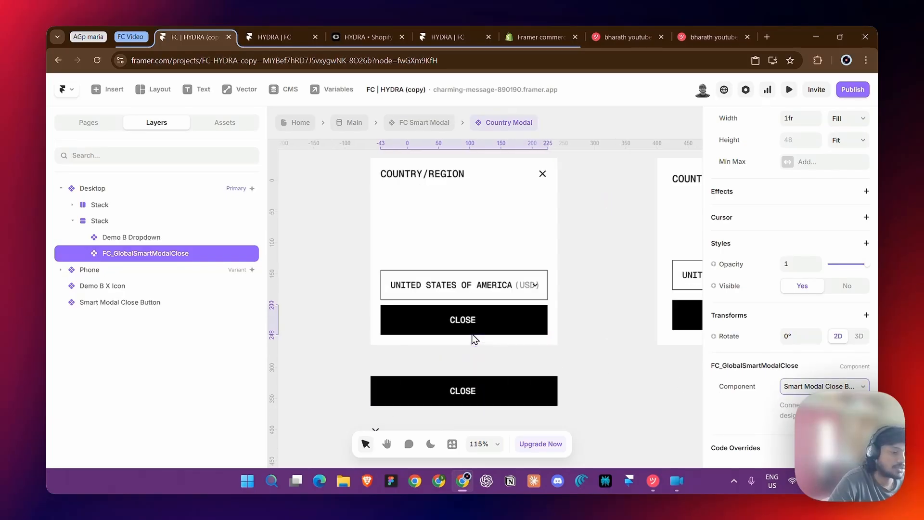
scroll(473, 335, down, 5)
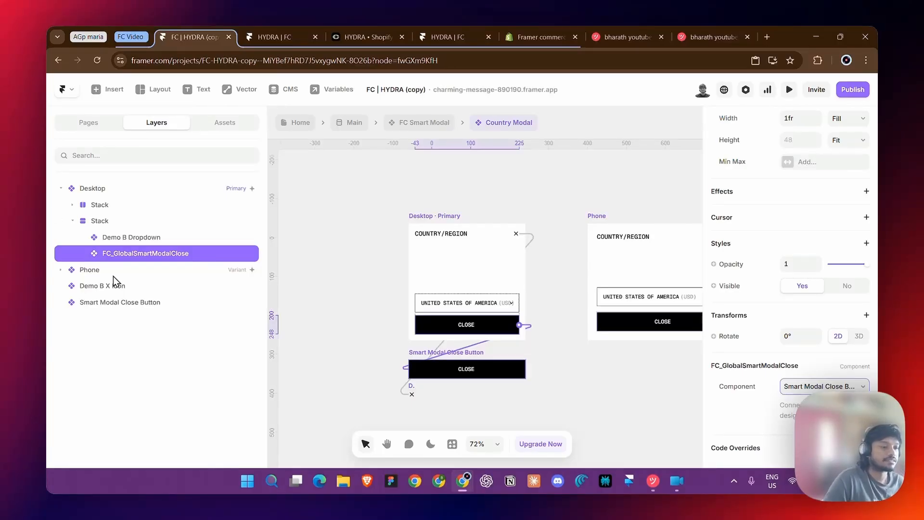
- Return to FC Smart Modal and set the Phone modal of FC_GlobalSmartModal to Country Modal
click(402, 123)
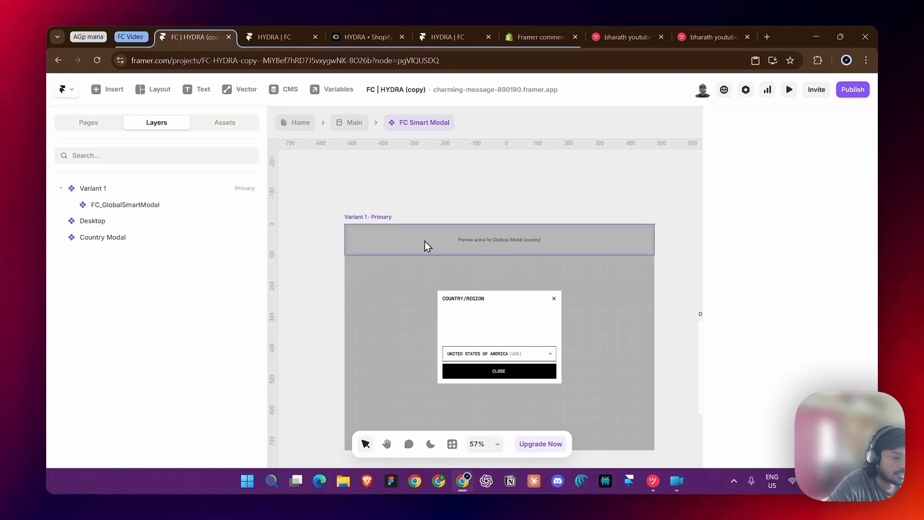
click(424, 241)
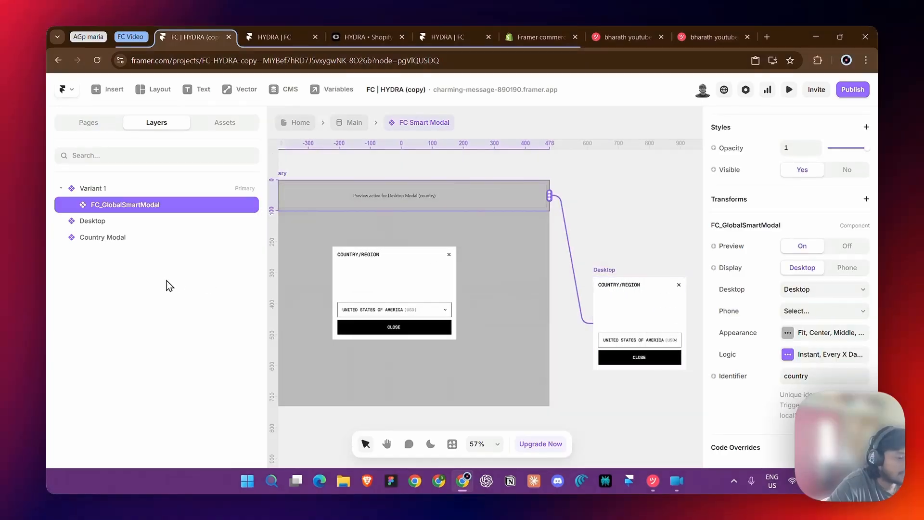
scroll(374, 205, up, 3)
scroll(382, 201, right, 5)
scroll(559, 319, right, 3)
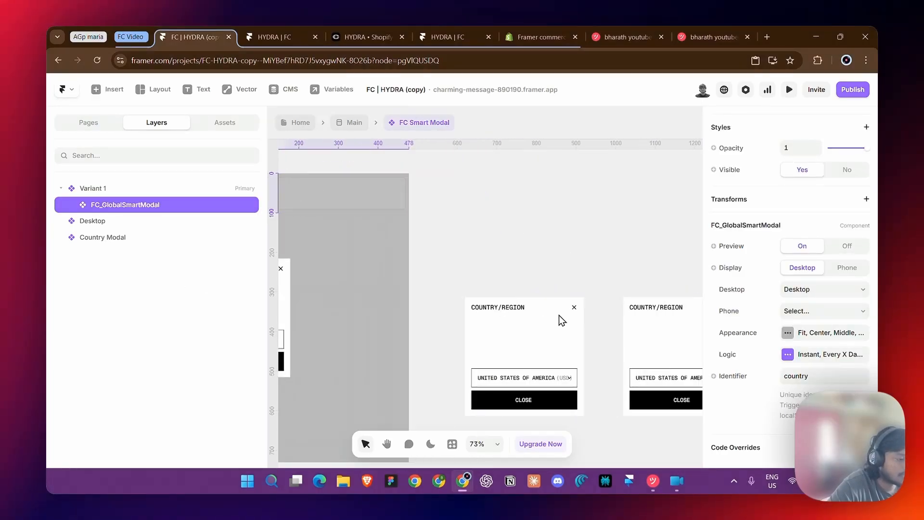
scroll(459, 317, left, 7)
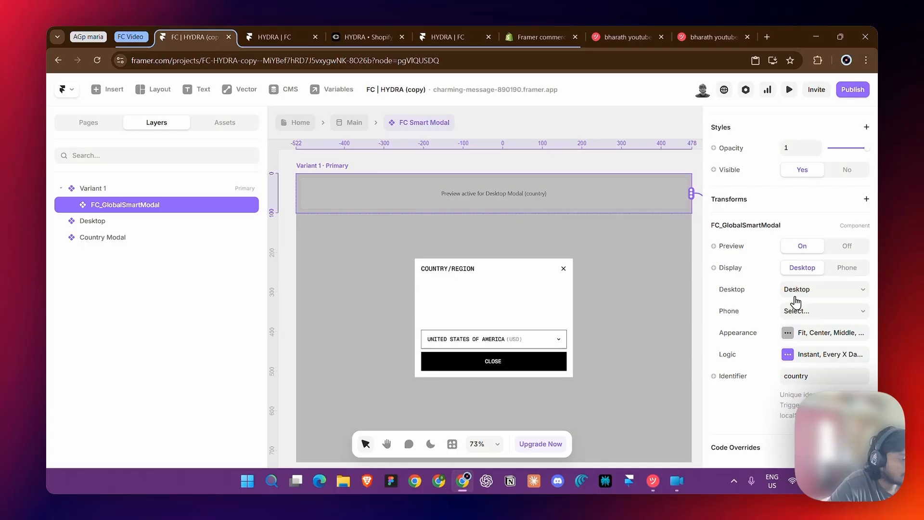
click(810, 312)
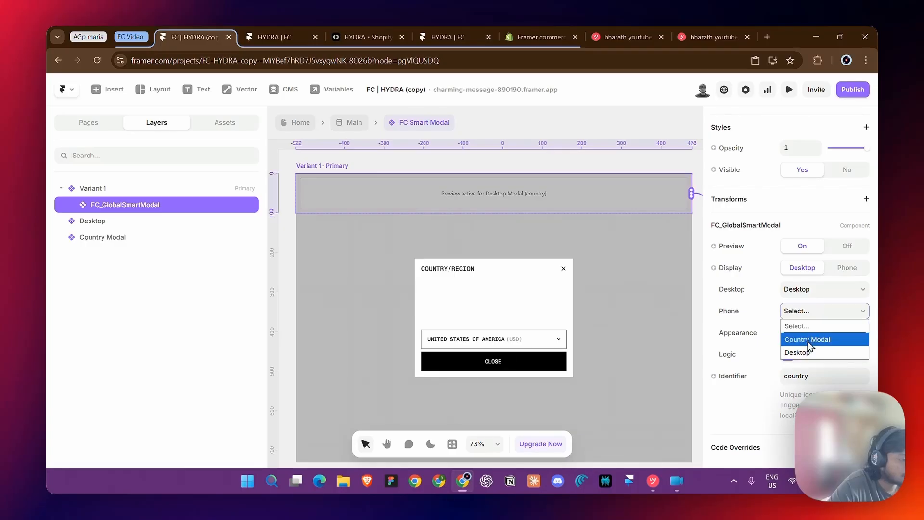
click(808, 340)
scroll(573, 291, right, 2)
scroll(573, 291, right, 5)
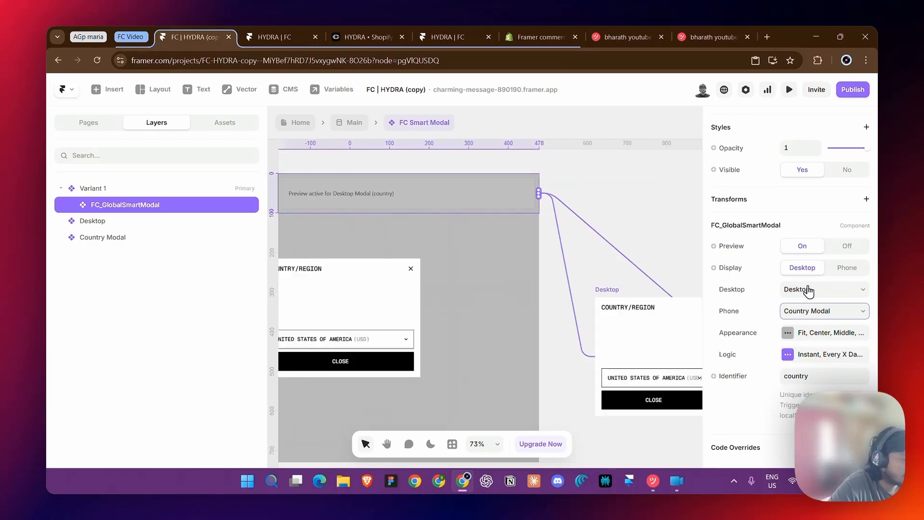
- Switch the preview of FC_GlobalSmartModal off and back on
click(835, 252)
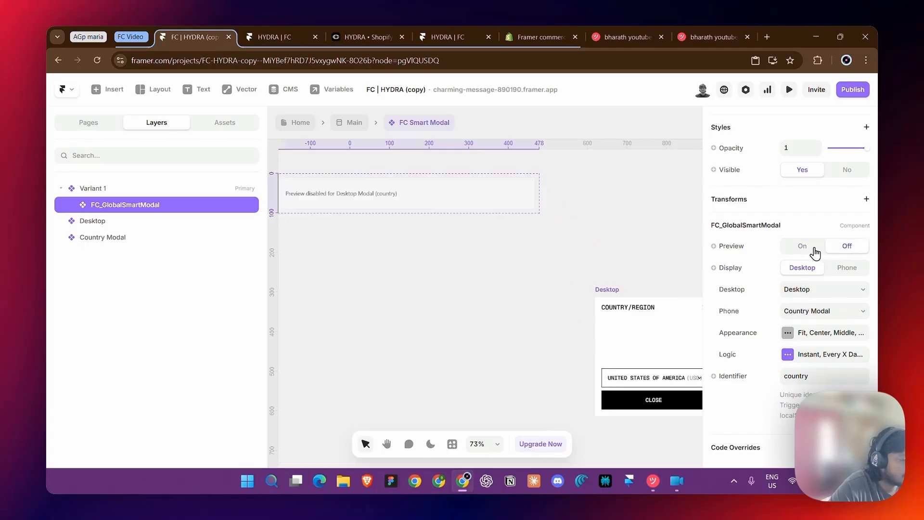
click(815, 250)
scroll(319, 278, left, 6)
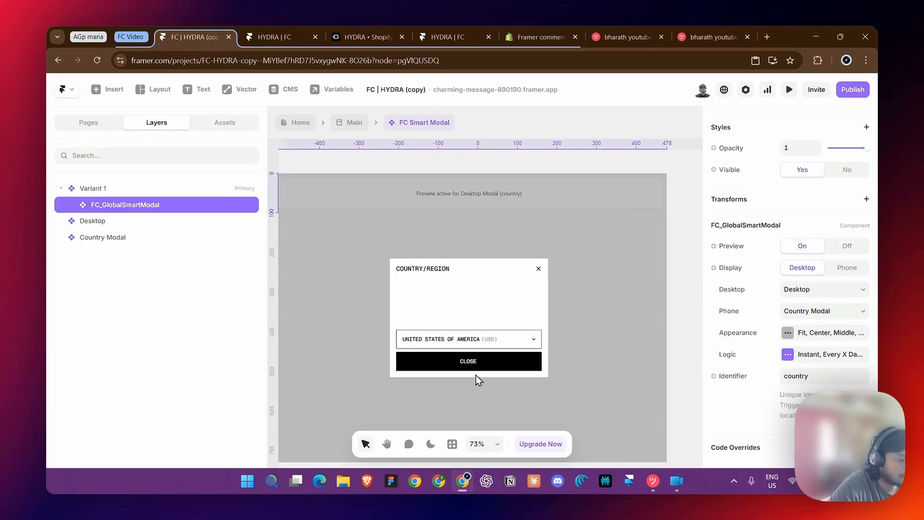
- Set the background overlay in FC_GlobalSmartModal's appearance to black (000000) at 38% opacity
click(788, 332)
scroll(525, 337, down, 5)
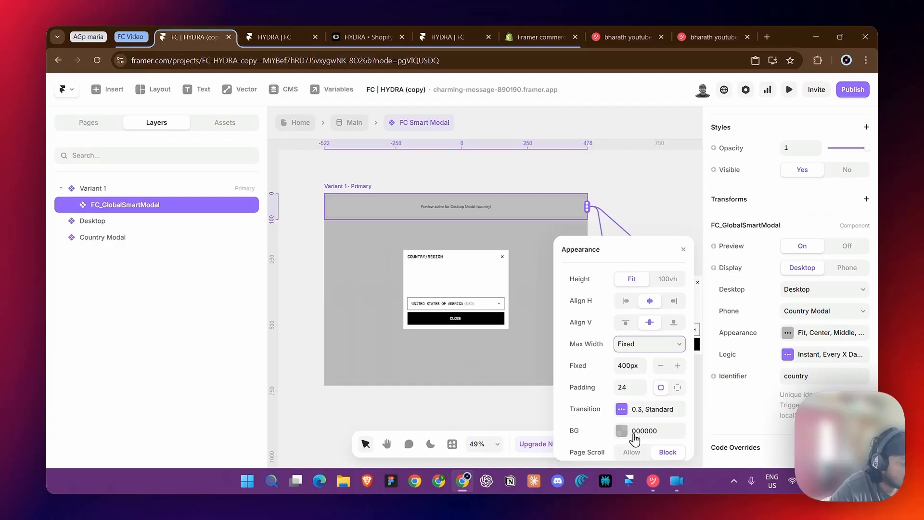
click(621, 431)
drag(575, 229, 547, 245)
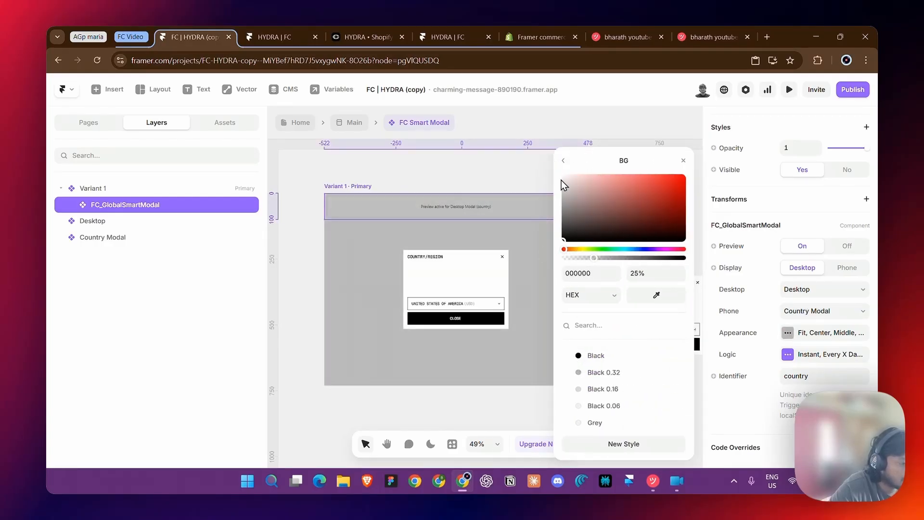
drag(595, 261, 601, 257)
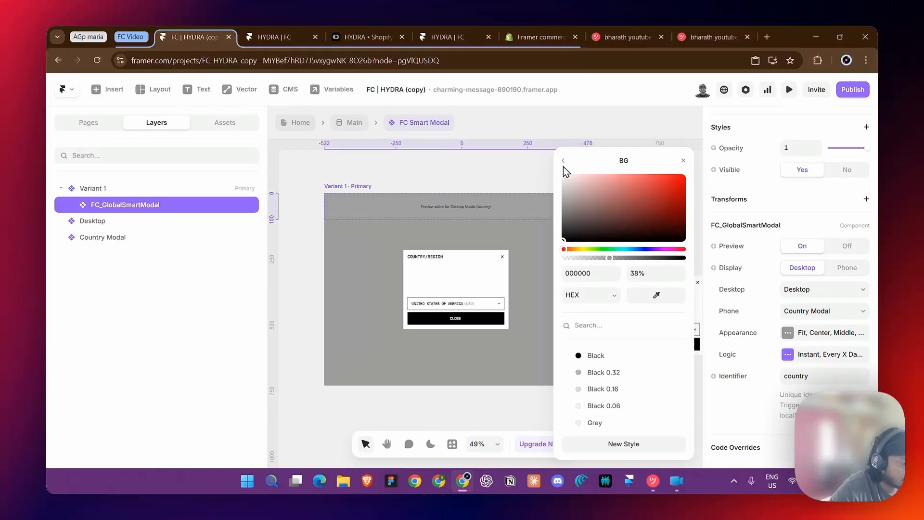
click(563, 163)
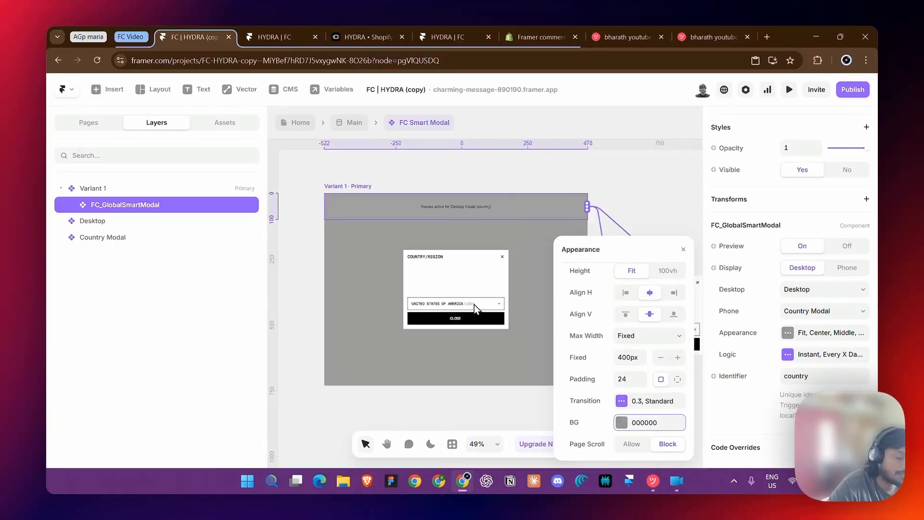
click(767, 360)
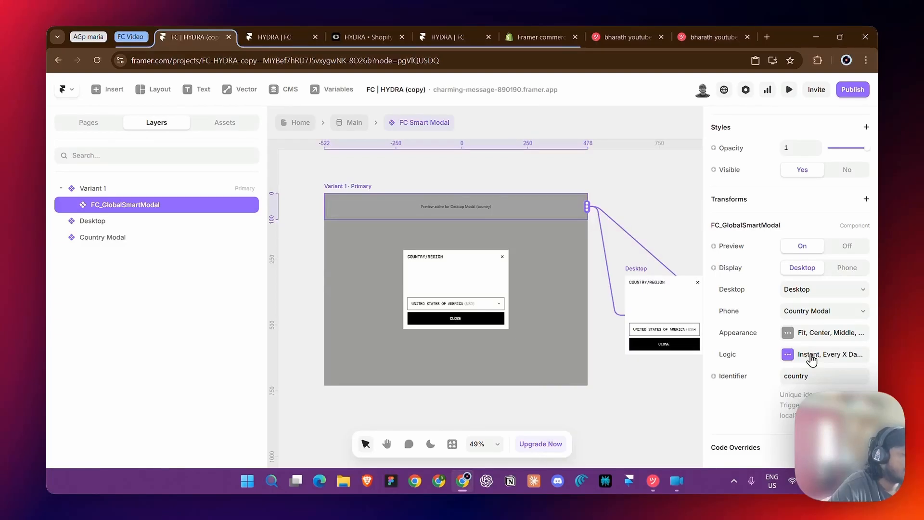
- Configure FC_GlobalSmartModal's logic to appear instantly and reset after 1 day
click(812, 355)
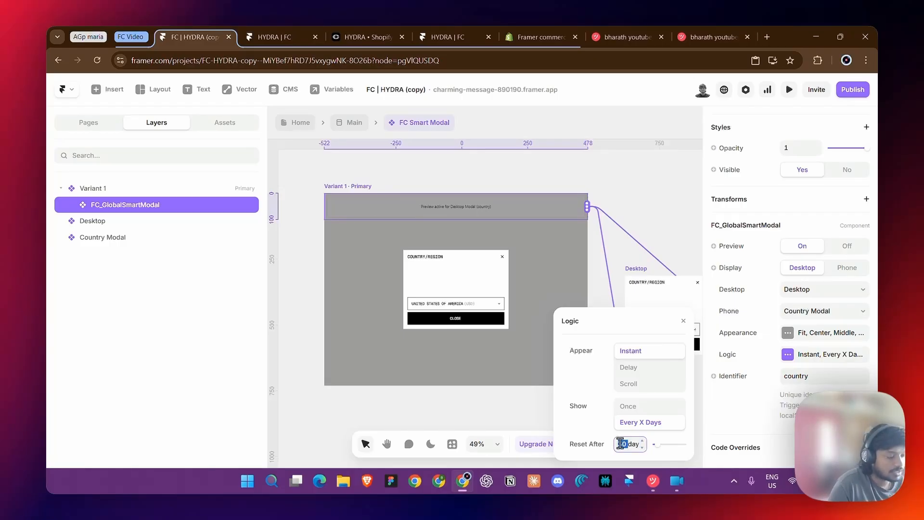
text(9)
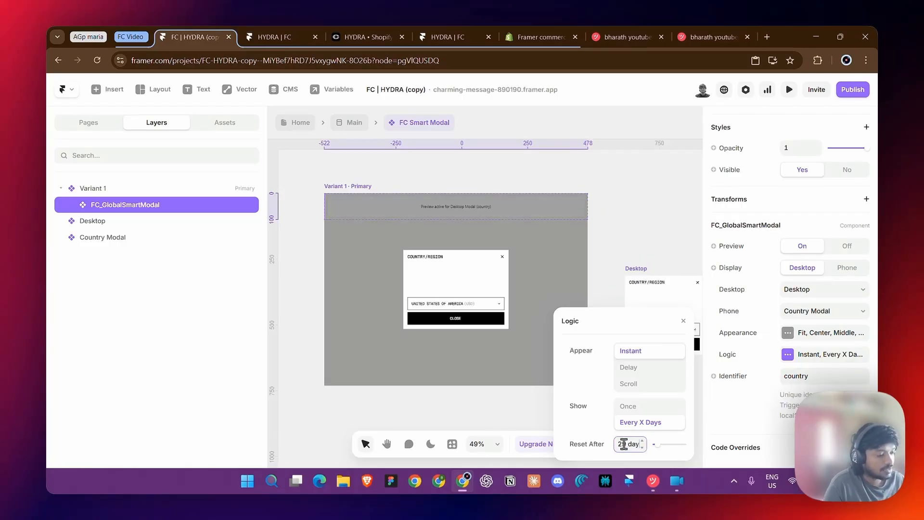
text(8)
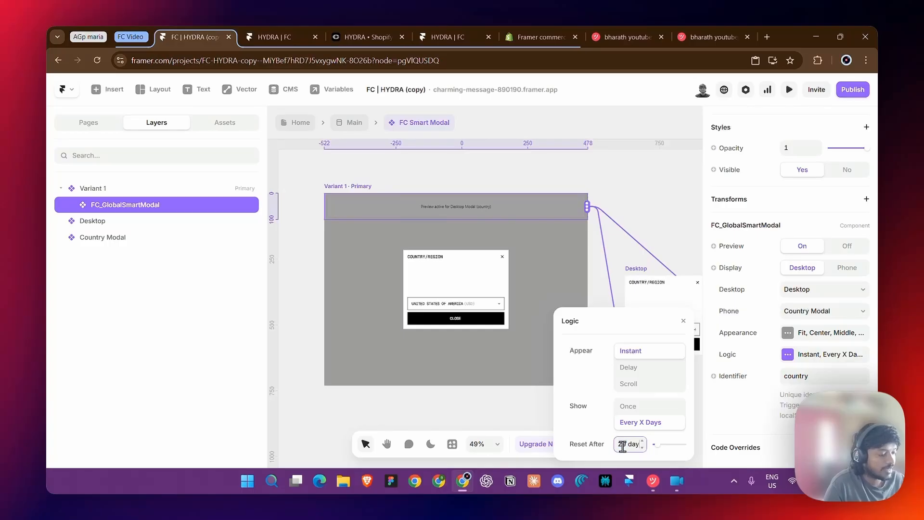
click(649, 444)
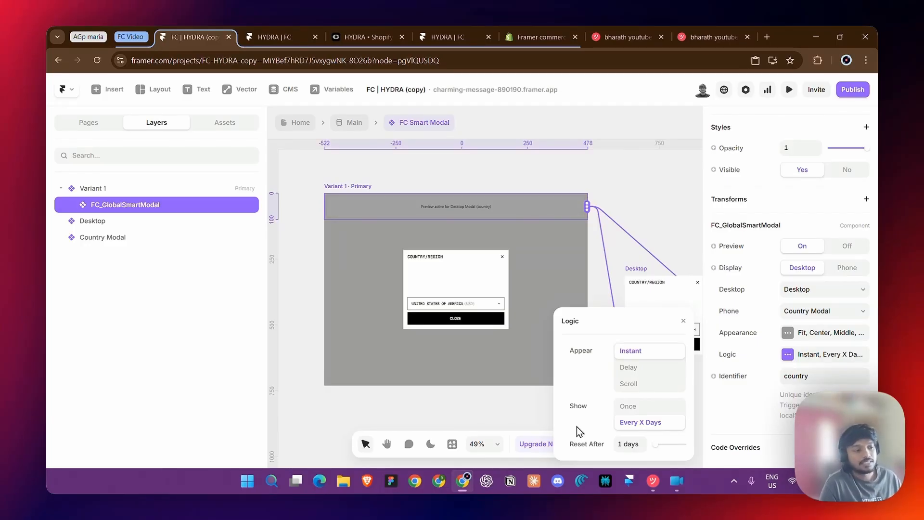
click(641, 369)
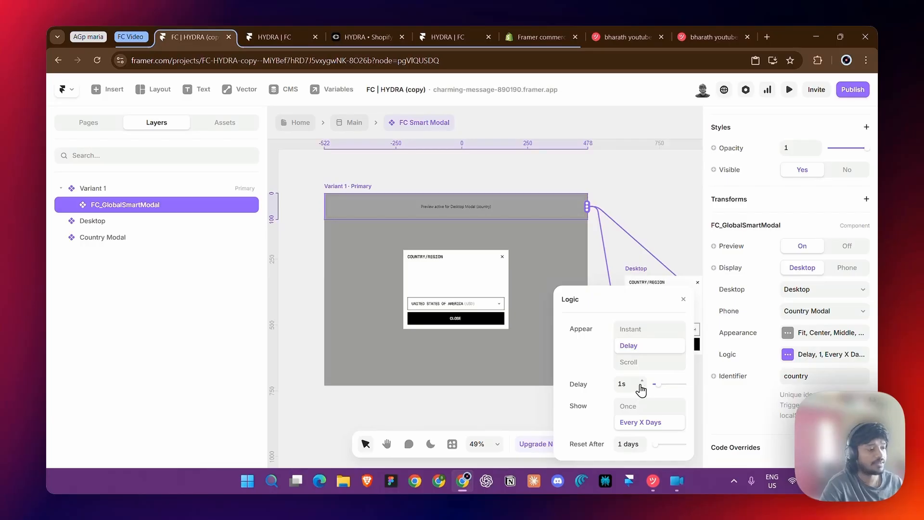
click(637, 330)
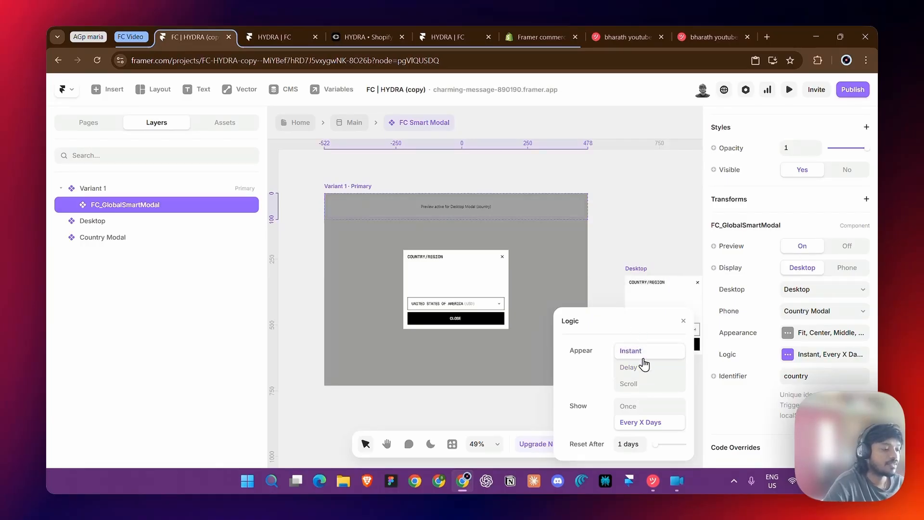
- Switch FC_GlobalSmartModal's appear logic to Delay and back to Instant
click(634, 346)
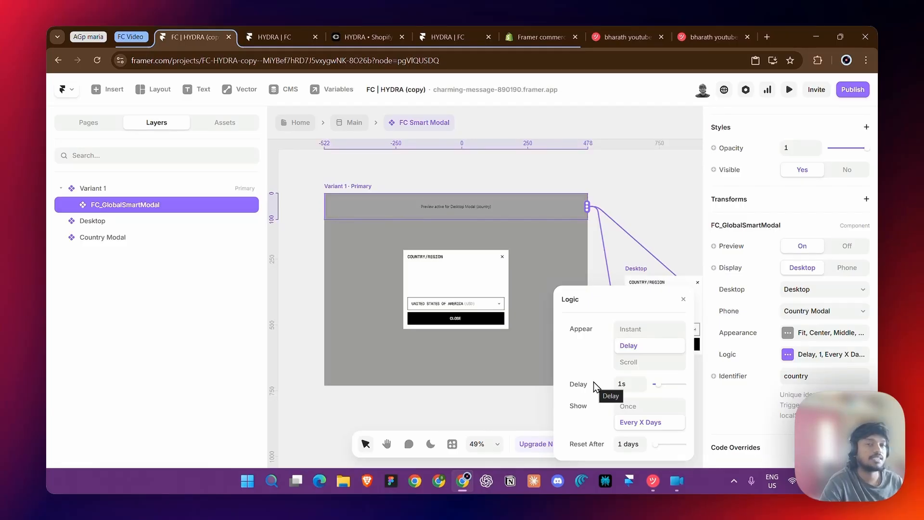
click(626, 383)
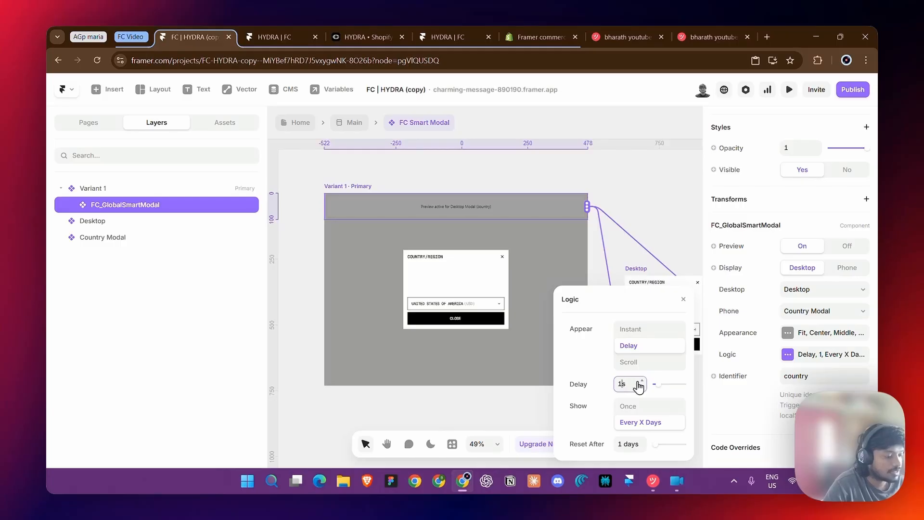
click(644, 332)
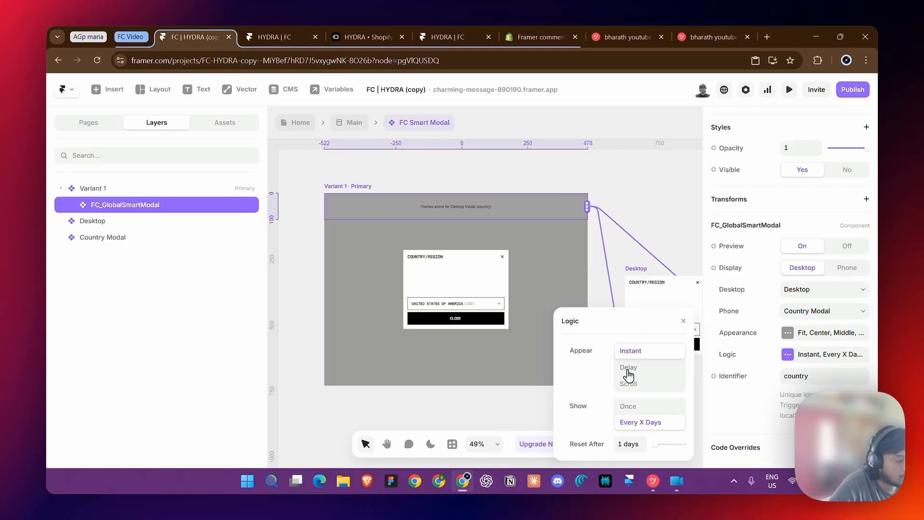
click(683, 321)
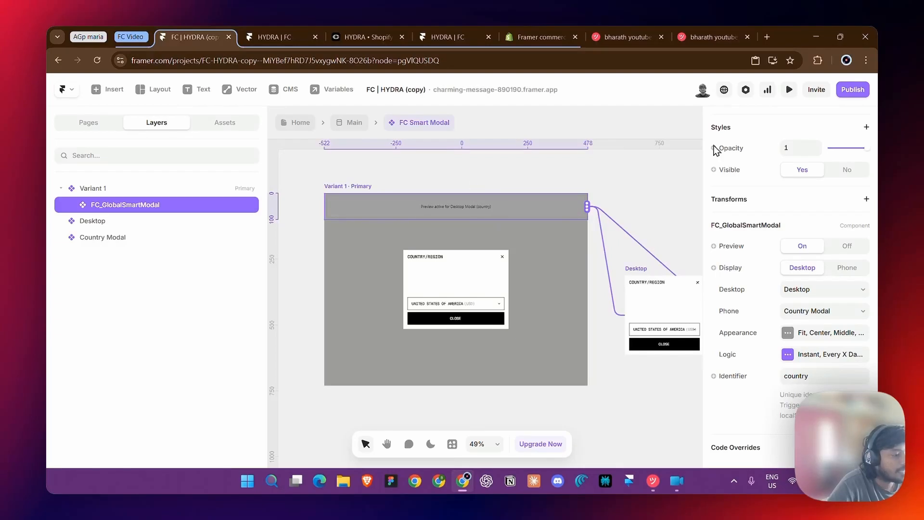
- Publish the site update and reload the live HYDRA page
click(853, 90)
click(773, 198)
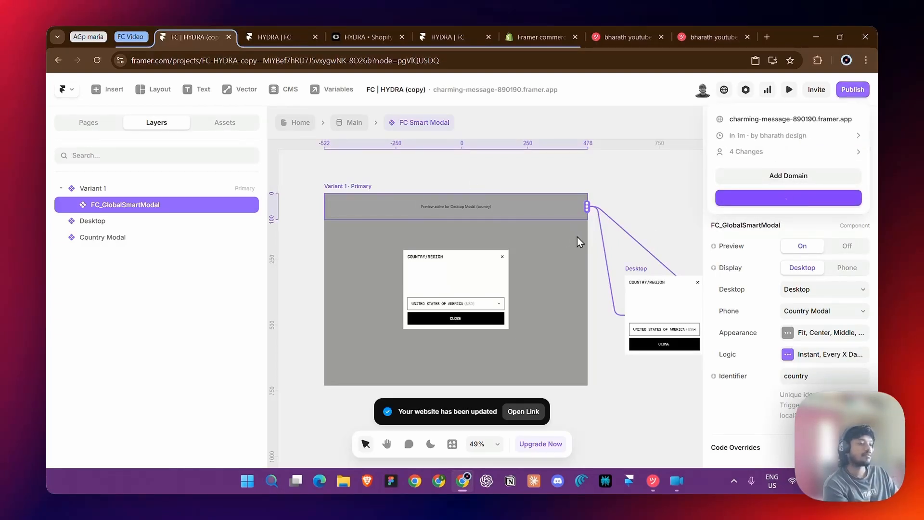
click(304, 29)
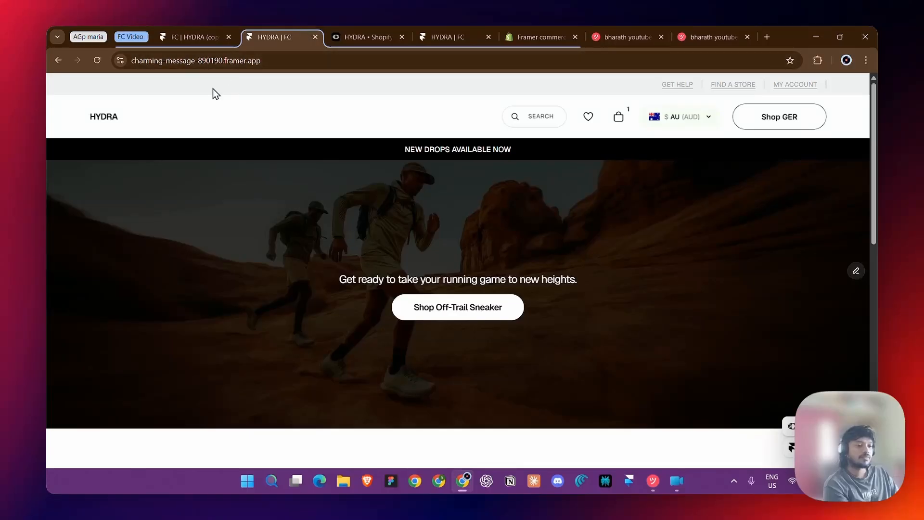
click(102, 60)
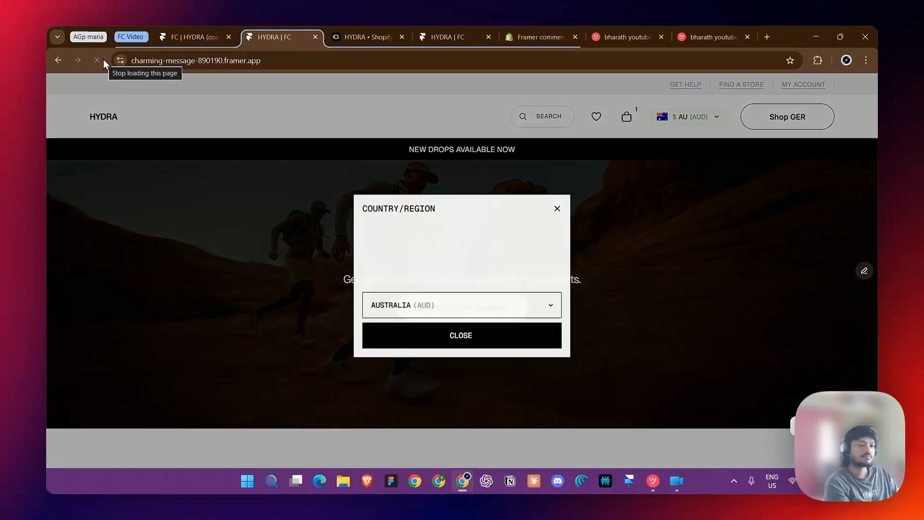
- Select United Arab Emirates in the live page's Country/Region modal and close the modal
click(491, 295)
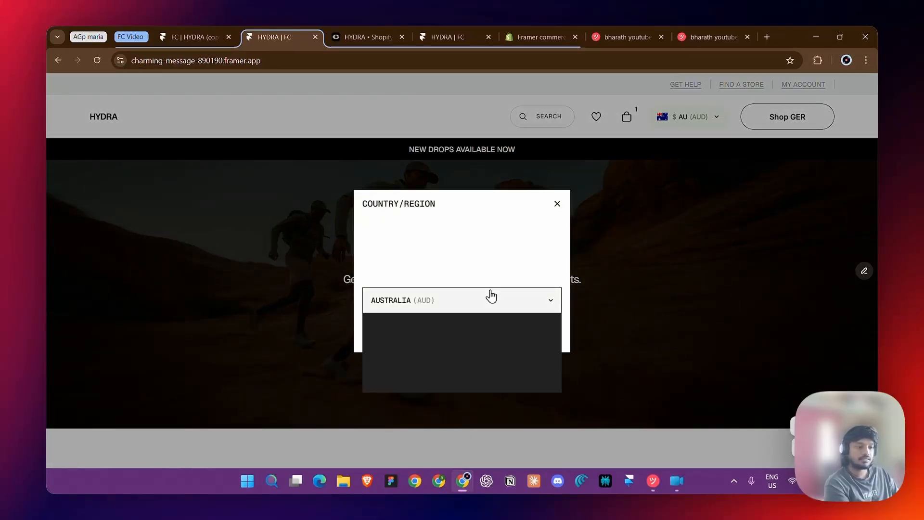
click(417, 316)
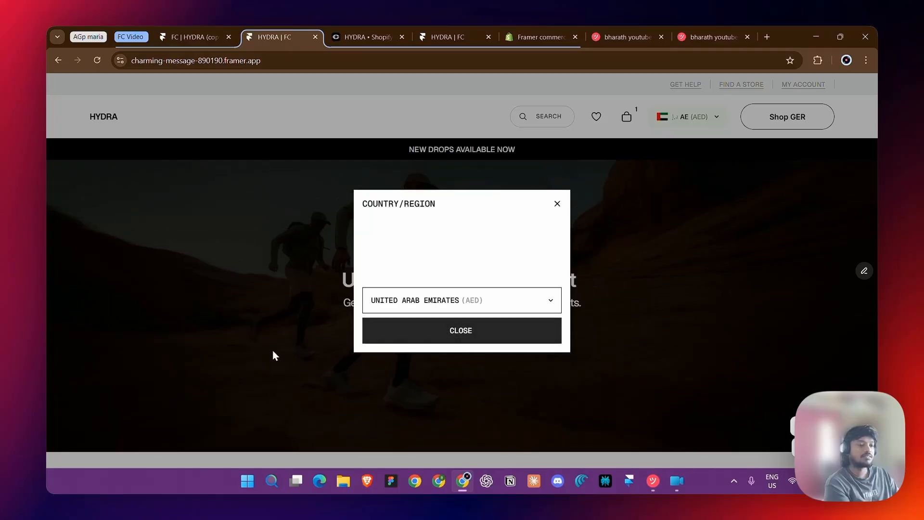
click(380, 331)
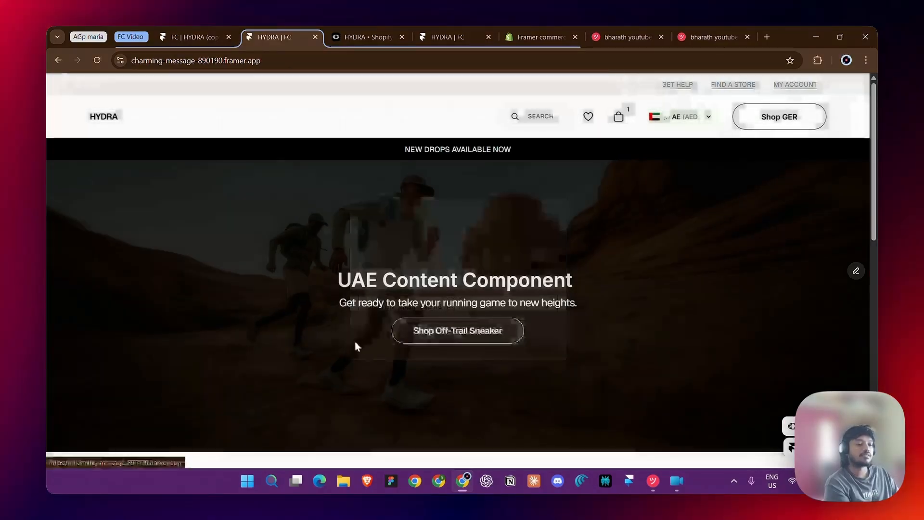
- Return to the Framer project and set FC_GlobalSmartModal's logic to appear after a delay of 8 seconds
click(167, 32)
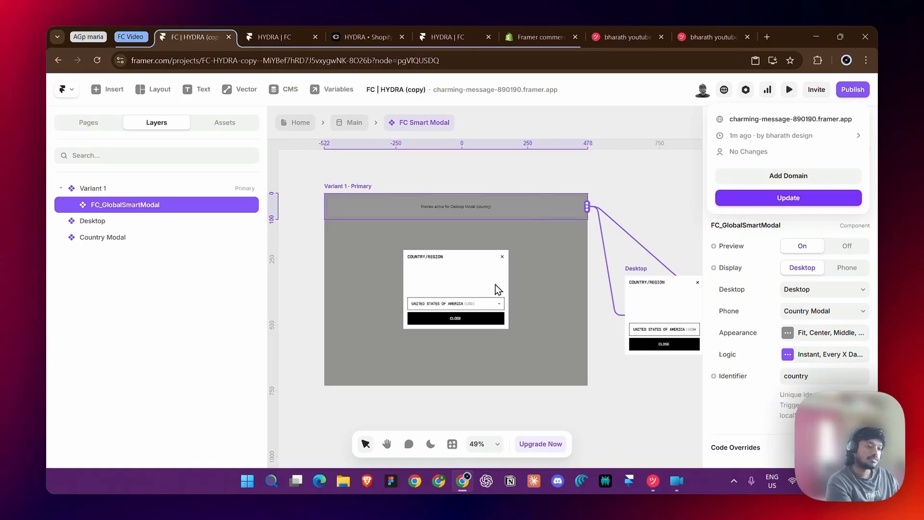
click(454, 305)
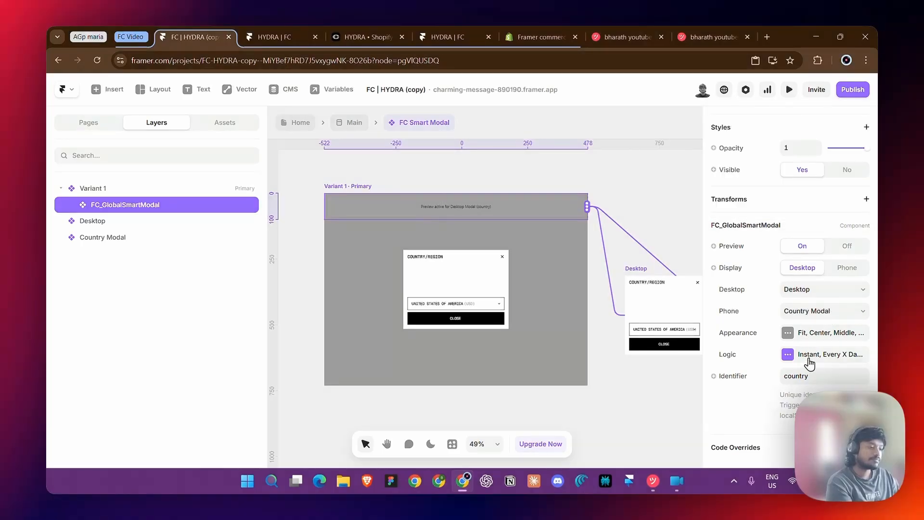
click(808, 356)
click(668, 368)
click(630, 383)
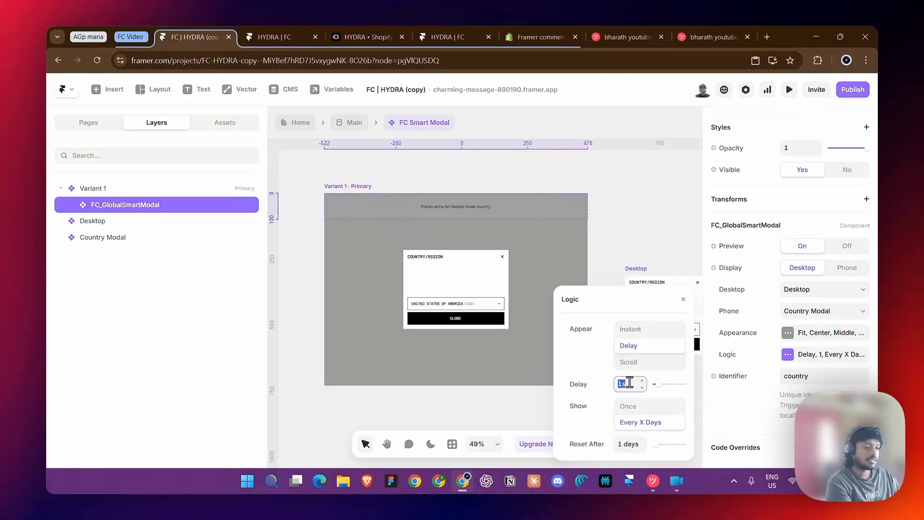
text(1.4)
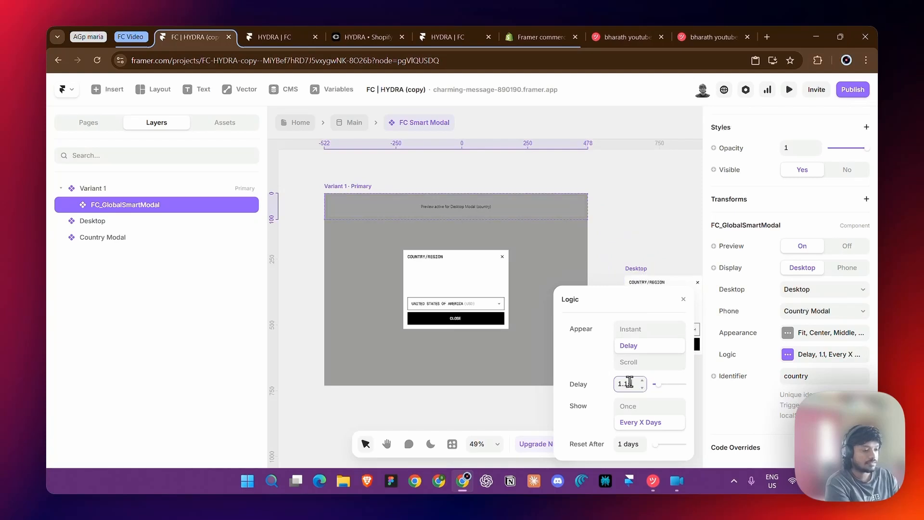
key(Up)
key(Up)
key(Up)
key(Up)
key(Up)
key(Up)
key(Up)
key(Up)
key(Up)
key(Up)
key(Up)
key(Up)
key(Up)
key(Up)
key(Up)
key(Up)
key(Up)
key(Up)
key(Up)
key(Up)
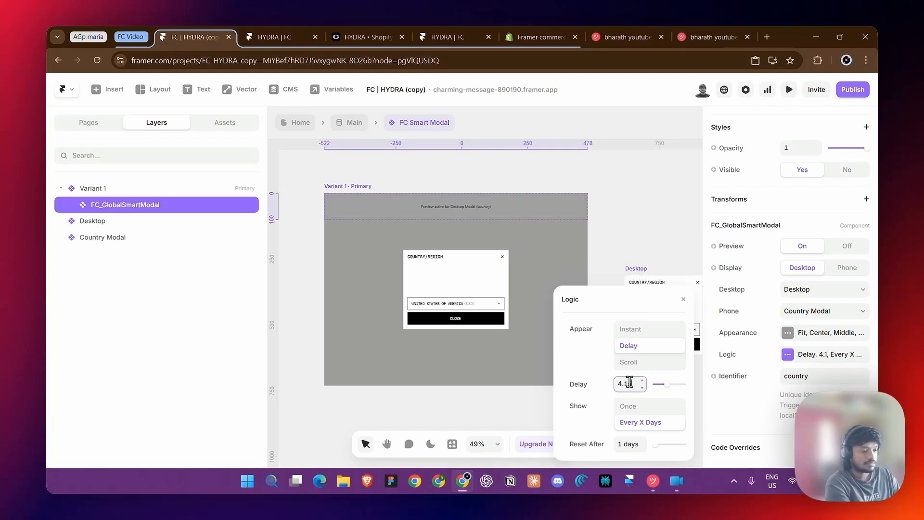
key(Up)
key(Up)
key(Up)
key(Up)
key(Up)
key(Up)
key(Up)
key(Up)
key(Up)
key(Up)
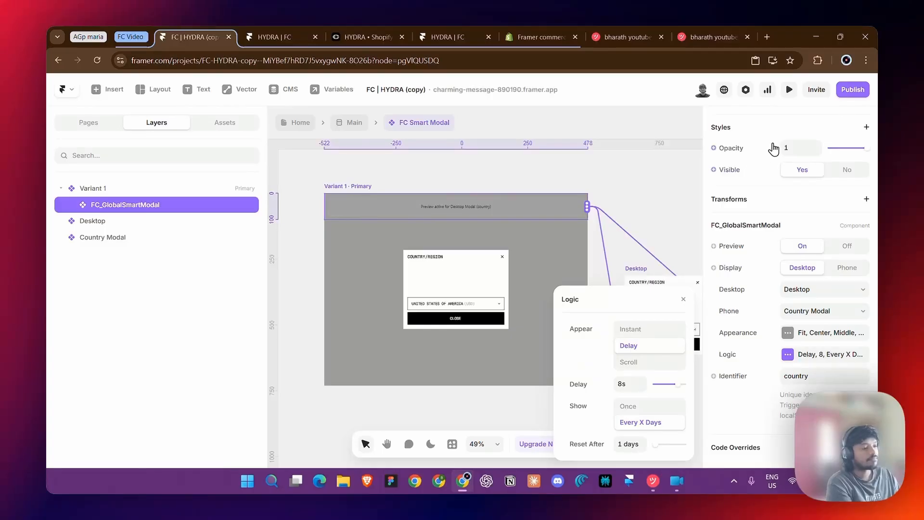
- Publish the delayed modal and reload the live HYDRA page to test it
click(849, 95)
click(776, 198)
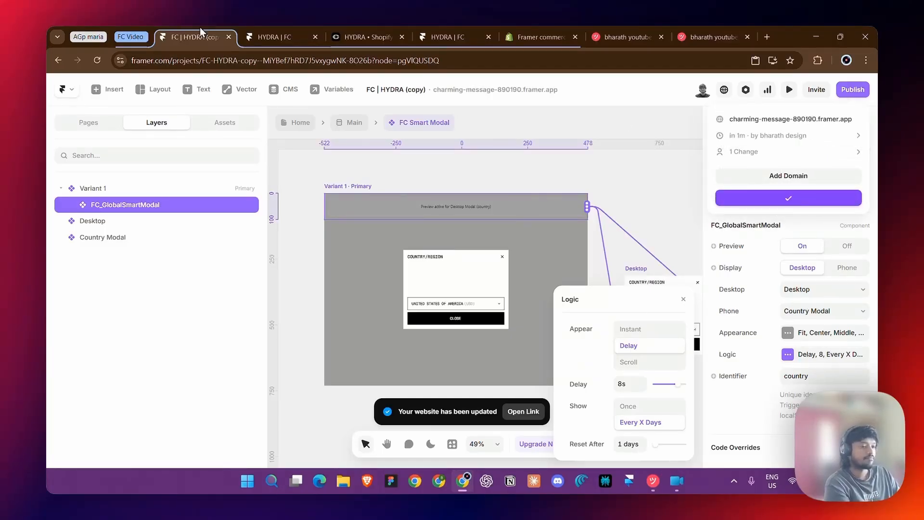
click(244, 37)
click(102, 59)
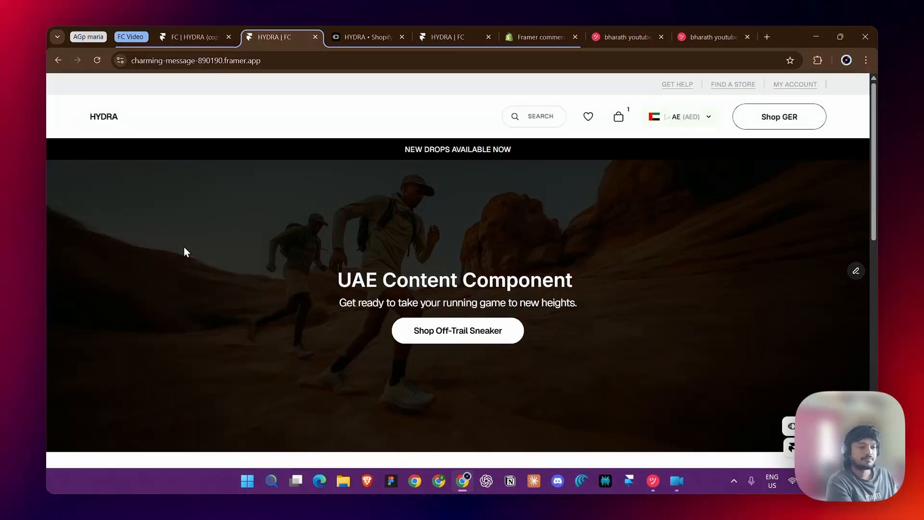
- Return to the Framer project and review the modal's Reset After setting
click(192, 37)
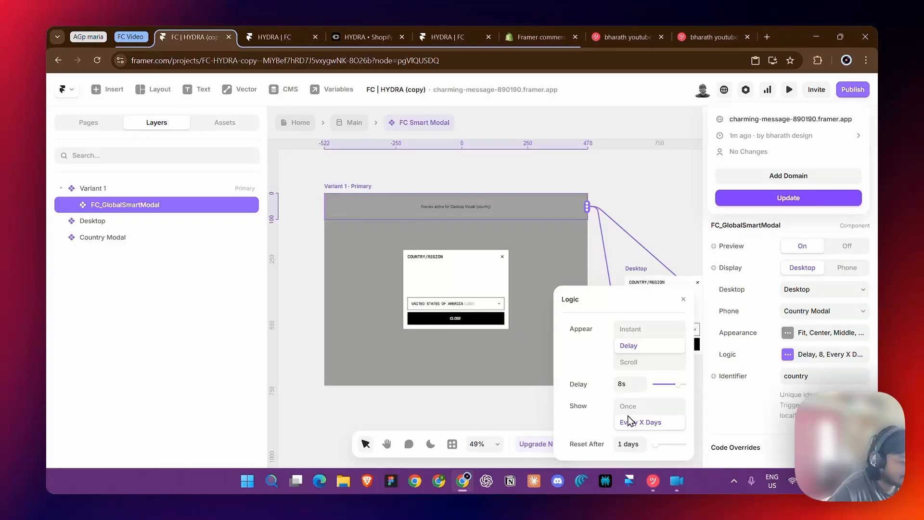
click(644, 447)
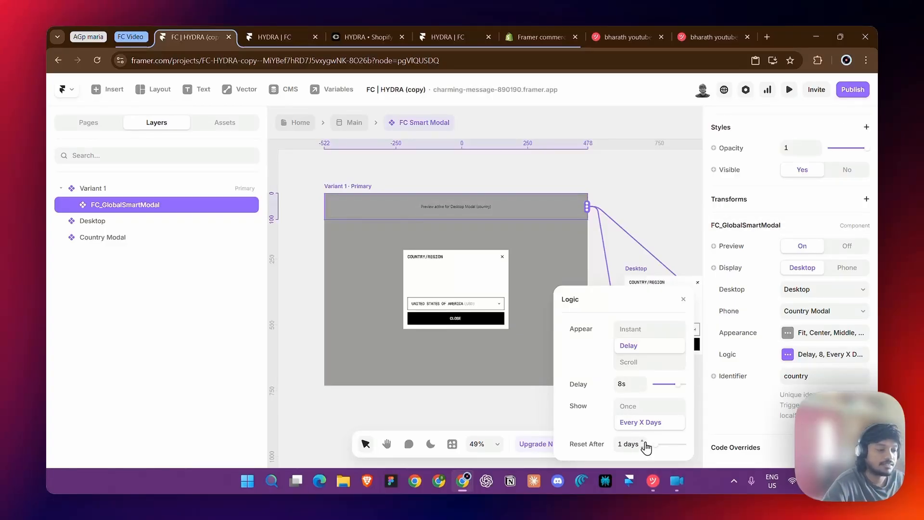
click(645, 446)
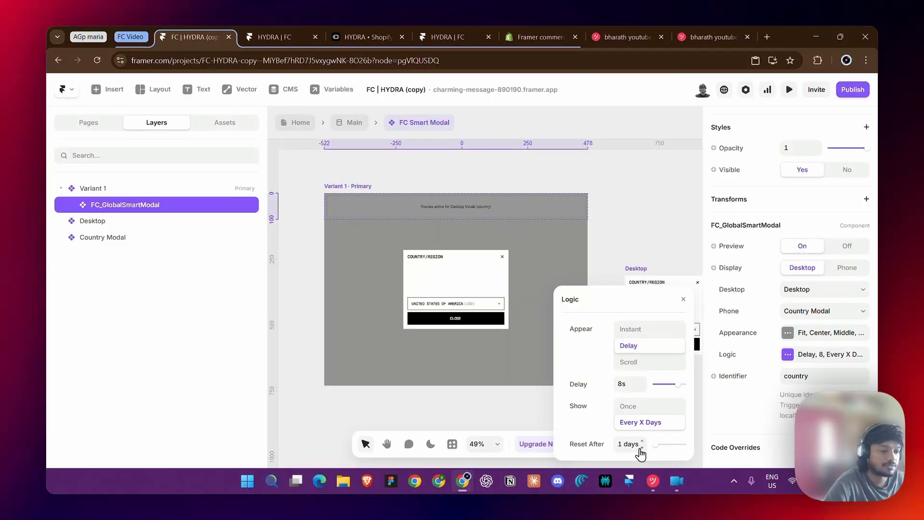
- Copy the live HYDRA page's address and load it in a window of another Chrome profile
click(272, 37)
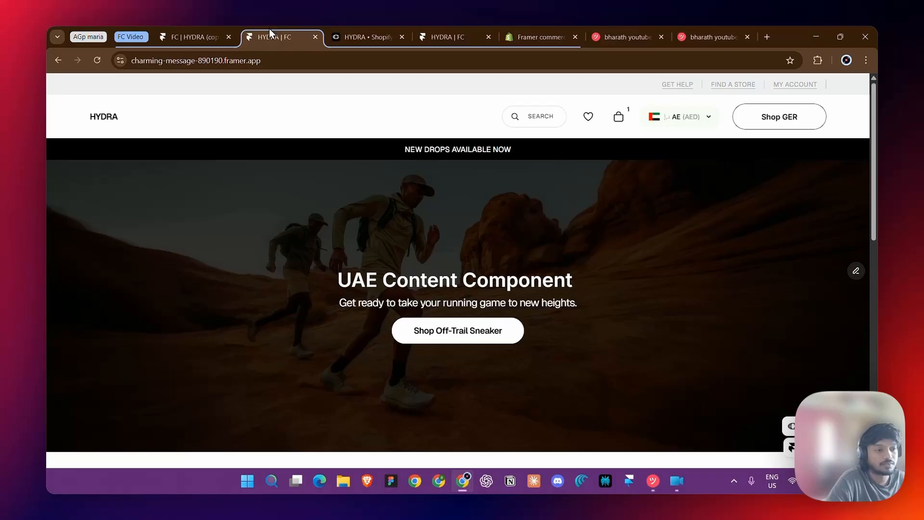
click(271, 60)
key(ctrl+c)
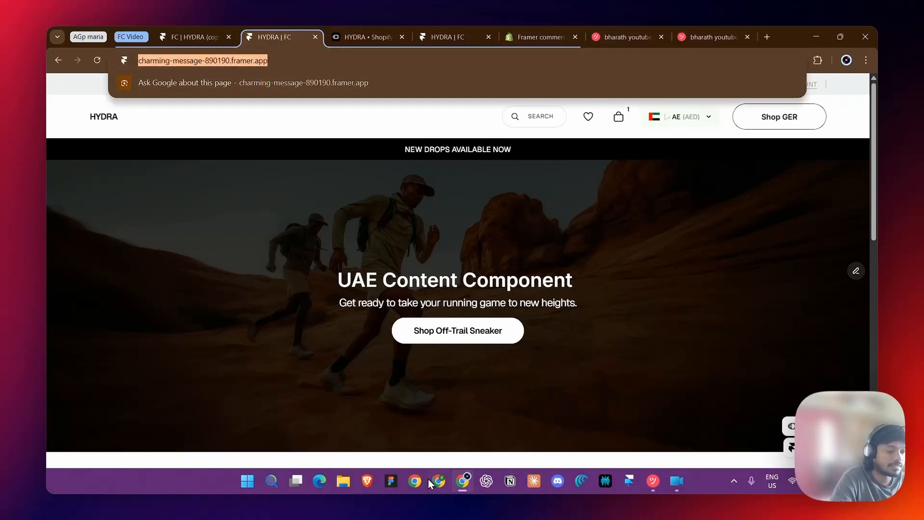
click(412, 479)
click(395, 352)
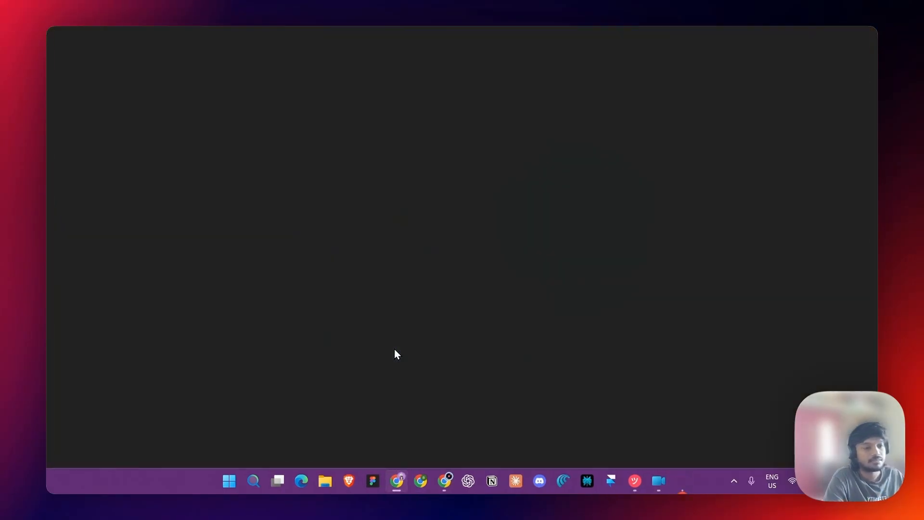
key(ctrl+v)
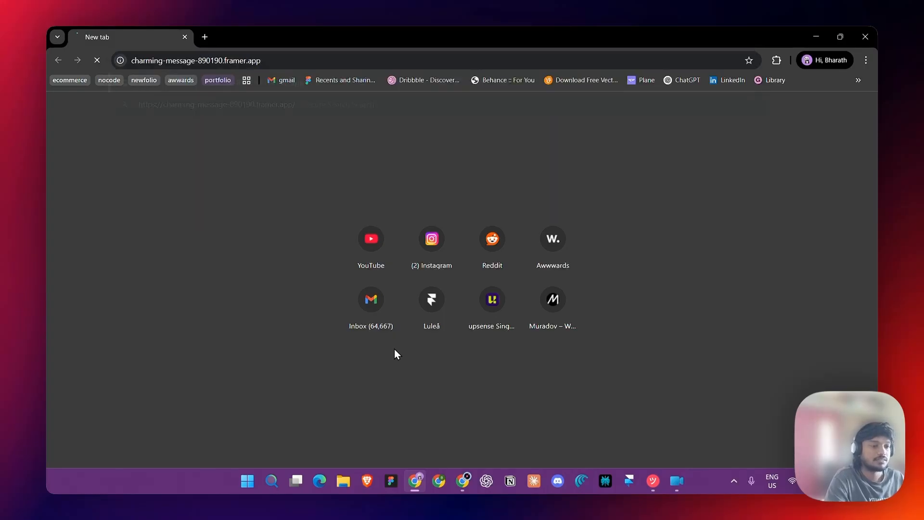
key(Return)
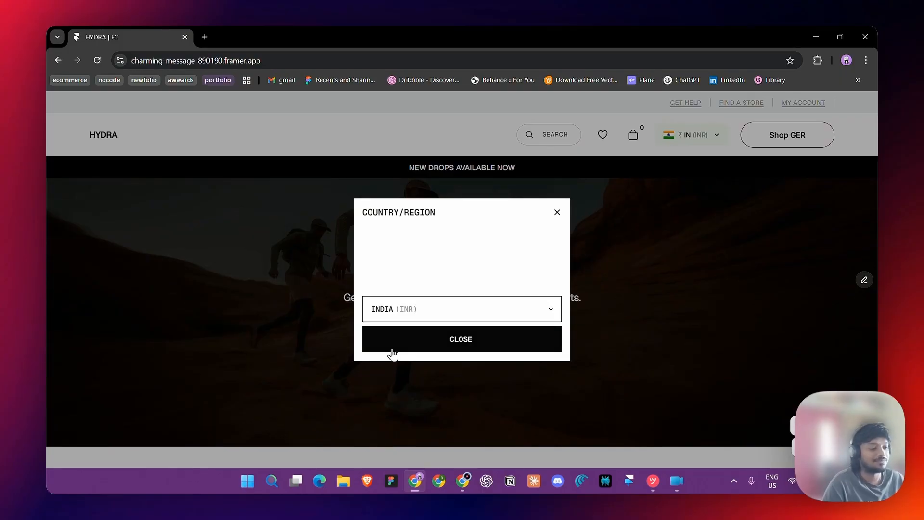
- Select Germany in the Country/Region modal and close the modal
click(413, 312)
click(409, 352)
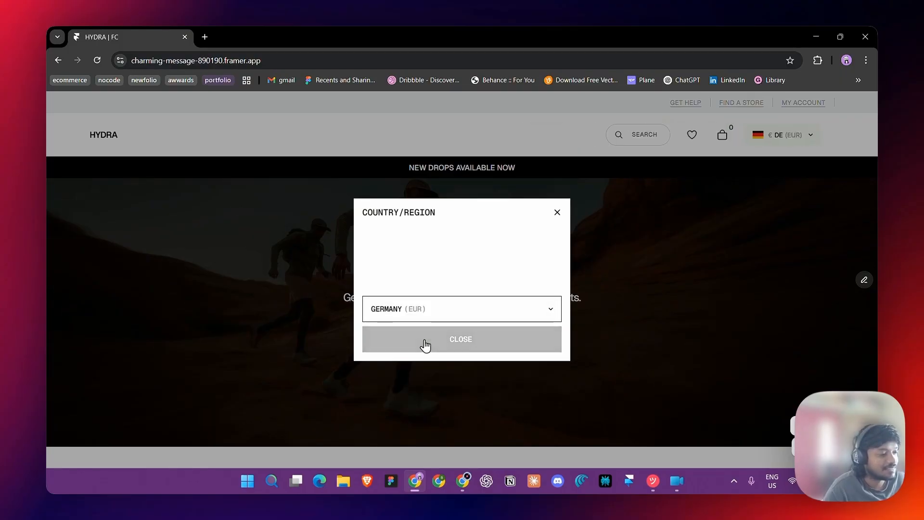
click(425, 344)
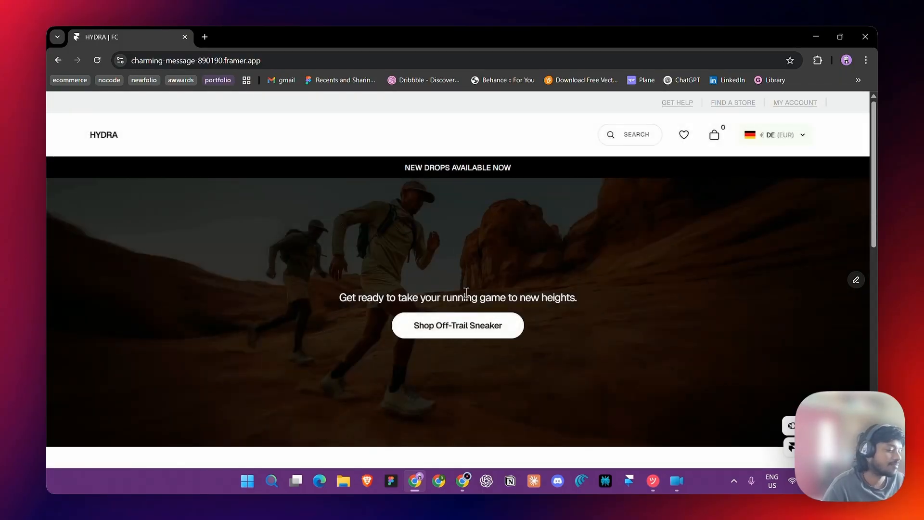
- Set FC_GlobalSmartModal in the Framer project to appear on Scroll at 50% Y distance, and publish the update
click(462, 480)
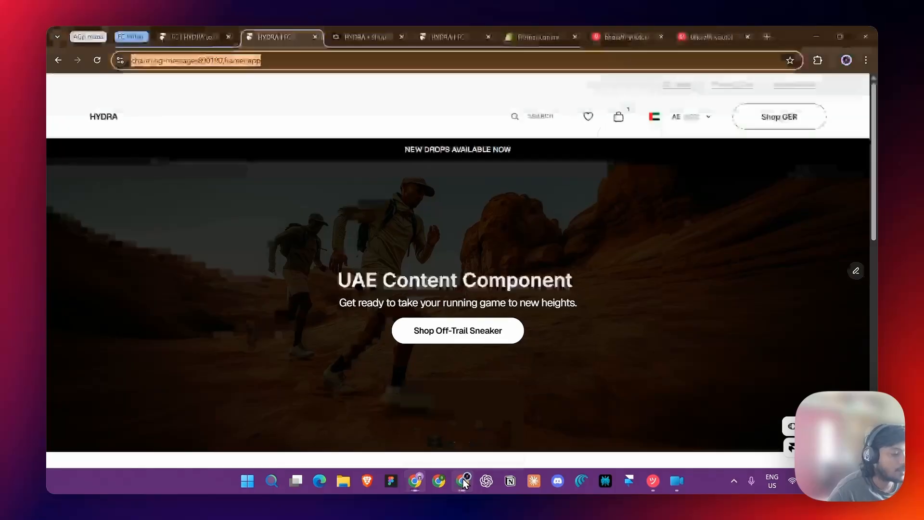
click(214, 32)
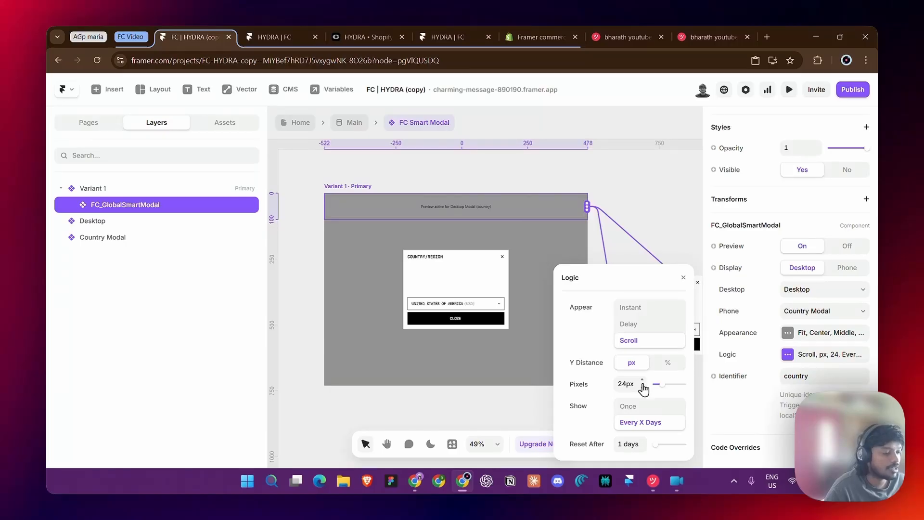
drag(643, 385, 642, 356)
click(667, 362)
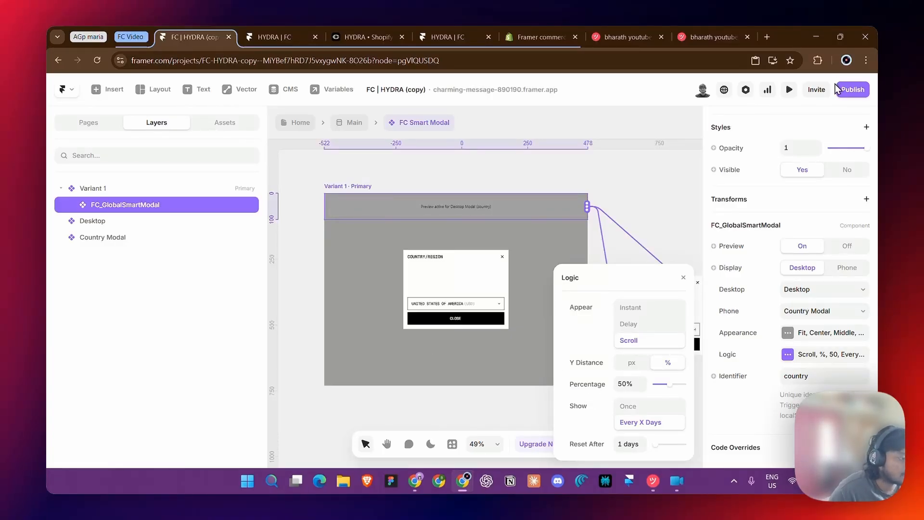
click(852, 90)
click(771, 198)
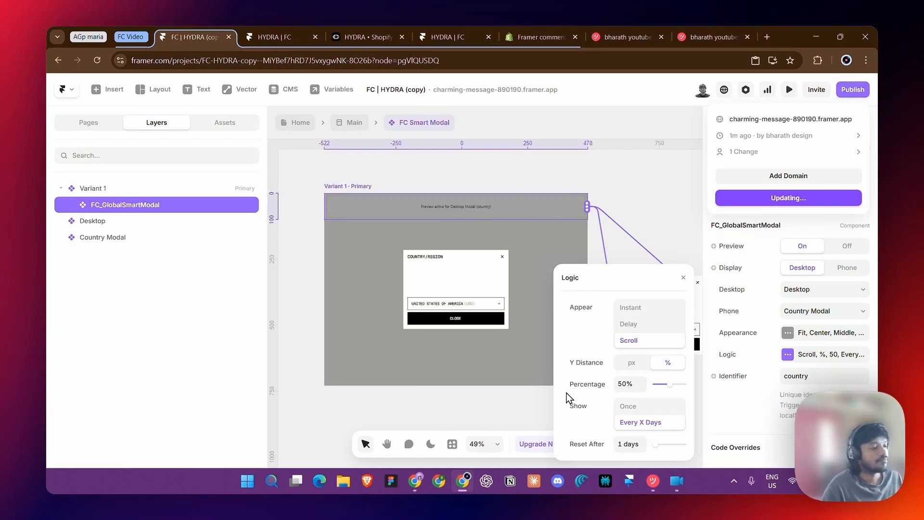
- Copy the live HYDRA page's address from the other Chrome window and load it in a window of a further Chrome profile
mouse_move(463, 481)
click(419, 423)
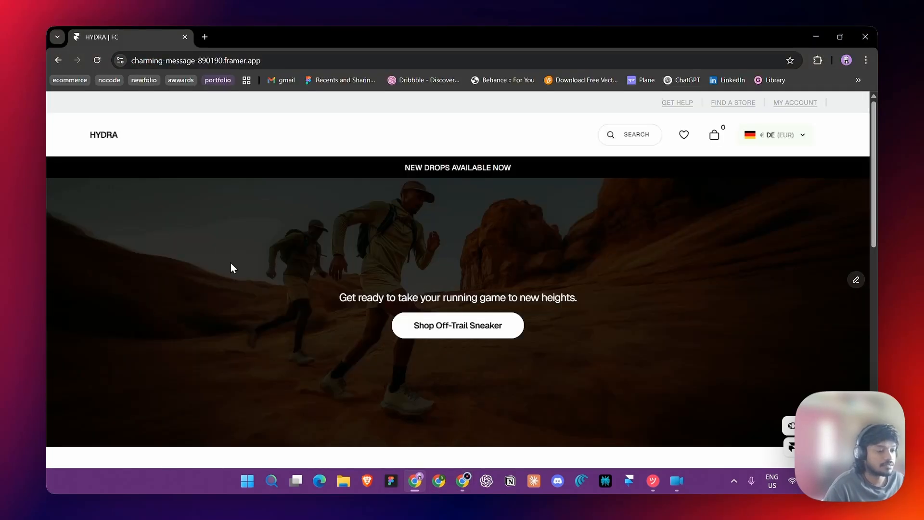
click(289, 58)
key(ctrl+c)
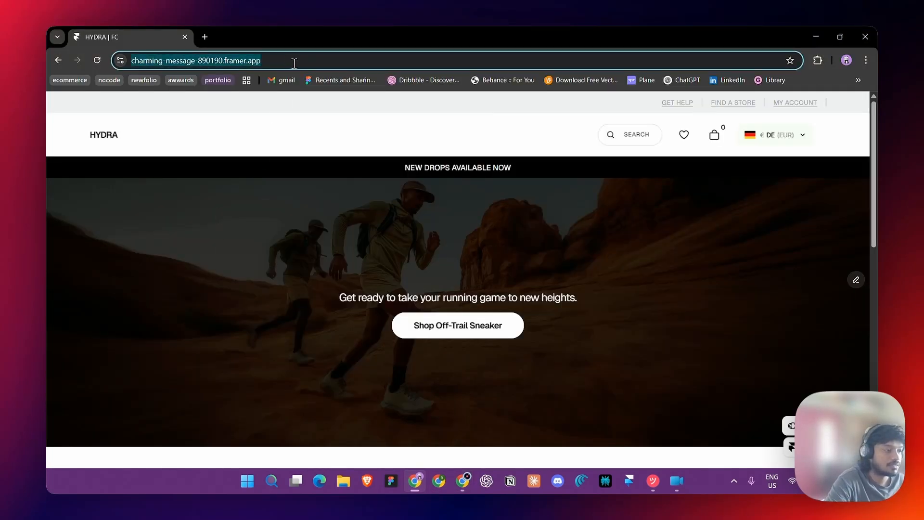
click(439, 480)
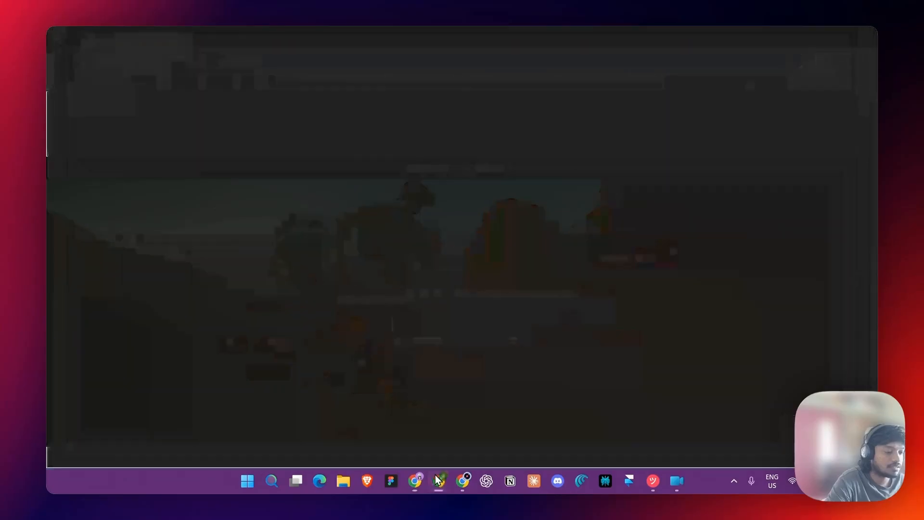
key(ctrl+v)
key(Return)
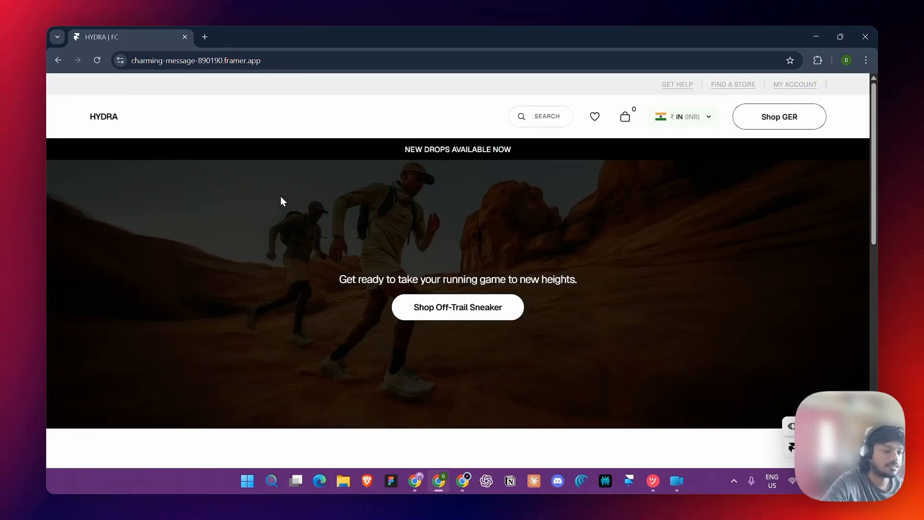
- Scroll the live page to trigger the Country/Region modal, close it, and check whether scrolling again brings it back
scroll(281, 197, down, 5)
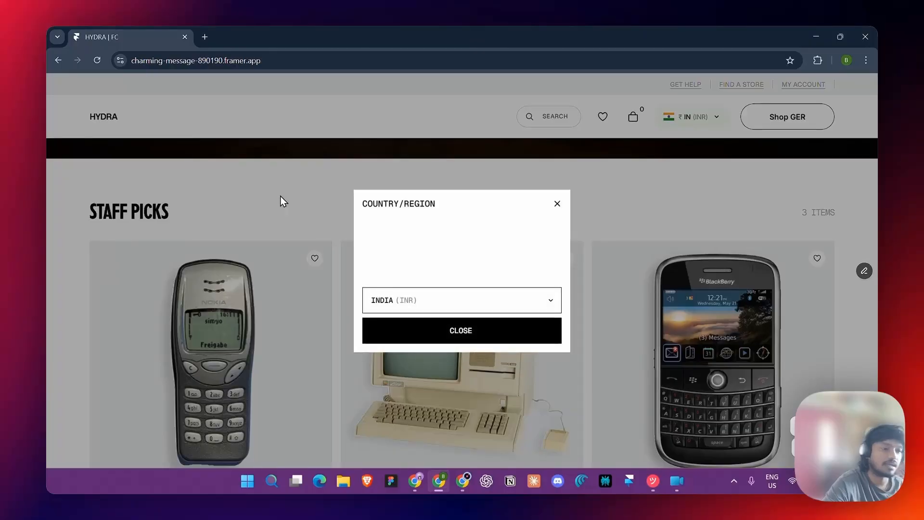
click(556, 207)
scroll(473, 238, up, 5)
scroll(473, 238, down, 5)
scroll(472, 238, up, 5)
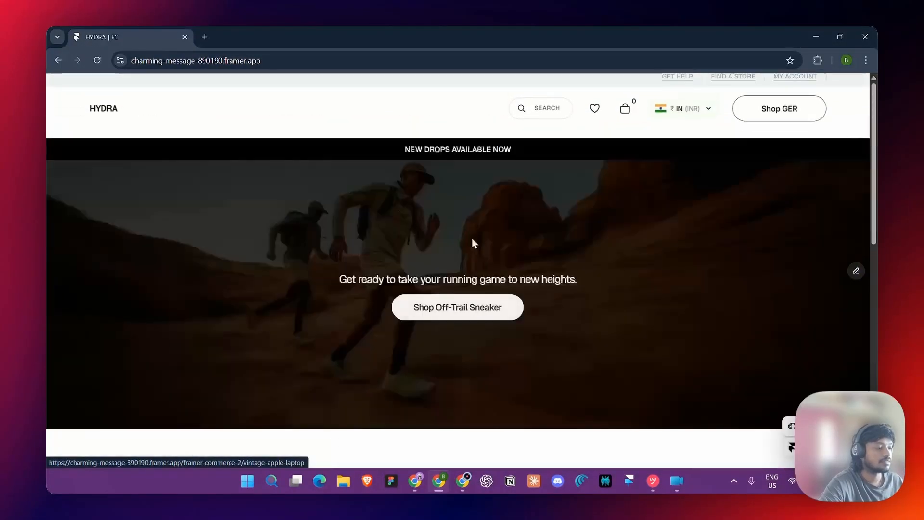
scroll(471, 238, down, 5)
scroll(790, 183, up, 5)
scroll(790, 183, down, 5)
scroll(852, 268, up, 5)
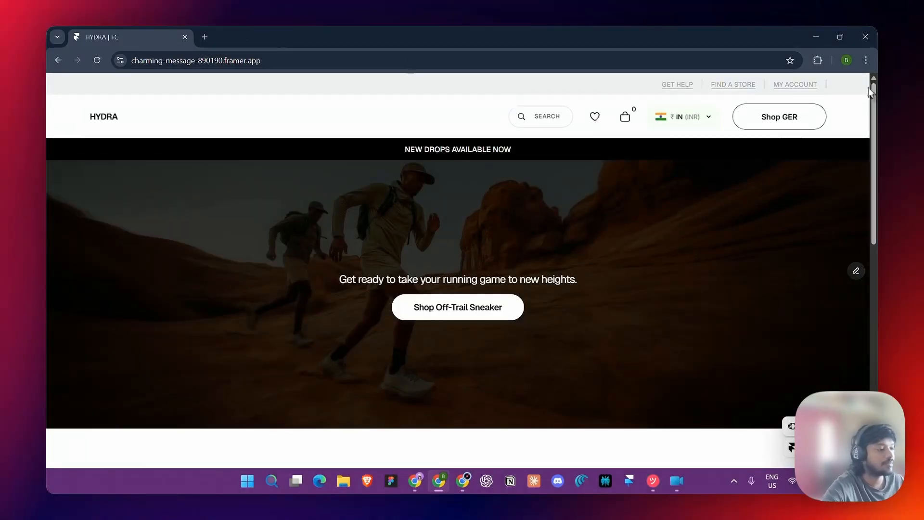
drag(874, 90, 873, 149)
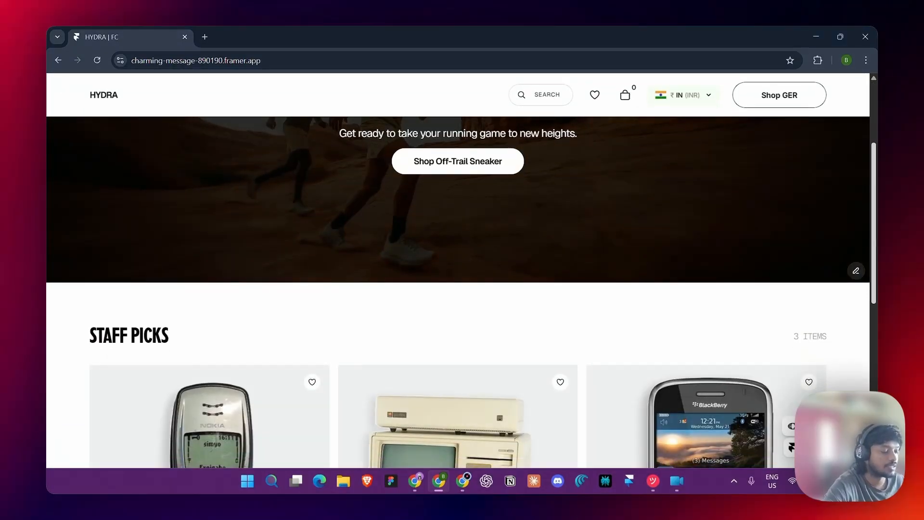
scroll(638, 243, down, 1)
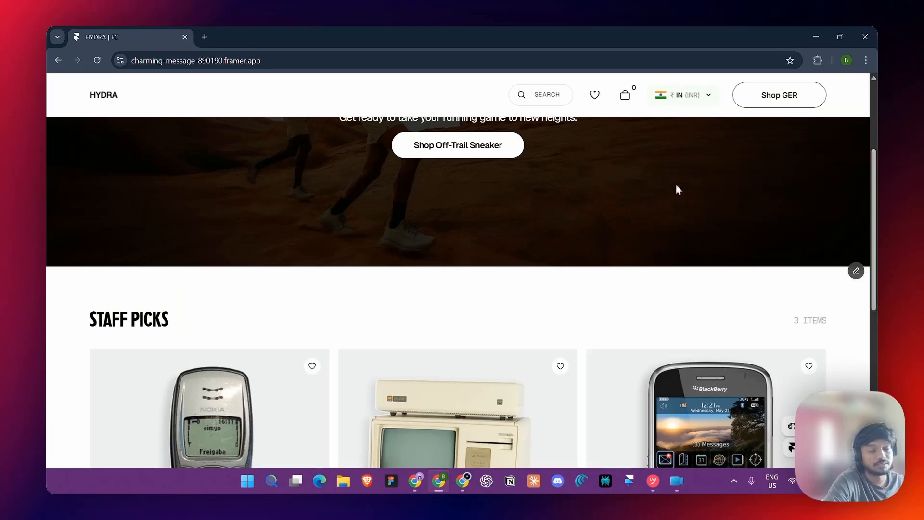
- Return to the Framer project, try the px option for the modal's Y Distance, and set it to 40% instead
key(alt+Tab)
click(456, 482)
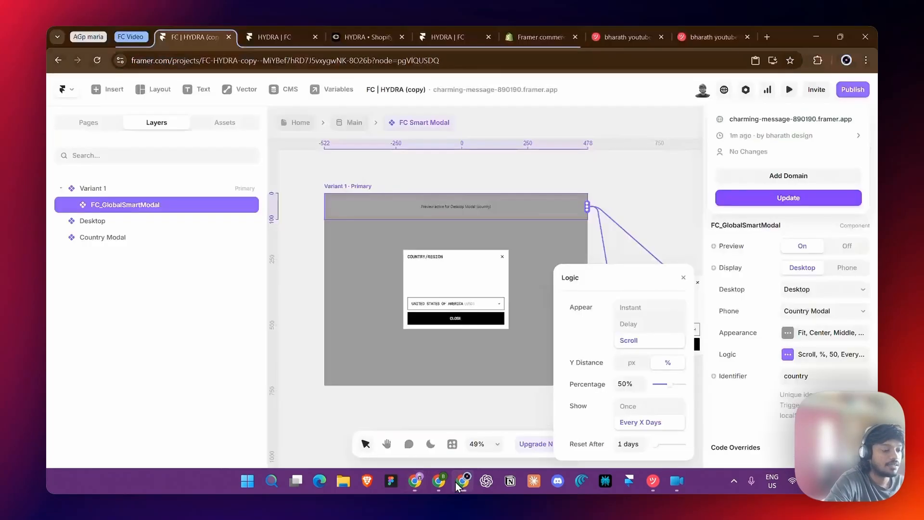
click(628, 363)
click(630, 383)
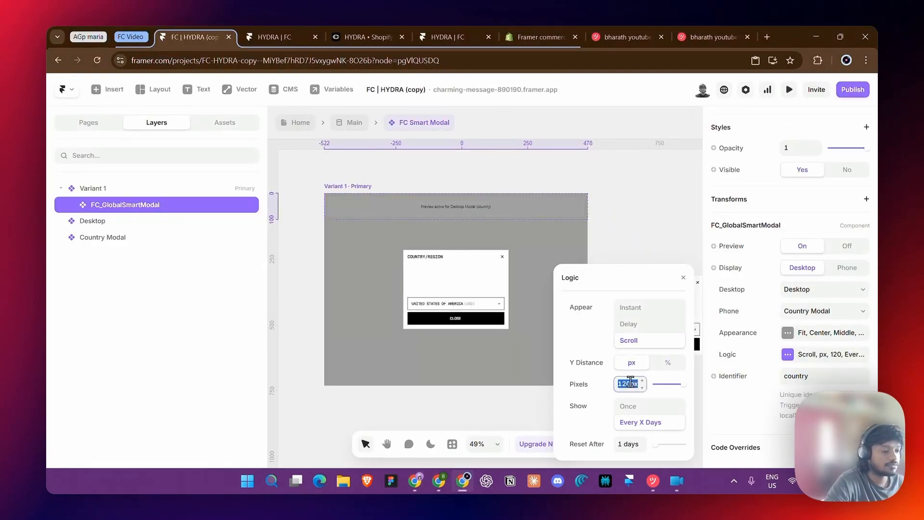
key(Right)
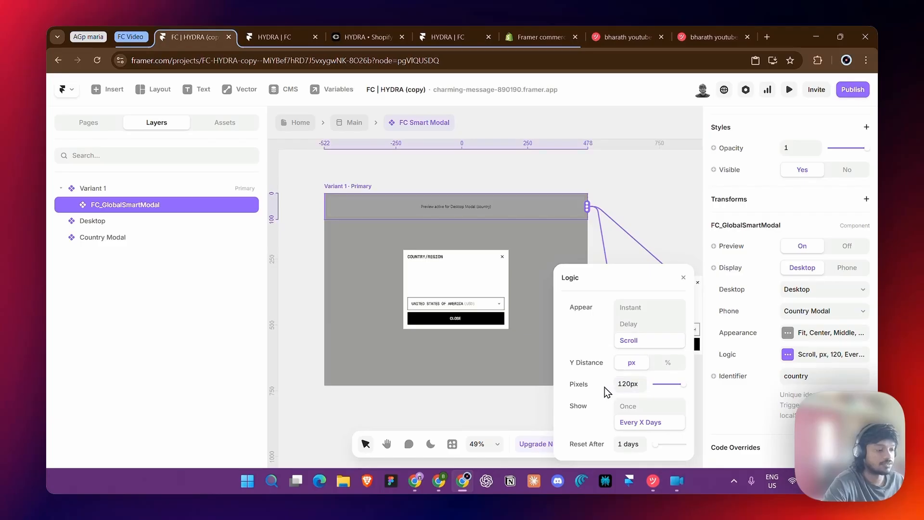
click(666, 363)
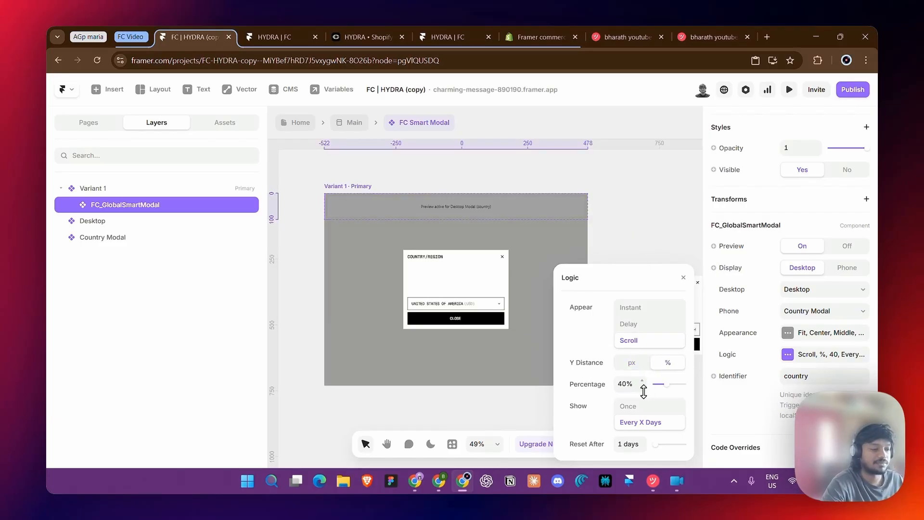
click(641, 363)
drag(683, 391, 640, 389)
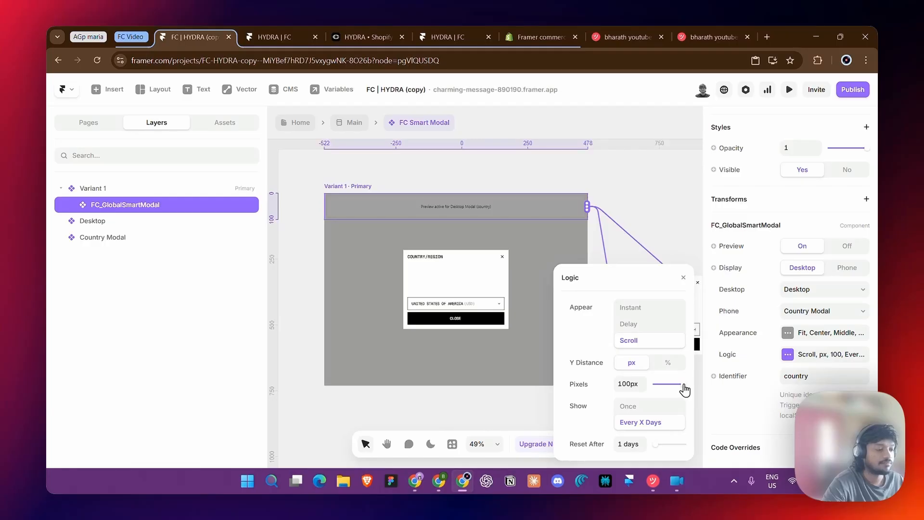
click(637, 384)
click(638, 384)
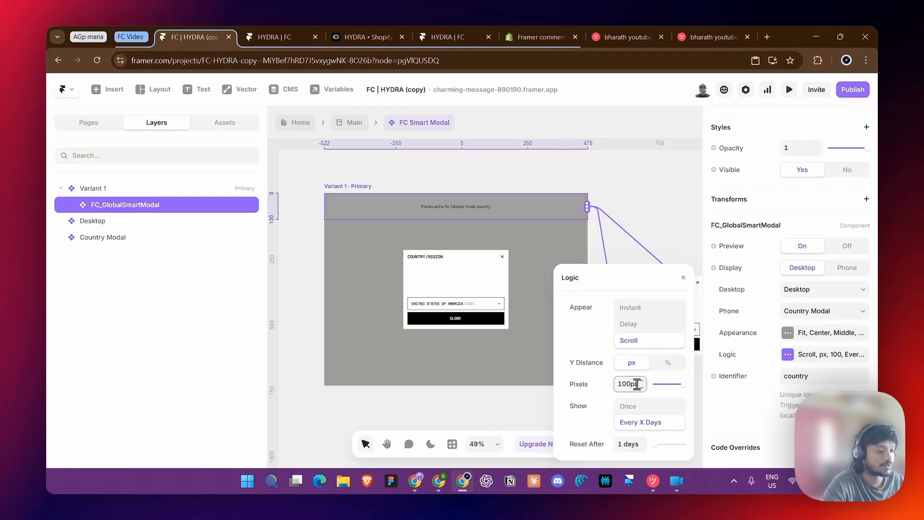
click(665, 364)
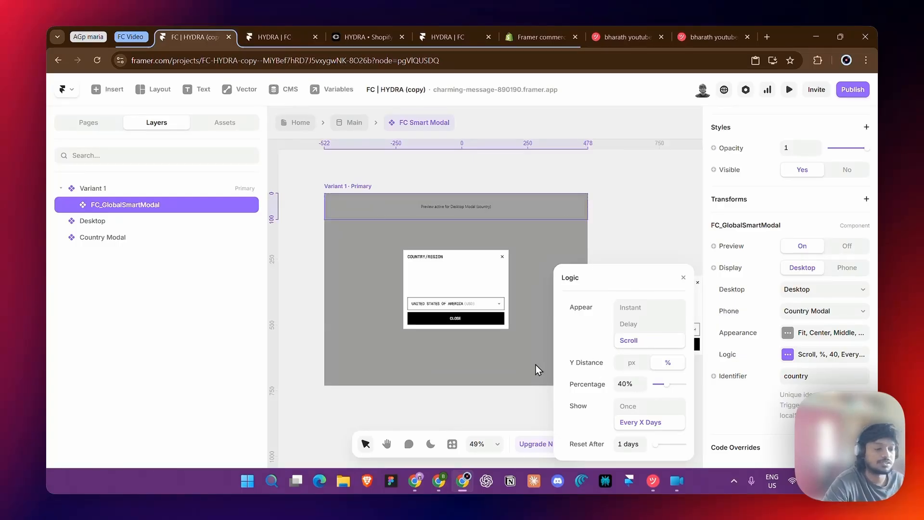
- Go back from FC Smart Modal to the Main layout template and open the Framer Commerce plugin
click(309, 198)
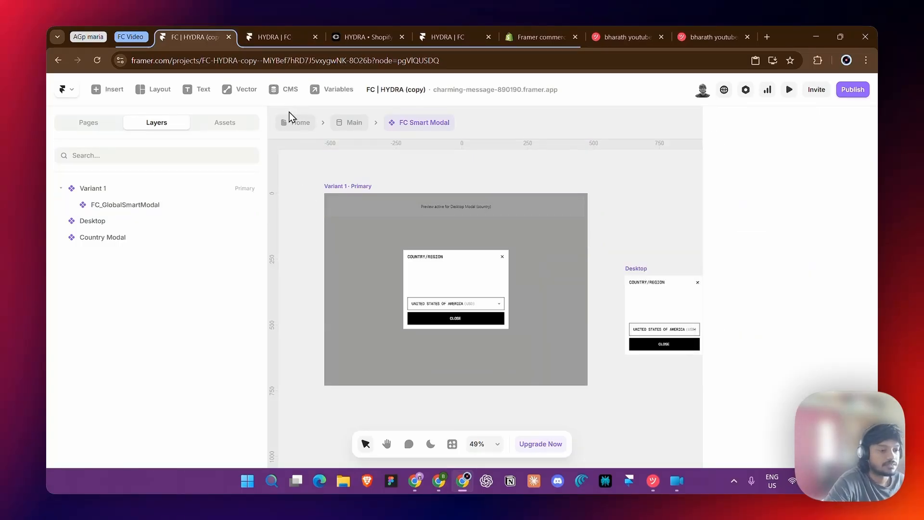
click(348, 124)
scroll(525, 281, left, 3)
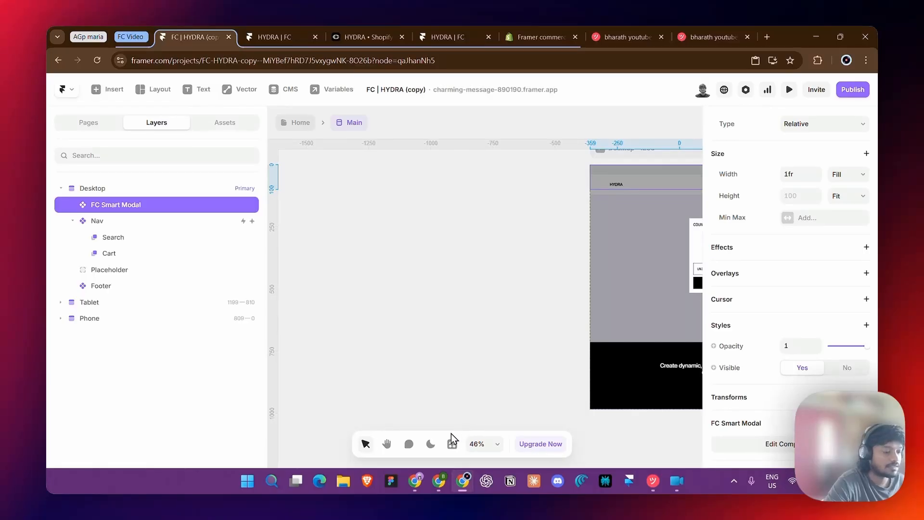
click(453, 463)
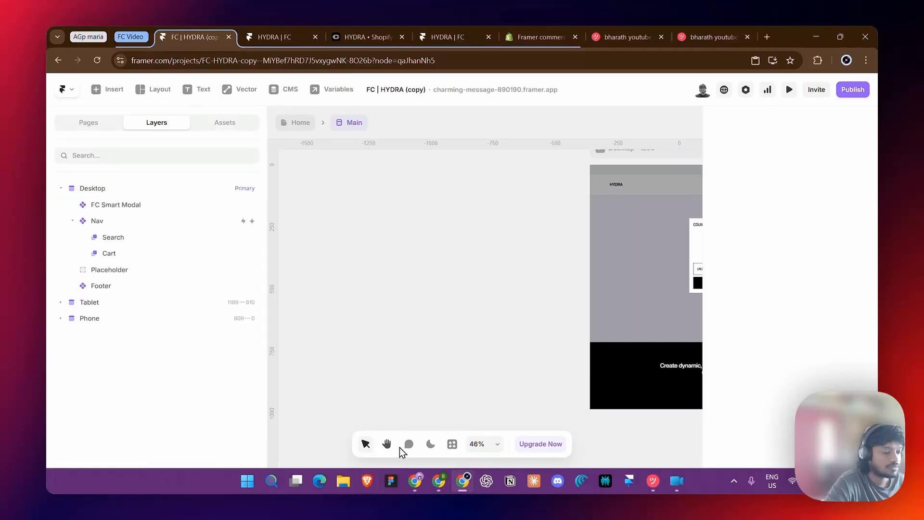
click(446, 450)
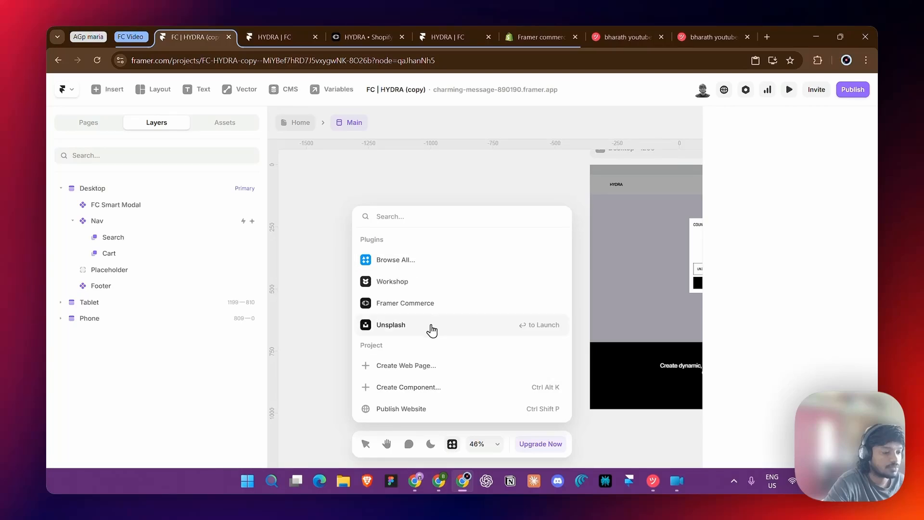
click(430, 304)
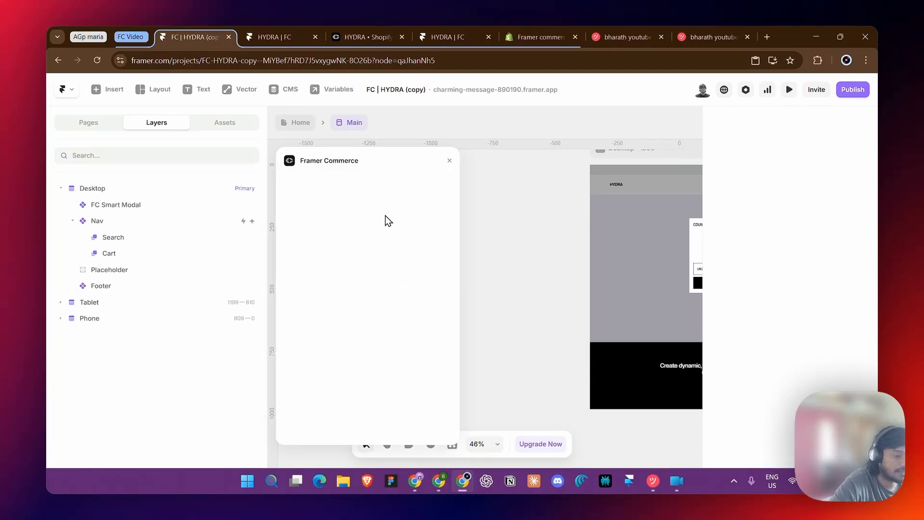
- Insert the Smart Modal Trigger from the plugin's Global components, close the plugin, and cut the trigger from the canvas
click(371, 324)
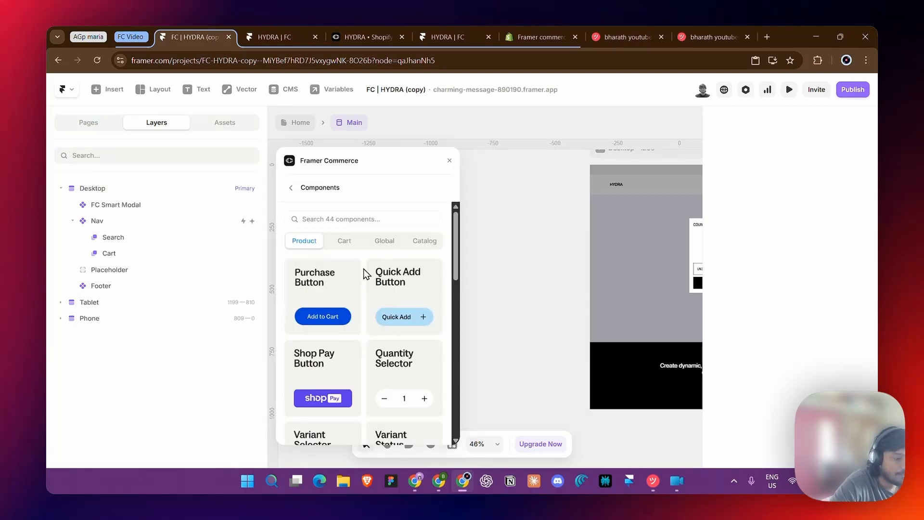
click(378, 247)
scroll(385, 313, down, 3)
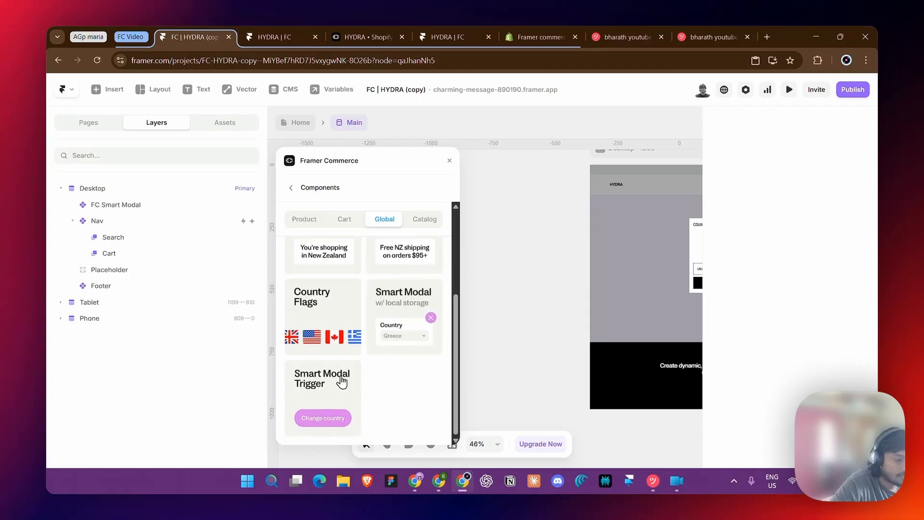
click(339, 388)
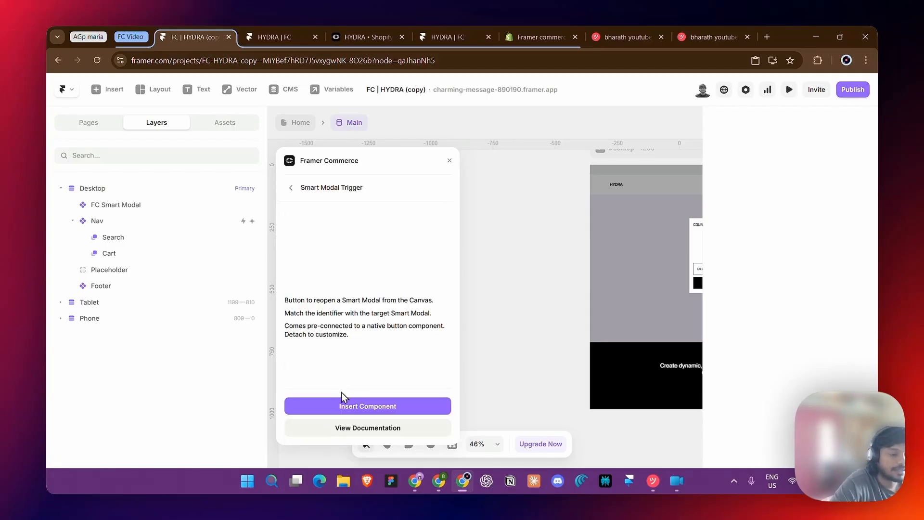
click(344, 407)
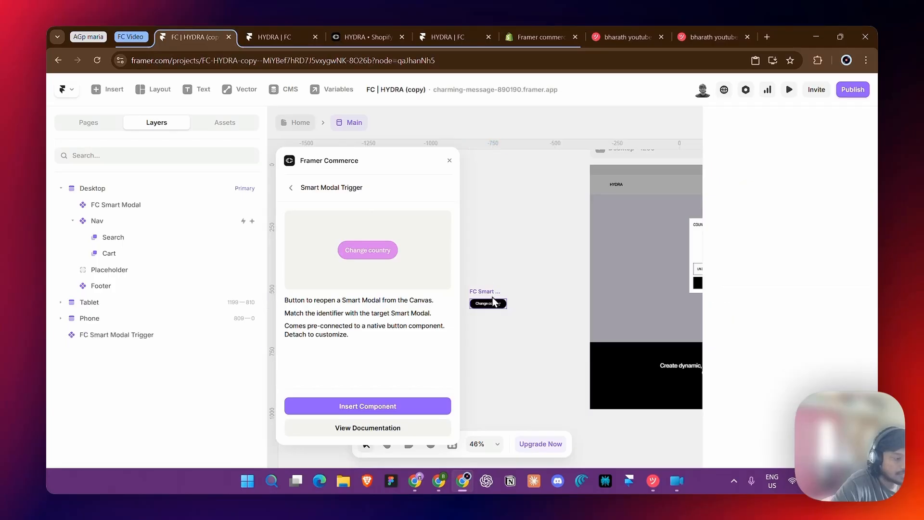
drag(494, 304, 443, 237)
click(449, 160)
key(Delete)
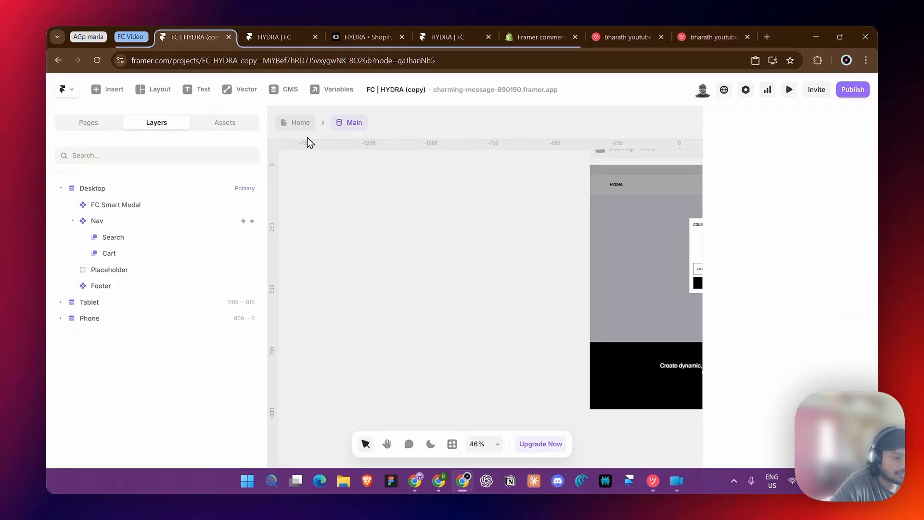
- Open the Nav Contents component and paste the FC Smart Modal Trigger after the Shop GER button
scroll(436, 206, right, 5)
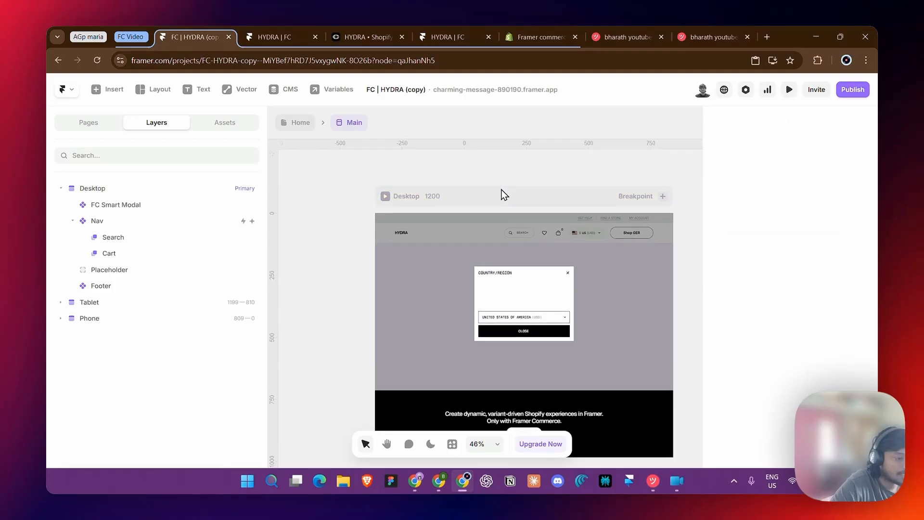
click(505, 198)
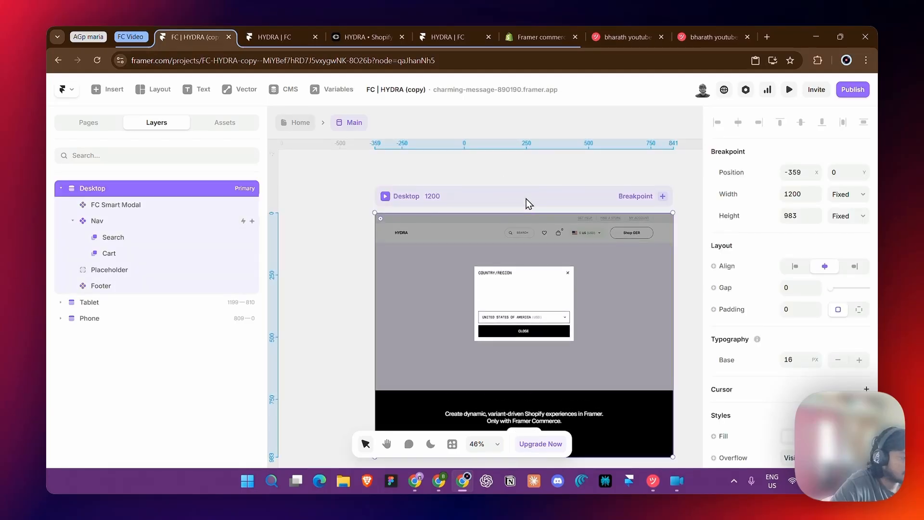
double_click(539, 232)
double_click(604, 301)
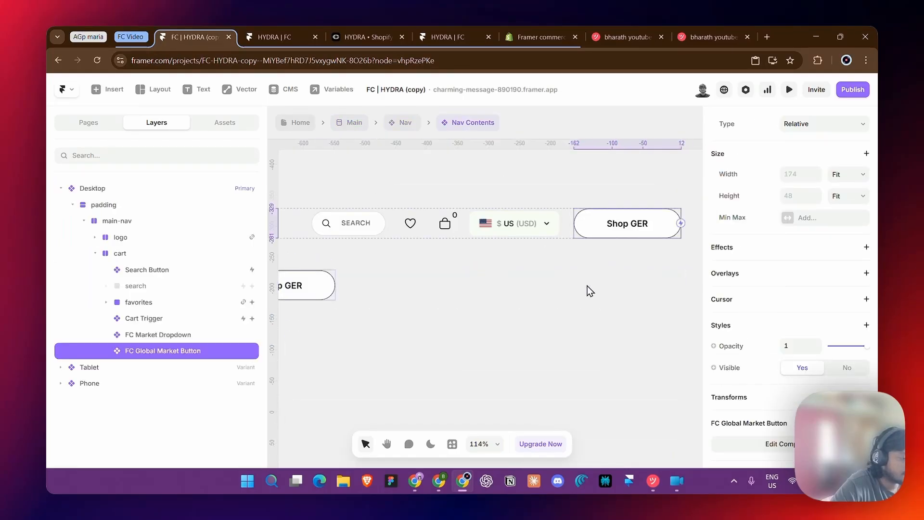
click(566, 216)
key(ctrl+v)
- Delete the Shop GER market button and the FC Market Dropdown from the desktop navigation
click(567, 224)
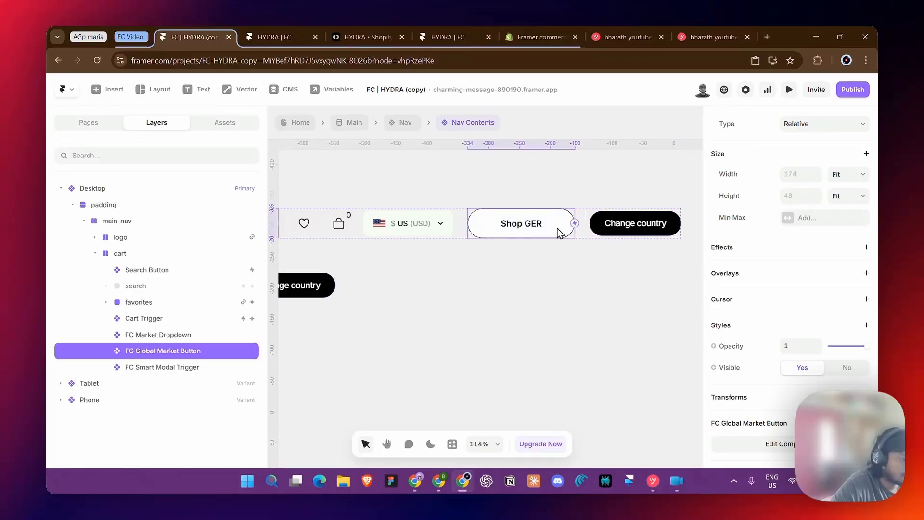
key(Delete)
click(503, 229)
key(Delete)
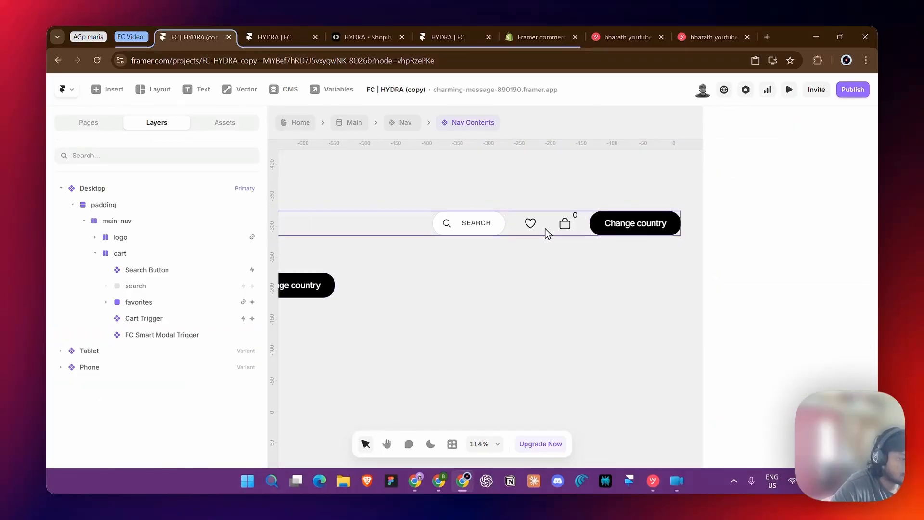
- Open FC Smart Modal Trigger for editing by unlinking and replacing all instances, and select its Button variant
click(625, 232)
click(789, 419)
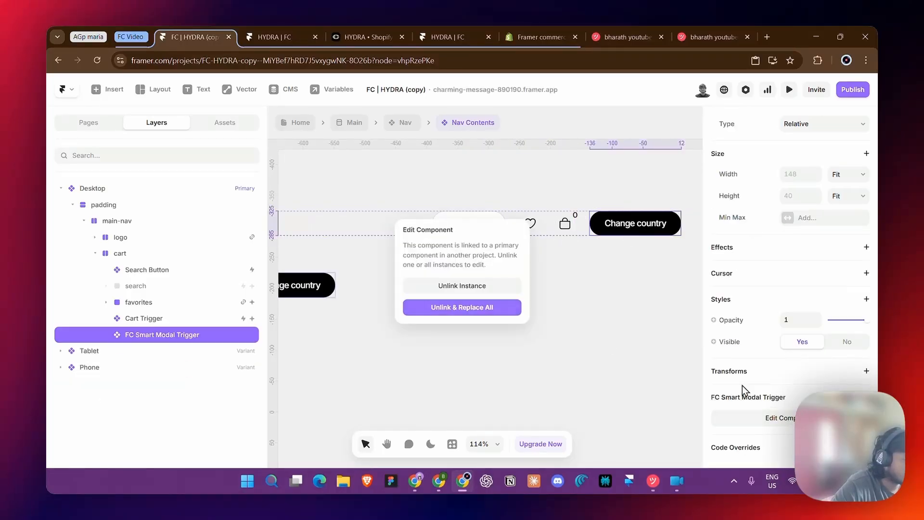
click(469, 305)
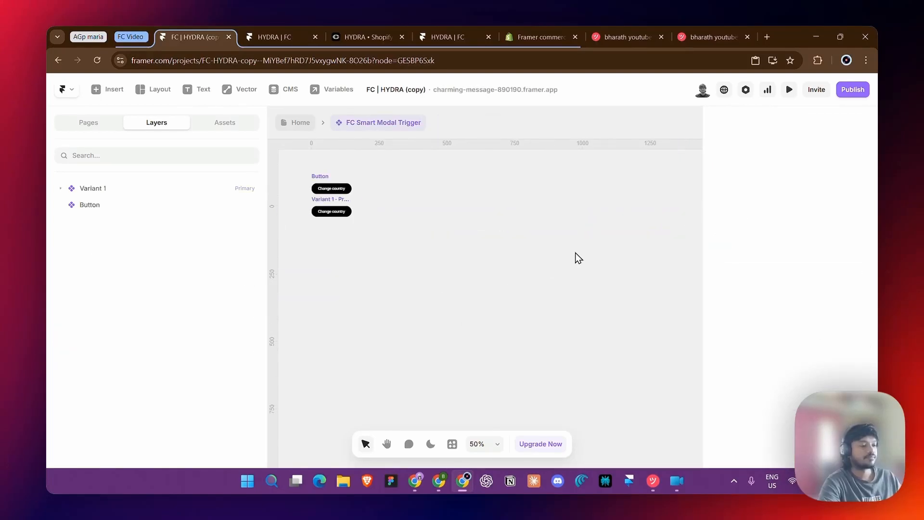
click(447, 199)
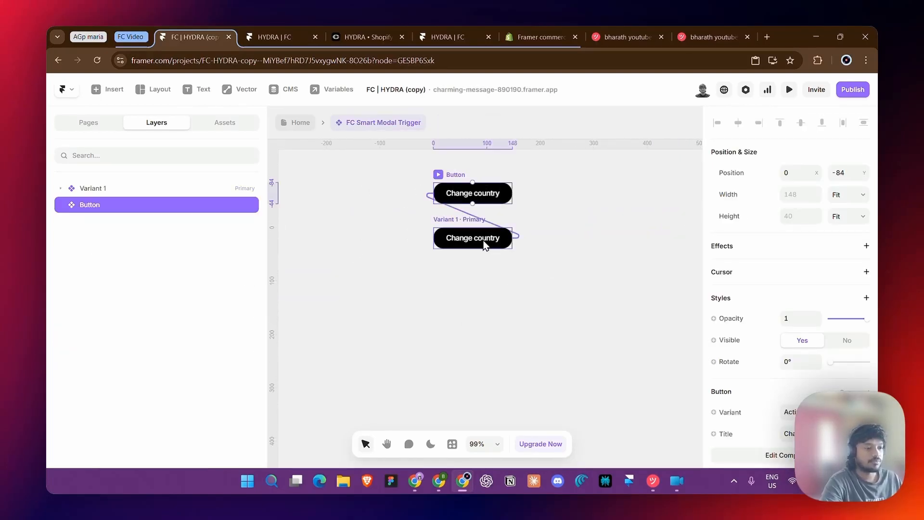
scroll(458, 197, up, 5)
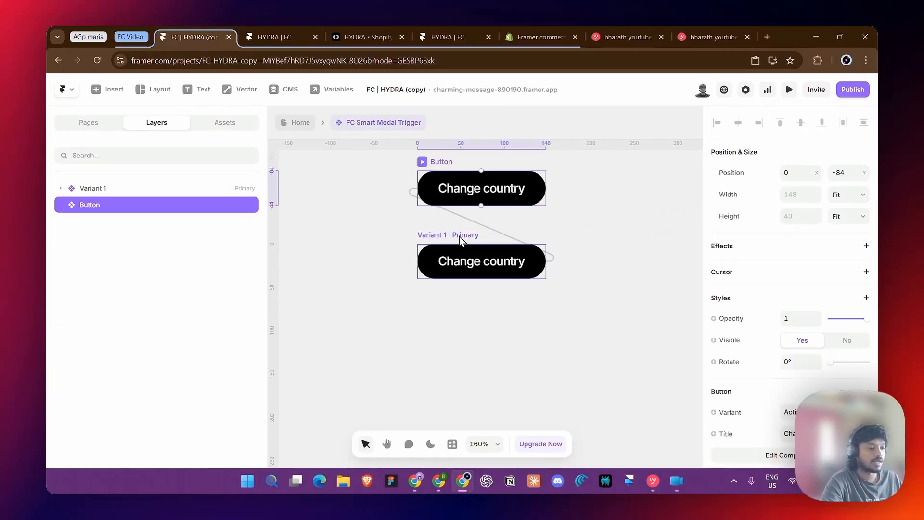
- Inspect the component and identifier settings of FC_GlobalSmartModalTrigger in Variant 1, and compare it with the Button variant
click(453, 260)
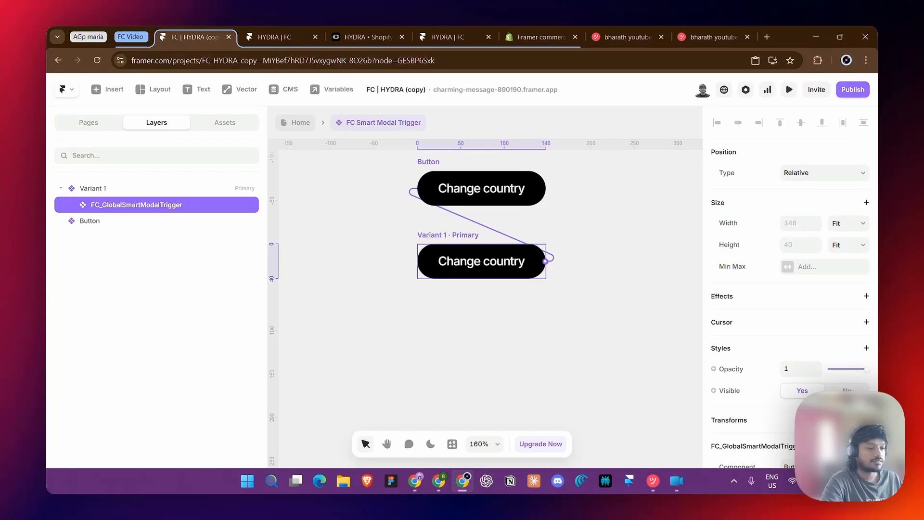
scroll(819, 337, down, 4)
click(786, 332)
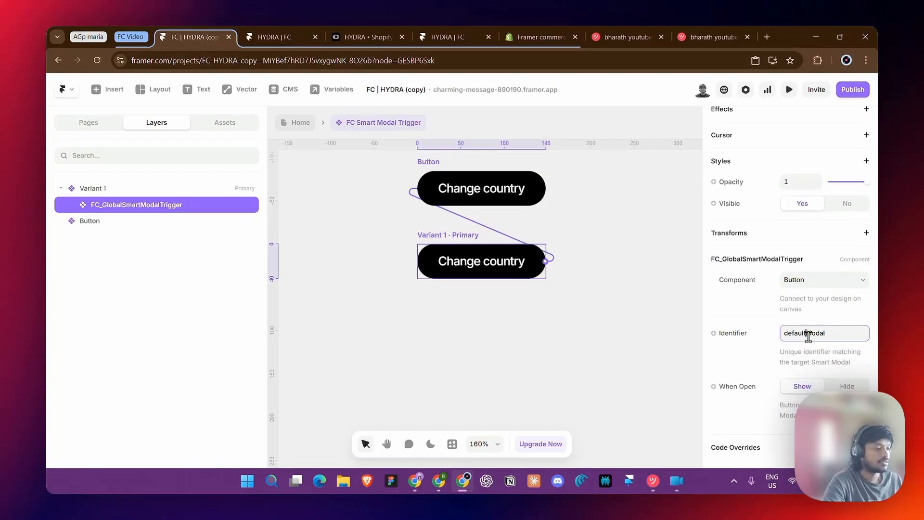
click(785, 352)
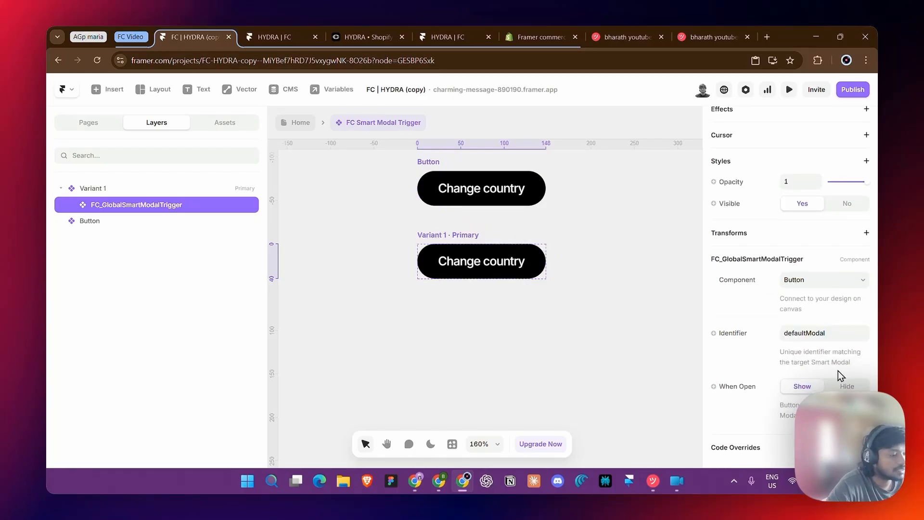
click(827, 331)
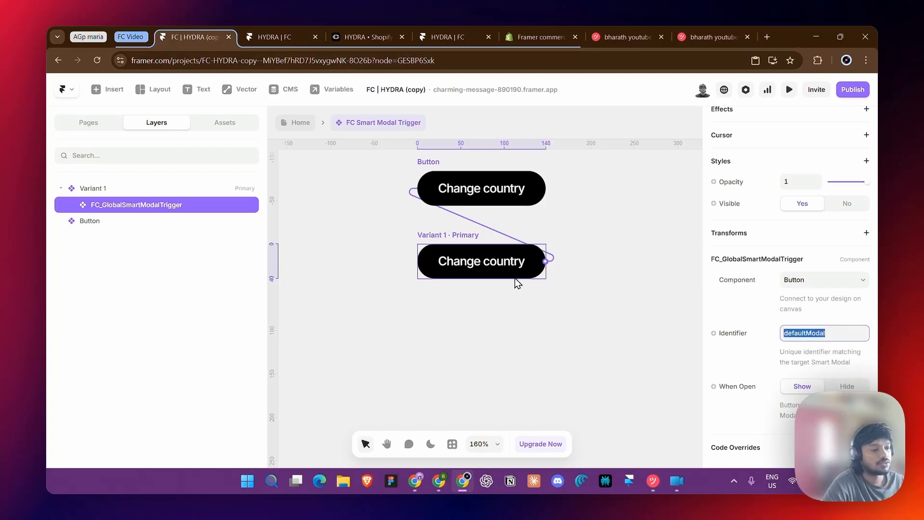
click(448, 243)
click(429, 265)
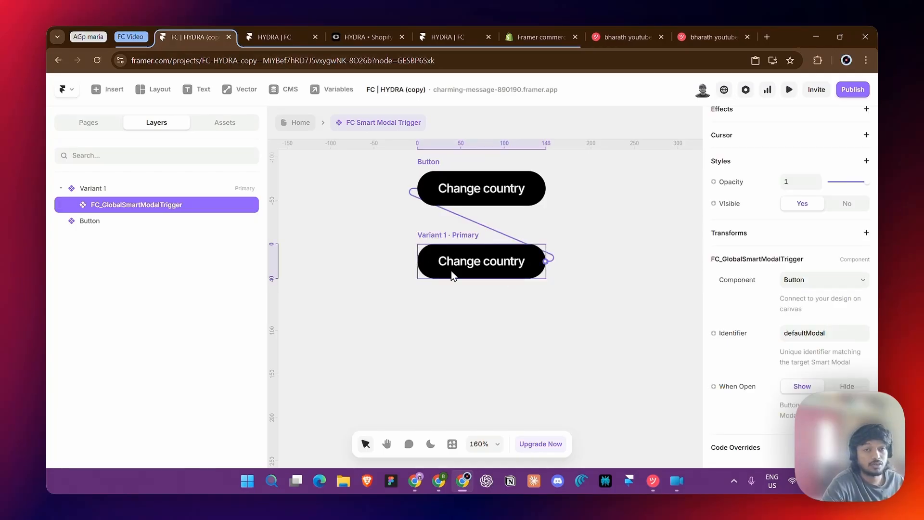
click(857, 282)
click(454, 195)
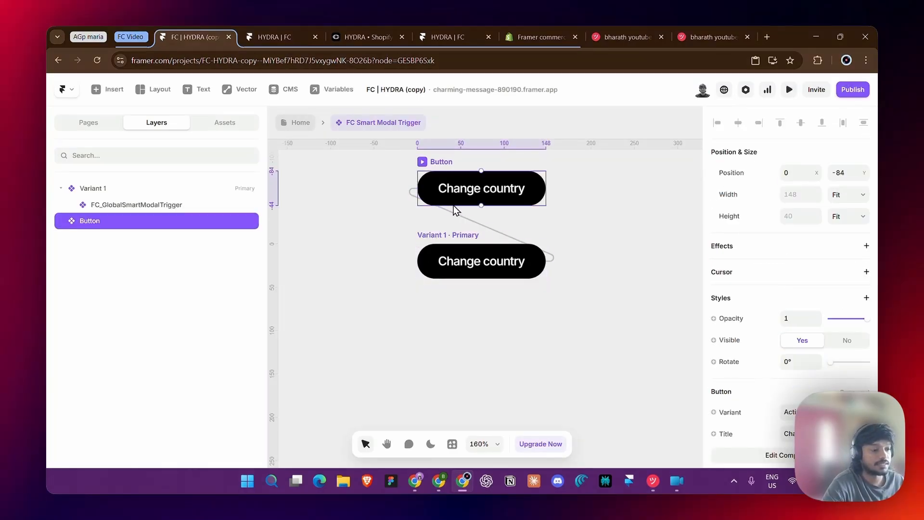
- Set the modal trigger in Variant 1 to Hide when the modal is open, and select its identifier text for copying
click(476, 275)
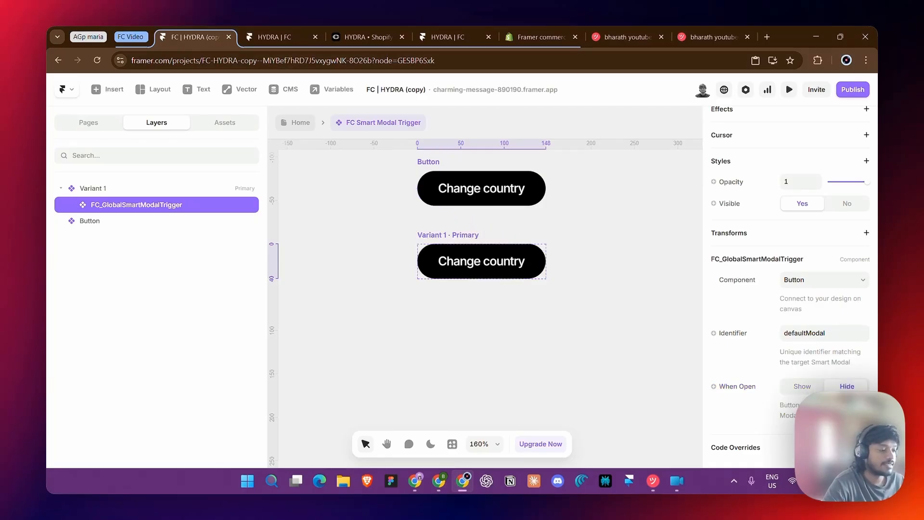
click(849, 387)
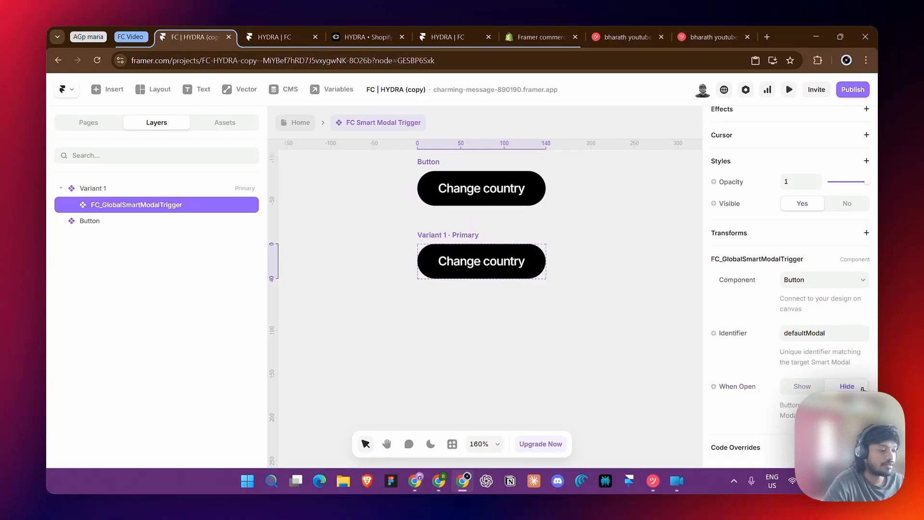
click(833, 332)
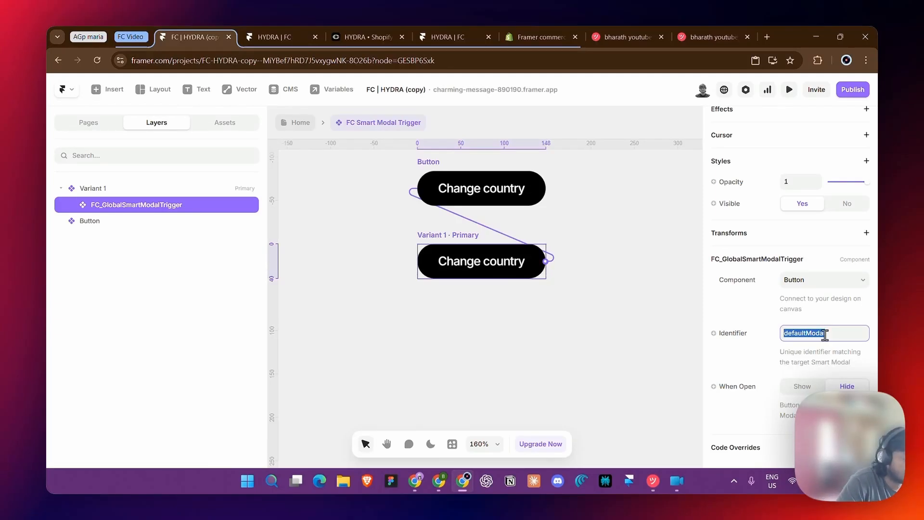
- Return to Home, enter its Main layout template, and open the FC Smart Modal component for editing
click(300, 123)
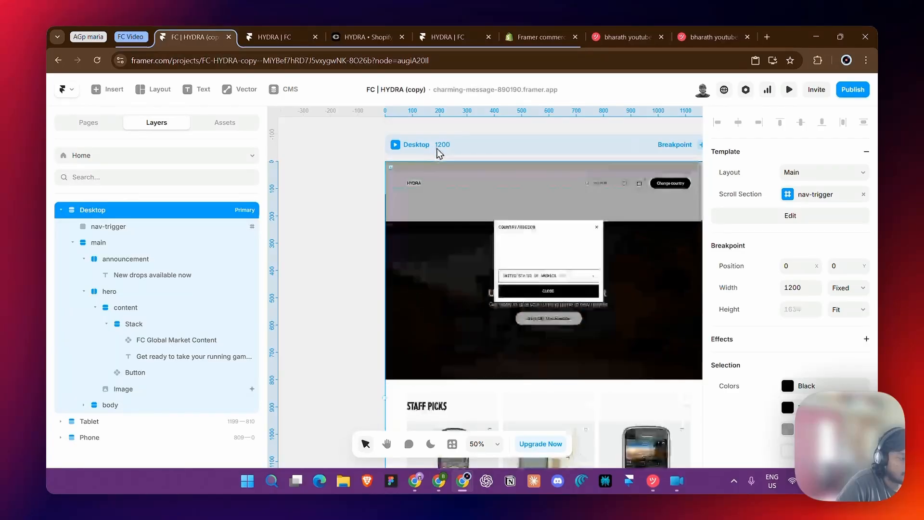
click(743, 212)
click(463, 190)
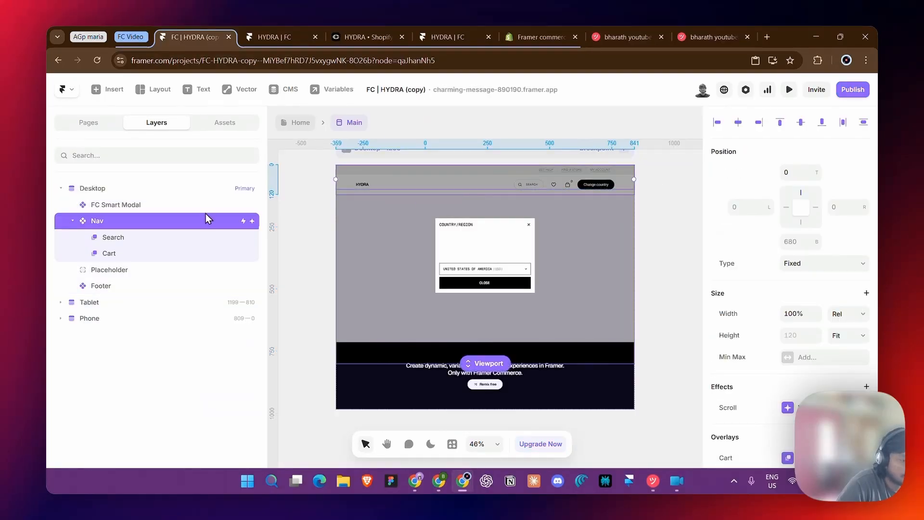
click(161, 206)
click(780, 418)
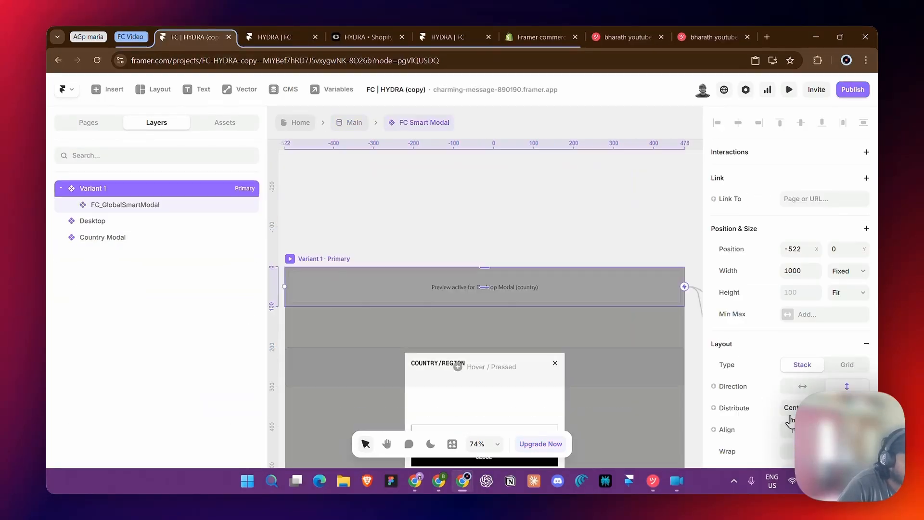
- Set the identifier of FC_GlobalSmartModal in Variant 1 to defaultModal
click(369, 279)
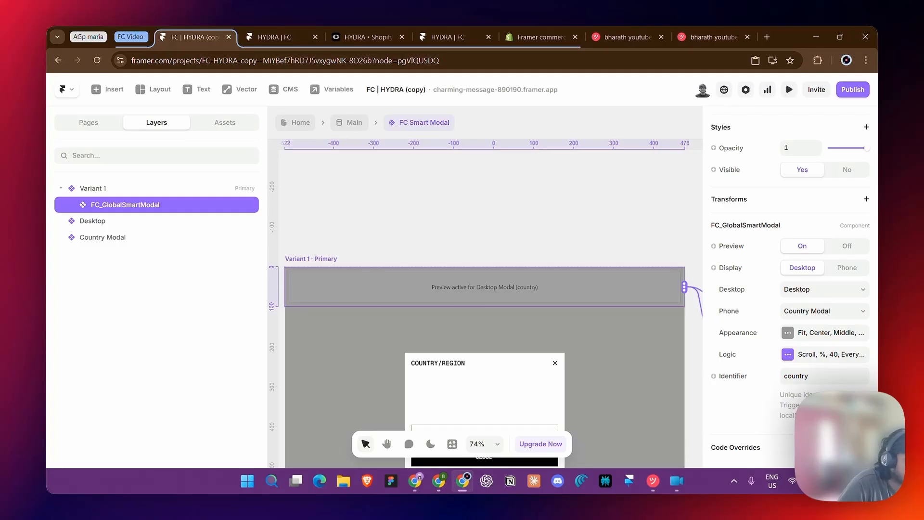
click(833, 376)
text(defaultModal)
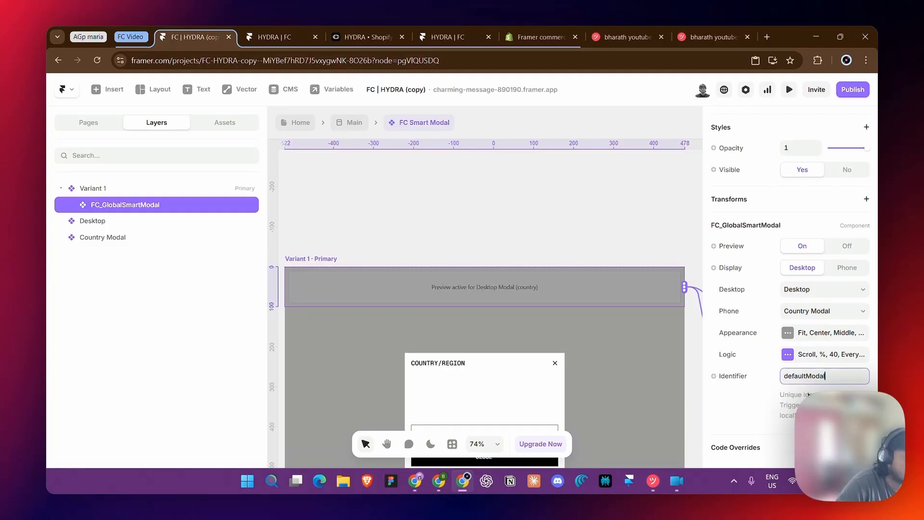
key(Return)
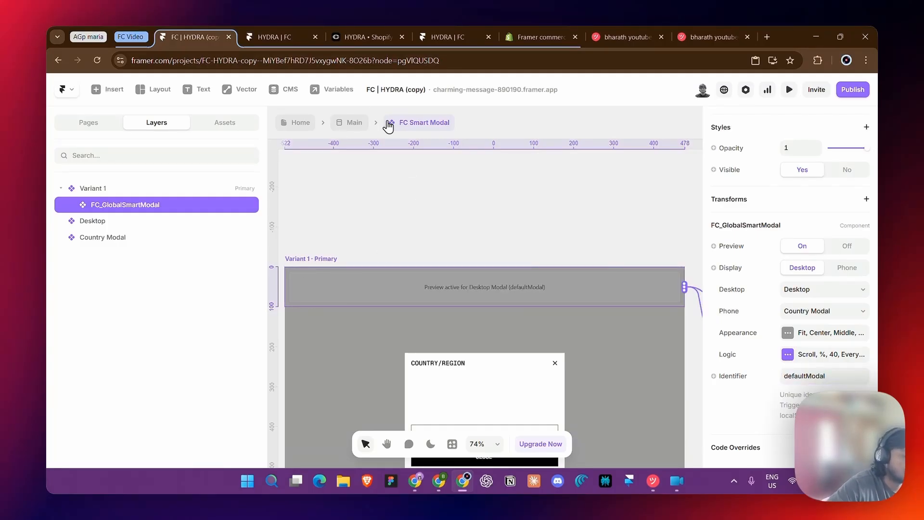
- Leave the modal component, go back to the Home page, and publish the updated website
click(352, 123)
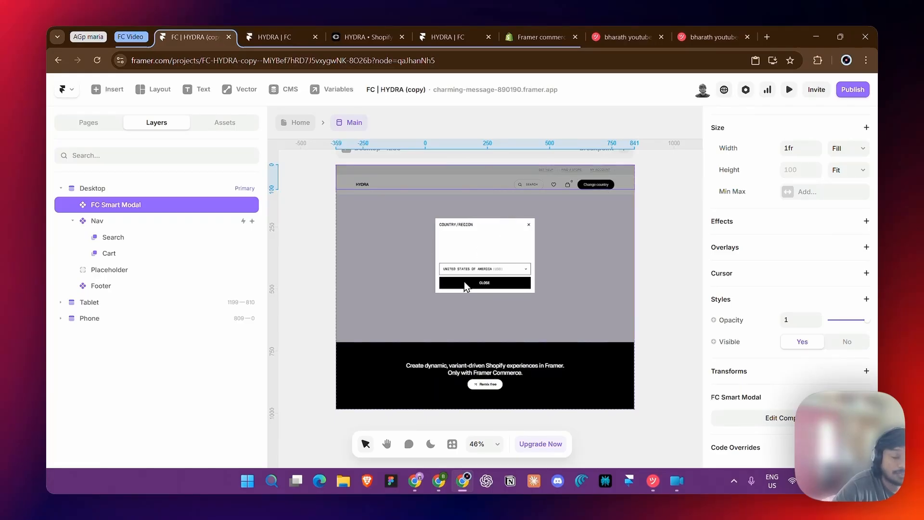
click(308, 123)
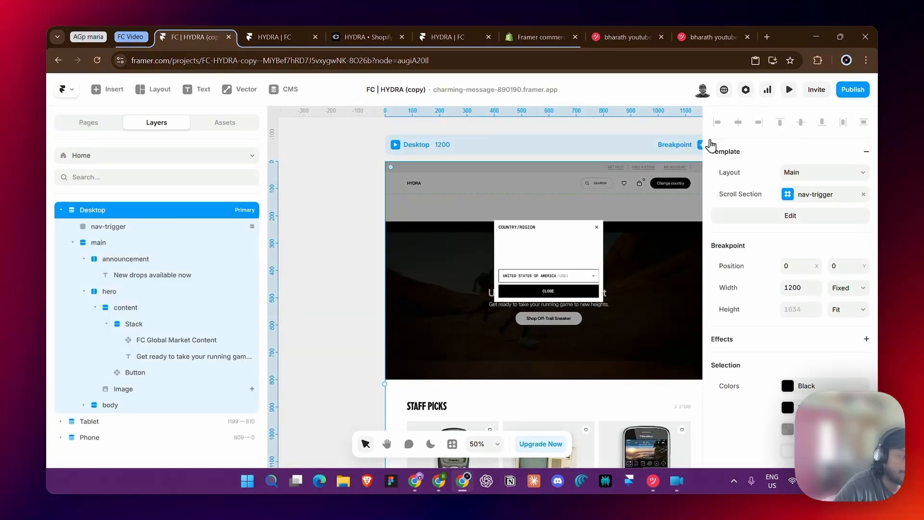
click(853, 89)
click(789, 197)
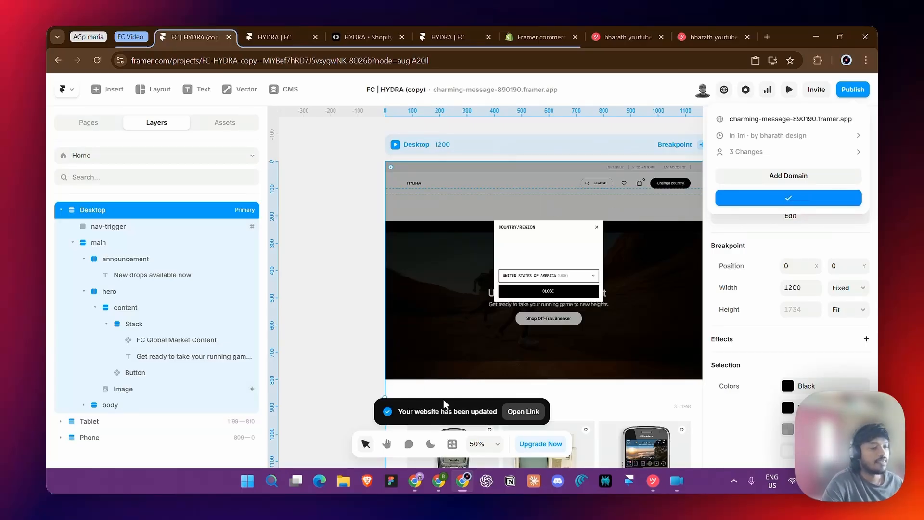
- Reload the published HYDRA store, switch the market to Germany (EUR) with the Change country modal, and close the modal
click(272, 35)
click(161, 59)
click(100, 55)
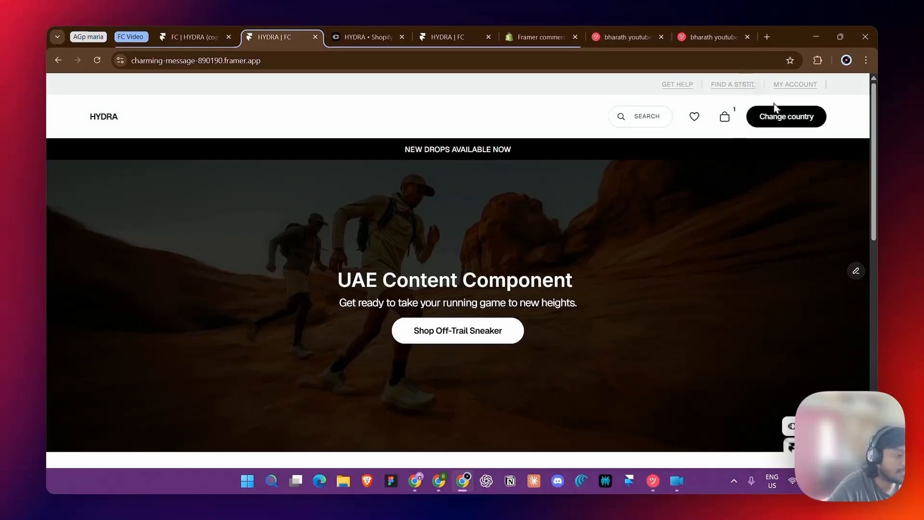
click(776, 116)
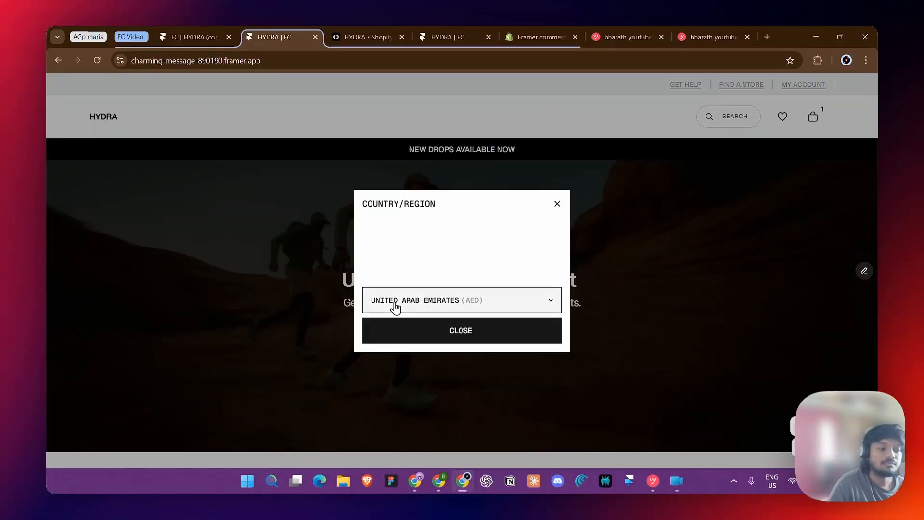
click(395, 305)
click(393, 346)
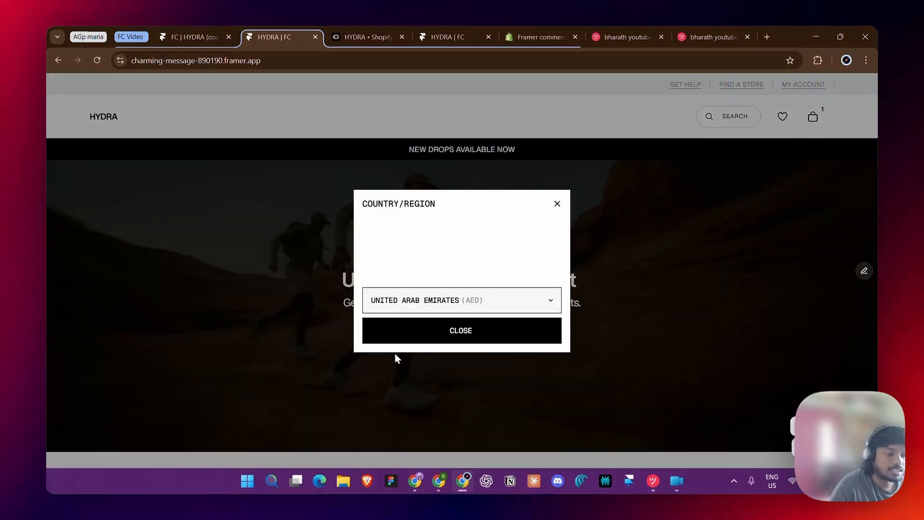
click(415, 328)
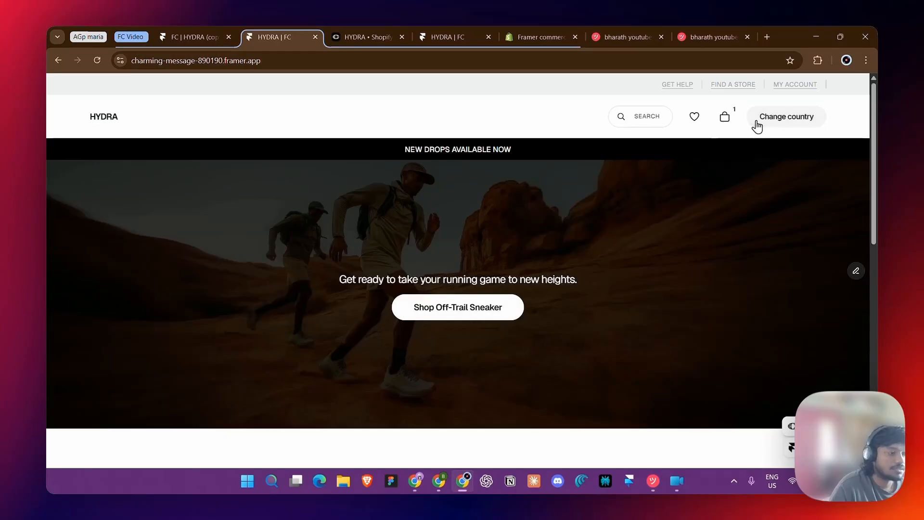
- Reopen the Change country modal on the live store, choose United Kingdom (GBP), and close the modal
click(754, 124)
click(391, 298)
click(402, 358)
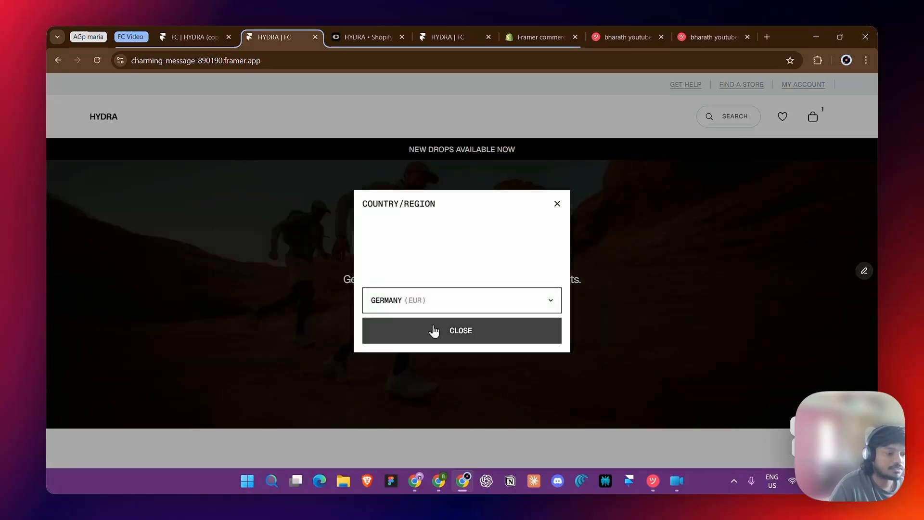
click(434, 328)
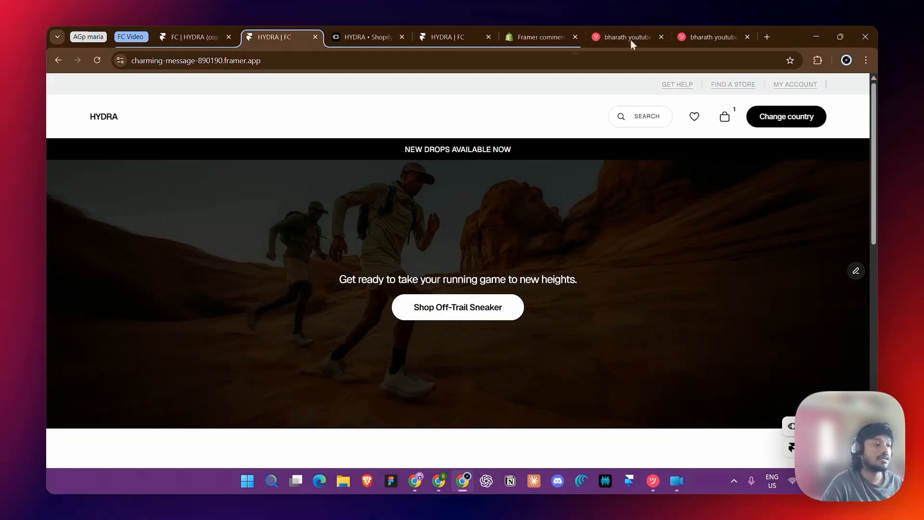
- Test the Change country trigger once more by switching from United Kingdom back to Germany (EUR), and close the modal
click(752, 119)
click(501, 301)
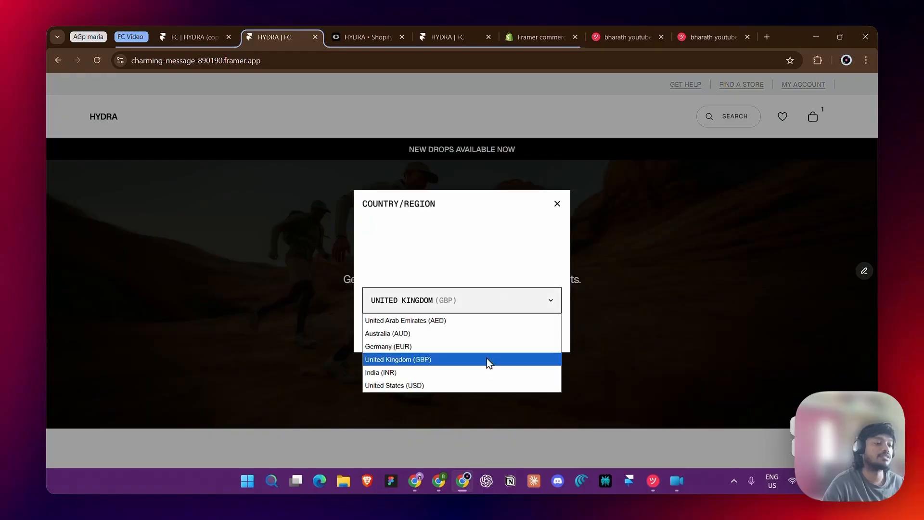
click(476, 346)
click(482, 340)
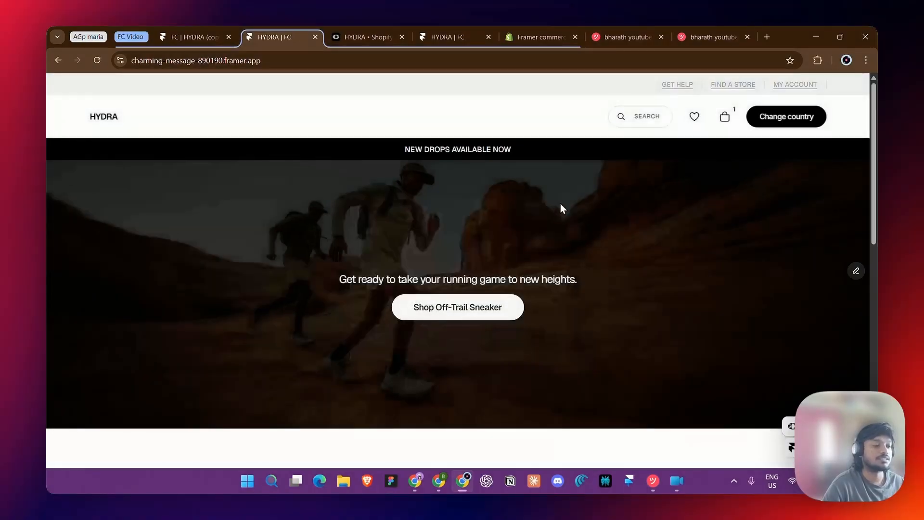
- Switch back to the Framer project, dismiss the publish details, and view the project's pages with all Home breakpoints
click(210, 31)
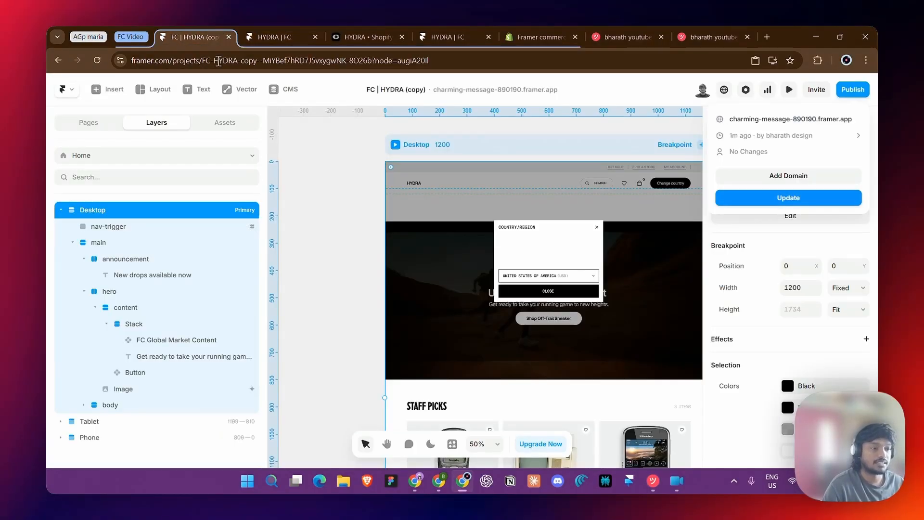
click(374, 253)
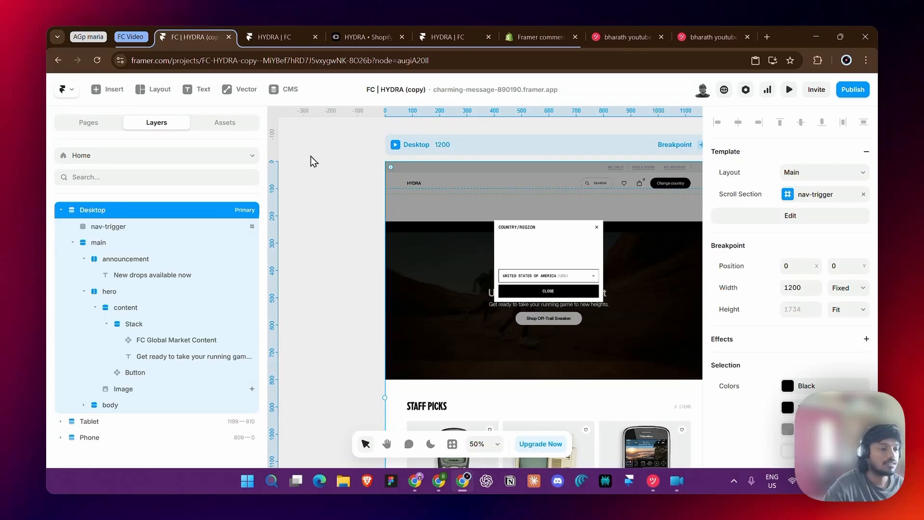
click(96, 123)
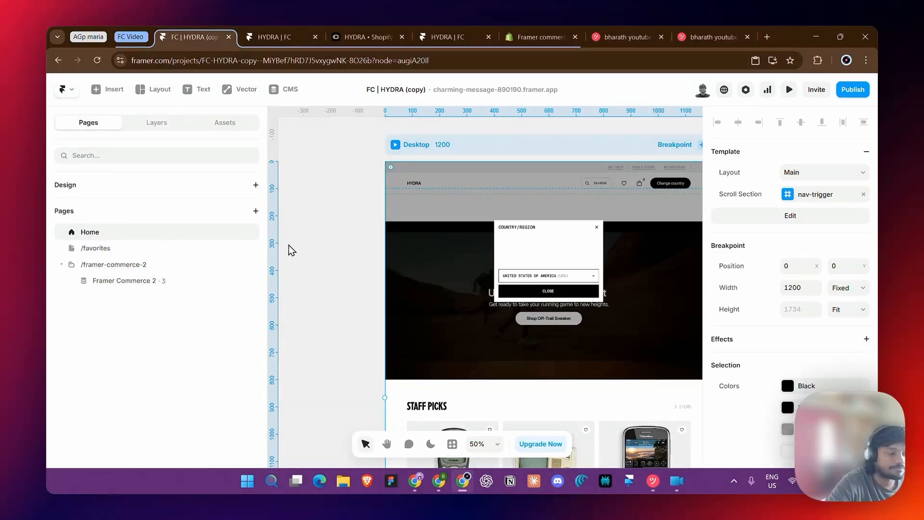
scroll(289, 246, down, 3)
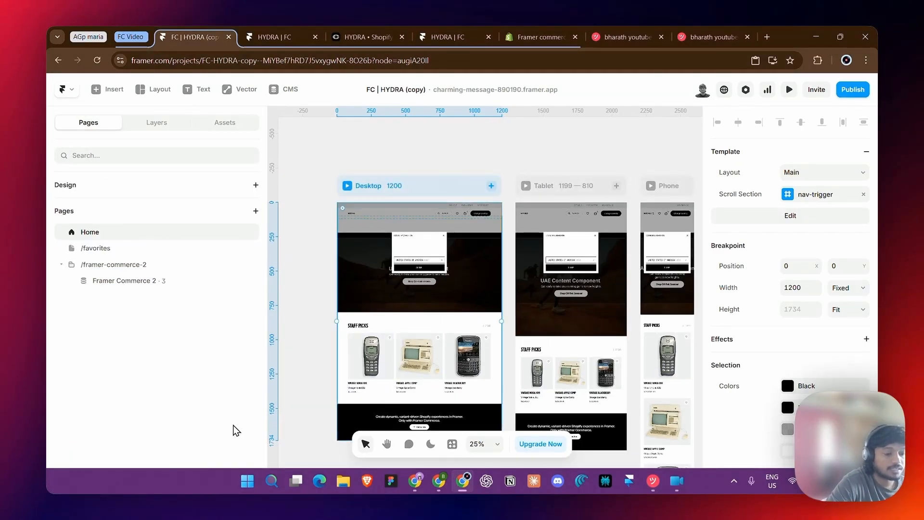